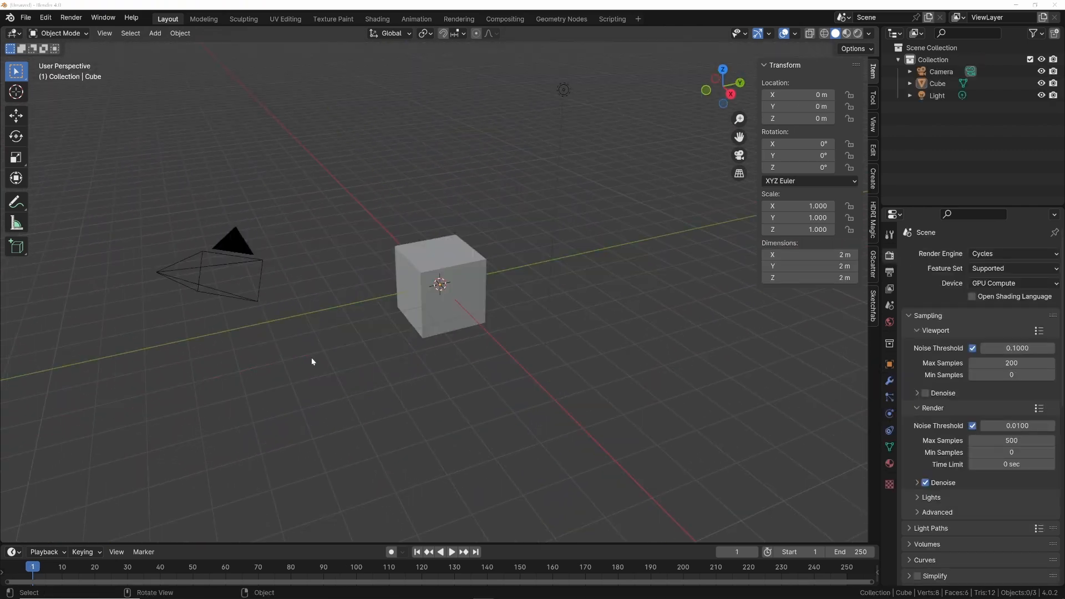
# Delete all the default objects from the scene
pyautogui.press('a')
pyautogui.press('x')
pyautogui.click(346, 365)
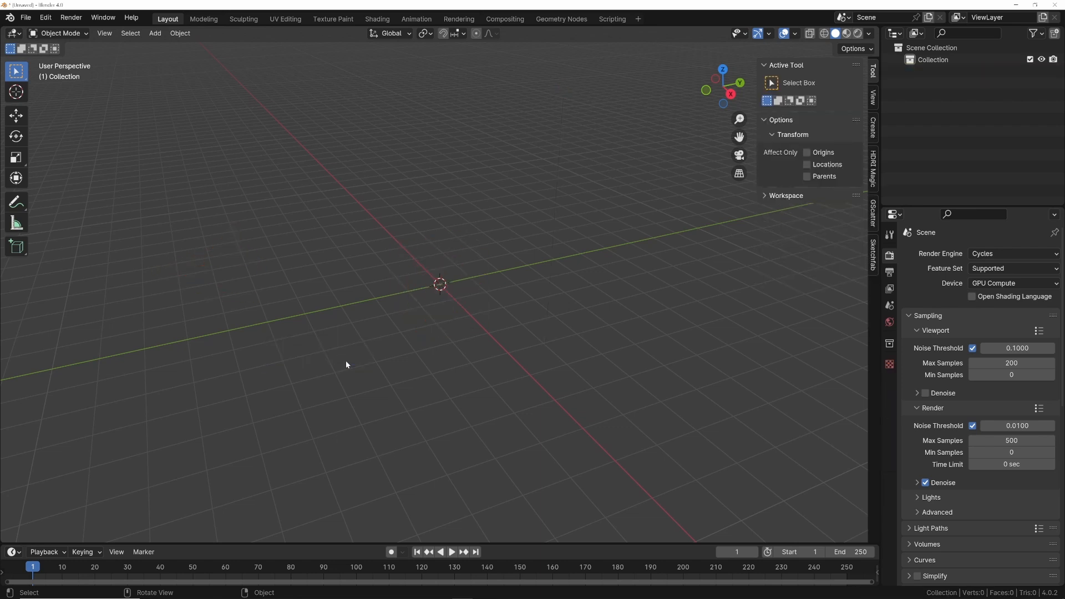
# In the top view, add TopView.png from the YouTube\OP-1\References folder as a reference image aligned to the view
pyautogui.press('`')
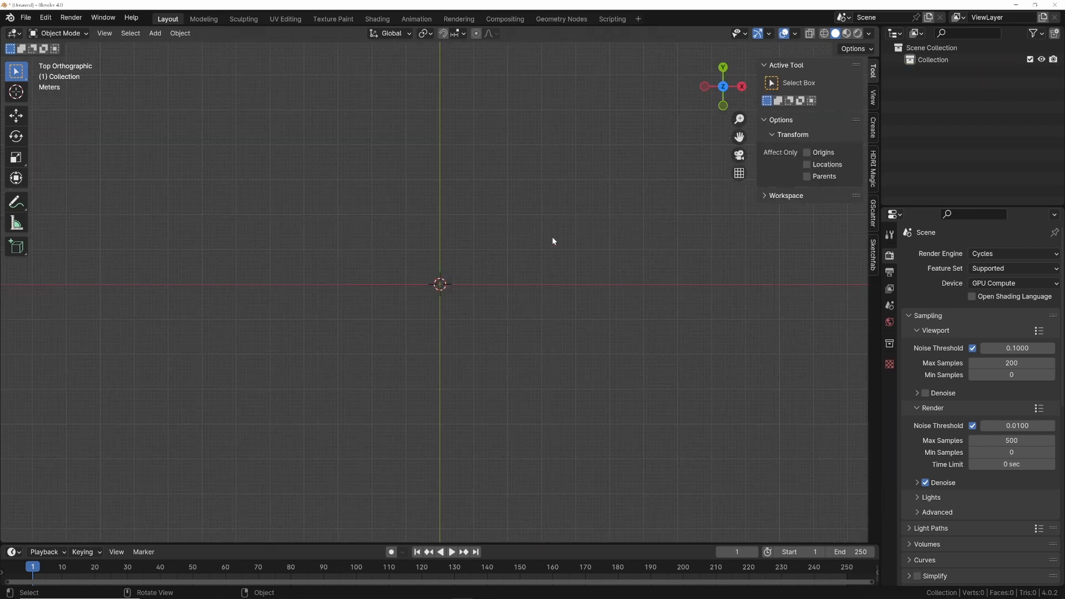
pyautogui.hotkey('shift', 'a')
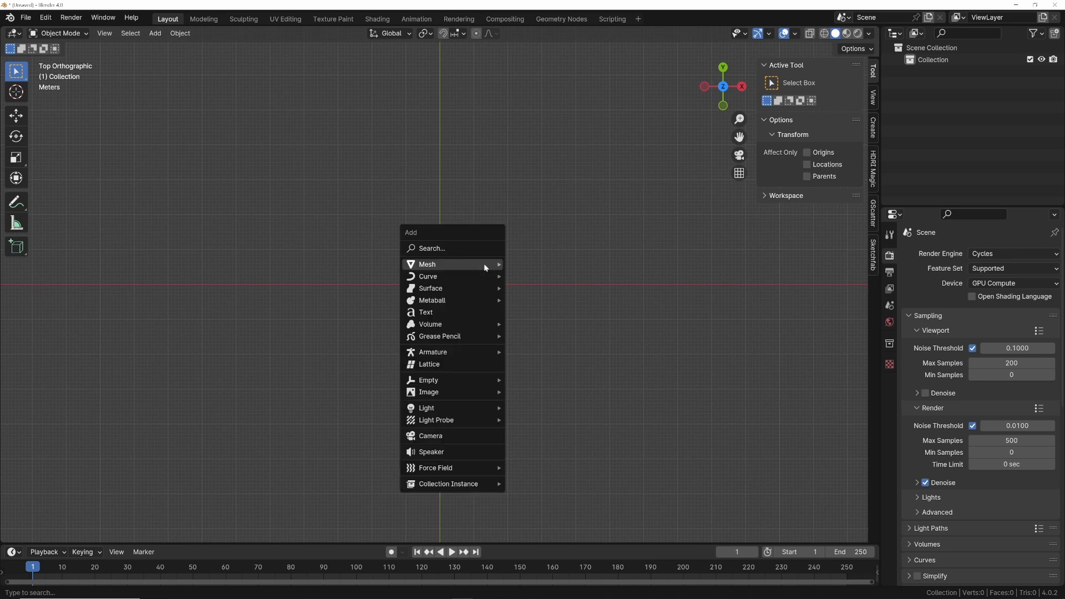
pyautogui.moveTo(474, 396)
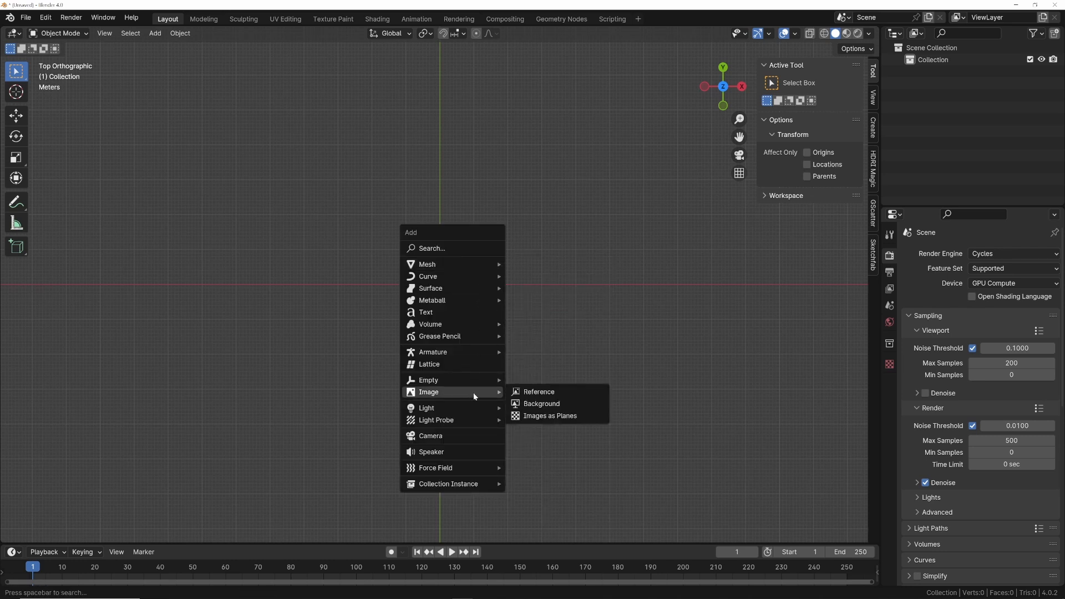
pyautogui.click(544, 393)
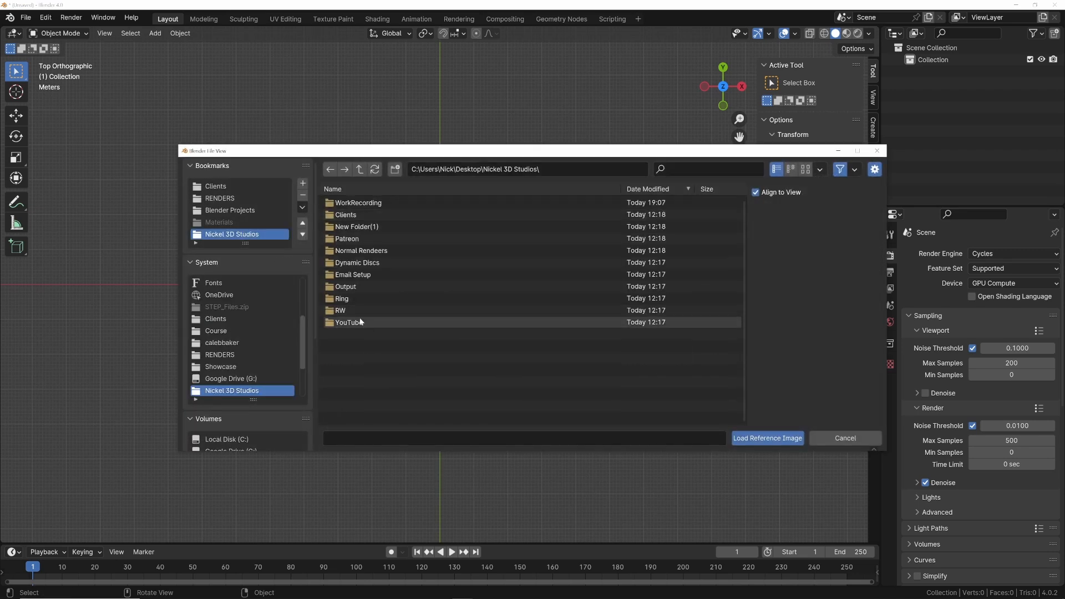
pyautogui.doubleClick(355, 322)
pyautogui.doubleClick(355, 240)
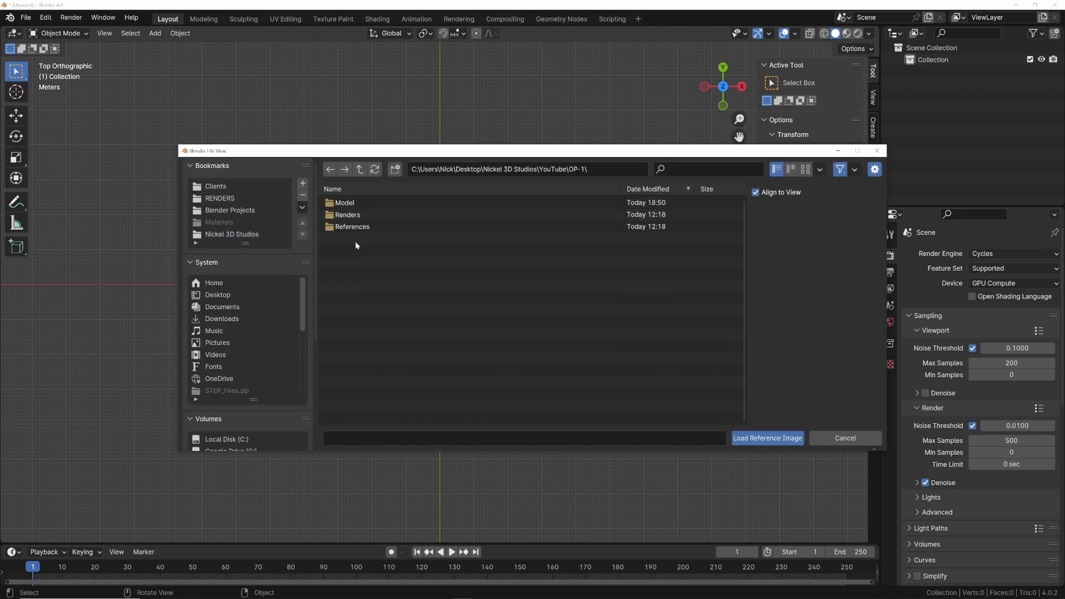
pyautogui.doubleClick(360, 227)
pyautogui.click(366, 227)
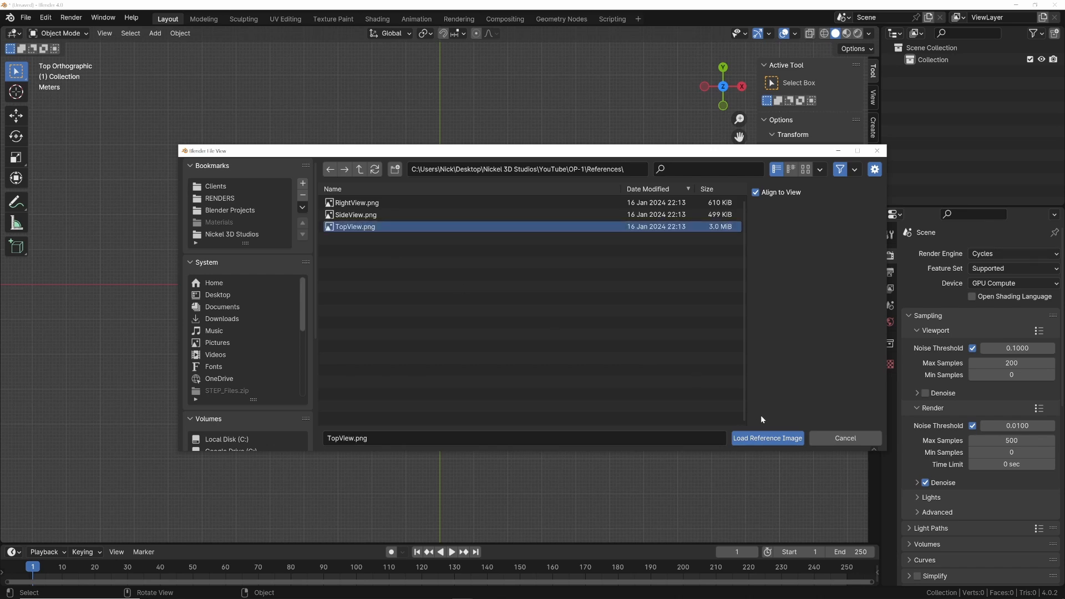
pyautogui.click(768, 438)
# Add a cube mesh at the origin over the reference and open it in Edit Mode with X-ray on
pyautogui.keyDown('shift'); pyautogui.moveTo(460, 297); pyautogui.dragTo(469, 316, button='middle'); pyautogui.keyUp('shift')
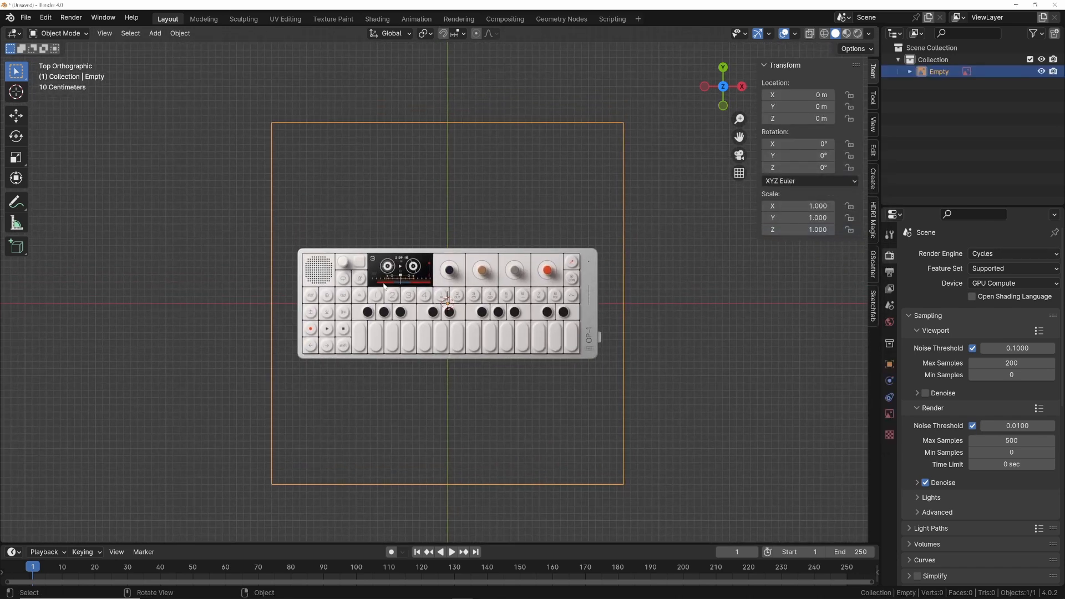
pyautogui.scroll(5, 356, 307)
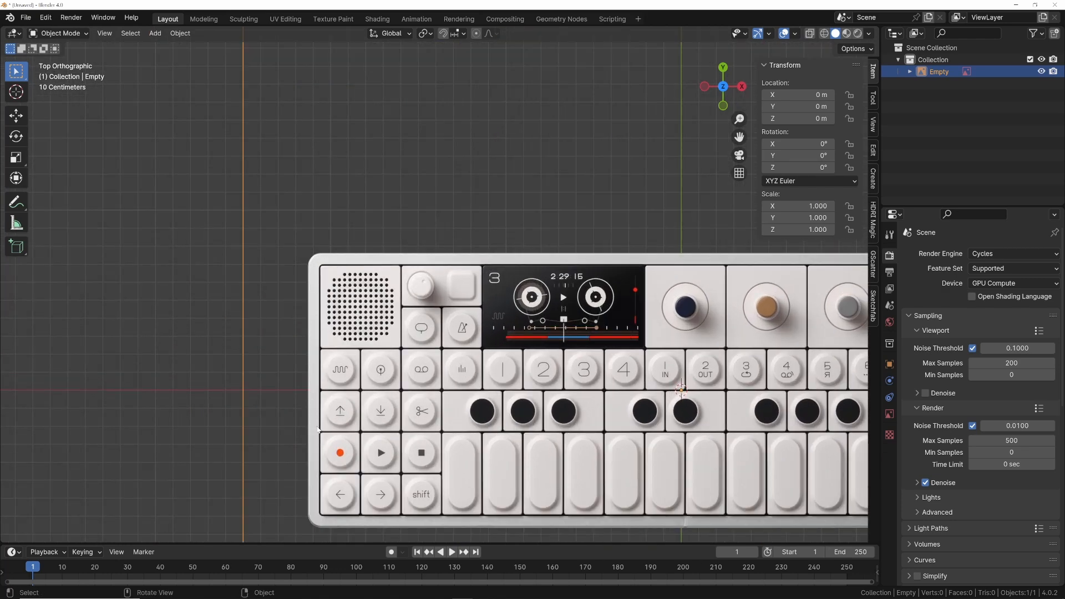
pyautogui.press('KP_Decimal')
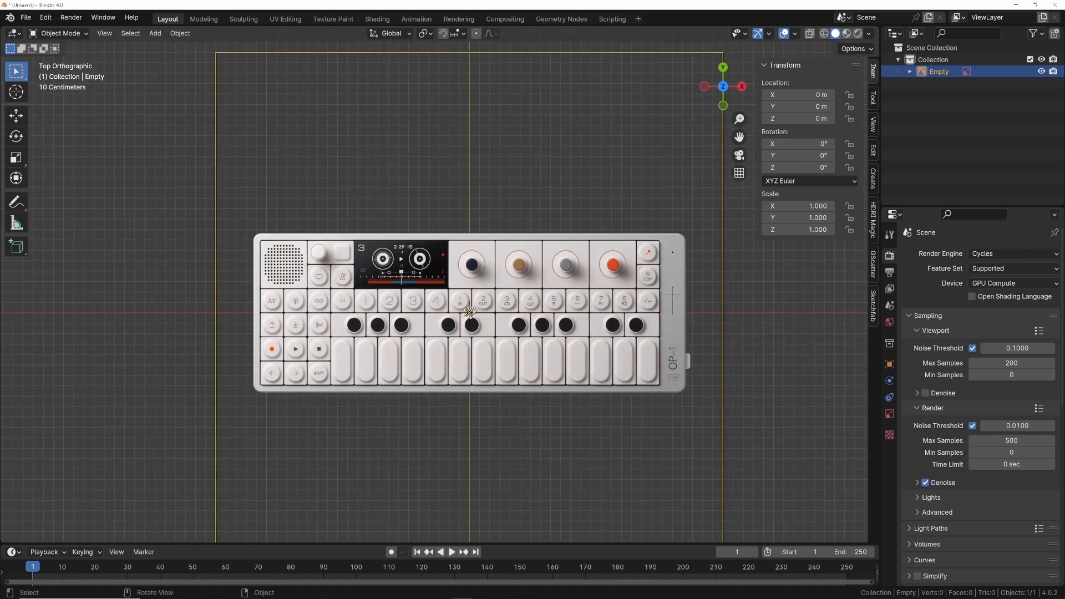
pyautogui.hotkey('shift', 'a')
pyautogui.moveTo(441, 182)
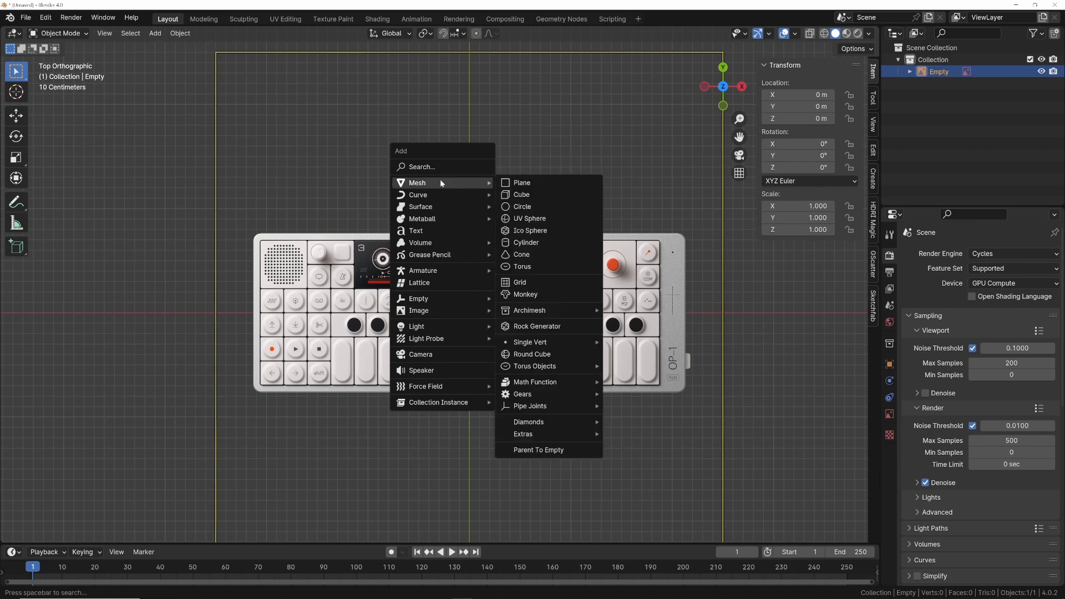
pyautogui.click(535, 195)
pyautogui.keyDown('shift'); pyautogui.moveTo(548, 255); pyautogui.dragTo(471, 234, button='middle'); pyautogui.keyUp('shift')
pyautogui.scroll(2, 470, 234)
pyautogui.scroll(-2, 471, 234)
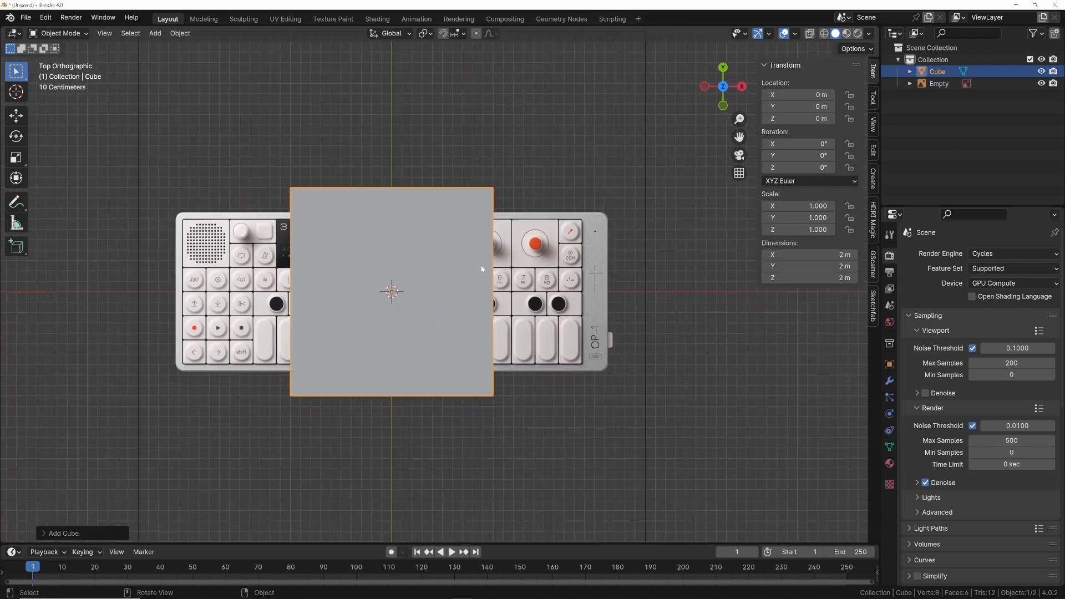
pyautogui.press('Tab')
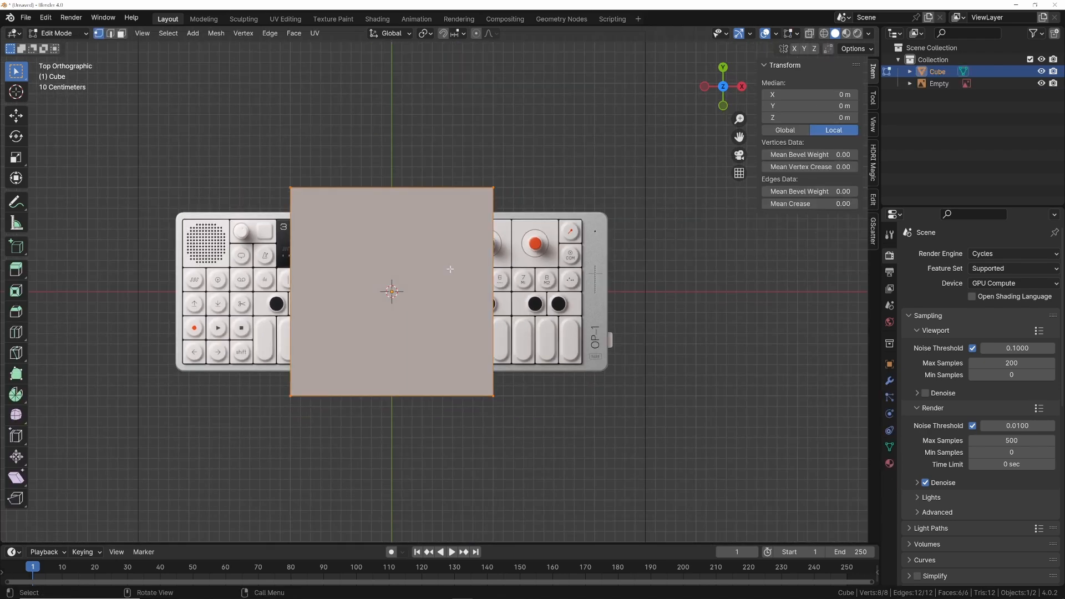
pyautogui.hotkey('alt', 'z')
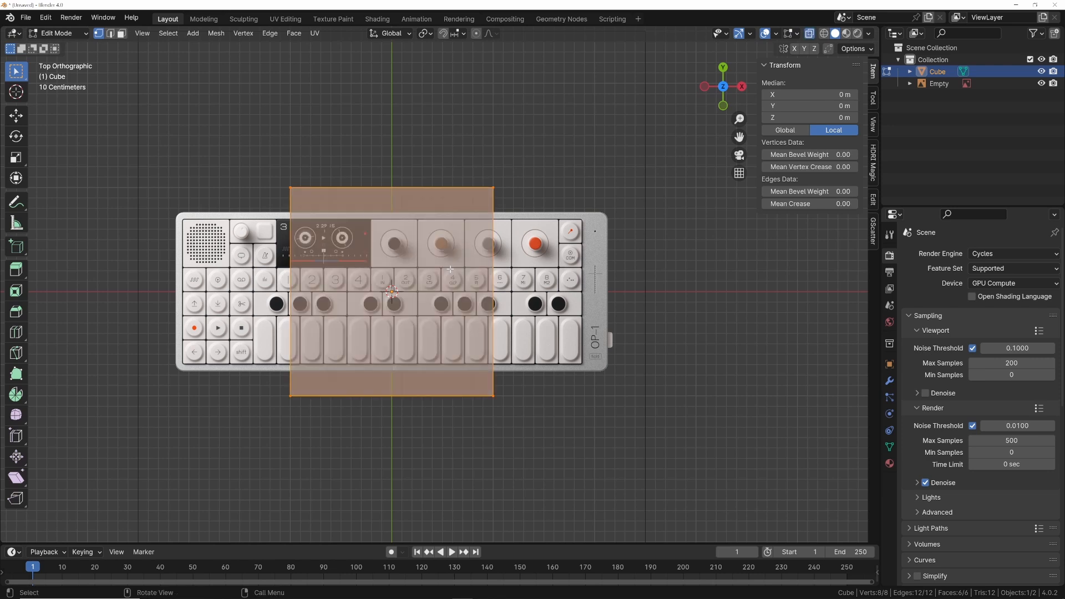
# Scale the cube's mesh along X to about 4.26 m to match the width of the synth body in the reference
pyautogui.scroll(4, 450, 269)
pyautogui.scroll(-4, 509, 268)
pyautogui.keyDown('shift'); pyautogui.moveTo(509, 268); pyautogui.dragTo(375, 235, button='middle'); pyautogui.keyUp('shift')
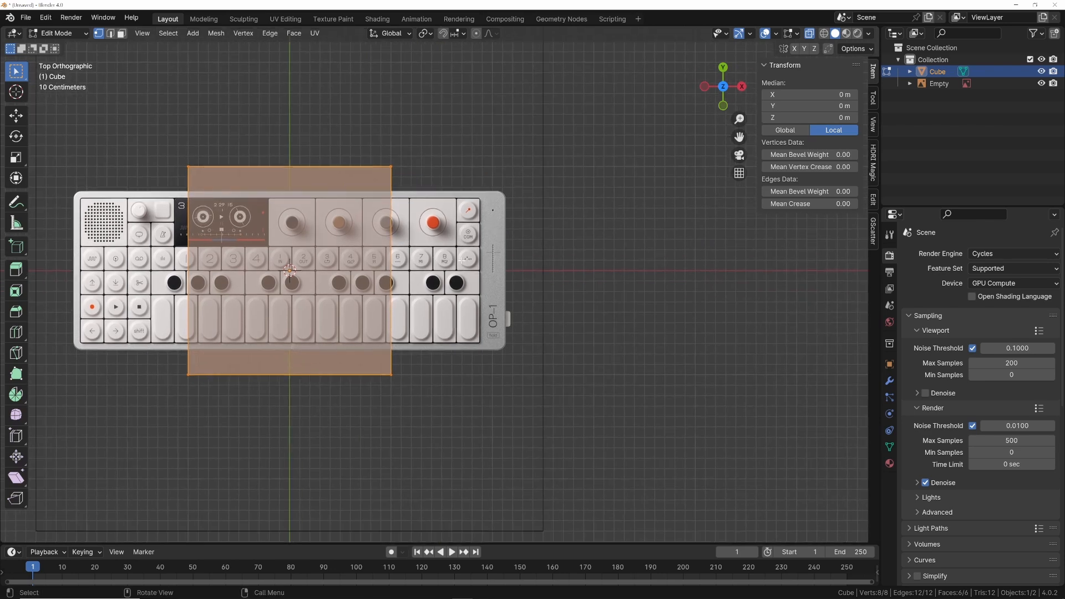
pyautogui.scroll(3, 444, 272)
pyautogui.press('s')
pyautogui.press('x')
pyautogui.click(773, 259)
pyautogui.keyDown('shift'); pyautogui.moveTo(664, 257); pyautogui.dragTo(474, 266, button='middle'); pyautogui.keyUp('shift')
pyautogui.scroll(3, 549, 256)
pyautogui.scroll(6, 455, 265)
pyautogui.press('s')
pyautogui.press('x')
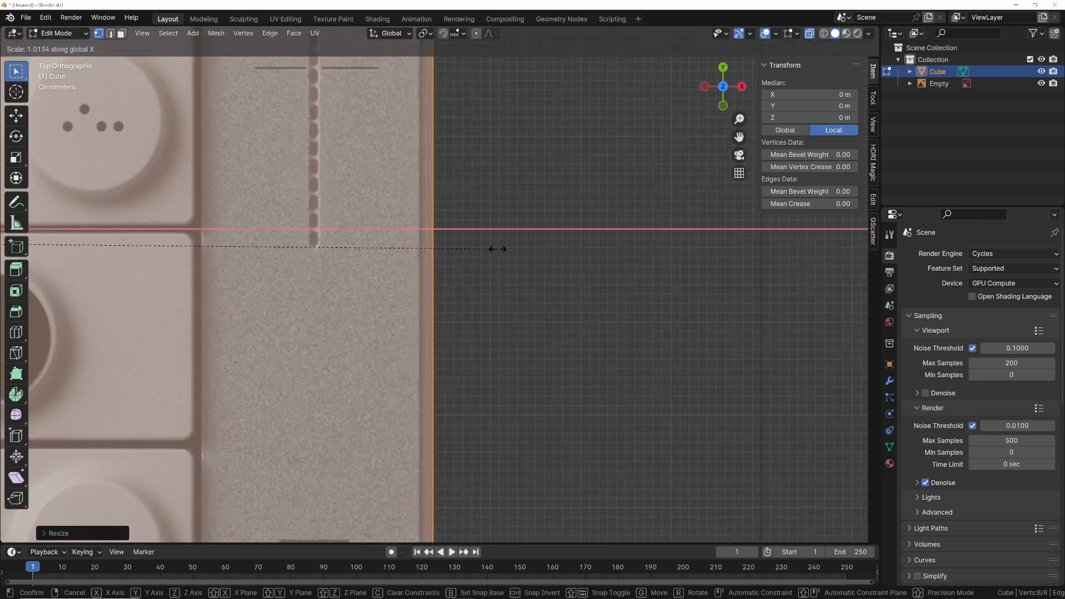
pyautogui.click(436, 240)
# Scale the cube's mesh along Y to about 1.53 m so its edges match the depth of the synth body
pyautogui.scroll(-12, 427, 240)
pyautogui.scroll(7, 507, 269)
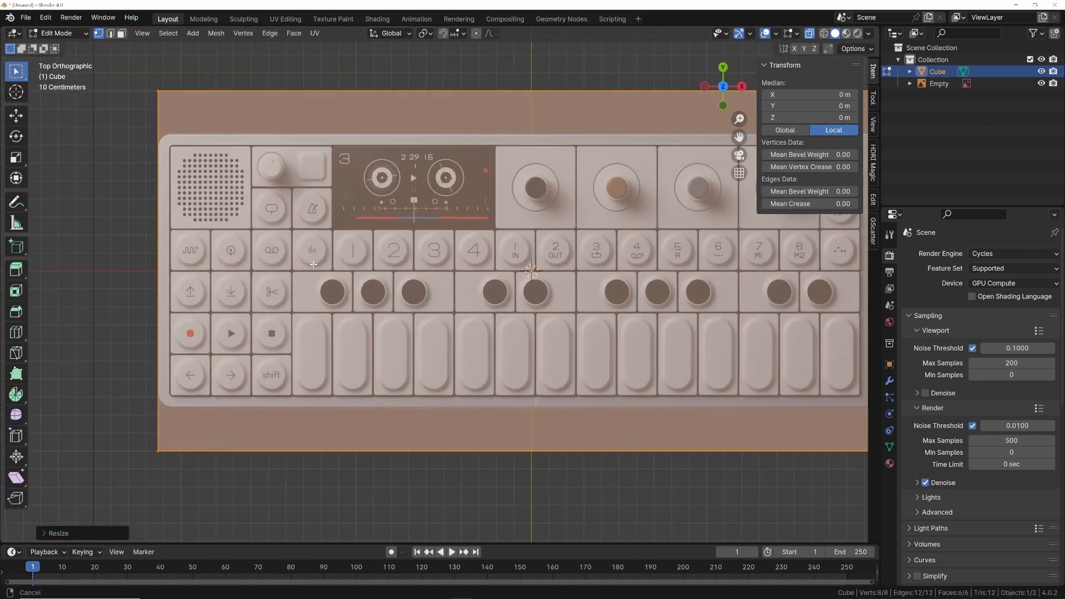
pyautogui.scroll(-6, 300, 282)
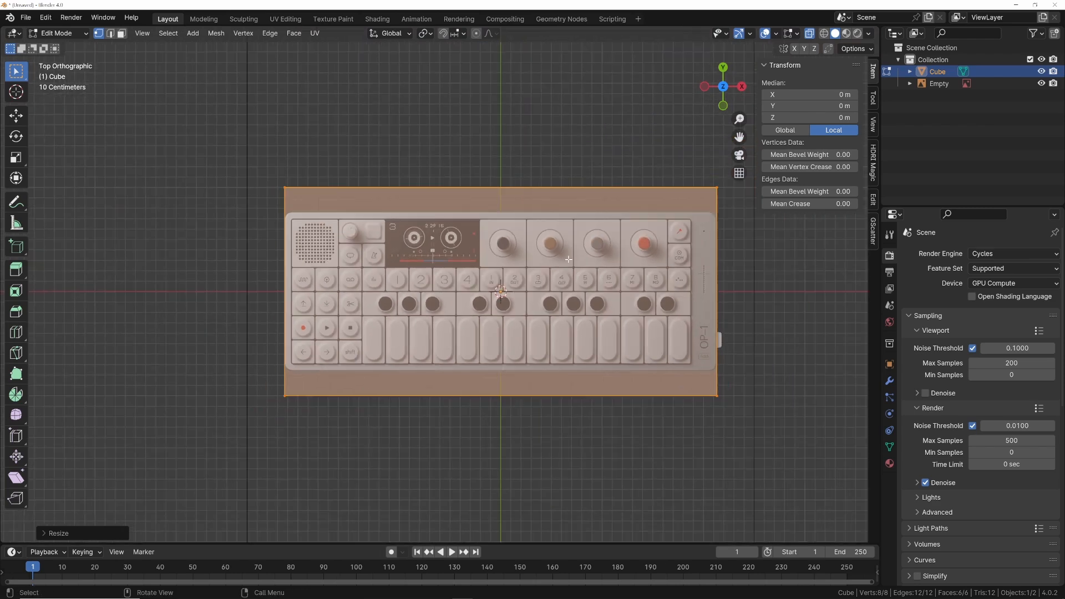
pyautogui.keyDown('shift'); pyautogui.moveTo(507, 221); pyautogui.dragTo(310, 221, button='middle'); pyautogui.keyUp('shift')
pyautogui.scroll(1, 310, 220)
pyautogui.keyDown('shift'); pyautogui.moveTo(532, 199); pyautogui.dragTo(505, 263, button='middle'); pyautogui.keyUp('shift')
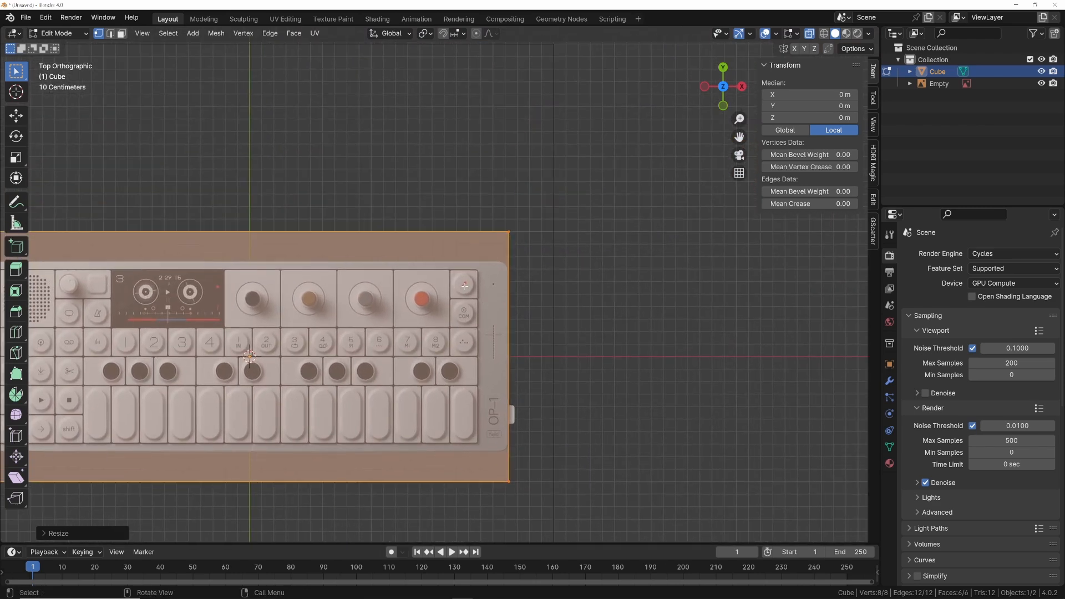
pyautogui.scroll(4, 504, 262)
pyautogui.scroll(3, 505, 262)
pyautogui.press('s')
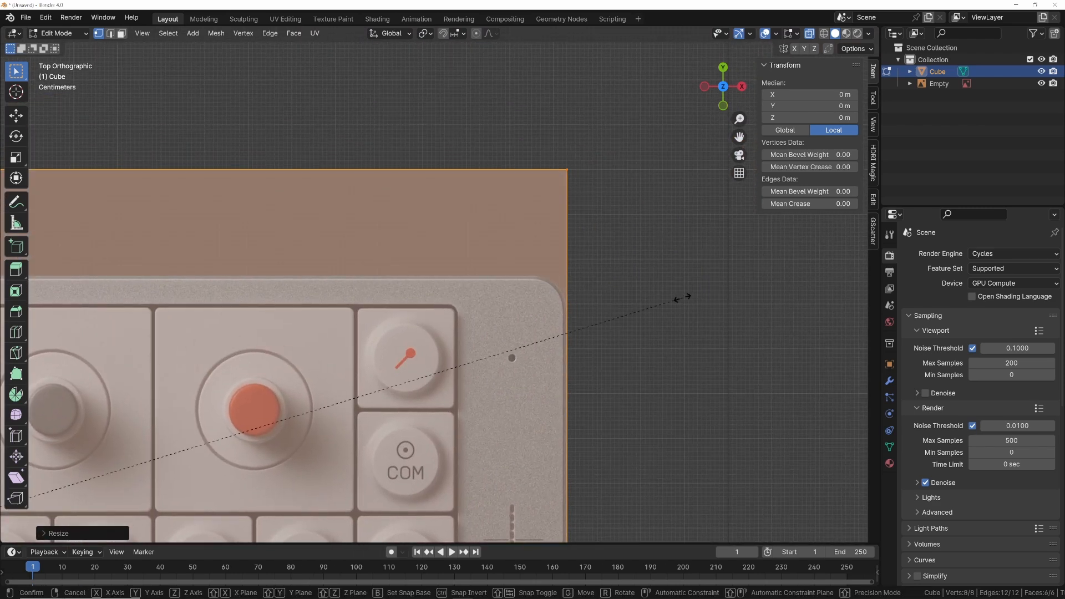
pyautogui.press('y')
pyautogui.click(488, 300)
pyautogui.scroll(6, 438, 286)
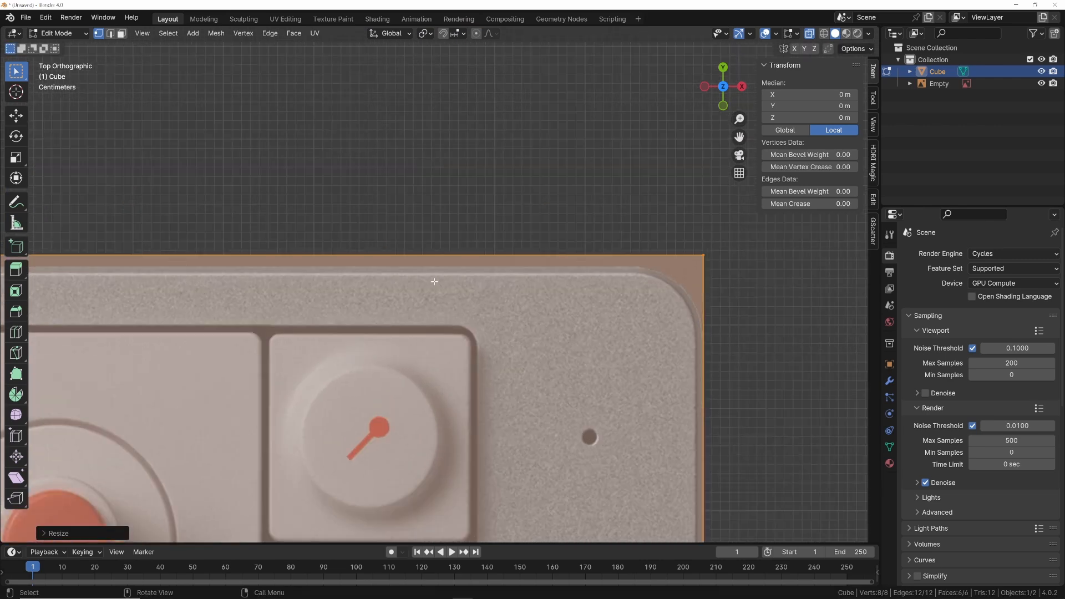
pyautogui.press('s')
pyautogui.press('y')
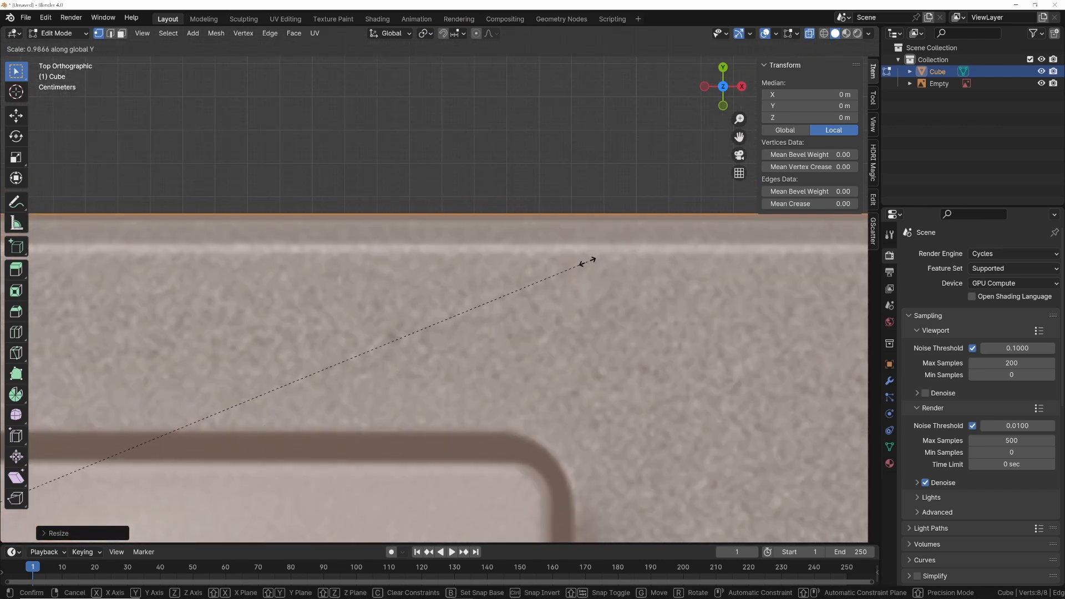
pyautogui.click(577, 263)
# In the right view, flatten the mesh along Z to about 0.116 m, then return to Object Mode with X-ray off
pyautogui.scroll(-6, 475, 302)
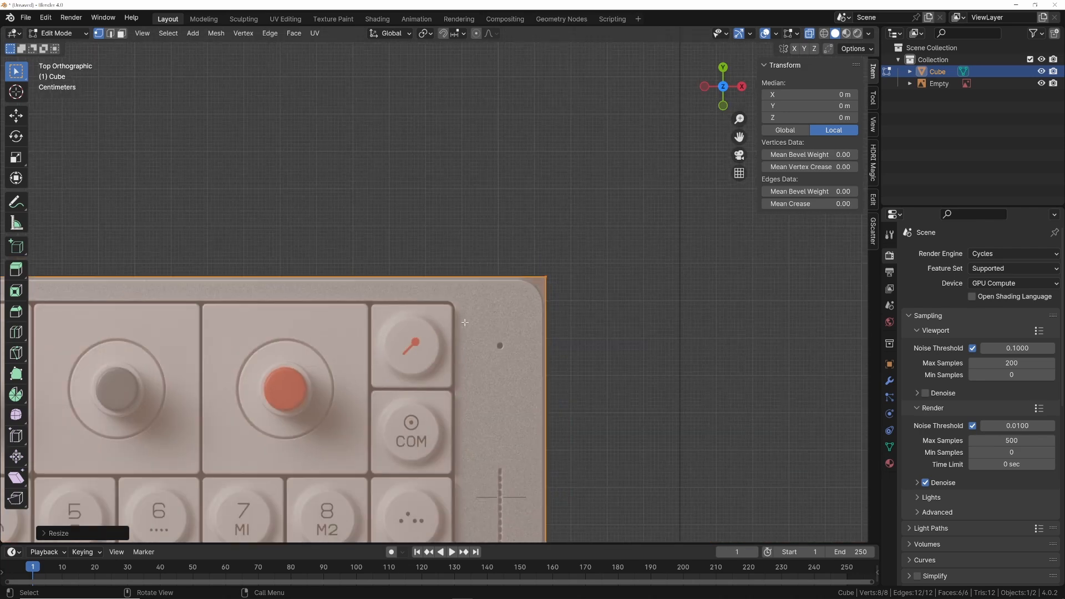
pyautogui.scroll(-5, 475, 302)
pyautogui.moveTo(475, 302); pyautogui.dragTo(511, 249, button='middle')
pyautogui.press('`')
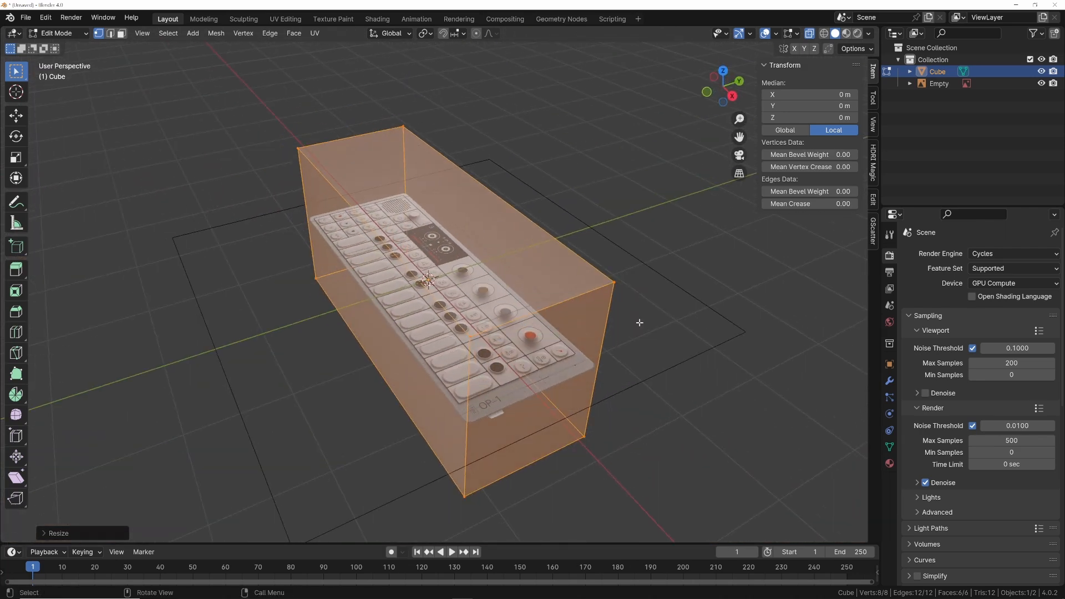
pyautogui.click(638, 328)
pyautogui.scroll(6, 706, 259)
pyautogui.scroll(-4, 707, 259)
pyautogui.press('s')
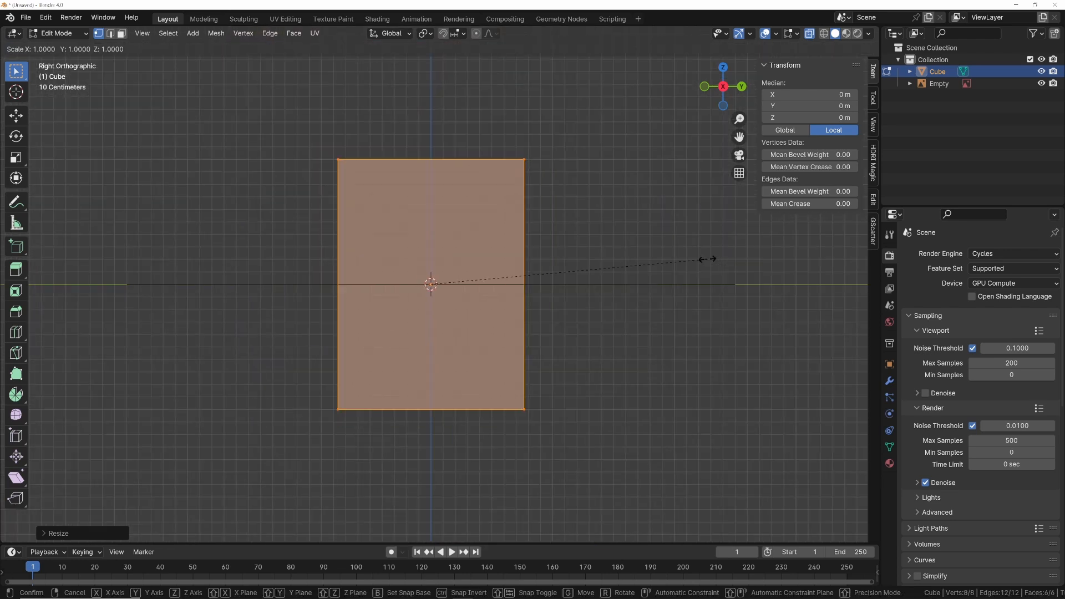
pyautogui.press('z')
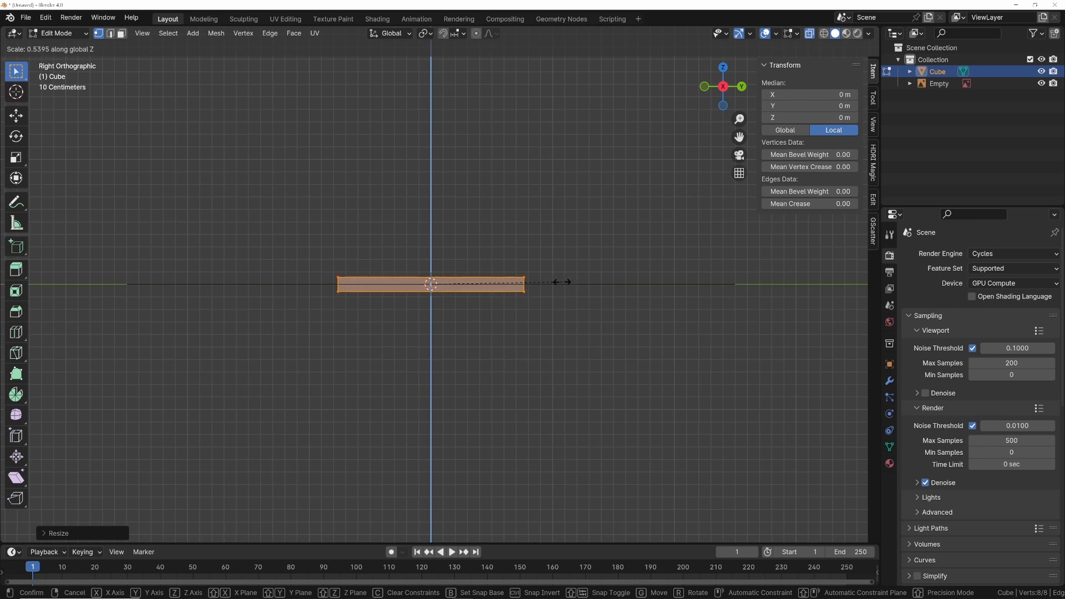
pyautogui.click(564, 281)
pyautogui.press('Tab')
pyautogui.moveTo(484, 298); pyautogui.dragTo(502, 326, button='middle')
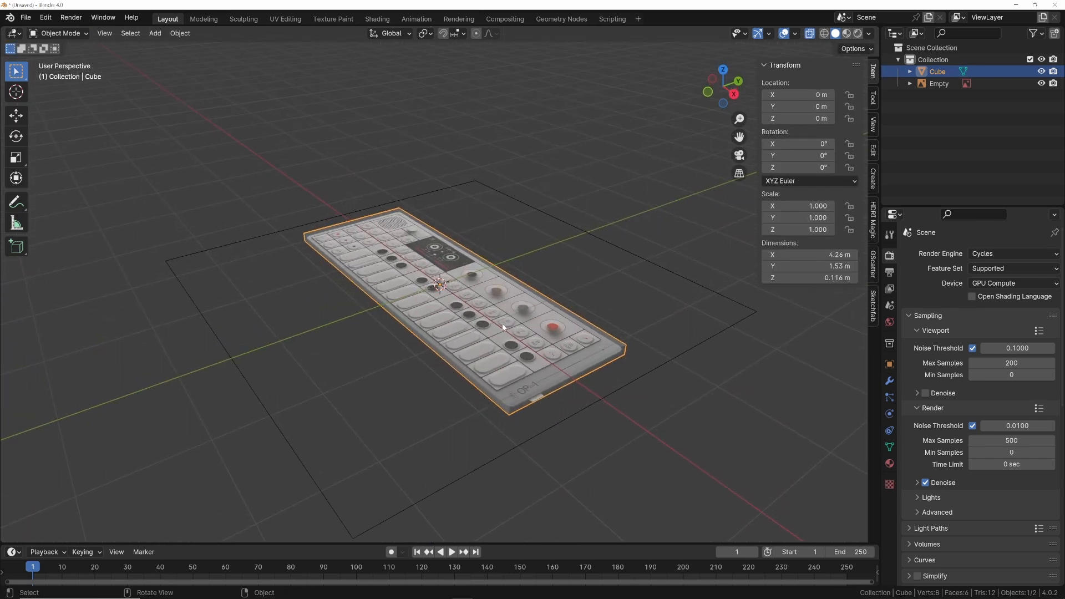
pyautogui.hotkey('alt', 'z')
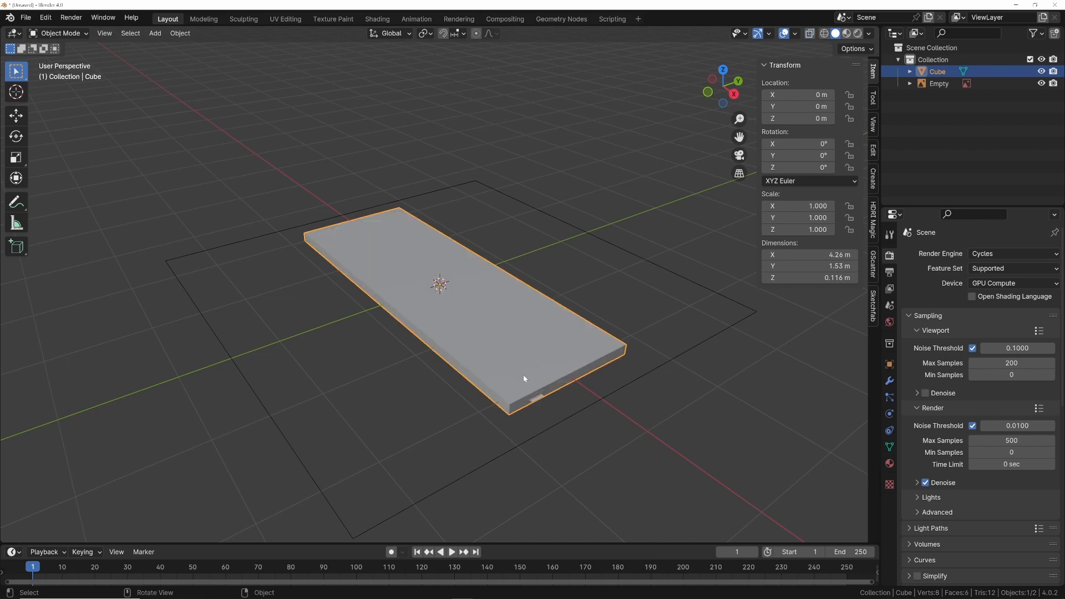
# With X-ray on, select the body's four vertical corner edges in Edit Mode by picking one and selecting similar by direction
pyautogui.press('KP_7')
pyautogui.hotkey('alt', 'z')
pyautogui.keyDown('shift'); pyautogui.moveTo(597, 205); pyautogui.dragTo(520, 256, button='middle'); pyautogui.keyUp('shift')
pyautogui.scroll(3, 520, 256)
pyautogui.scroll(-3, 547, 294)
pyautogui.moveTo(547, 298); pyautogui.dragTo(482, 304, button='middle')
pyautogui.scroll(2, 472, 348)
pyautogui.press('Tab')
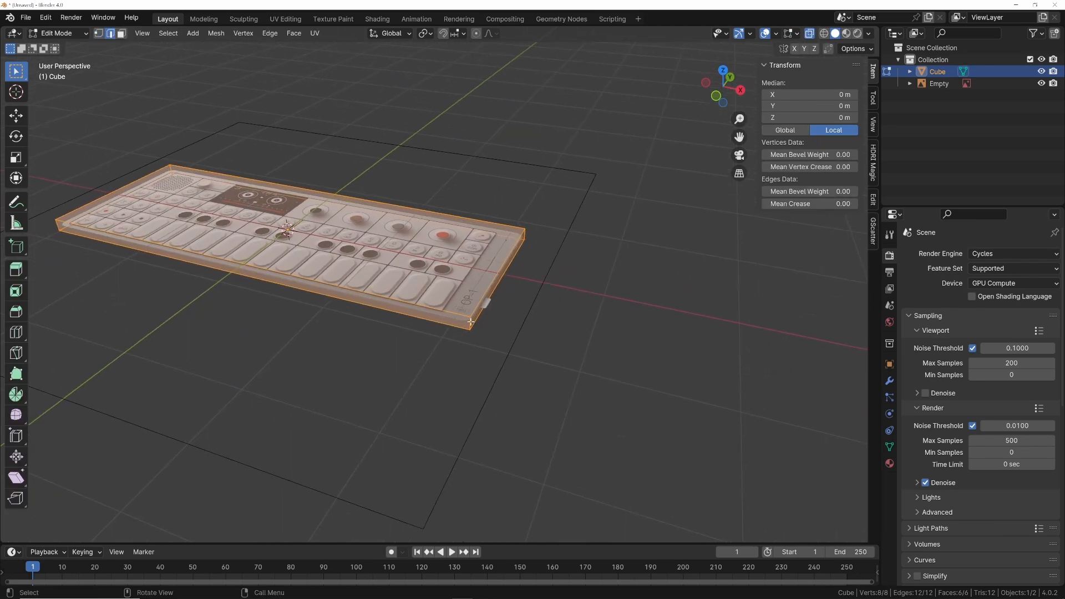
pyautogui.click(472, 321)
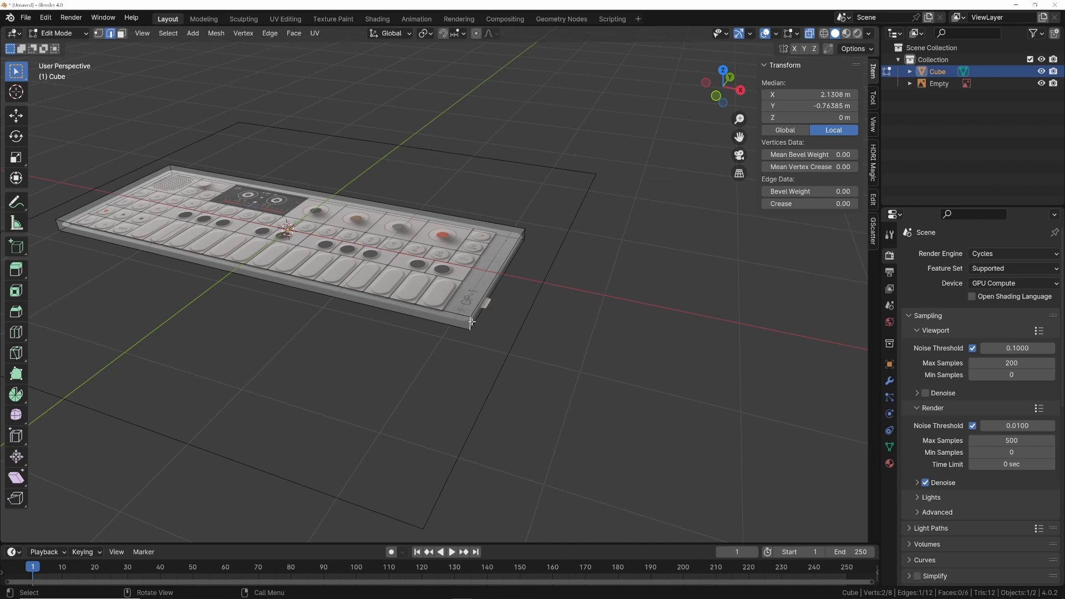
pyautogui.hotkey('shift', 'g')
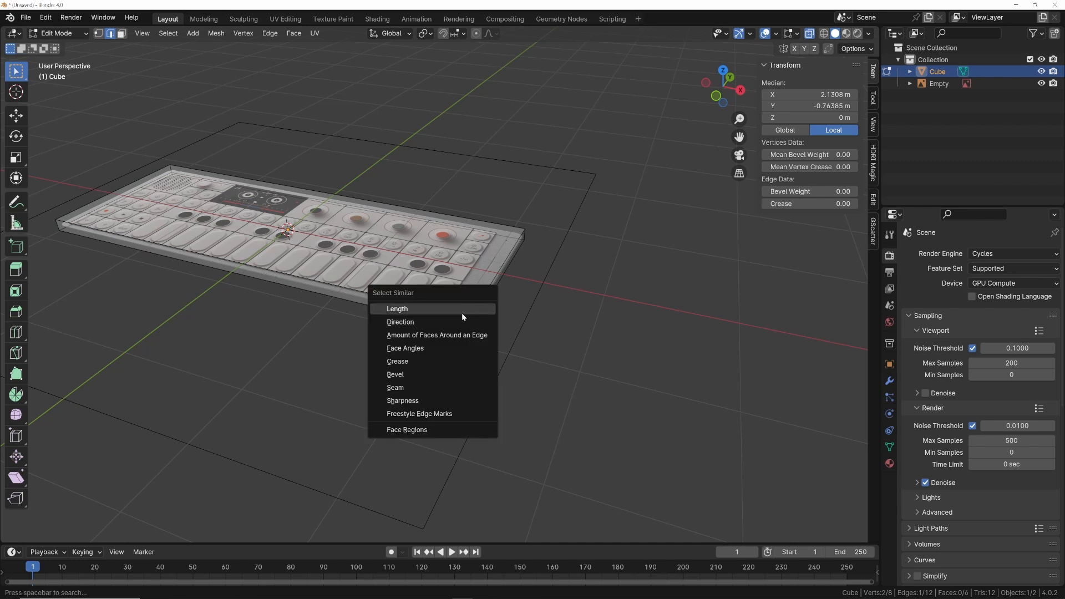
pyautogui.click(451, 322)
# Bevel the four corner edges by about 0.09 m with 4 segments to match the reference's rounded corners, and return to Object Mode
pyautogui.press('`')
pyautogui.click(475, 275)
pyautogui.scroll(6, 469, 286)
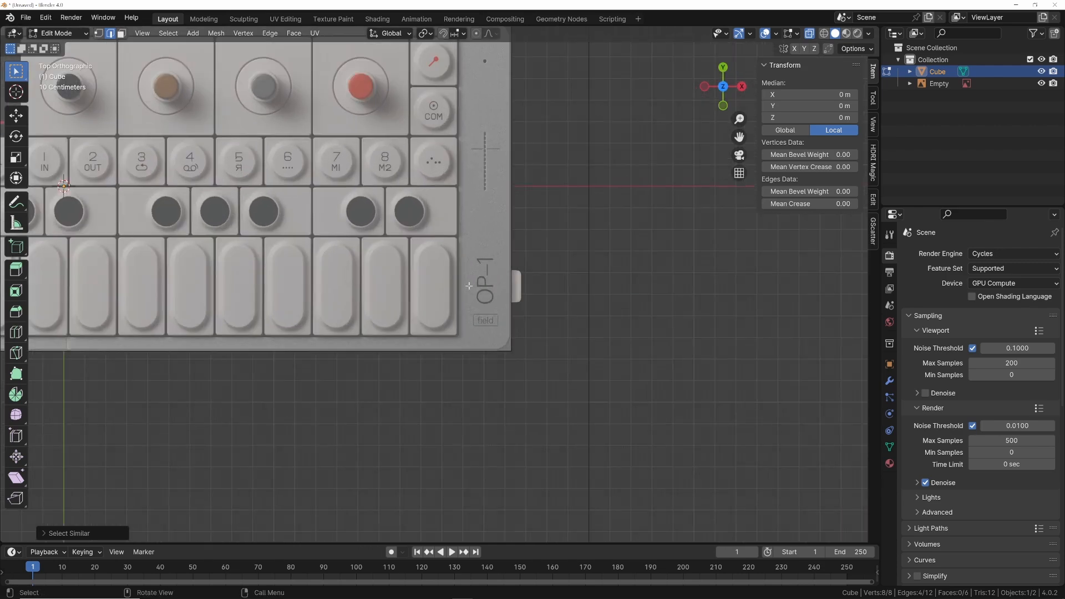
pyautogui.scroll(5, 469, 286)
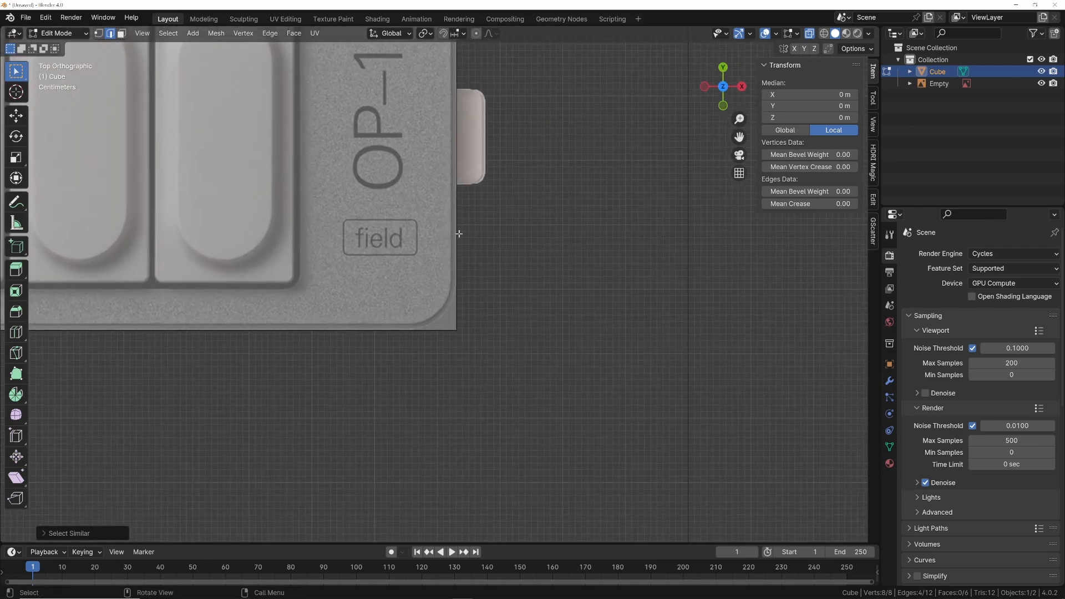
pyautogui.hotkey('ctrl', 'b')
pyautogui.scroll(1, 492, 234)
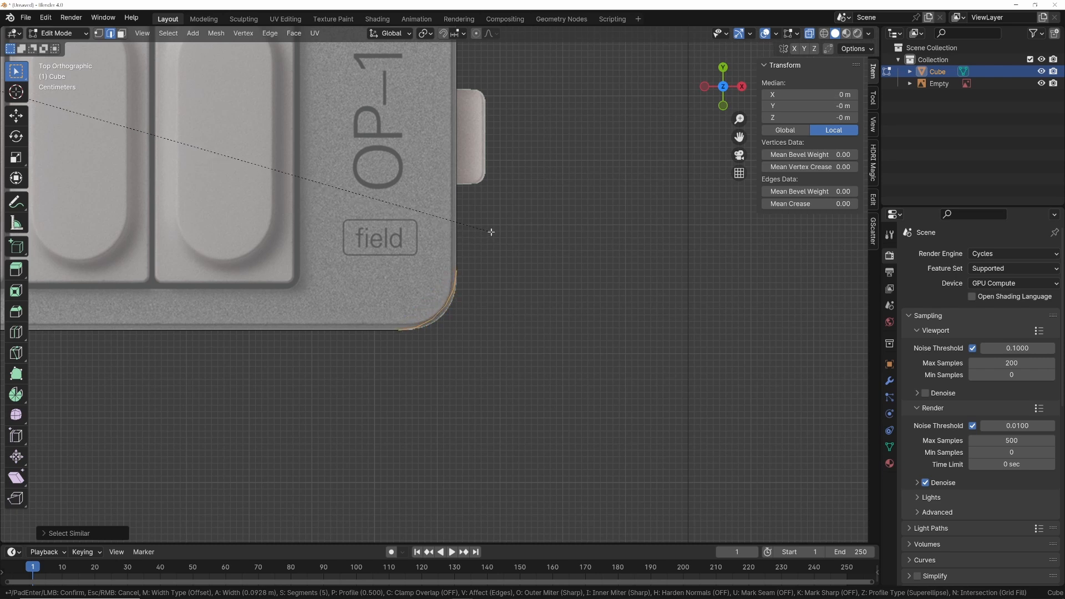
pyautogui.scroll(-2, 490, 231)
pyautogui.click(487, 230)
pyautogui.press('Tab')
pyautogui.moveTo(487, 229); pyautogui.dragTo(517, 350, button='middle')
pyautogui.scroll(-4, 444, 214)
pyautogui.press('KP_7')
pyautogui.scroll(-4, 500, 249)
pyautogui.keyDown('shift'); pyautogui.moveTo(477, 240); pyautogui.dragTo(543, 282, button='middle'); pyautogui.keyUp('shift')
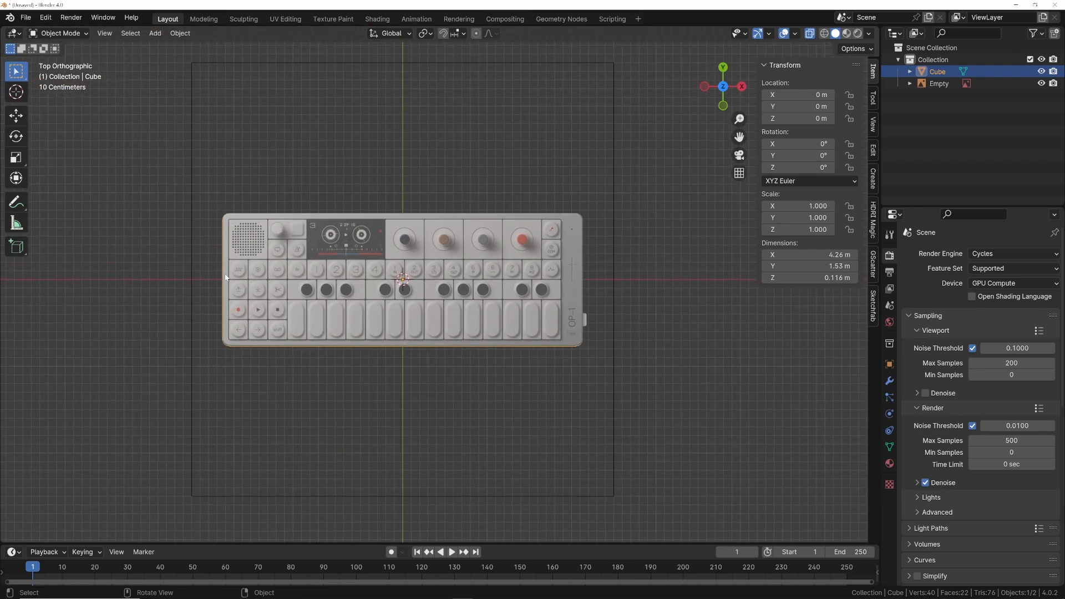
# In Edit Mode, select the body's top face and inset it by about 0.045 m from the top view
pyautogui.scroll(3, 526, 335)
pyautogui.moveTo(525, 335); pyautogui.dragTo(442, 258, button='middle')
pyautogui.press('Tab')
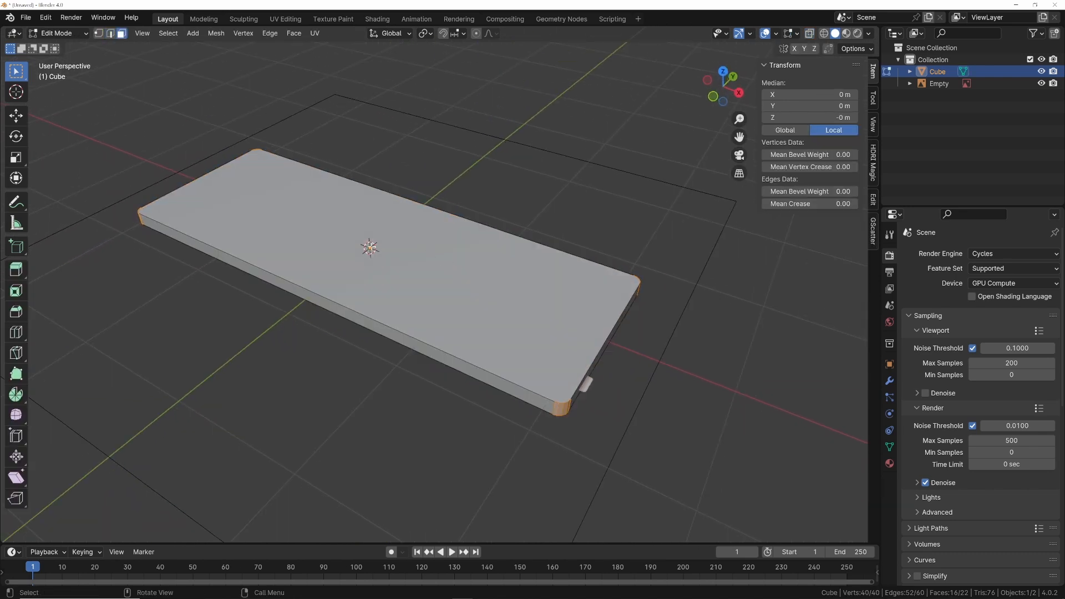
pyautogui.click(421, 250)
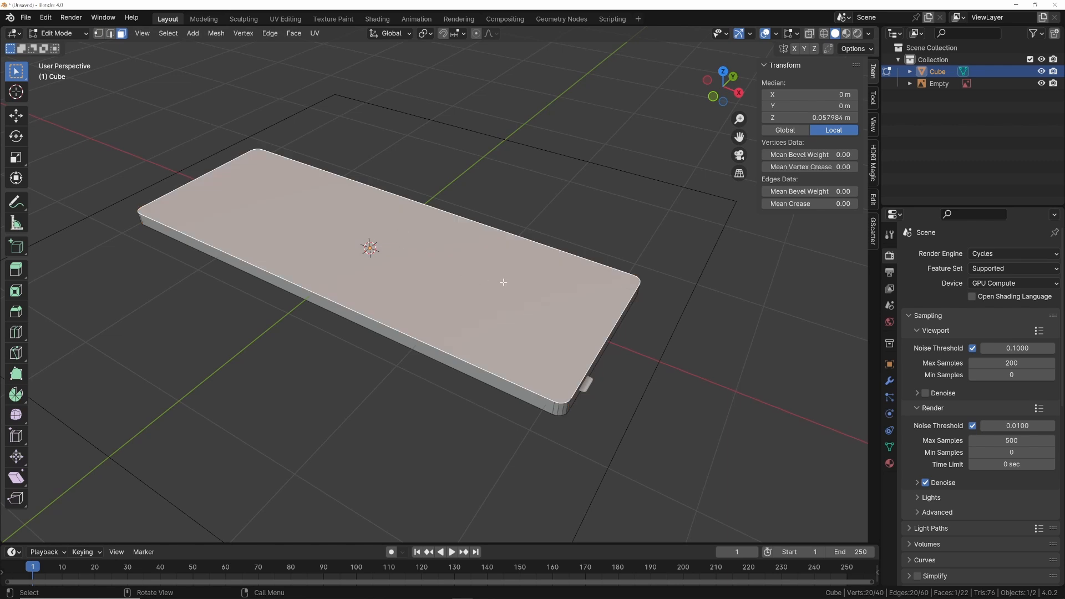
pyautogui.press('`')
pyautogui.click(504, 209)
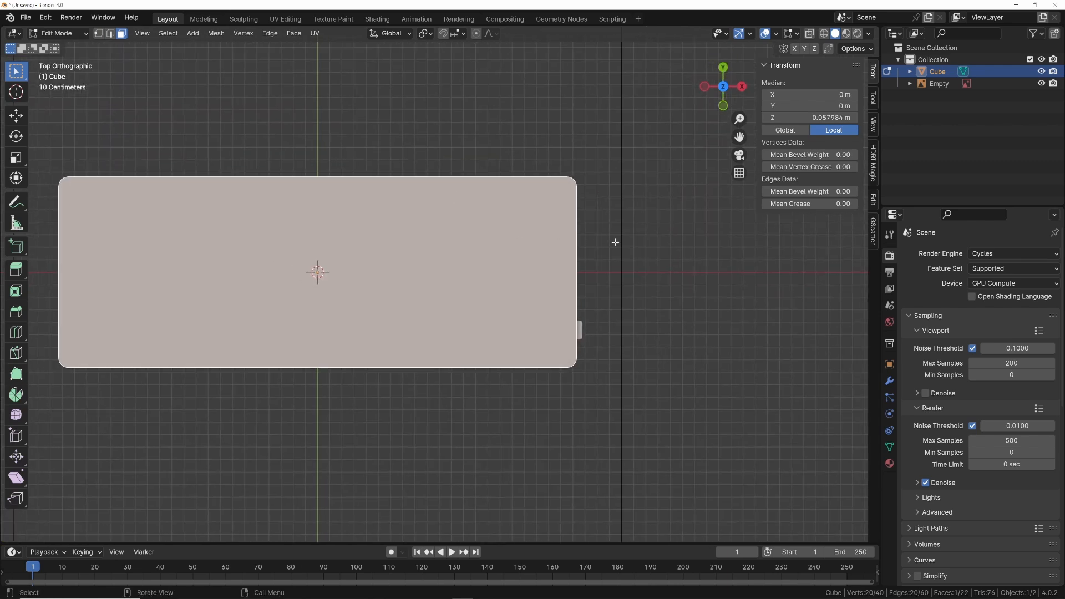
pyautogui.press('i')
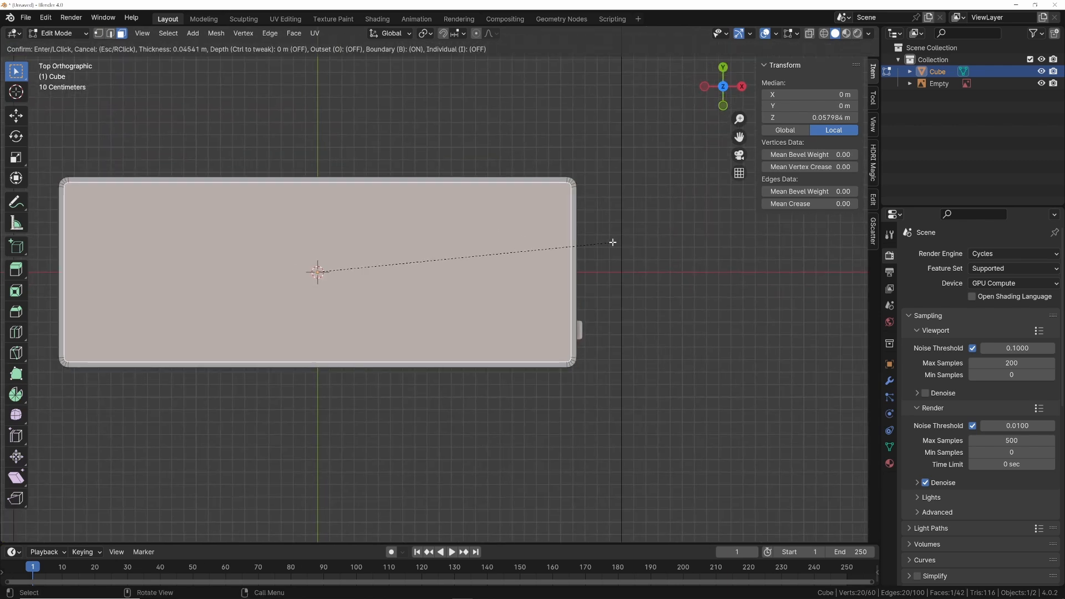
pyautogui.click(613, 242)
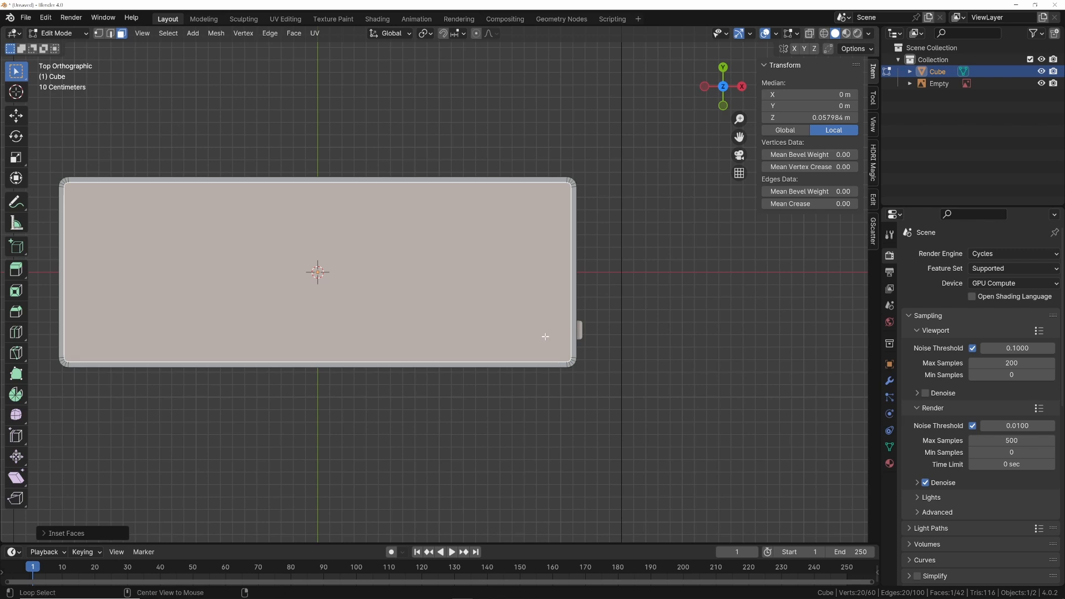
# With X-ray on, scale the inset face down slightly so its long edges match the key area's border in the reference
pyautogui.hotkey('alt', 'z')
pyautogui.scroll(3, 588, 278)
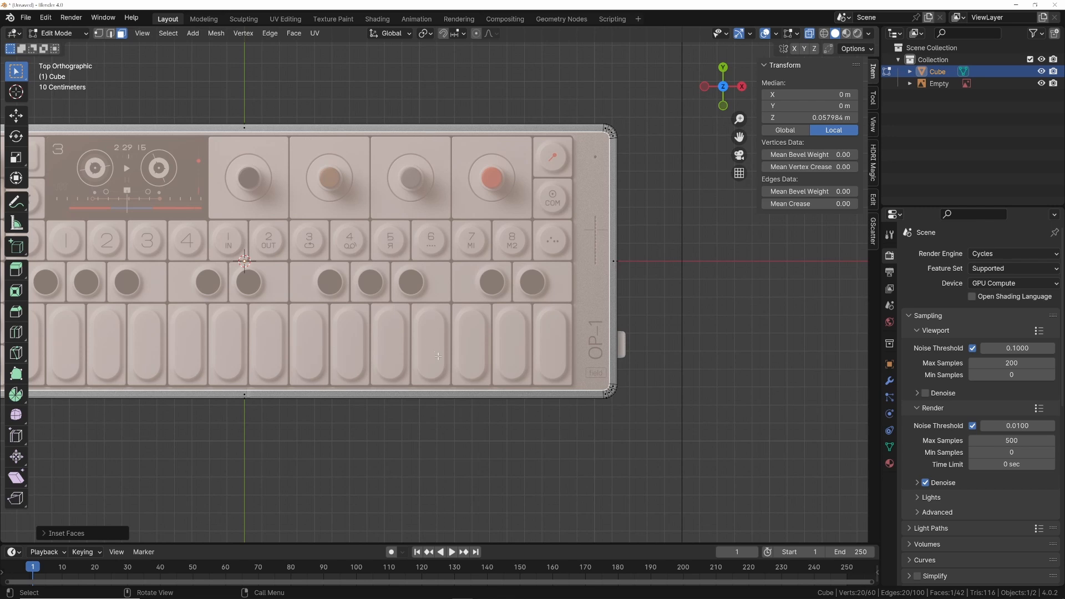
pyautogui.press('s')
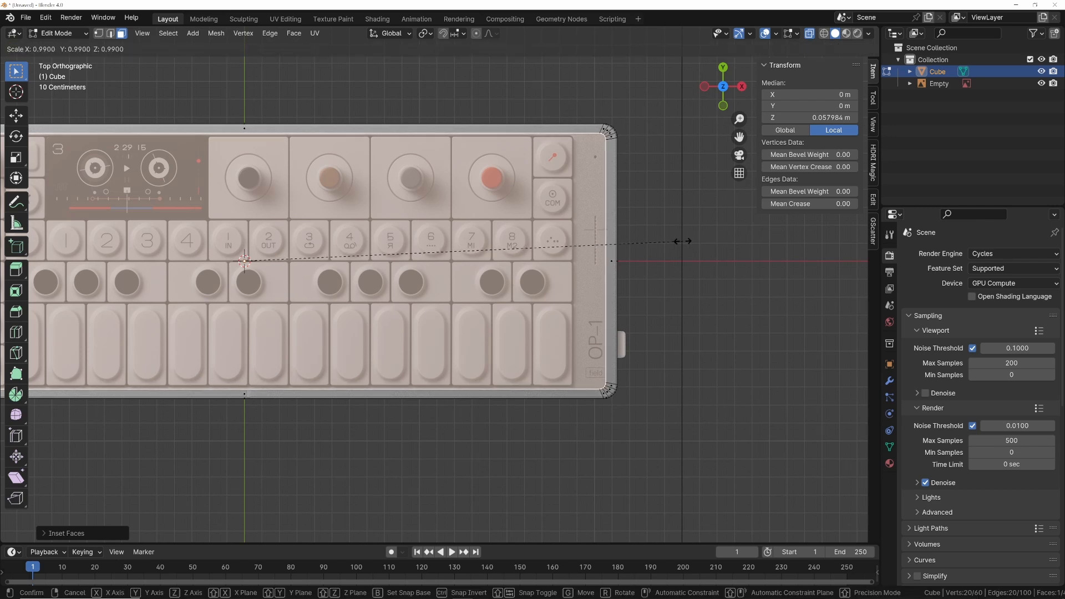
pyautogui.click(629, 241)
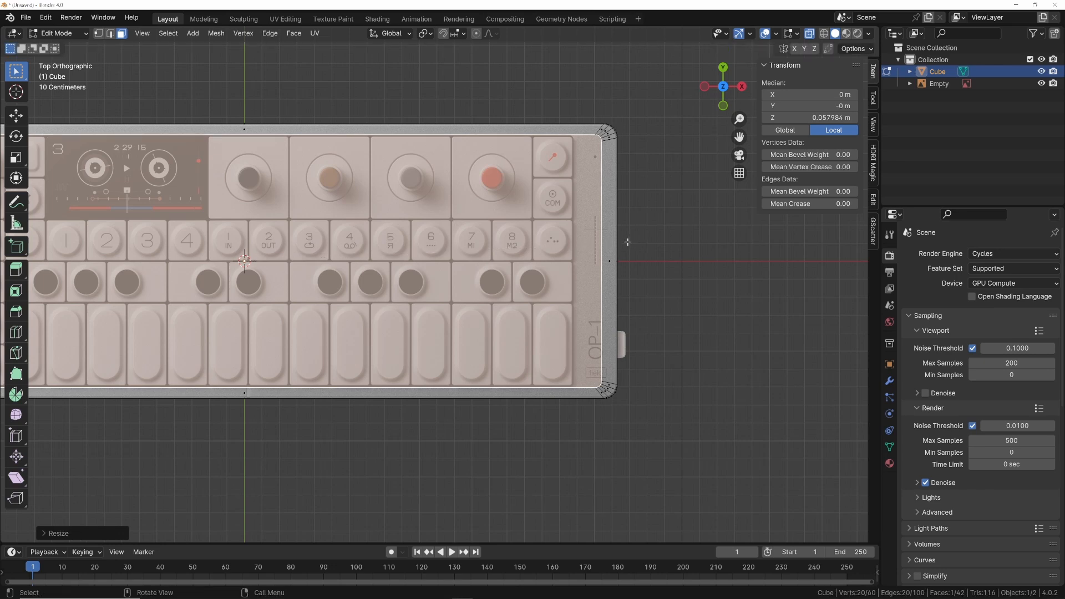
# Select the vertex path along the inset's +X end and move it about -0.157 m along X to the key area's edge
pyautogui.press('1')
pyautogui.click(601, 147)
pyautogui.keyDown('ctrl'); pyautogui.click(595, 384); pyautogui.keyUp('ctrl')
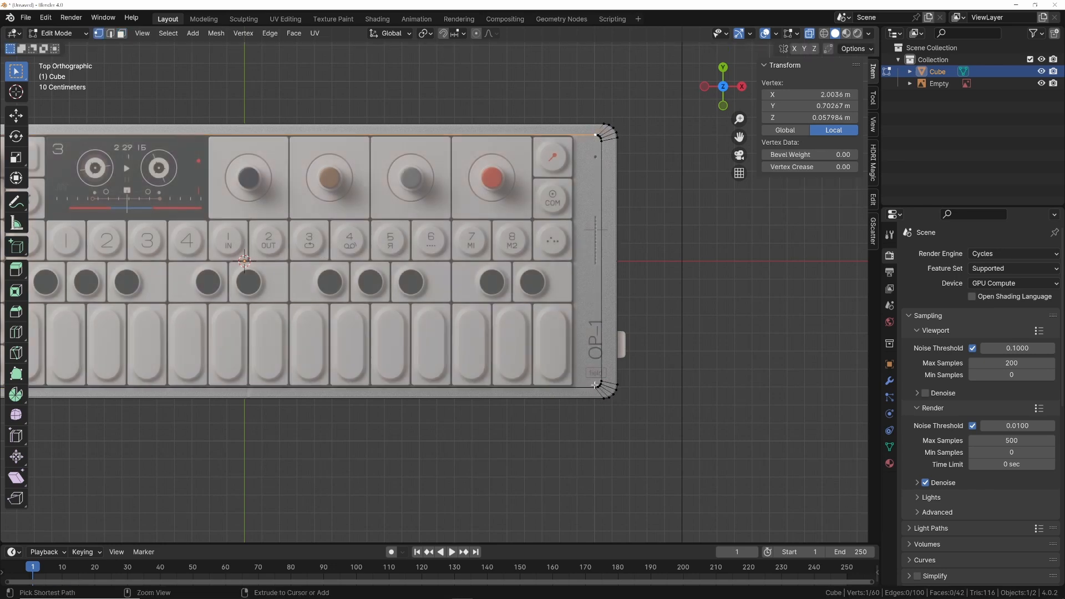
pyautogui.scroll(5, 598, 344)
pyautogui.scroll(3, 442, 233)
pyautogui.press('g')
pyautogui.press('x')
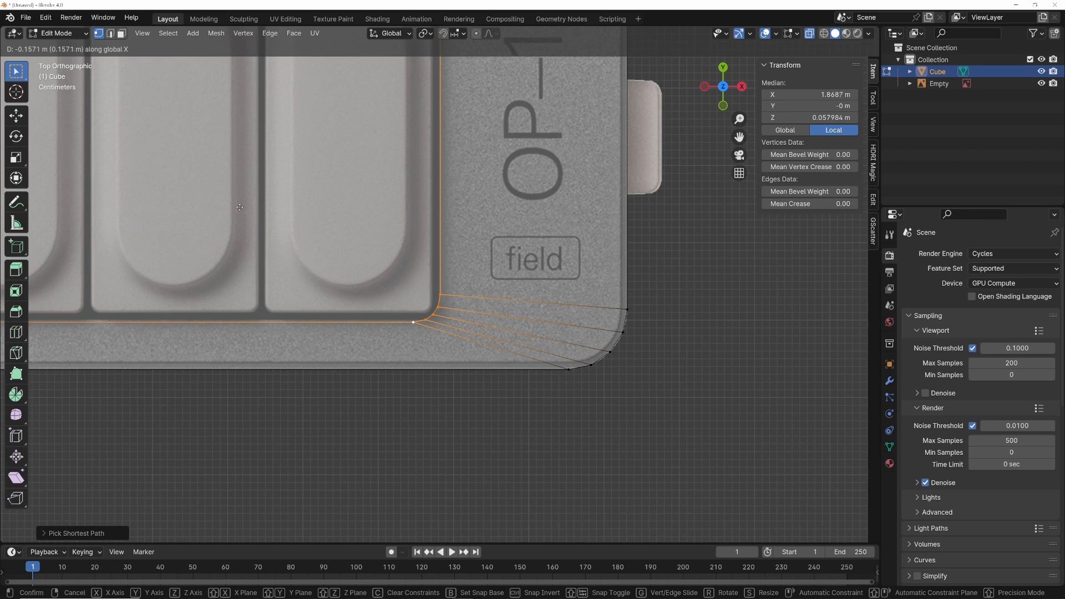
pyautogui.click(240, 207)
pyautogui.scroll(-6, 267, 233)
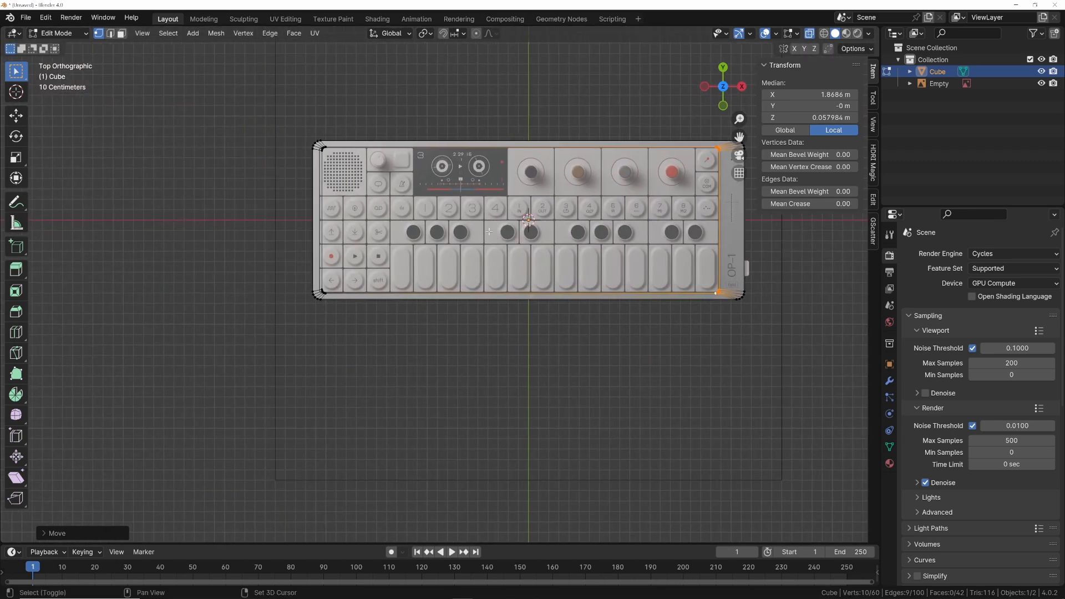
# Select the vertex path along the inset's -X end and move it about -0.031 m along X to the speaker section's outer edge
pyautogui.scroll(3, 297, 262)
pyautogui.click(391, 428)
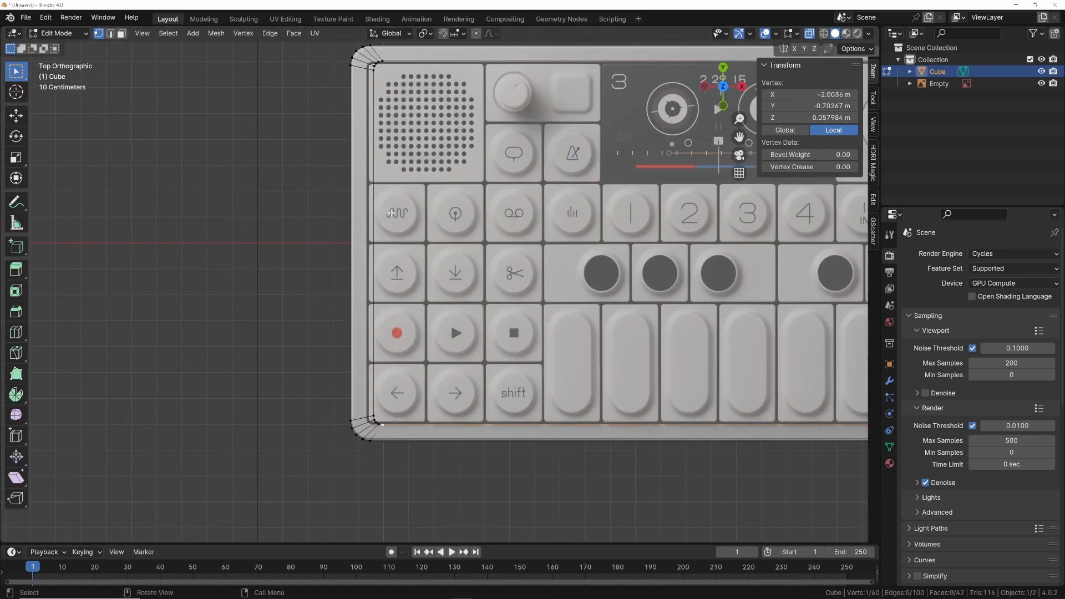
pyautogui.keyDown('ctrl'); pyautogui.click(384, 63); pyautogui.keyUp('ctrl')
pyautogui.keyDown('shift'); pyautogui.moveTo(392, 120); pyautogui.dragTo(401, 169, button='middle'); pyautogui.keyUp('shift')
pyautogui.scroll(2, 416, 147)
pyautogui.keyDown('shift'); pyautogui.moveTo(426, 130); pyautogui.dragTo(438, 221, button='middle'); pyautogui.keyUp('shift')
pyautogui.press('g')
pyautogui.press('x')
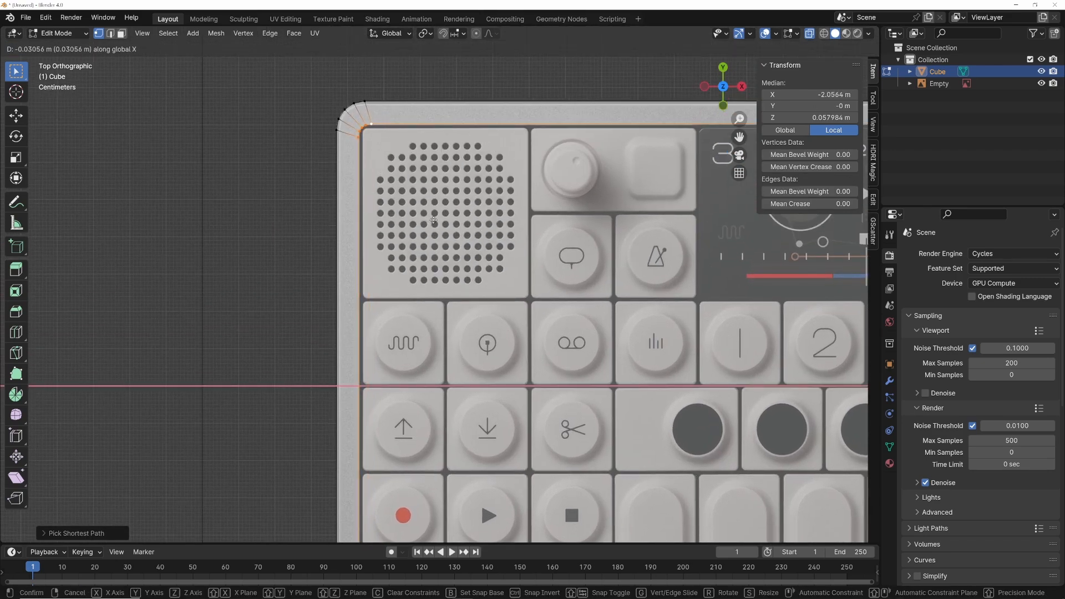
pyautogui.click(435, 221)
pyautogui.scroll(-8, 434, 220)
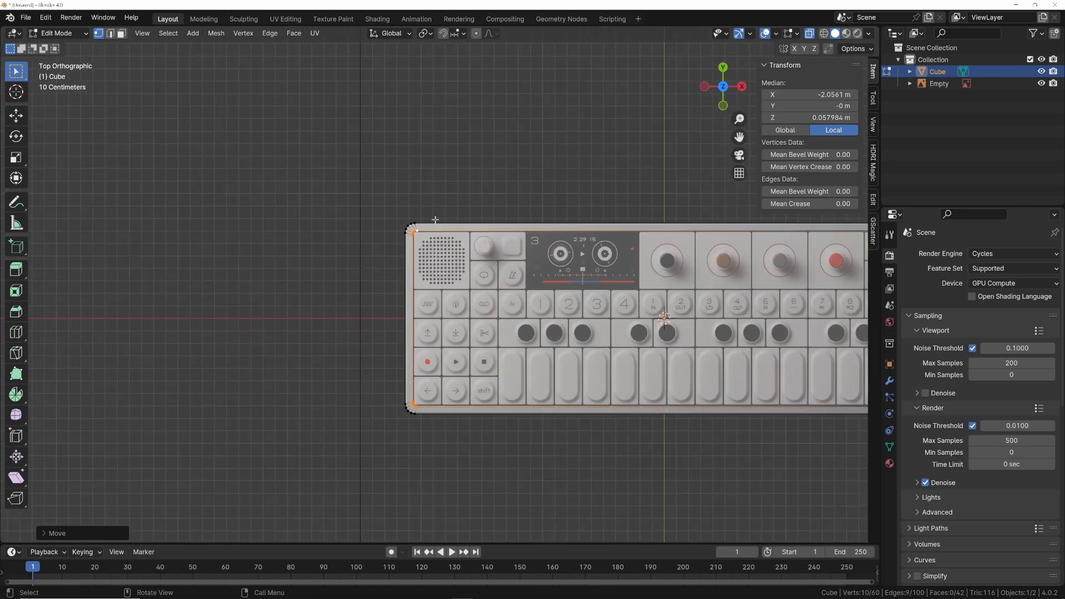
# With X-ray off, select the inset face in Edit Mode and extrude it along its normals about 0.06 m down into the body
pyautogui.press('Tab')
pyautogui.moveTo(434, 220); pyautogui.dragTo(422, 221, button='middle')
pyautogui.scroll(-2, 422, 222)
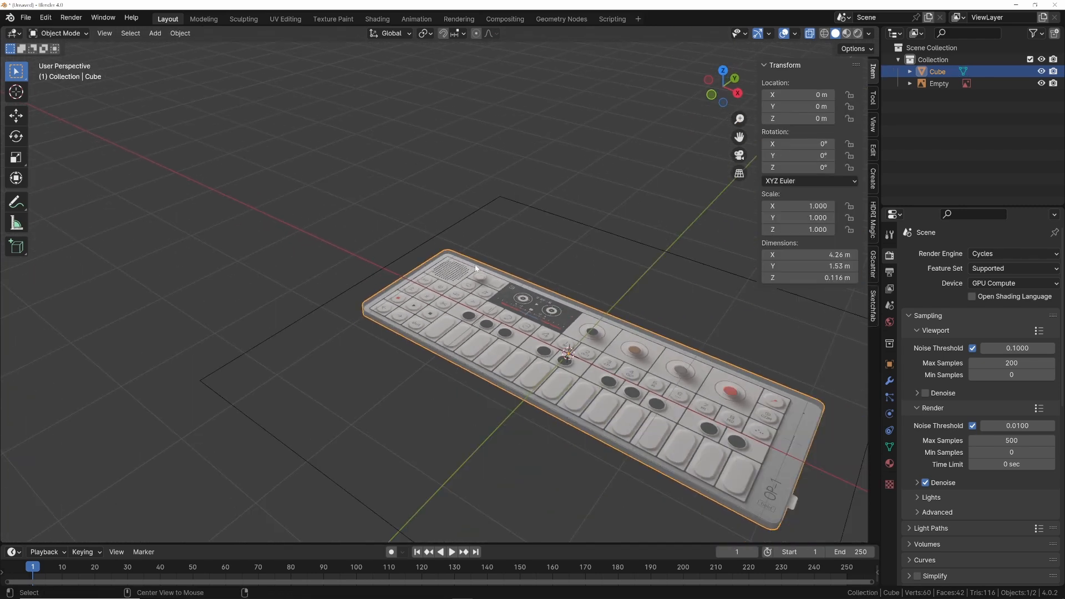
pyautogui.hotkey('alt', 'z')
pyautogui.keyDown('shift'); pyautogui.moveTo(525, 279); pyautogui.dragTo(374, 194, button='middle'); pyautogui.keyUp('shift')
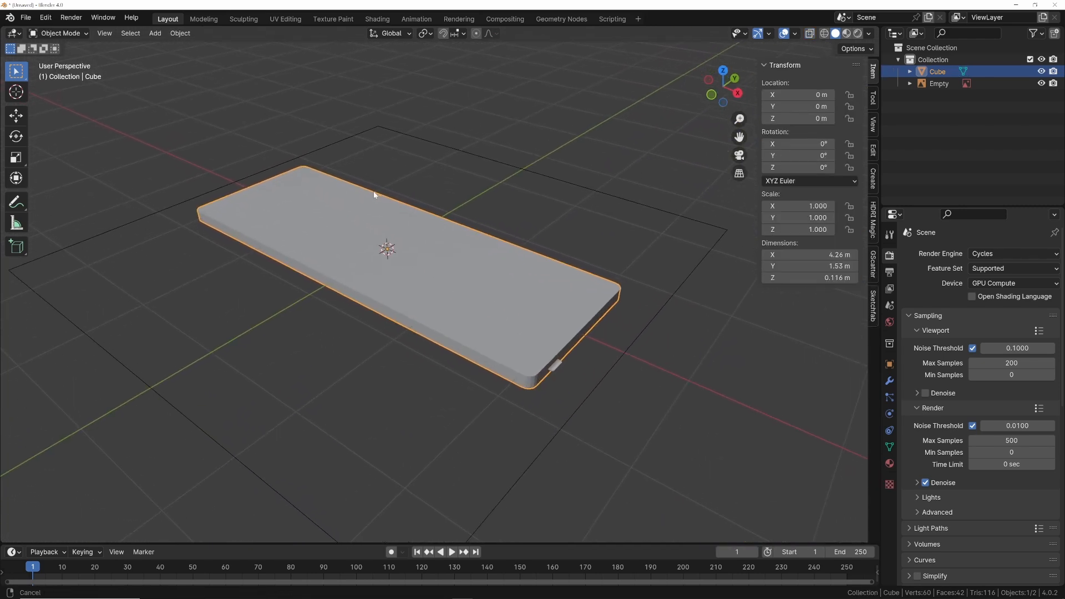
pyautogui.press('Tab')
pyautogui.click(410, 249)
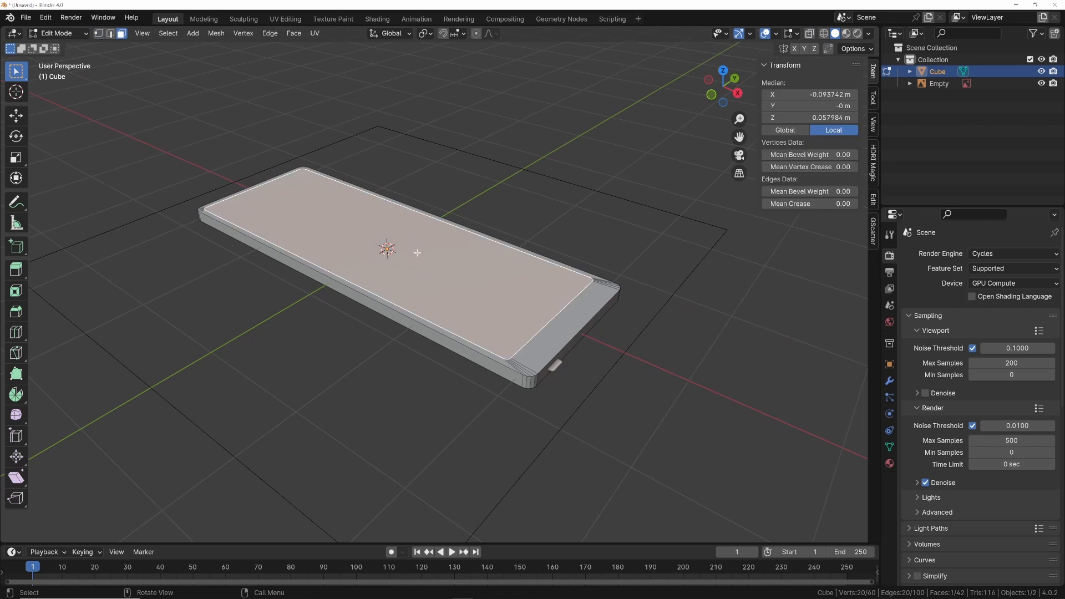
pyautogui.rightClick(417, 252)
pyautogui.click(417, 293)
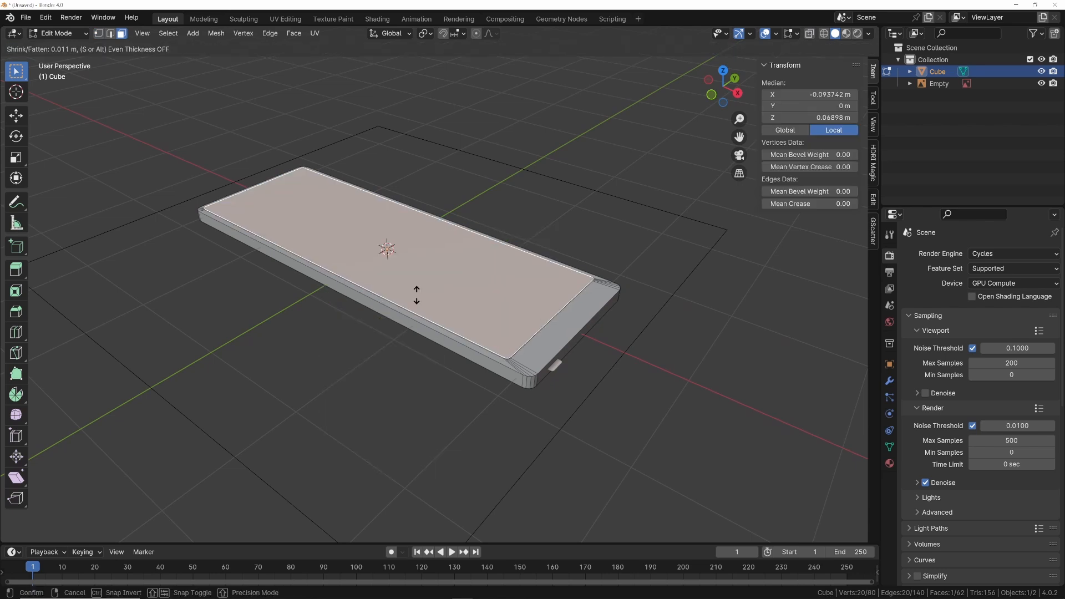
pyautogui.click(415, 297)
# In the right view with X-ray on, lower the recess floor along Z to about -0.039 m, then return to Object Mode
pyautogui.press('`')
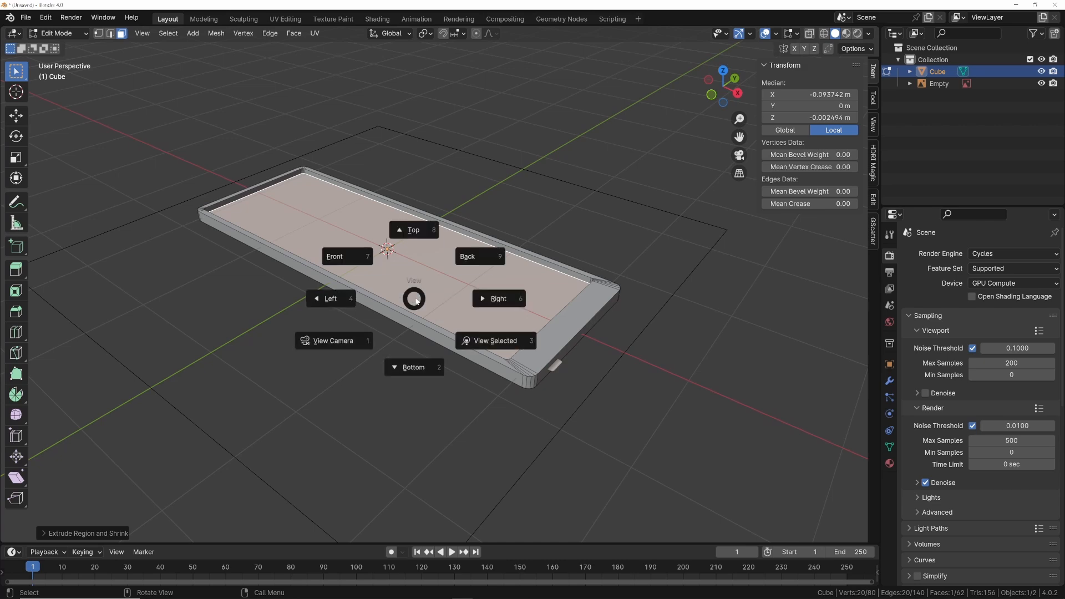
pyautogui.click(438, 304)
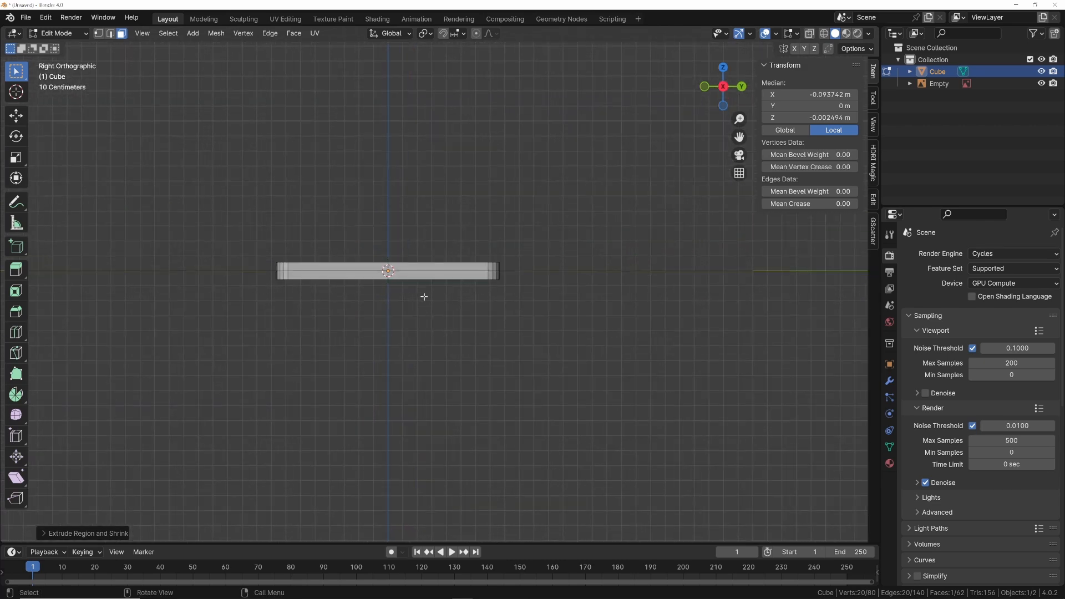
pyautogui.scroll(6, 460, 311)
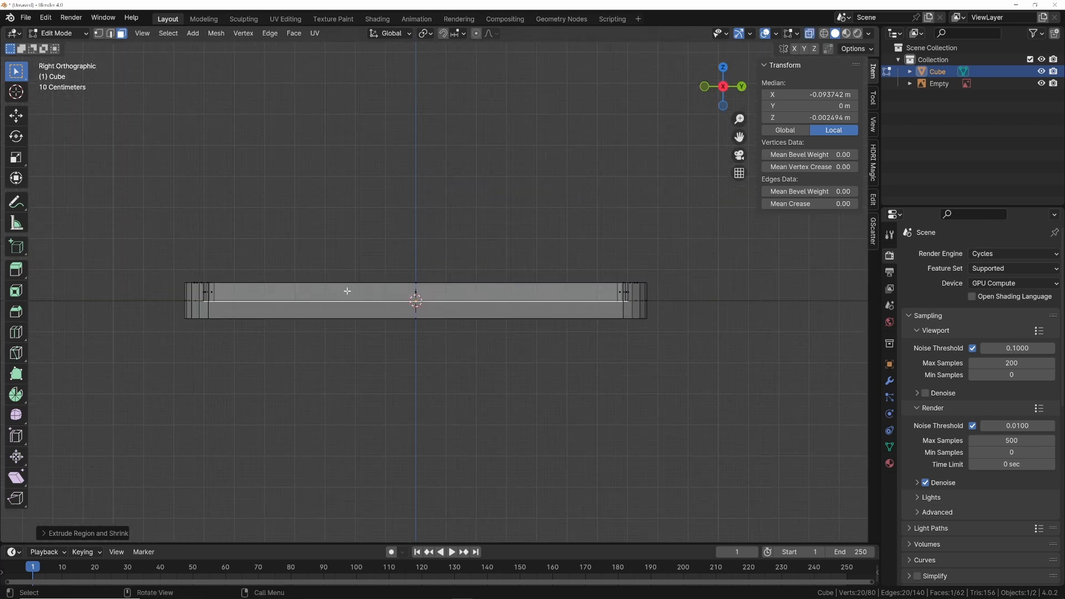
pyautogui.press('g')
pyautogui.press('z')
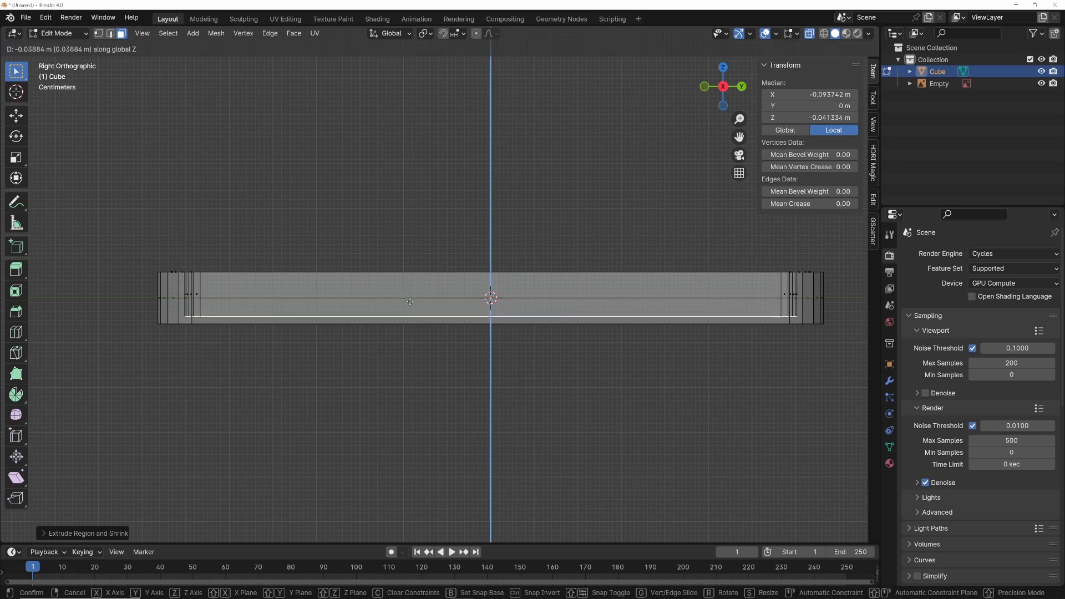
pyautogui.click(407, 300)
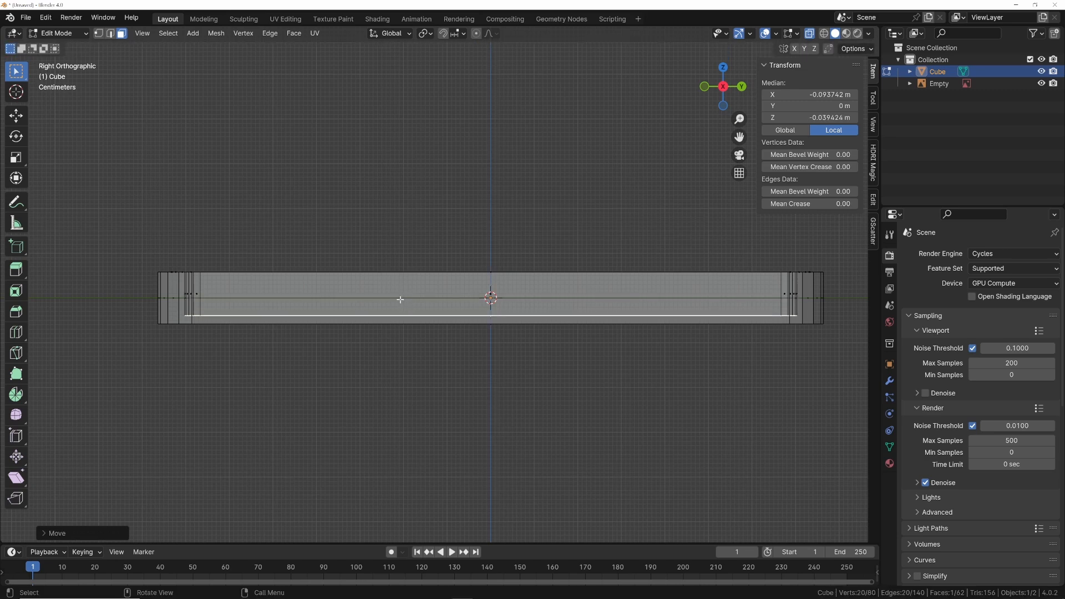
pyautogui.press('Tab')
# Add a Bevel modifier to the recessed synth body
pyautogui.moveTo(361, 260); pyautogui.dragTo(383, 266, button='middle')
pyautogui.scroll(-5, 408, 272)
pyautogui.scroll(-2, 399, 275)
pyautogui.scroll(2, 477, 339)
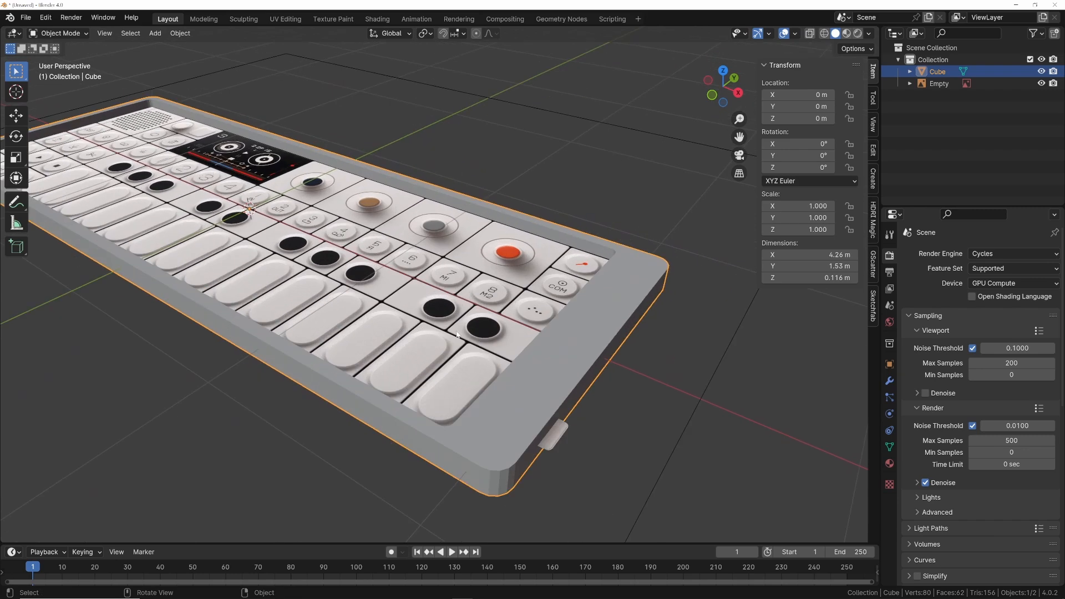
pyautogui.keyDown('shift'); pyautogui.moveTo(470, 414); pyautogui.dragTo(461, 344, button='middle'); pyautogui.keyUp('shift')
pyautogui.scroll(-1, 474, 345)
pyautogui.scroll(1, 481, 349)
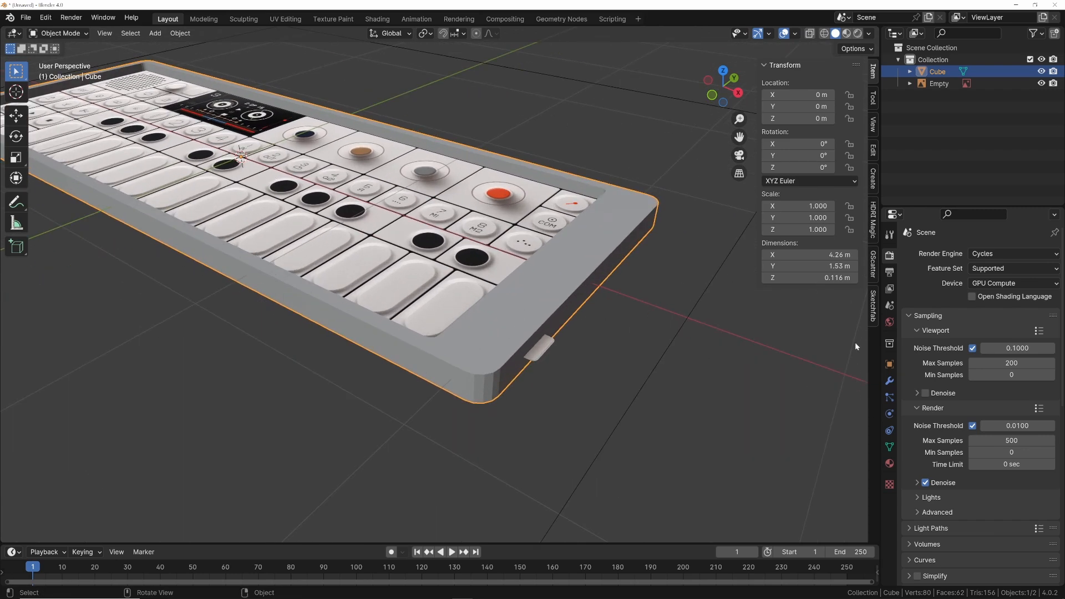
pyautogui.click(890, 380)
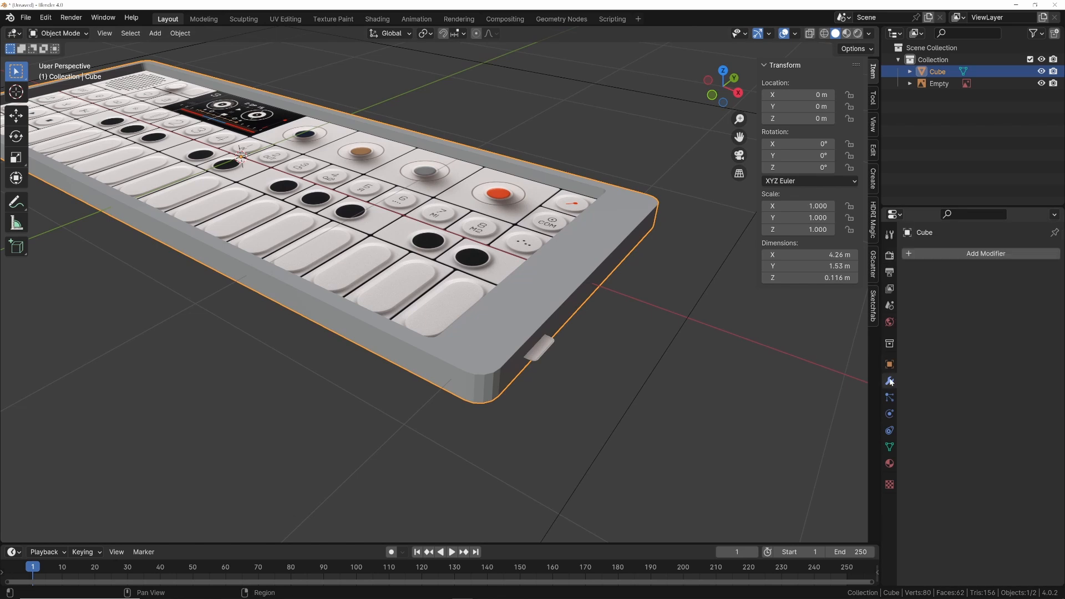
pyautogui.click(942, 255)
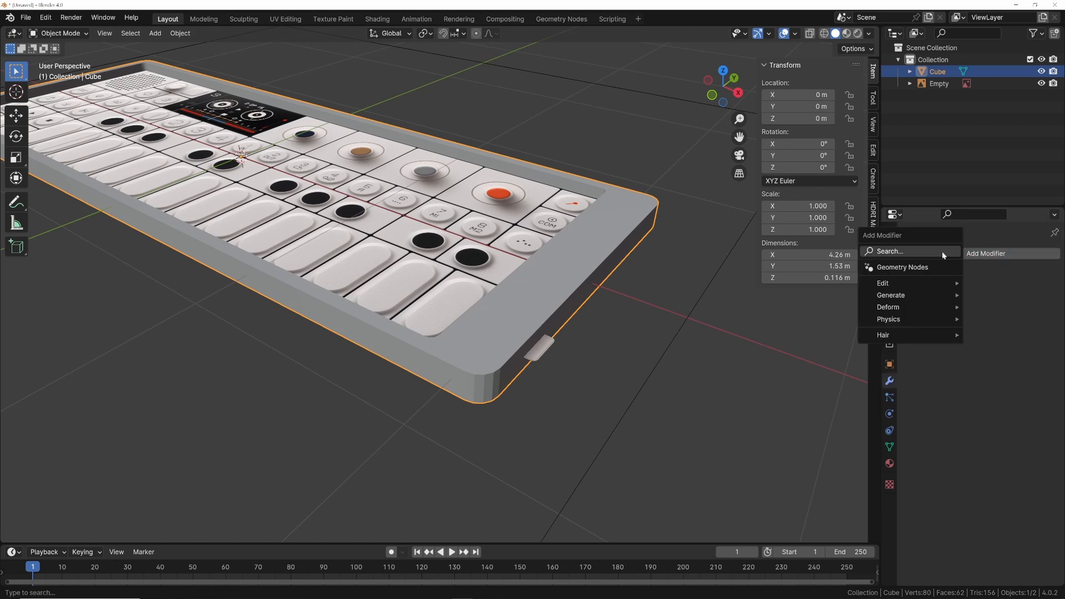
pyautogui.write('b')
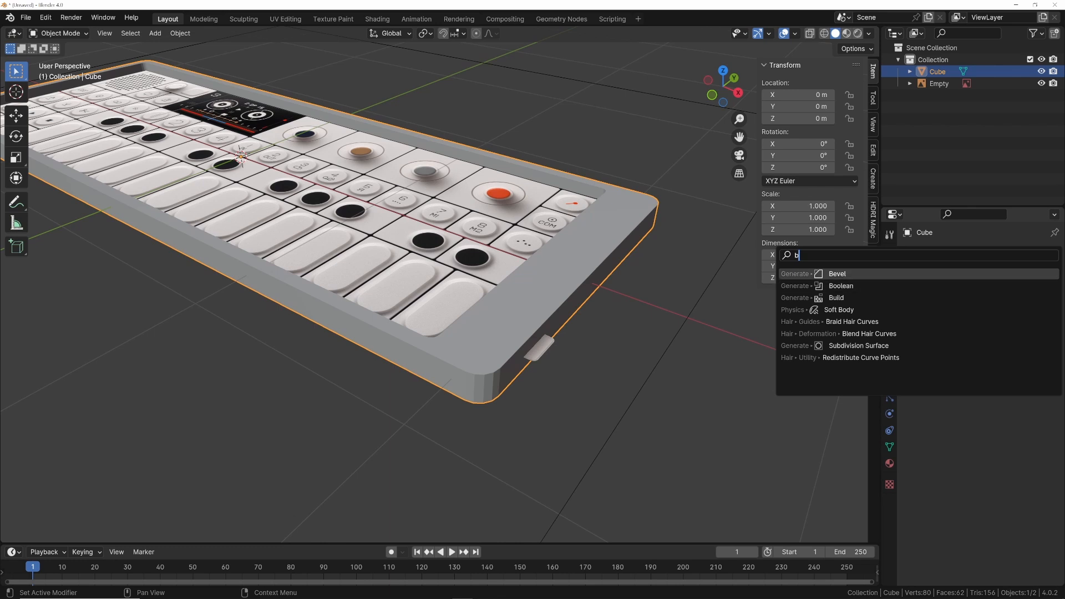
pyautogui.press('Return')
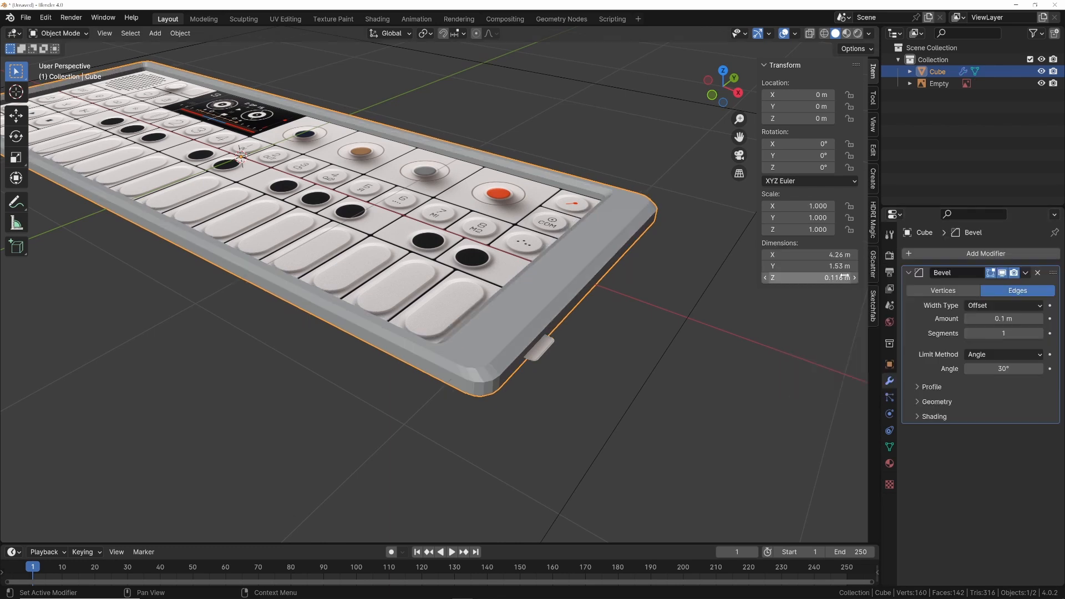
# Set the Bevel modifier's amount to 0.005 m and its segments to 3
pyautogui.scroll(2, 574, 358)
pyautogui.moveTo(992, 318); pyautogui.dragTo(957, 318)
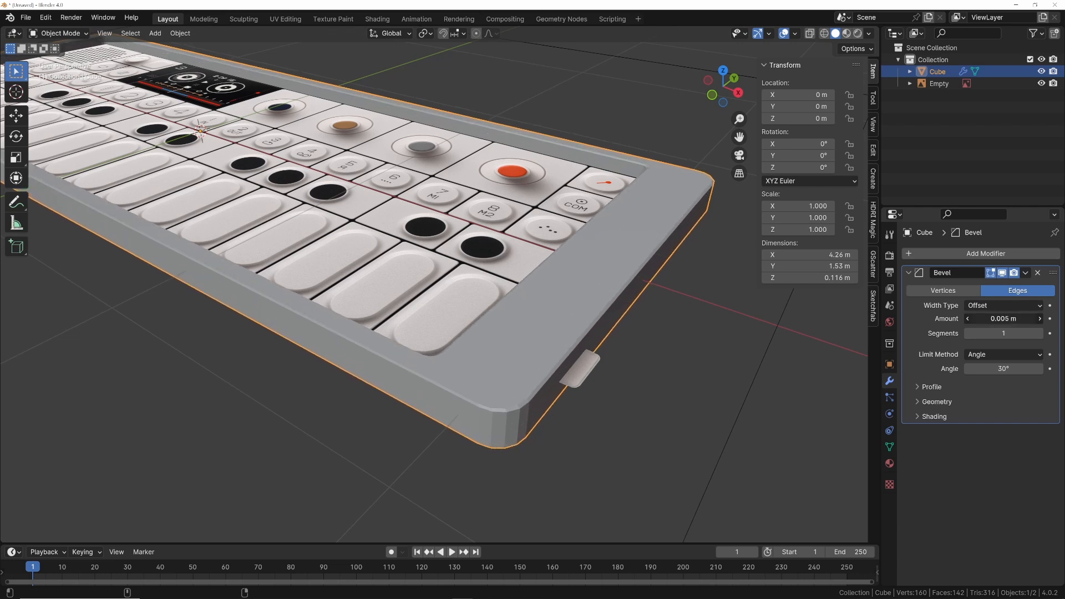
pyautogui.click(1037, 333)
pyautogui.click(1036, 333)
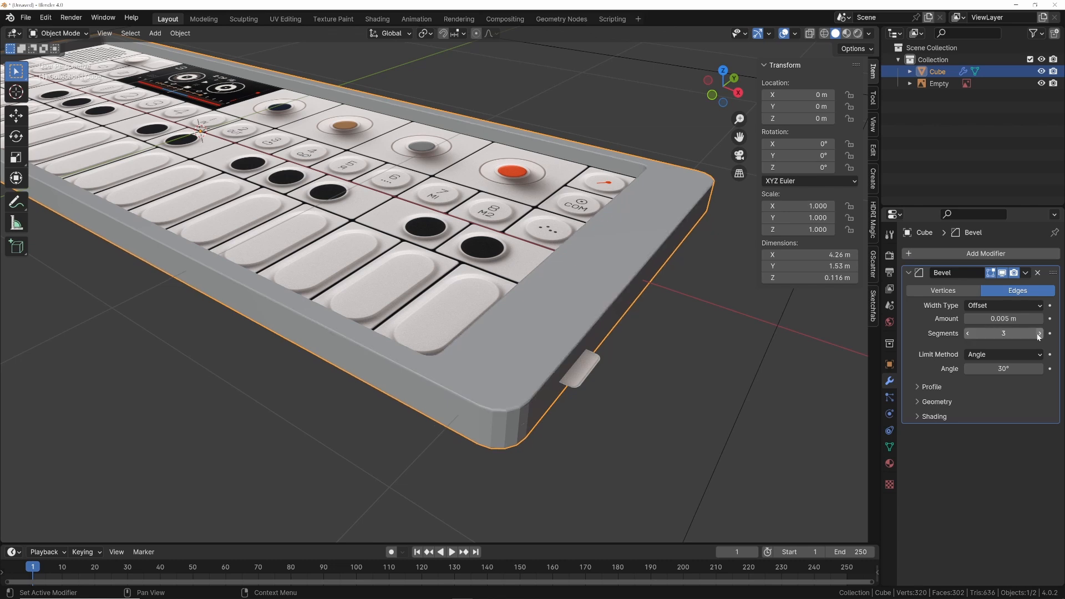
pyautogui.moveTo(557, 399); pyautogui.dragTo(544, 387, button='middle')
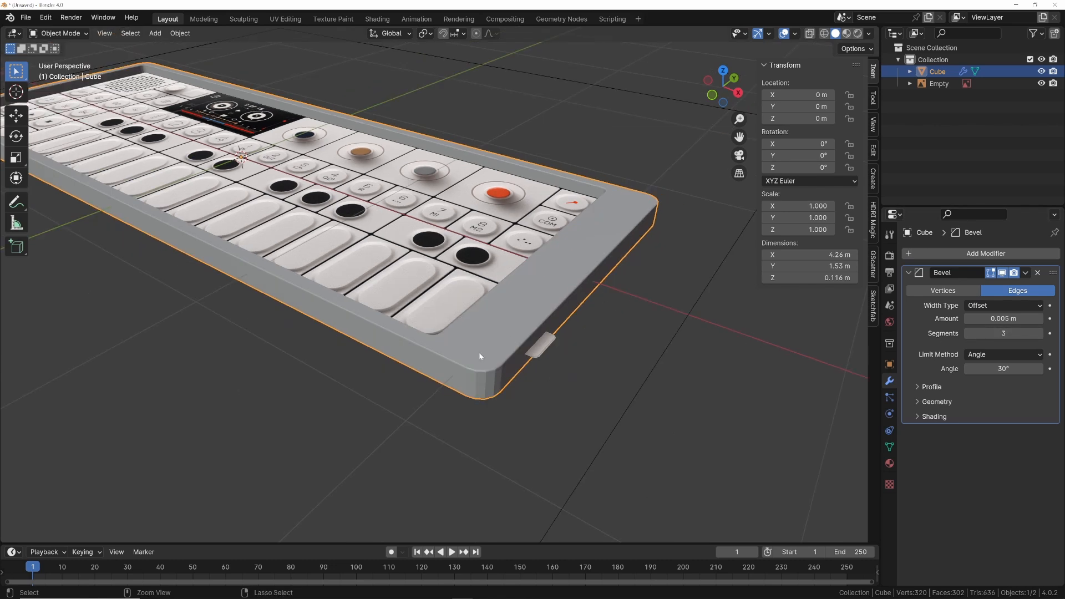
# Add a level 2 Subdivision Surface modifier to the body and check the smoothed corner up close
pyautogui.hotkey('ctrl', '2')
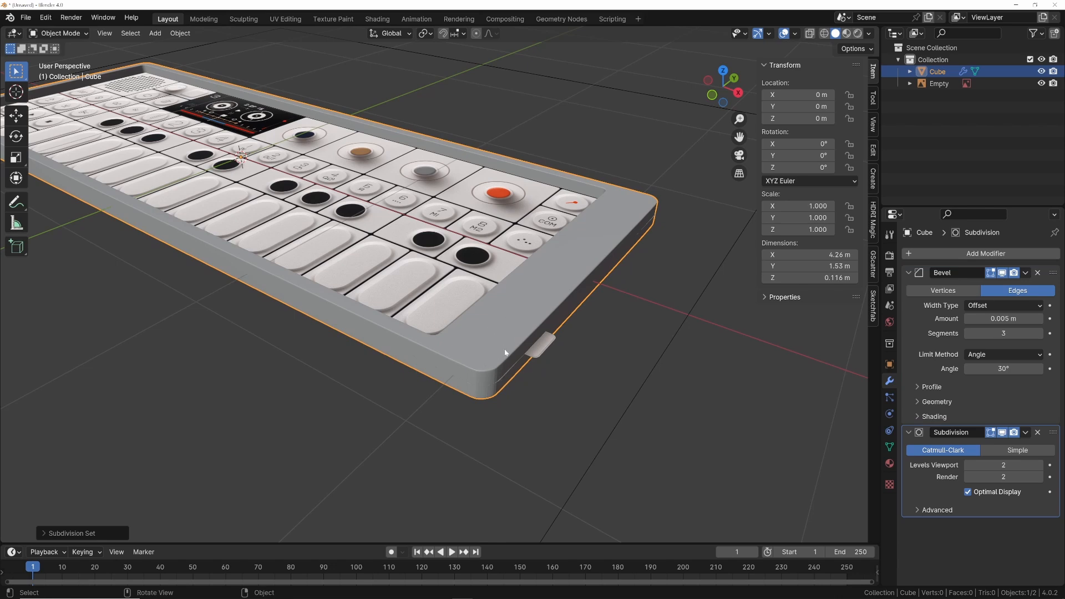
pyautogui.scroll(6, 459, 368)
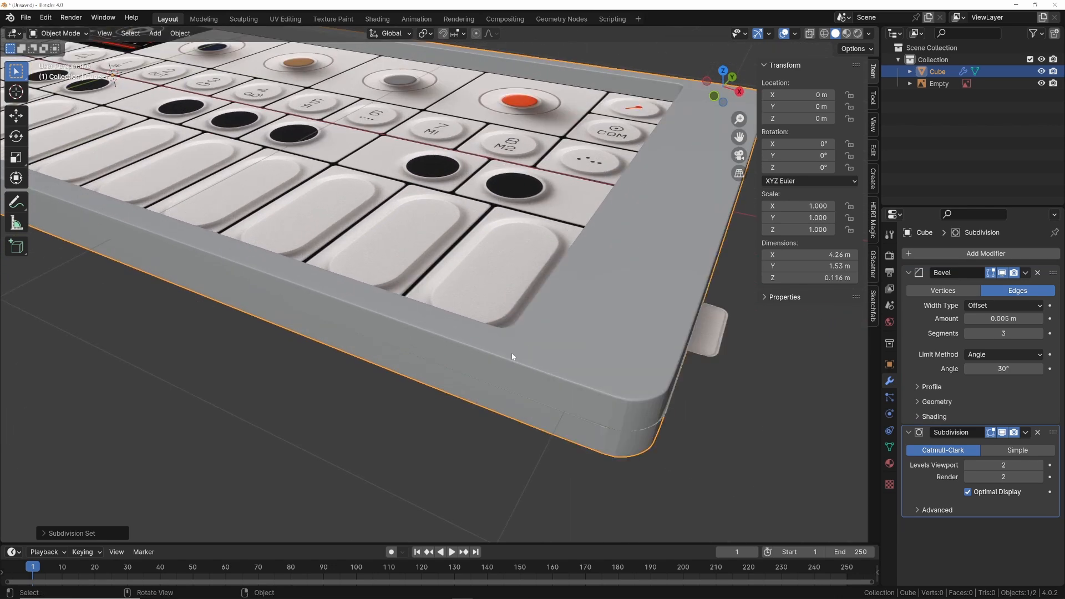
pyautogui.scroll(-4, 532, 358)
pyautogui.moveTo(553, 361); pyautogui.dragTo(475, 324, button='middle')
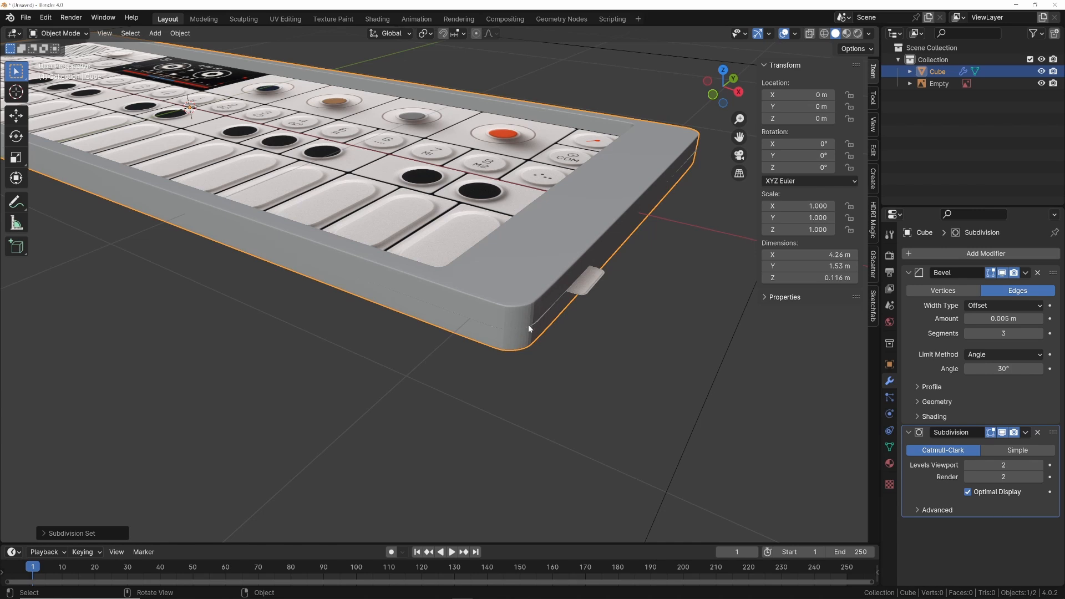
# Apply smooth shading to the synth body and look over the result
pyautogui.rightClick(507, 314)
pyautogui.click(507, 314)
pyautogui.moveTo(507, 314); pyautogui.dragTo(527, 327, button='middle')
pyautogui.scroll(-5, 483, 321)
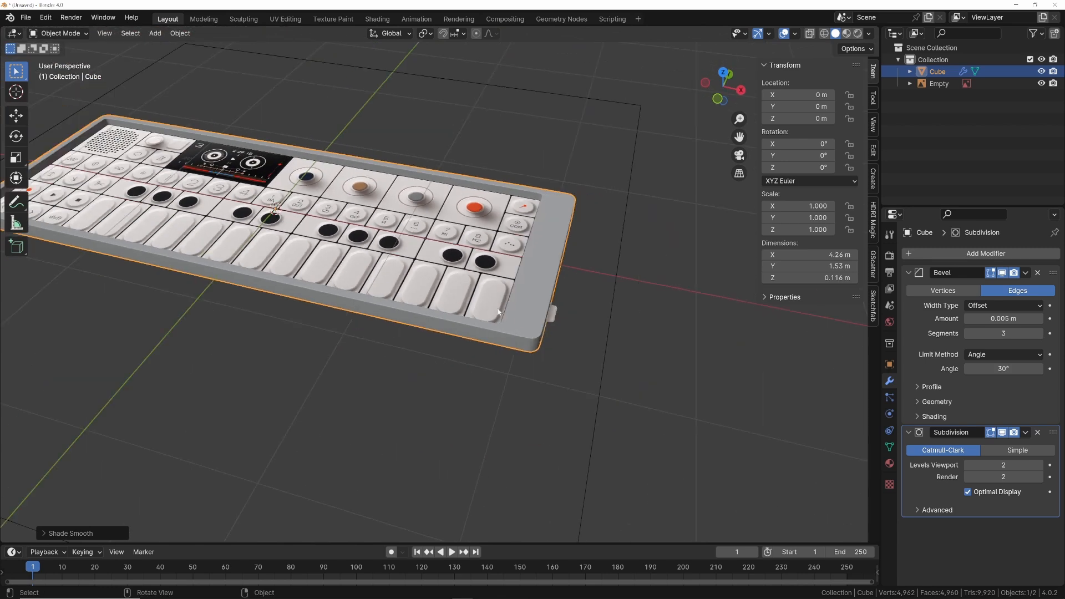
# In top view, place the 3D cursor at the centre of the orange record dot and add a cube there
pyautogui.press('KP_7')
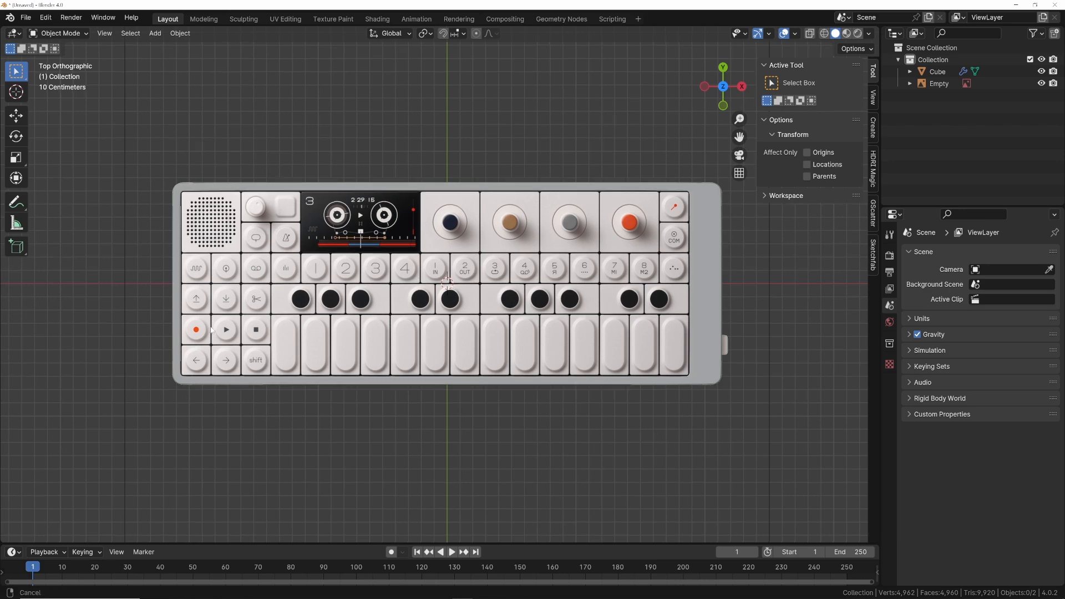
pyautogui.scroll(7, 330, 311)
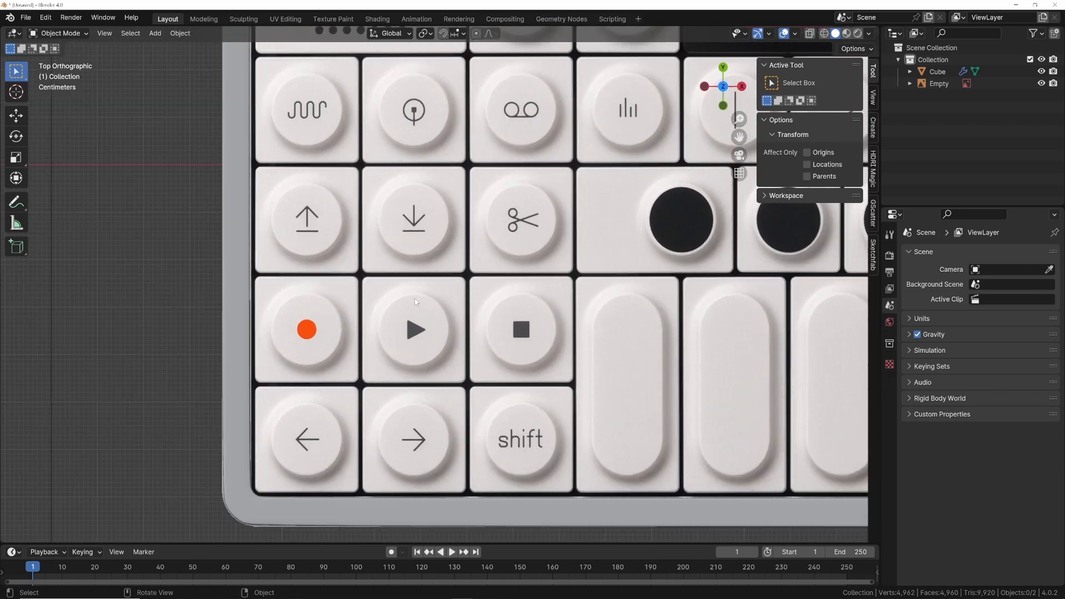
pyautogui.keyDown('shift'); pyautogui.moveTo(341, 317); pyautogui.dragTo(462, 272, button='middle'); pyautogui.keyUp('shift')
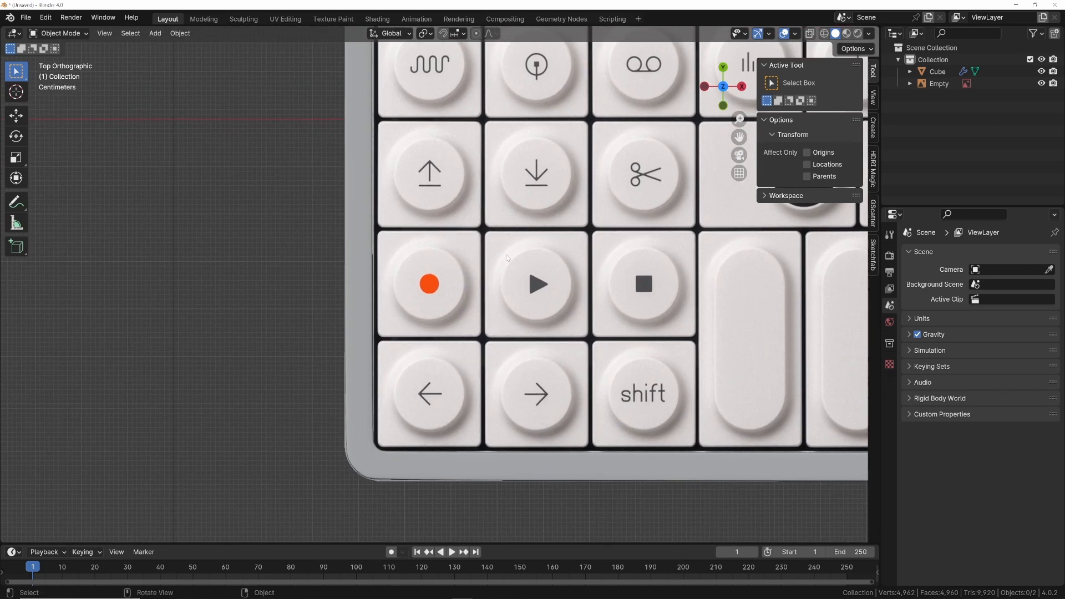
pyautogui.scroll(3, 462, 271)
pyautogui.scroll(1, 417, 284)
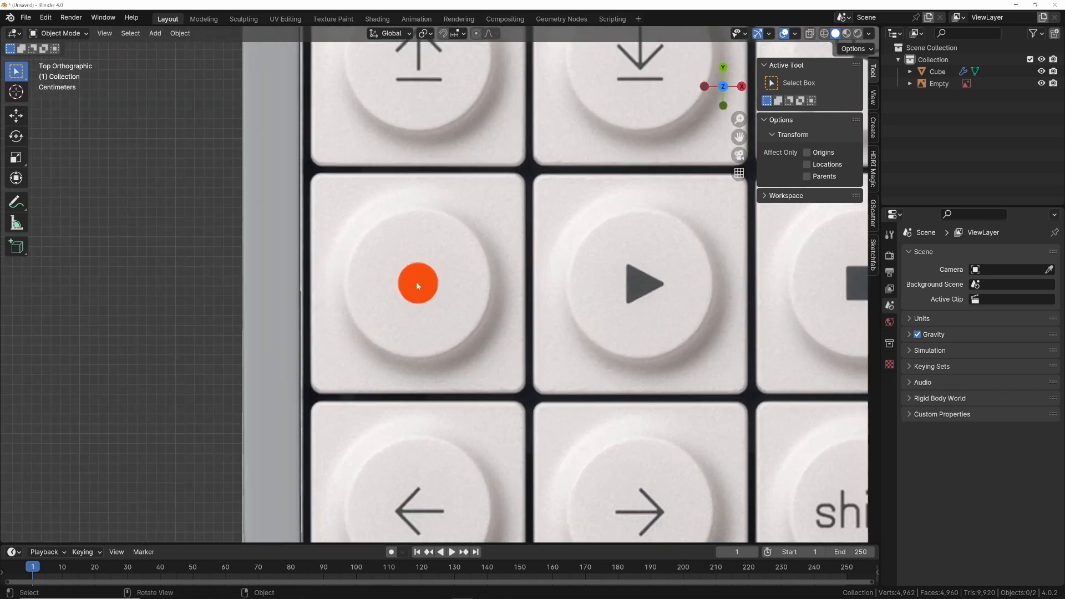
pyautogui.keyDown('shift'); pyautogui.rightClick(420, 284); pyautogui.keyUp('shift')
pyautogui.hotkey('shift', 'a')
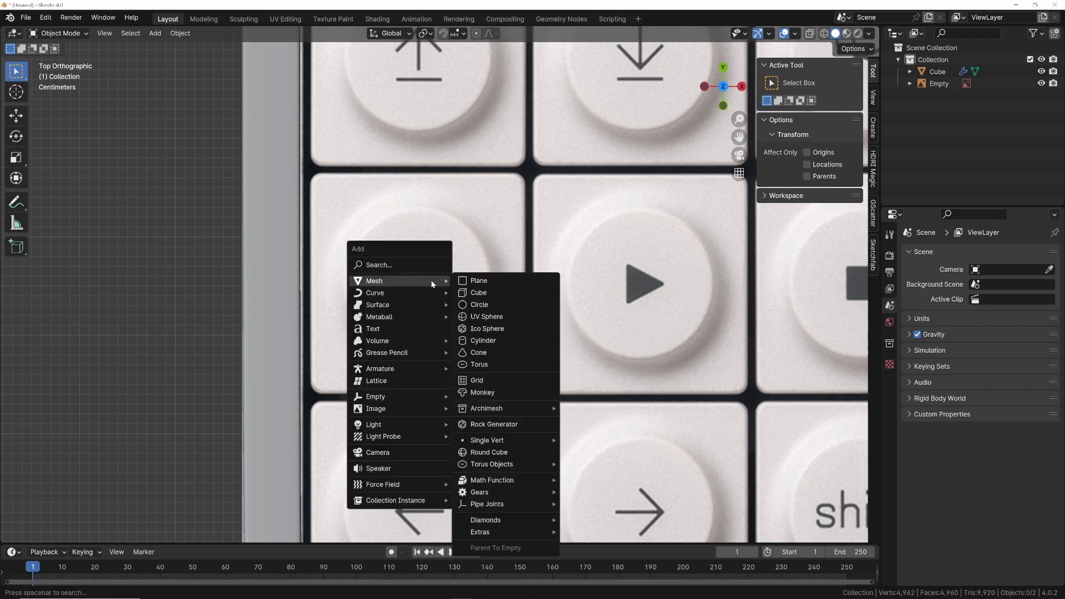
pyautogui.click(475, 292)
# In Edit Mode, scale the cube's mesh down to match the record key's square tile, about 0.225 m wide
pyautogui.scroll(-5, 480, 292)
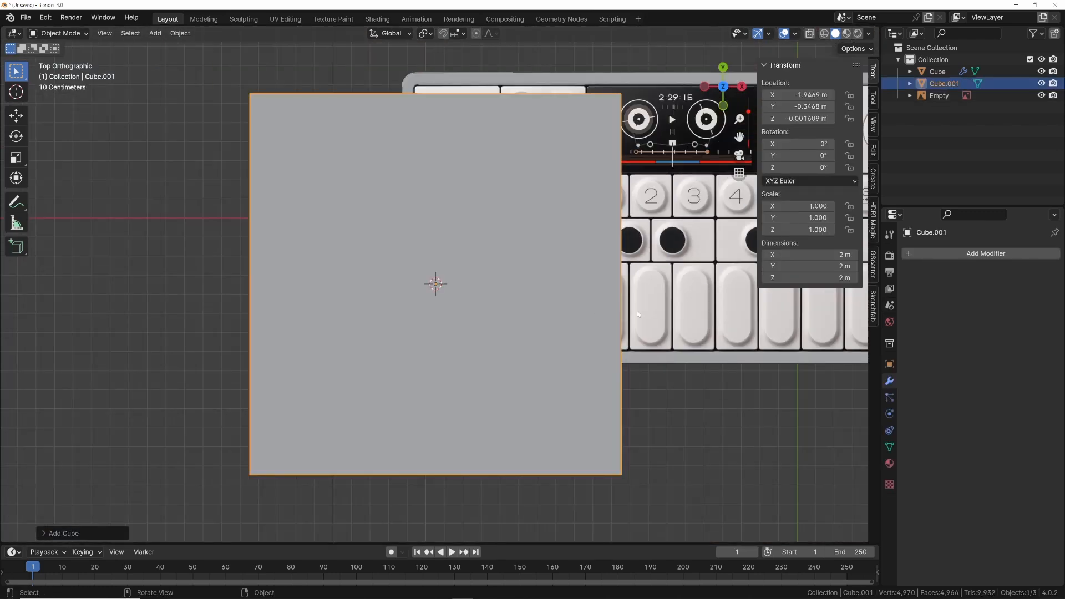
pyautogui.press('Tab')
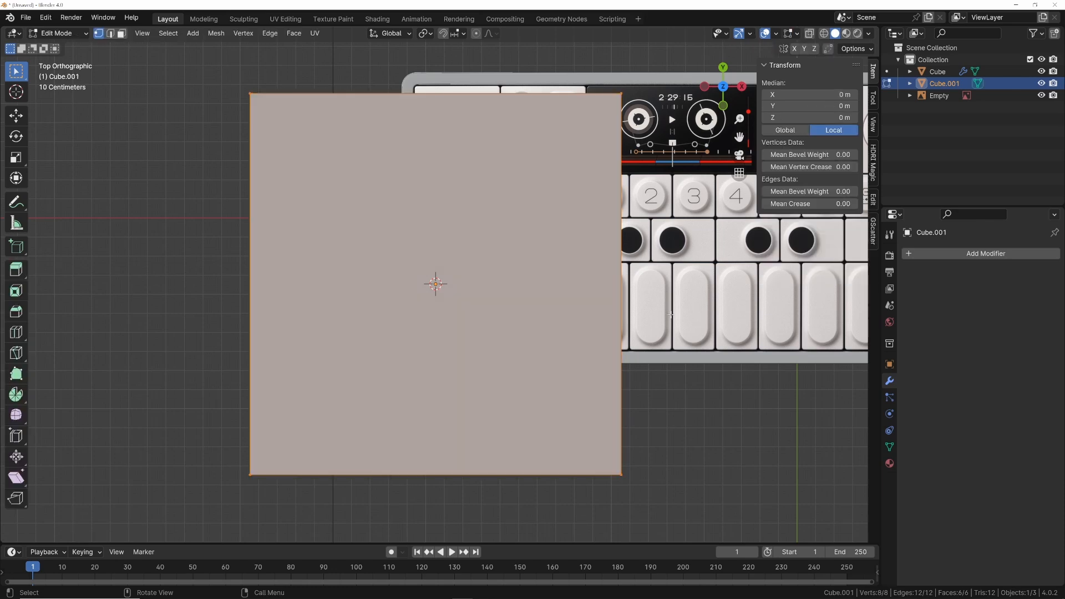
pyautogui.press('s')
pyautogui.scroll(6, 666, 319)
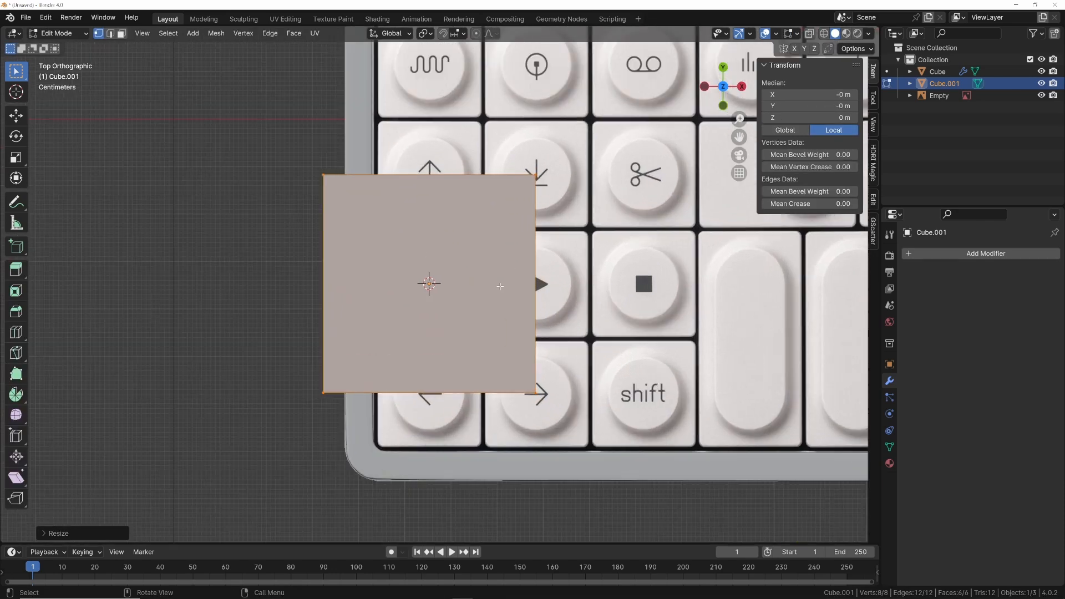
pyautogui.click(547, 315)
pyautogui.scroll(4, 527, 304)
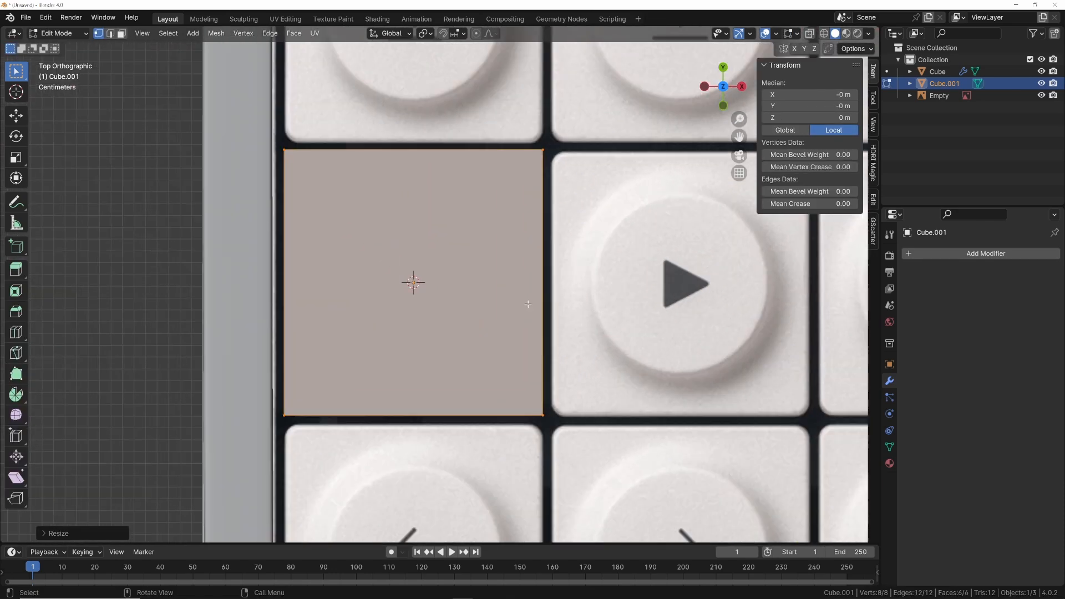
# With X-ray on, nudge the cube's mesh to line up with the record key's tile, then return to Object Mode
pyautogui.hotkey('alt', 'z')
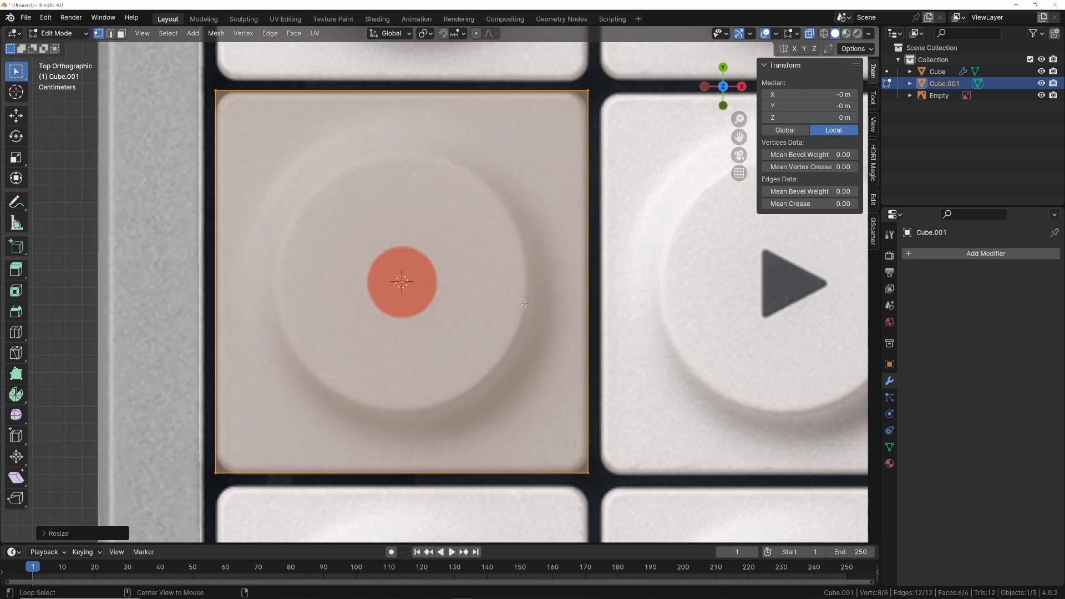
pyautogui.press('s')
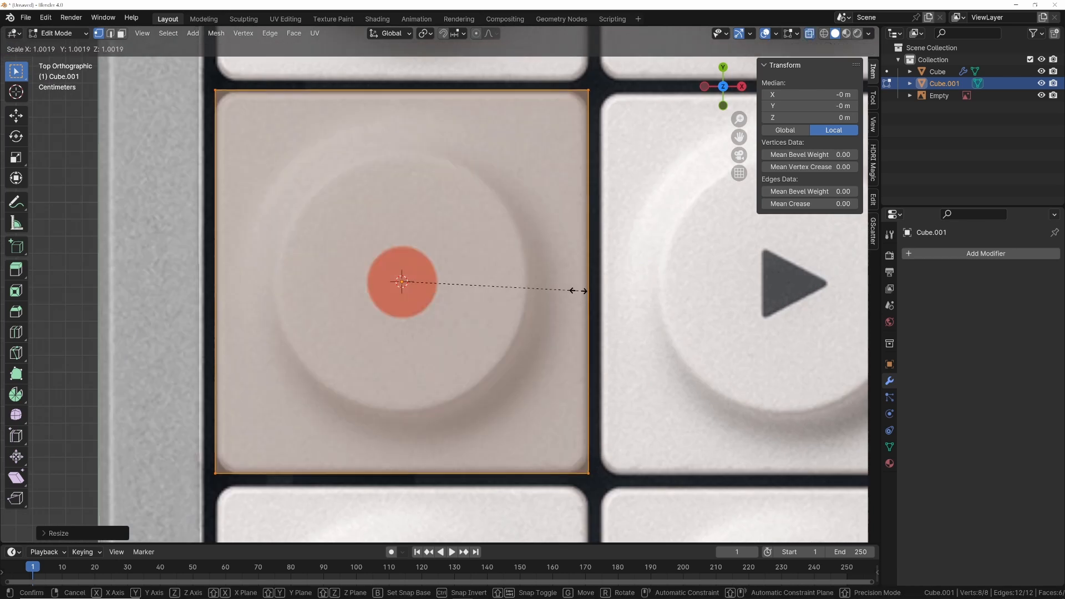
pyautogui.press('Escape')
pyautogui.press('Tab')
pyautogui.press('Tab')
pyautogui.press('g')
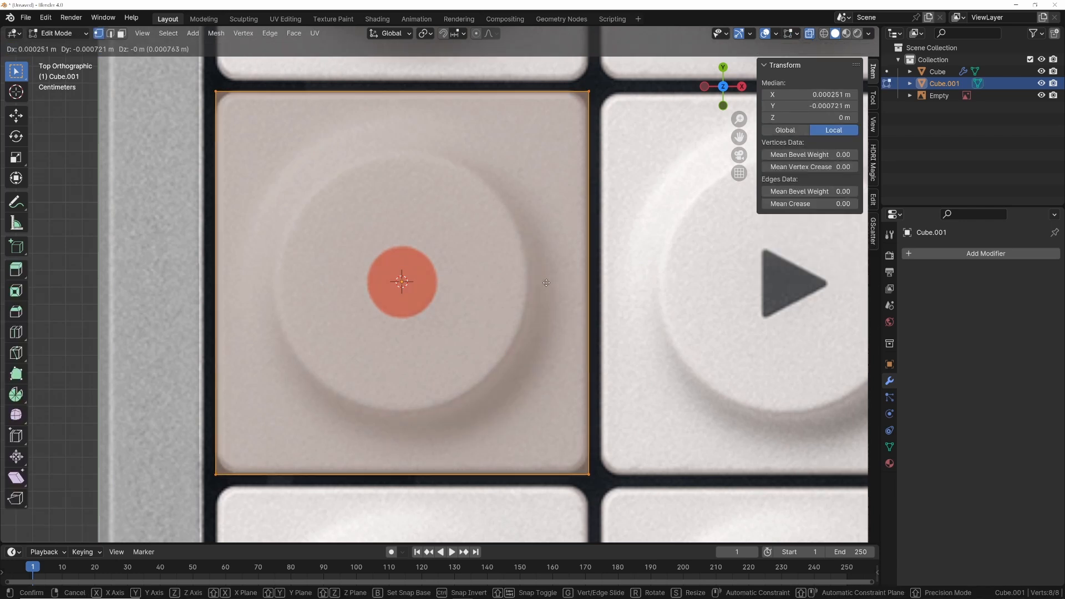
pyautogui.click(547, 283)
pyautogui.scroll(-1, 537, 277)
pyautogui.press('Tab')
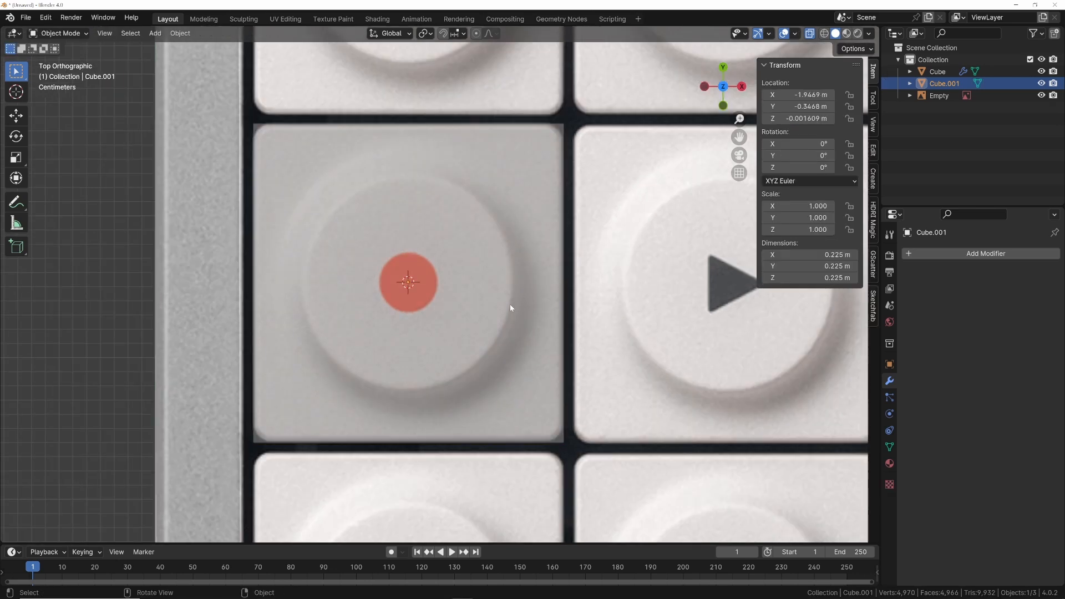
# Set the key block's origin to its geometry
pyautogui.moveTo(441, 241); pyautogui.dragTo(345, 209, button='middle')
pyautogui.scroll(-3, 425, 270)
pyautogui.rightClick(341, 201)
pyautogui.moveTo(340, 198)
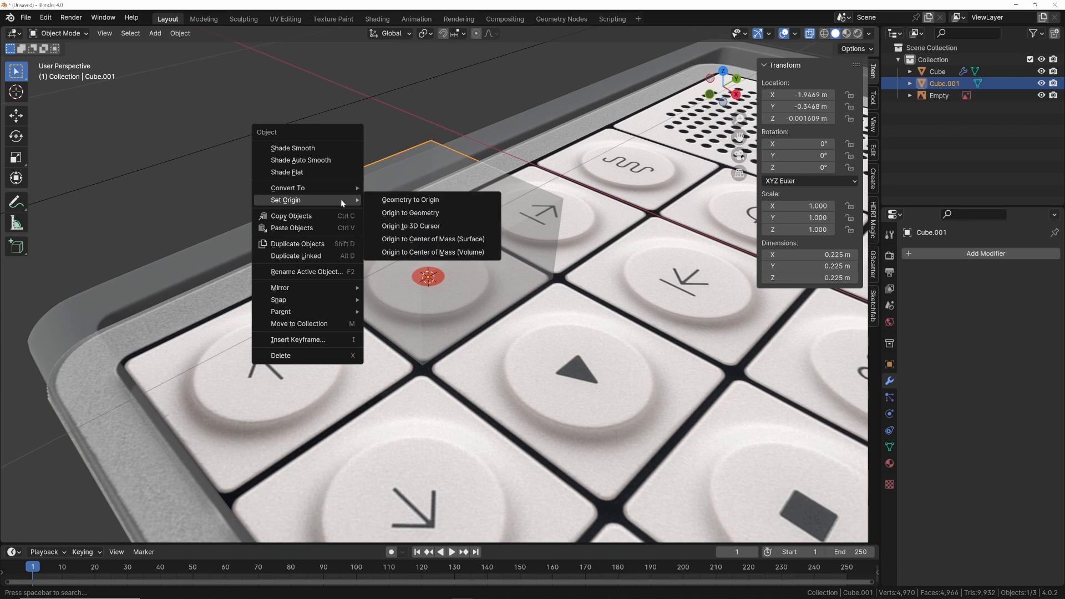
pyautogui.click(417, 215)
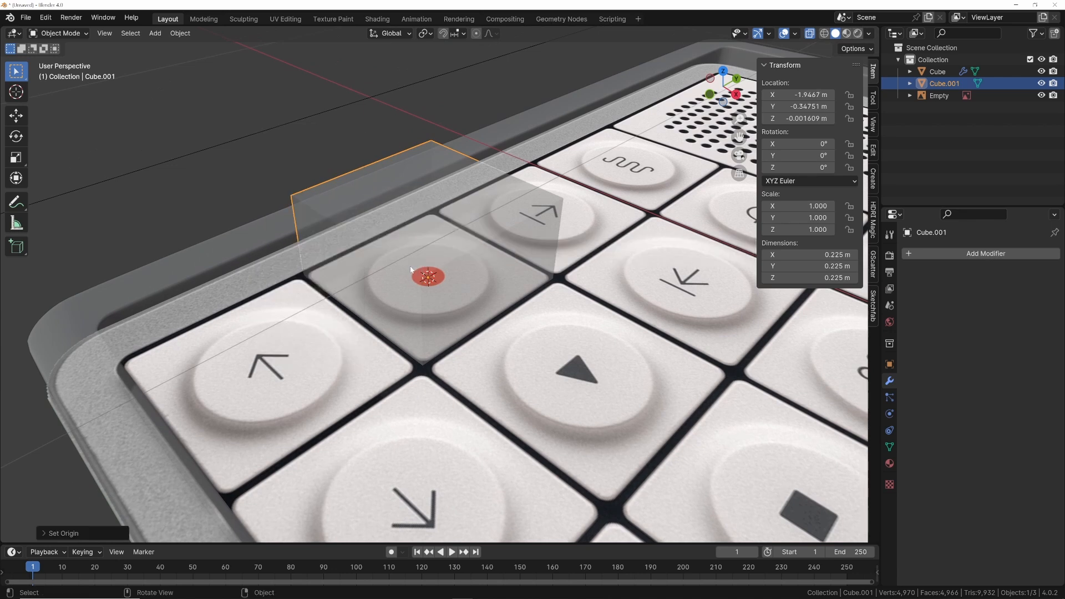
# In the right view, raise the key block's bottom face along Z to about -0.035 m, near the recess floor
pyautogui.press('Tab')
pyautogui.press('`')
pyautogui.click(461, 286)
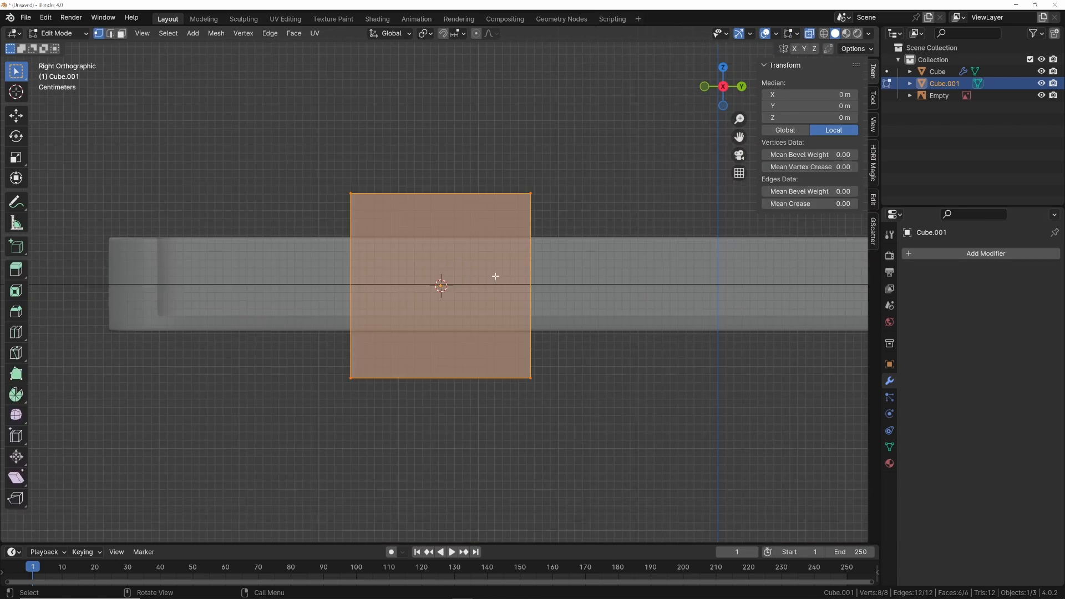
pyautogui.moveTo(303, 302); pyautogui.dragTo(557, 428)
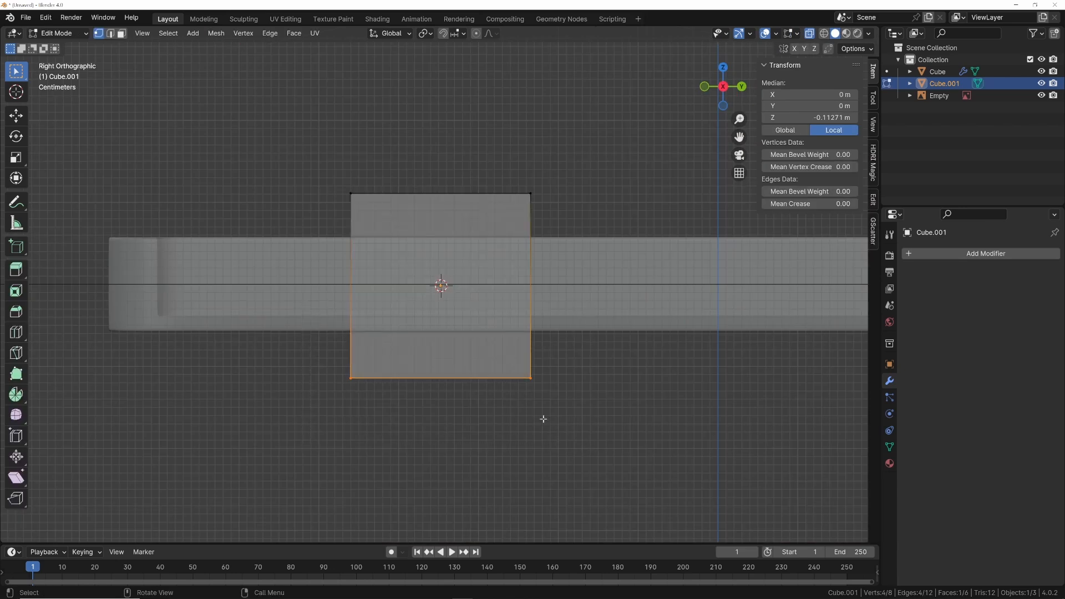
pyautogui.scroll(3, 529, 410)
pyautogui.press('g')
pyautogui.press('z')
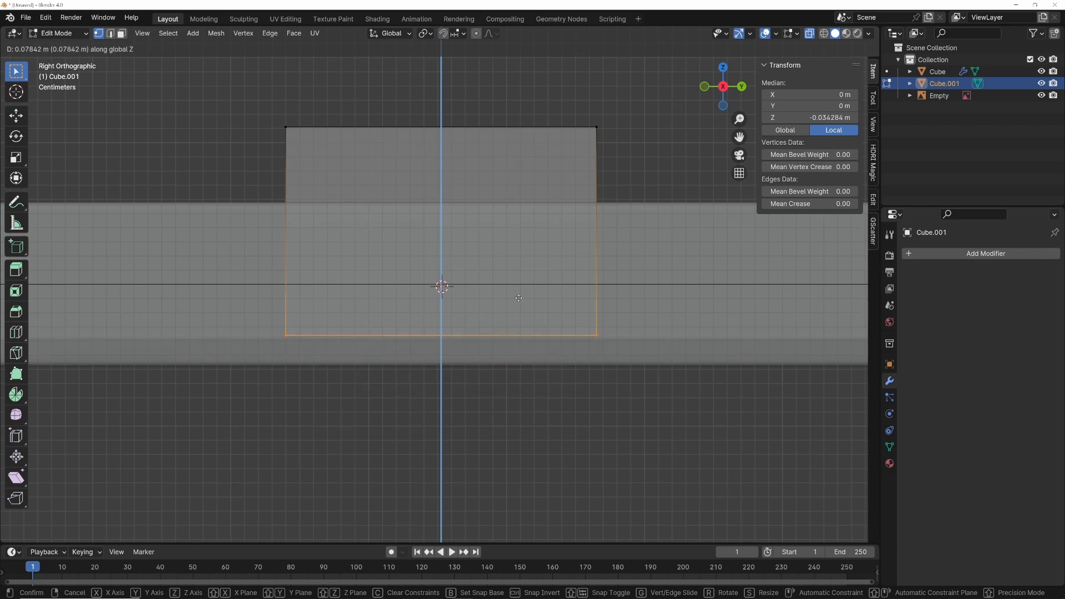
pyautogui.click(518, 299)
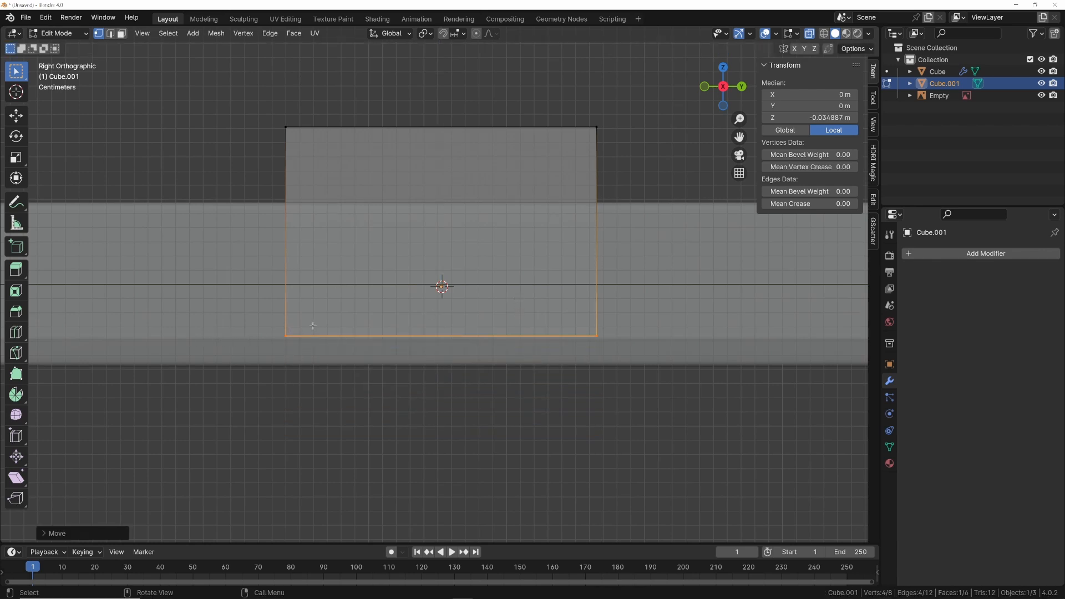
# Lower the key block's top face along Z to about 0.081 m, return to Object Mode and check it in top view
pyautogui.press('Tab')
pyautogui.press('Tab')
pyautogui.moveTo(237, 94); pyautogui.dragTo(624, 169)
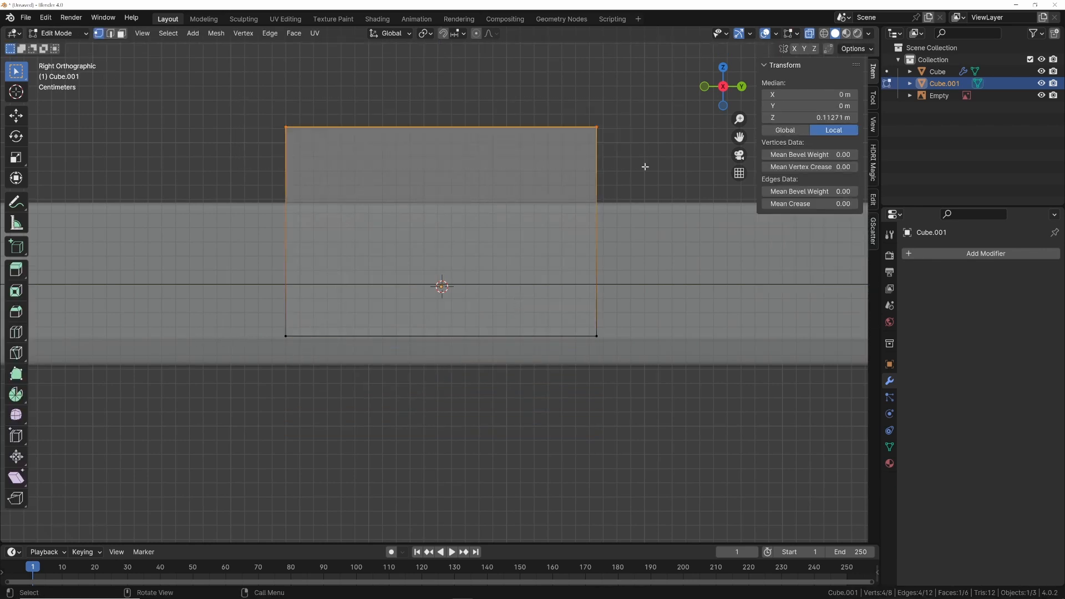
pyautogui.press('g')
pyautogui.press('z')
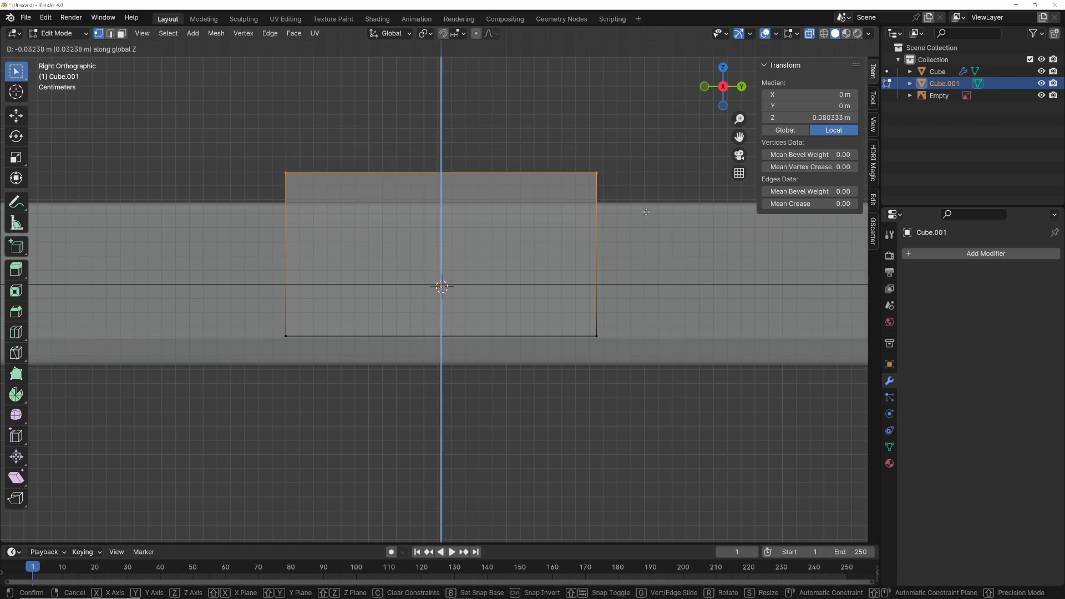
pyautogui.click(645, 210)
pyautogui.press('Tab')
pyautogui.moveTo(527, 233); pyautogui.dragTo(478, 292, button='middle')
pyautogui.press('`')
pyautogui.click(485, 214)
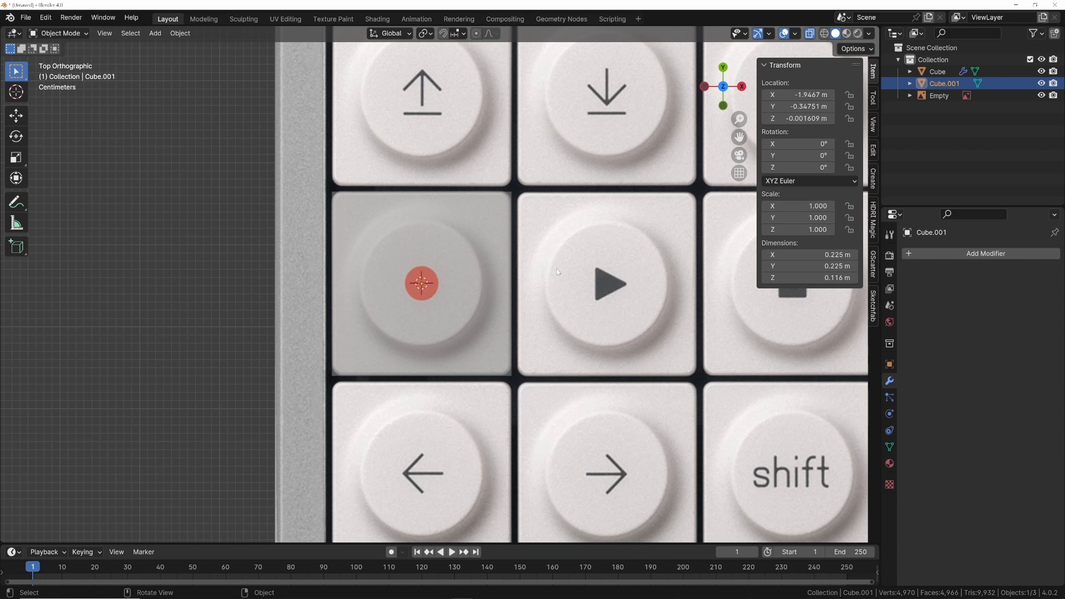
# Select the key block's four vertical edges by similar direction and bevel them about 0.012 m with 4 segments, matching the reference corners
pyautogui.moveTo(487, 268); pyautogui.dragTo(459, 315, button='middle')
pyautogui.press('Tab')
pyautogui.click(460, 315)
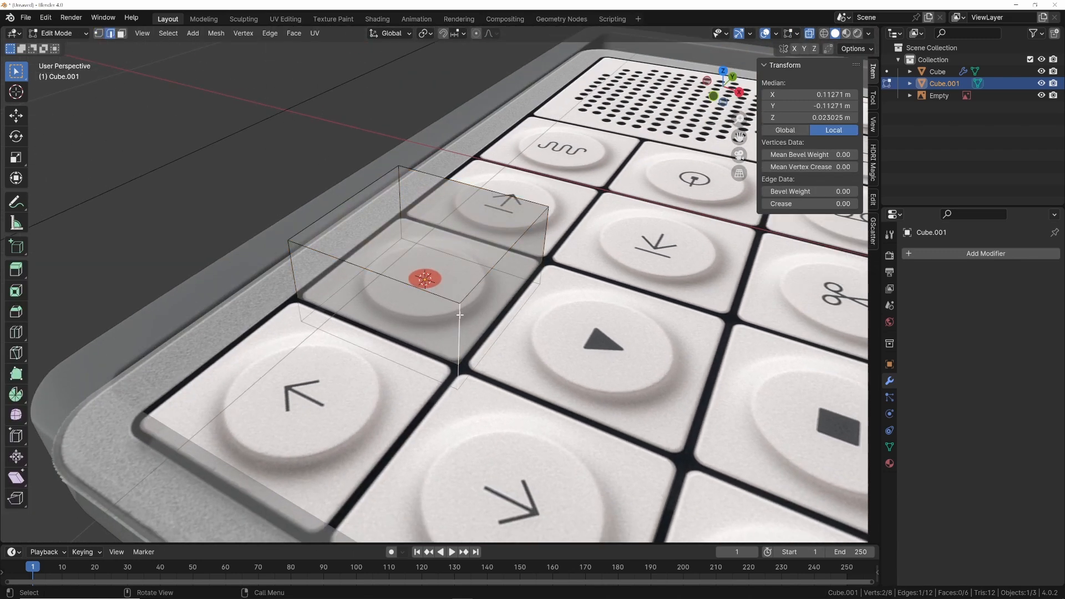
pyautogui.hotkey('shift', 'g')
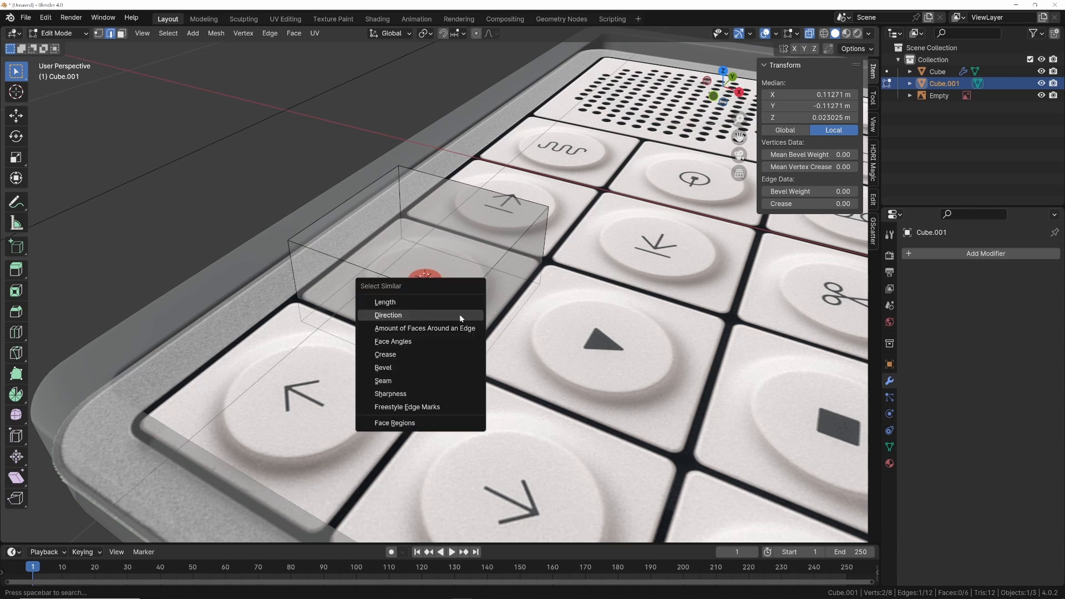
pyautogui.click(438, 314)
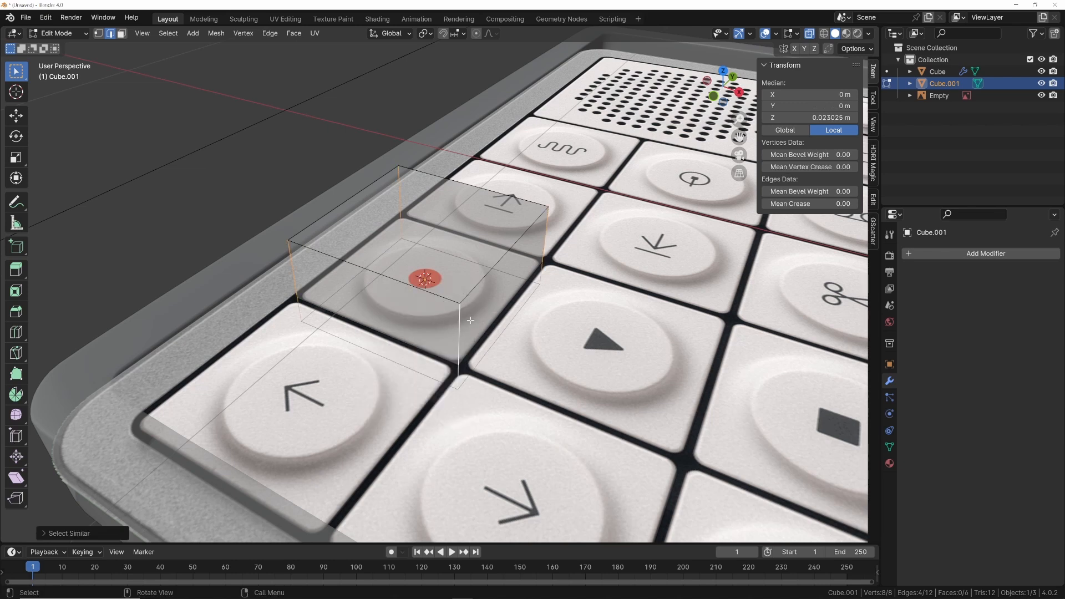
pyautogui.press('KP_7')
pyautogui.scroll(3, 512, 327)
pyautogui.keyDown('shift'); pyautogui.moveTo(512, 328); pyautogui.dragTo(482, 241, button='middle'); pyautogui.keyUp('shift')
pyautogui.scroll(3, 484, 278)
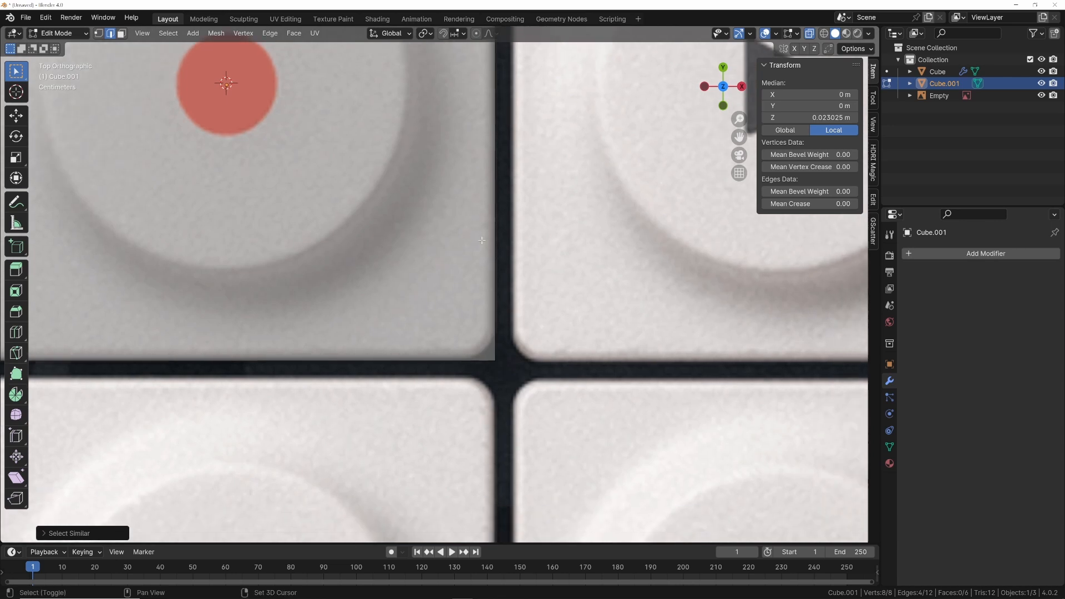
pyautogui.hotkey('ctrl', 'b')
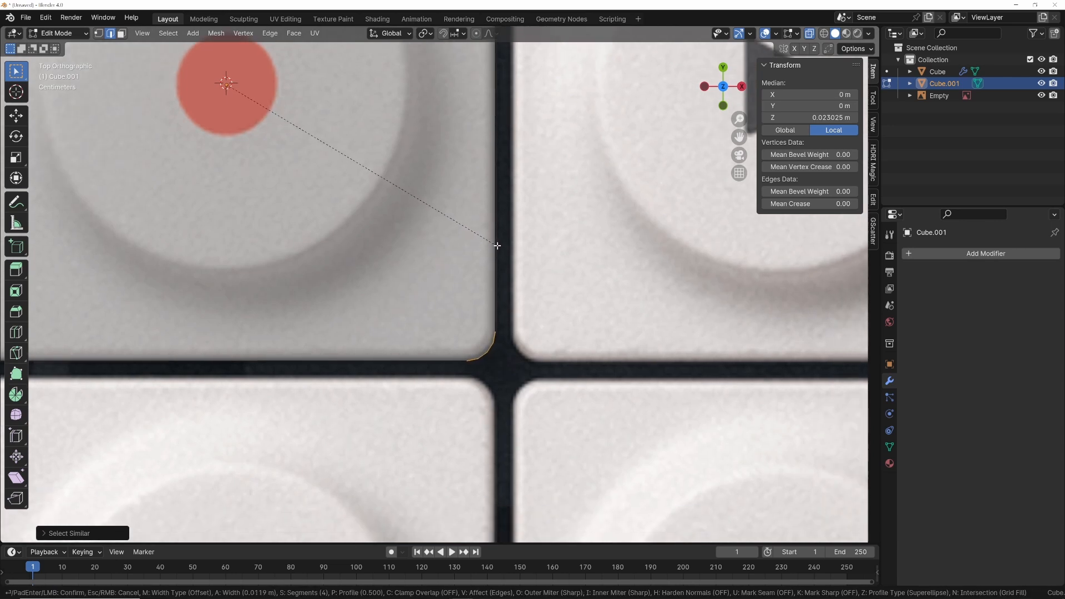
pyautogui.click(499, 246)
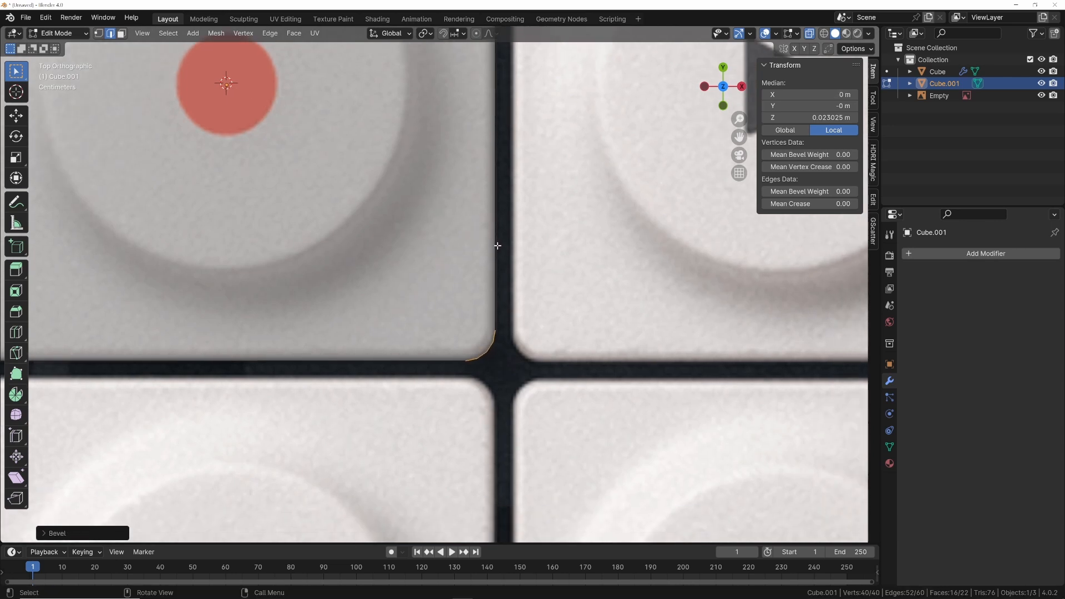
pyautogui.press('Tab')
# Turn X-ray off and add a Bevel modifier to the key block
pyautogui.scroll(-5, 487, 260)
pyautogui.moveTo(487, 261); pyautogui.dragTo(470, 276, button='middle')
pyautogui.hotkey('alt', 'z')
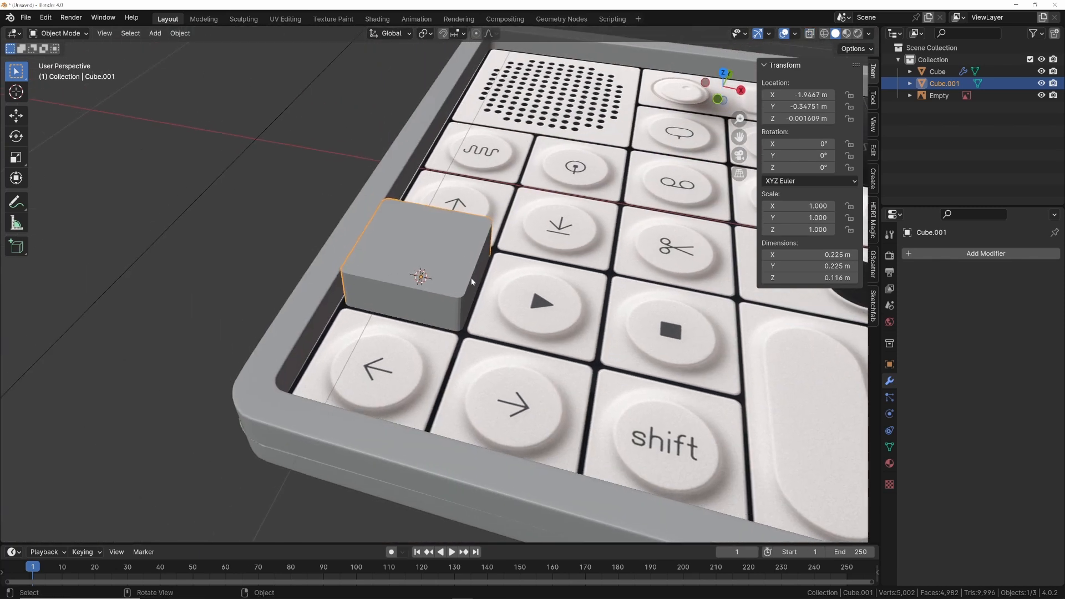
pyautogui.scroll(3, 454, 277)
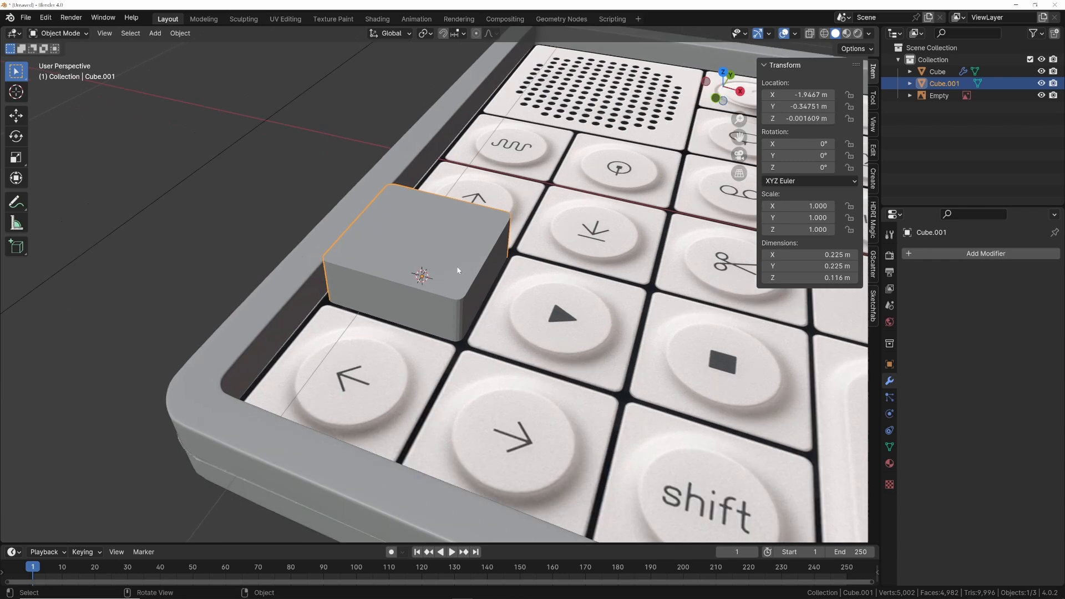
pyautogui.click(943, 254)
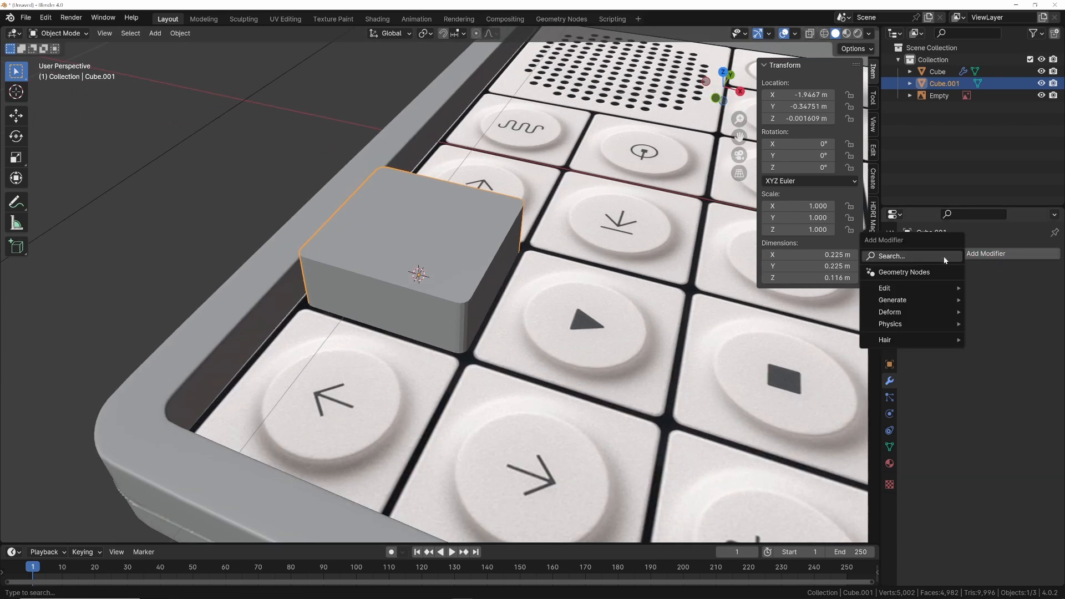
pyautogui.write('b')
pyautogui.press('Return')
# Set the key block's Bevel modifier amount to 0.003 m and its segments to 2
pyautogui.scroll(2, 667, 283)
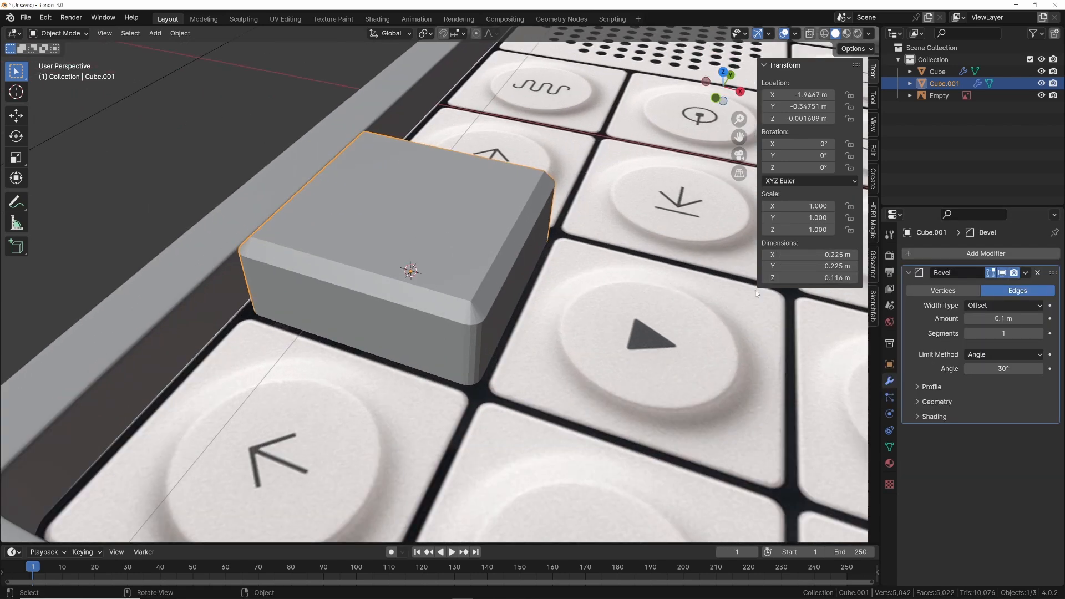
pyautogui.moveTo(989, 318); pyautogui.dragTo(971, 319)
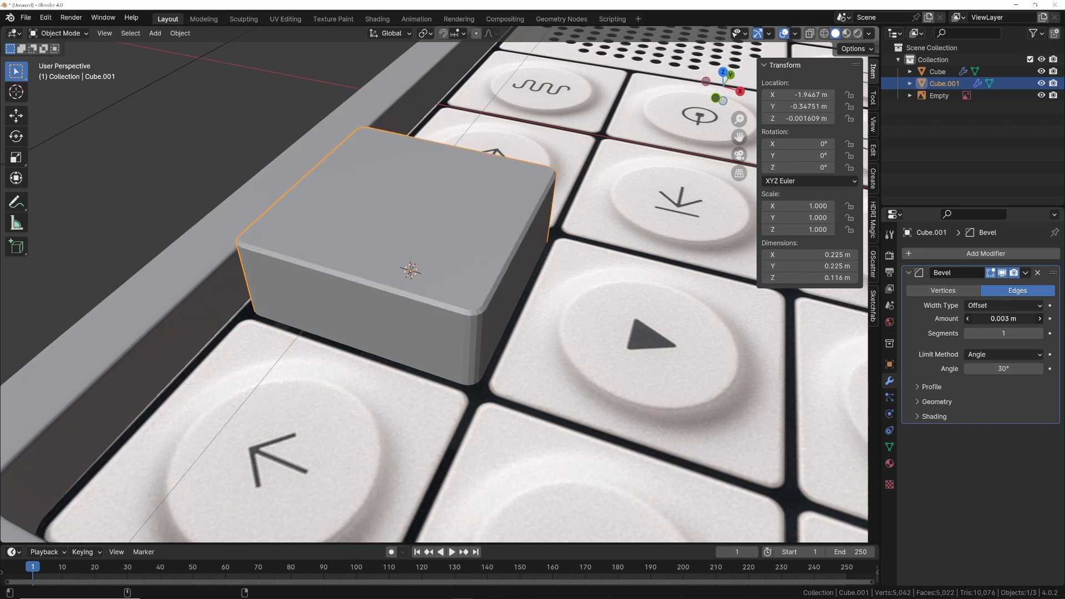
pyautogui.click(1040, 334)
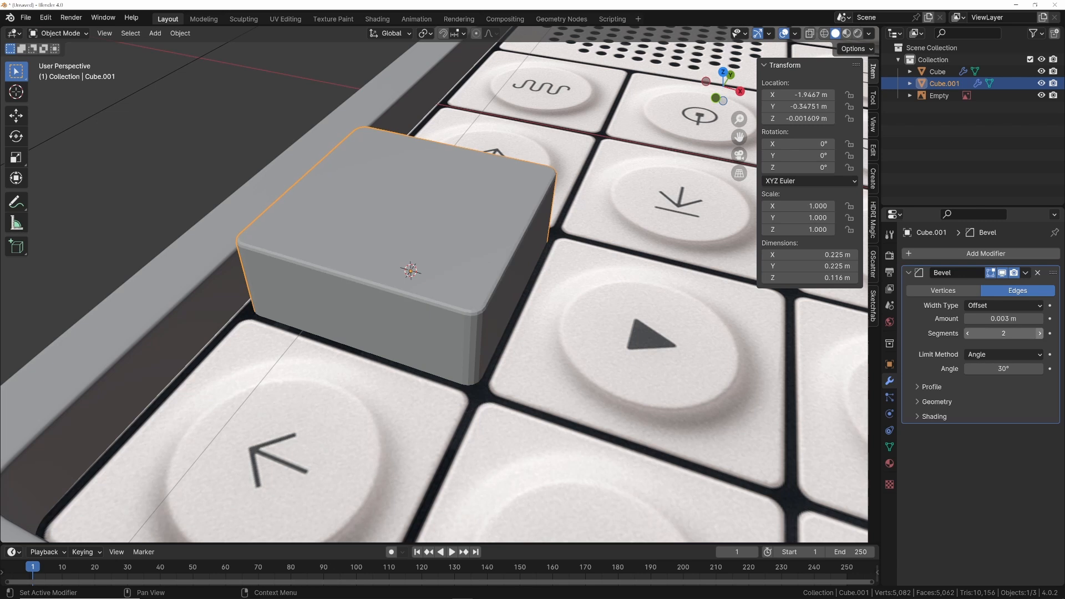
# Set the key block's Bevel modifier segments to 3 and apply the modifier
pyautogui.click(1040, 334)
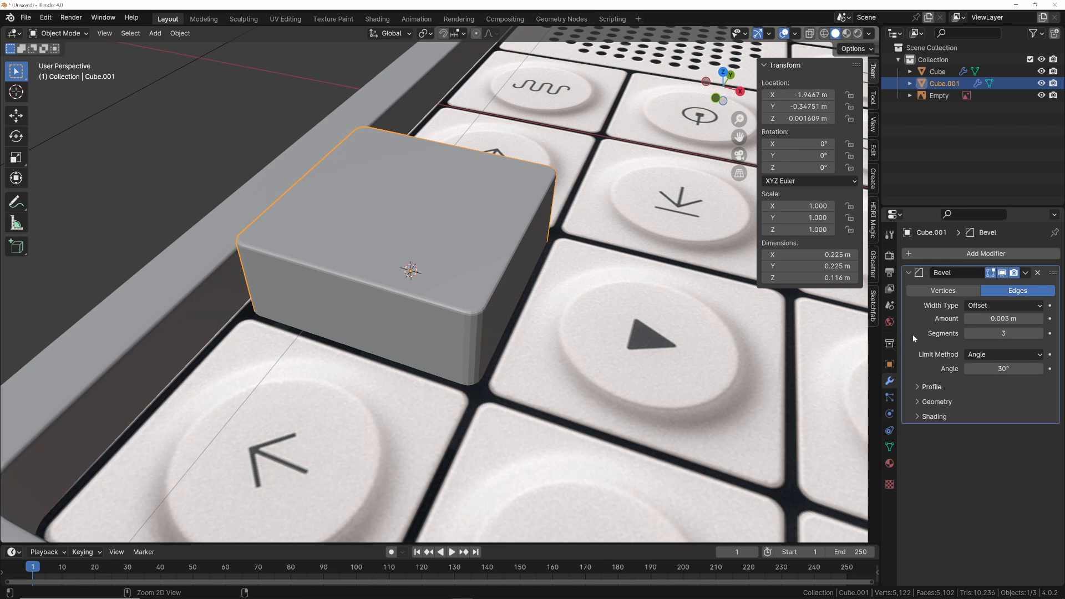
pyautogui.hotkey('ctrl', 'a')
pyautogui.scroll(2, 425, 278)
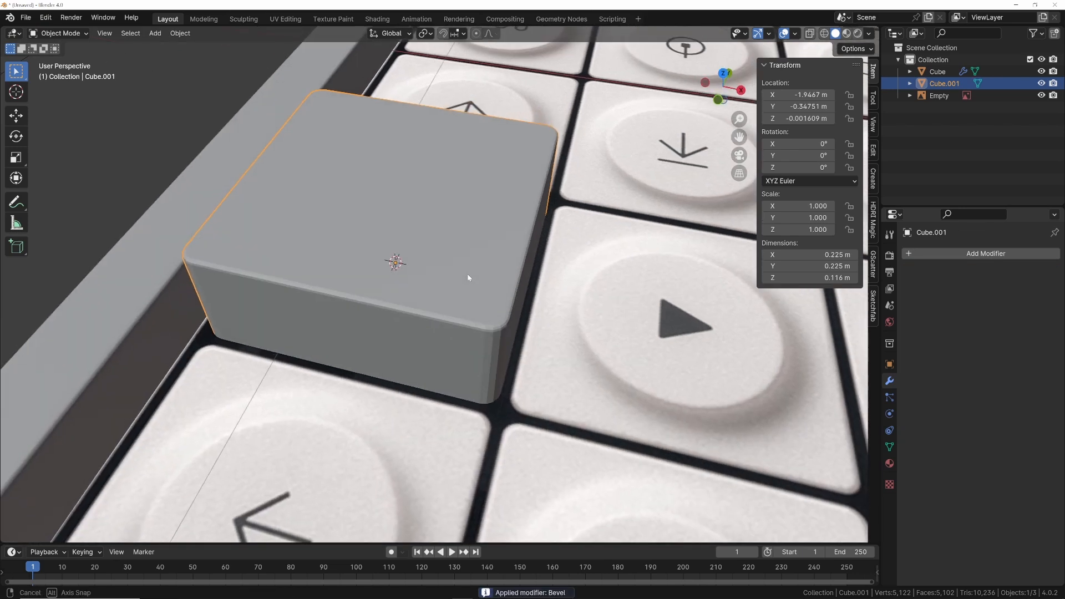
# Inset the key block's top face slightly in Edit Mode, working from the top view
pyautogui.press('Tab')
pyautogui.press('KP_7')
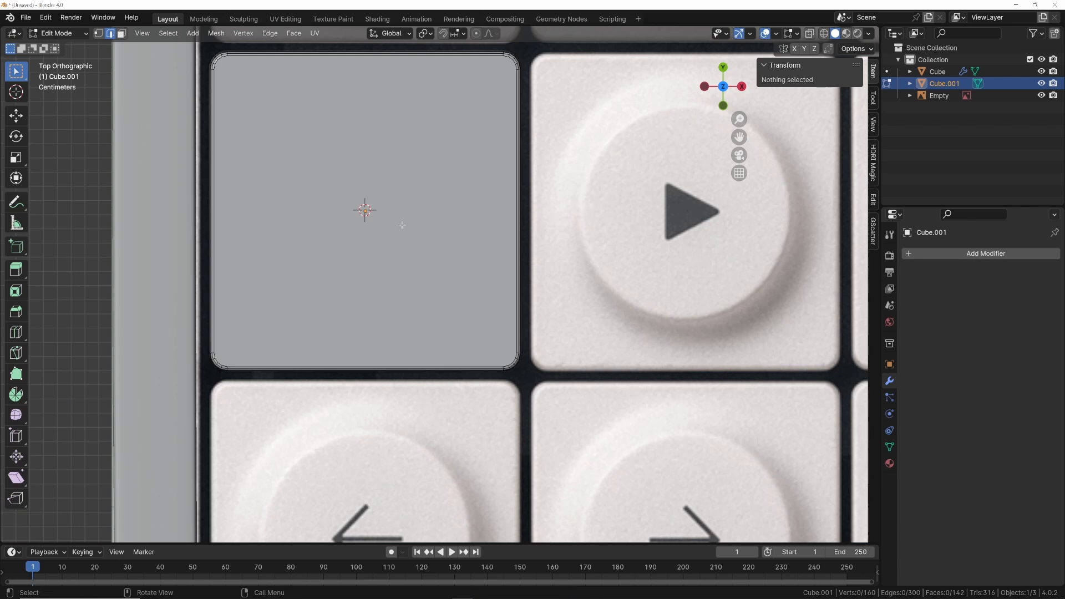
pyautogui.press('3')
pyautogui.click(419, 220)
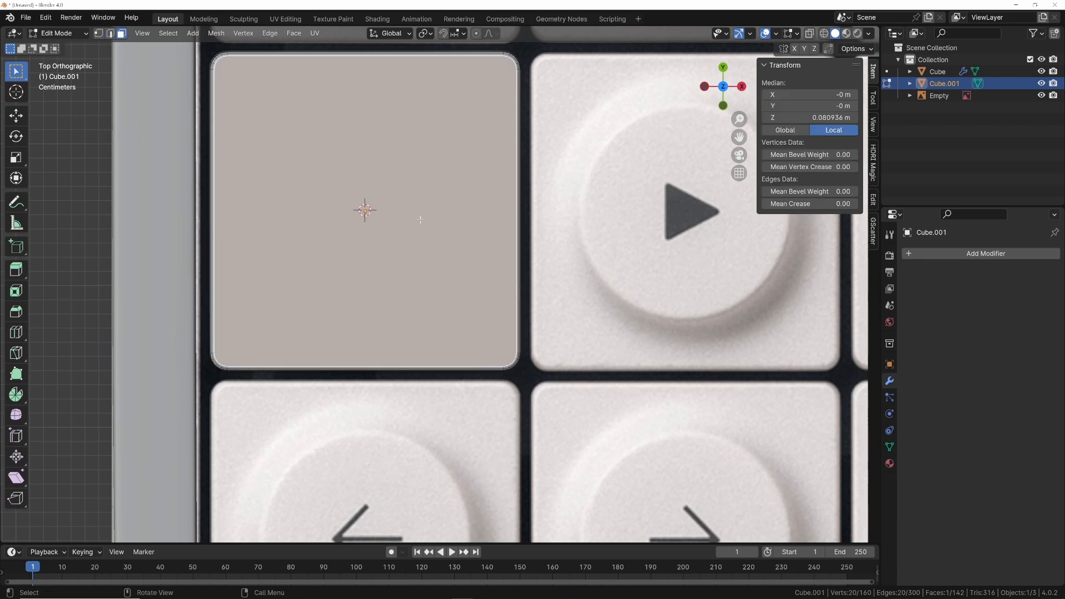
pyautogui.press('i')
pyautogui.click(451, 219)
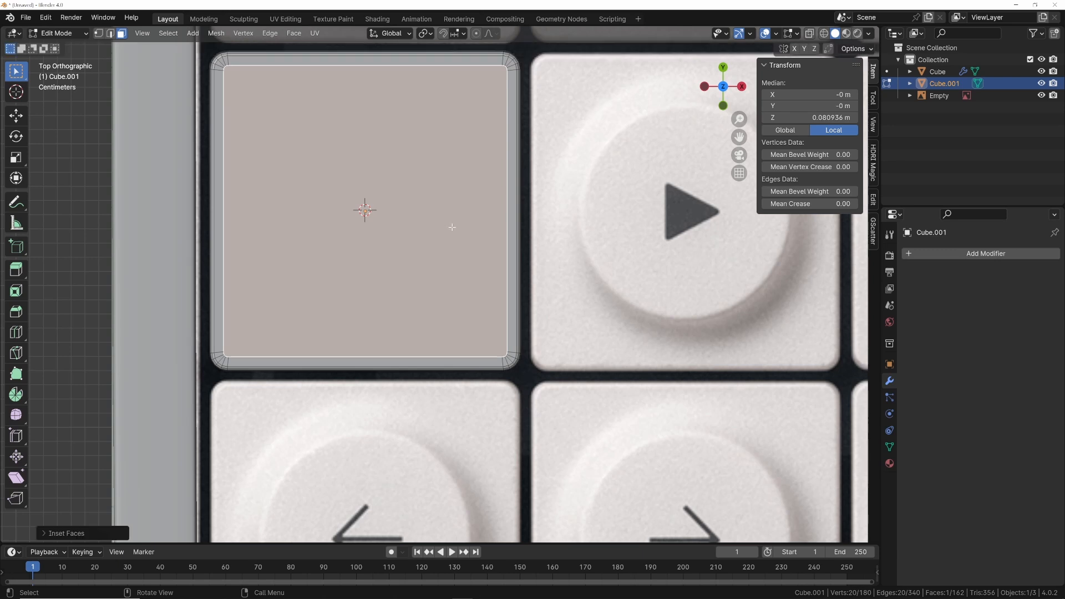
# Turn the inset top face into a circle with LoopTools and scale it down to fit within the key block's top
pyautogui.keyDown('shift'); pyautogui.moveTo(413, 263); pyautogui.dragTo(427, 315, button='middle'); pyautogui.keyUp('shift')
pyautogui.rightClick(372, 242)
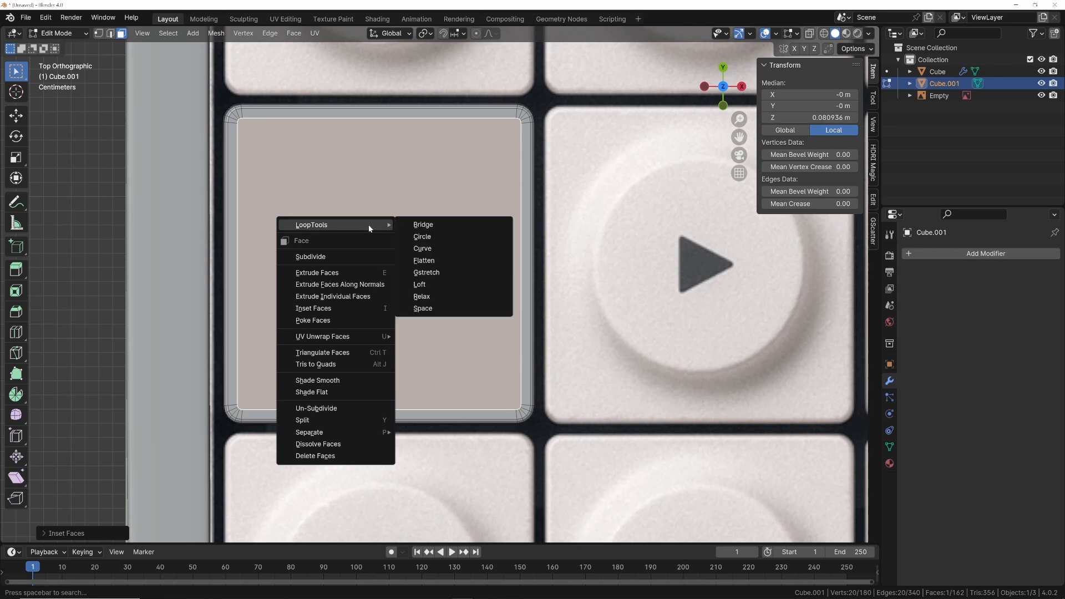
pyautogui.click(418, 236)
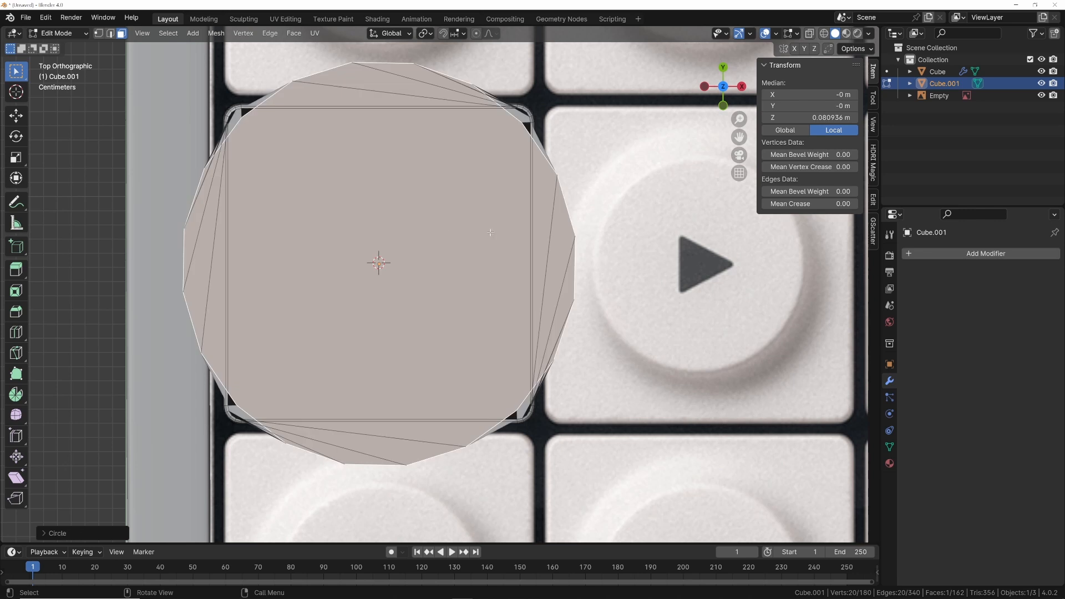
pyautogui.press('s')
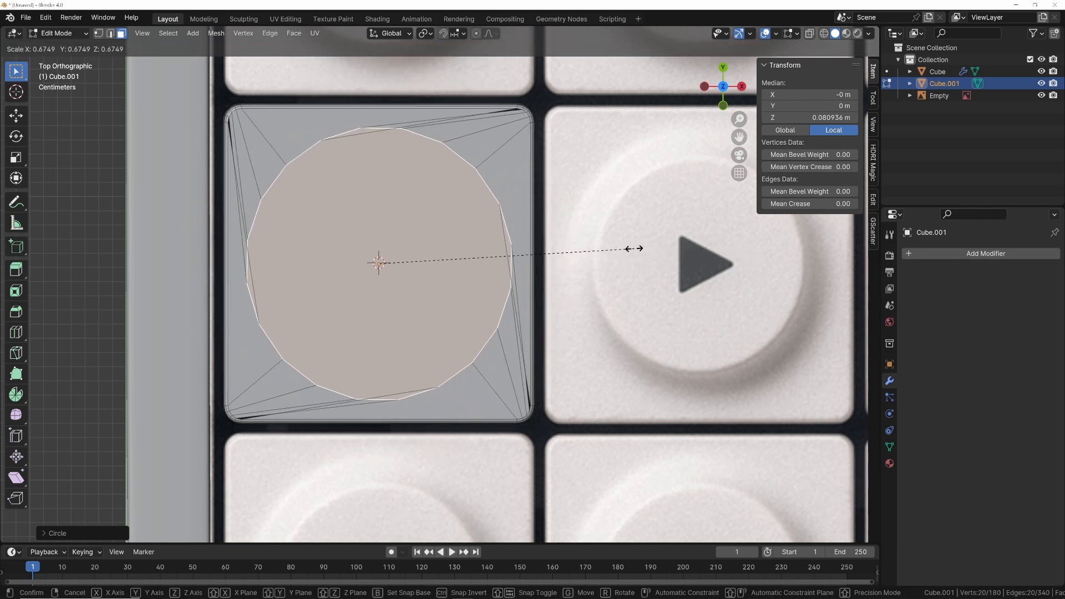
pyautogui.click(604, 249)
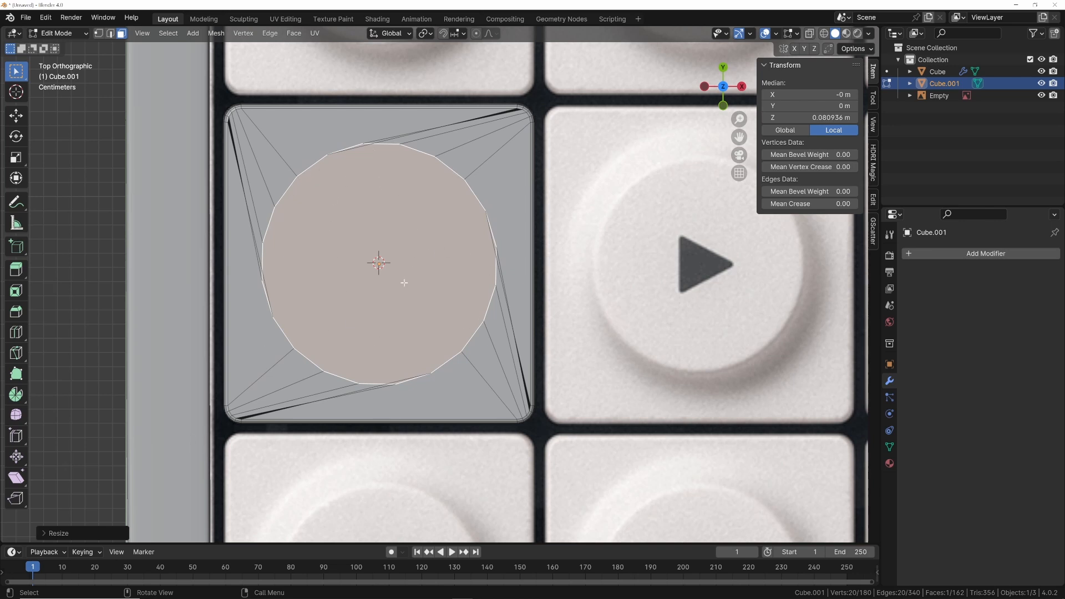
# Rotate the circular face about 35° so its connecting edges run evenly to the corners, and return to Object Mode
pyautogui.press('r')
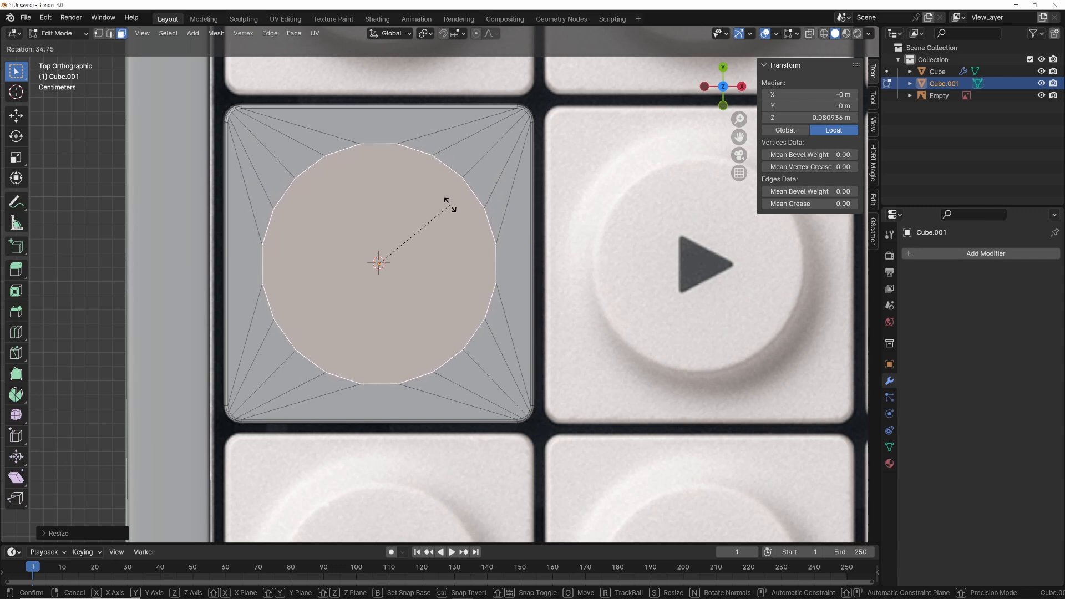
pyautogui.click(449, 205)
pyautogui.scroll(-4, 447, 209)
pyautogui.moveTo(447, 209); pyautogui.dragTo(409, 205, button='middle')
pyautogui.press('Tab')
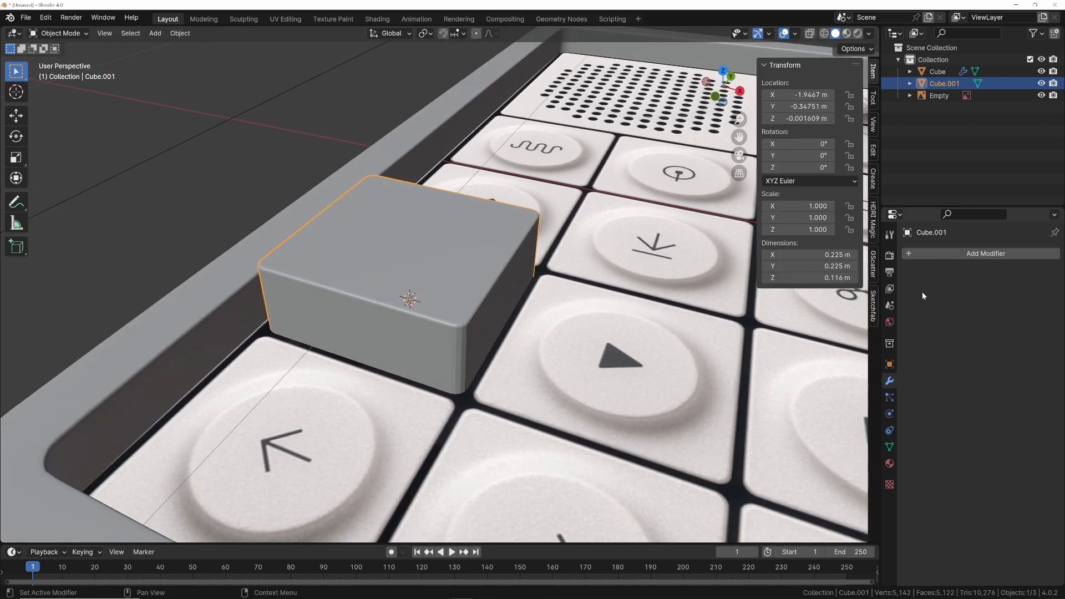
# Add a Subdivision modifier at level 2 to the key block
pyautogui.hotkey('ctrl', '2')
pyautogui.moveTo(447, 310); pyautogui.dragTo(444, 256, button='middle')
pyautogui.scroll(1, 430, 349)
# Extrude the key block's circular top face upward about 0.028 m
pyautogui.press('Tab')
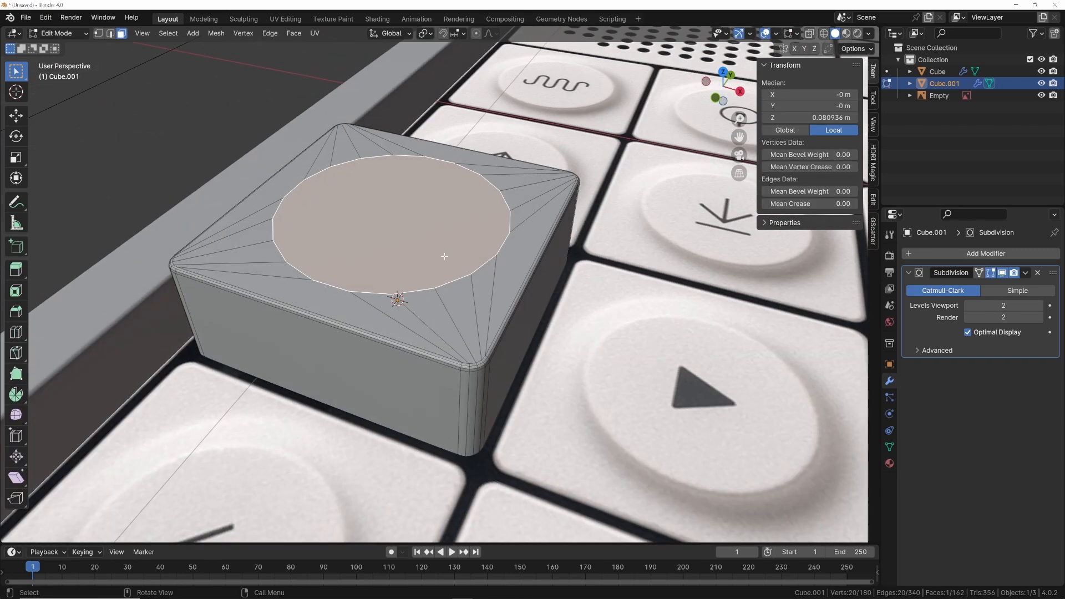
pyautogui.press('e')
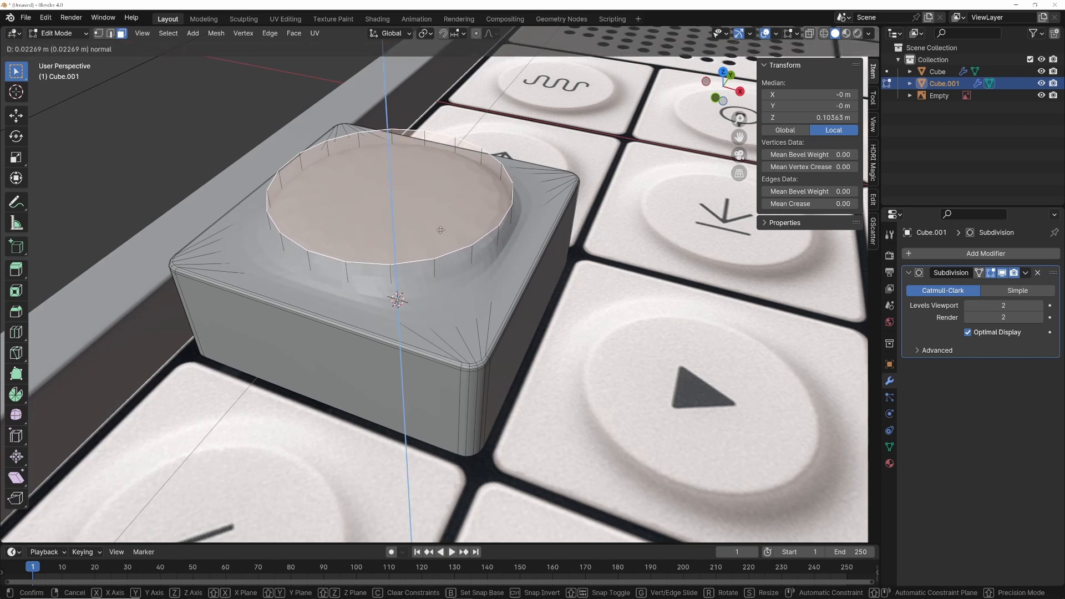
pyautogui.click(439, 224)
# Add a loop cut around the extruded circle's wall in front view and slide it close to the top edge
pyautogui.press('`')
pyautogui.click(327, 213)
pyautogui.scroll(3, 363, 219)
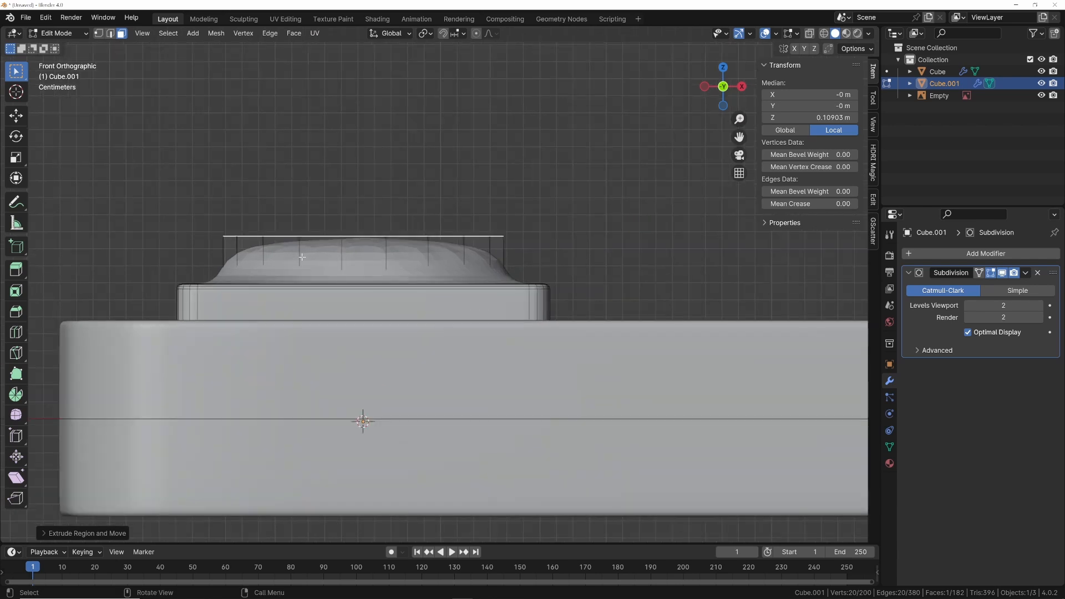
pyautogui.hotkey('ctrl', 'r')
pyautogui.click(205, 261)
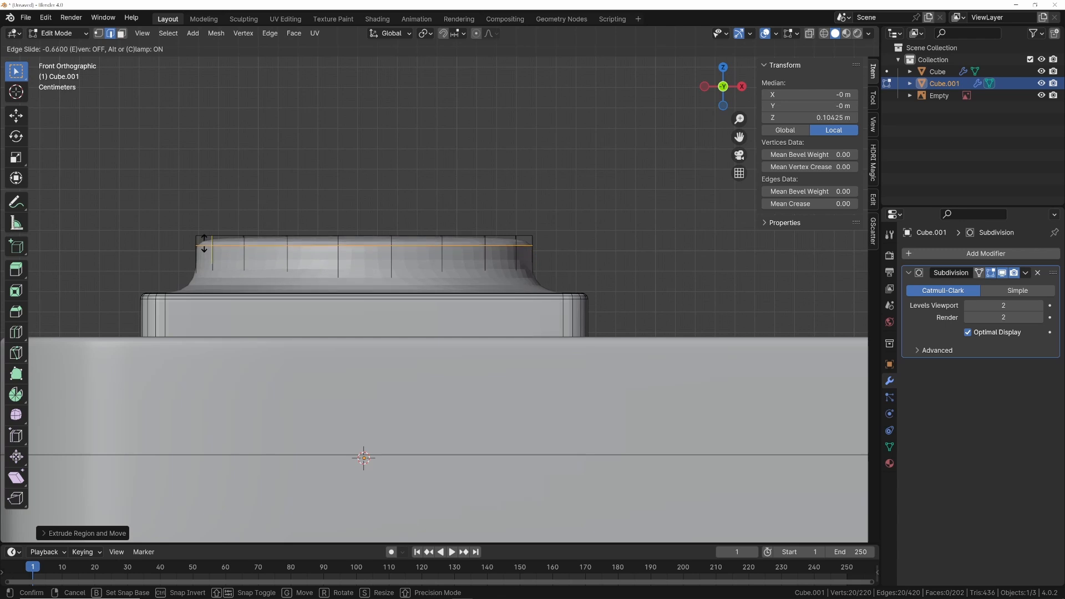
pyautogui.click(204, 243)
# Select the raised circle's top two vertex rings through X-ray, lower them about 0.013 m along Z, and inspect the smoothed shape
pyautogui.press('1')
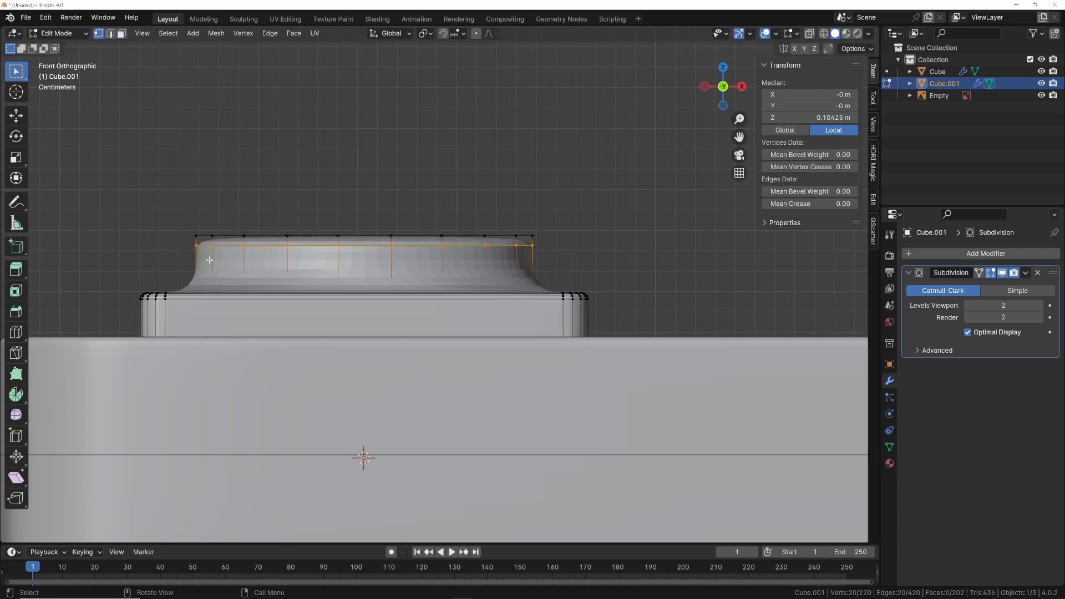
pyautogui.click(167, 210)
pyautogui.moveTo(166, 208); pyautogui.dragTo(567, 258)
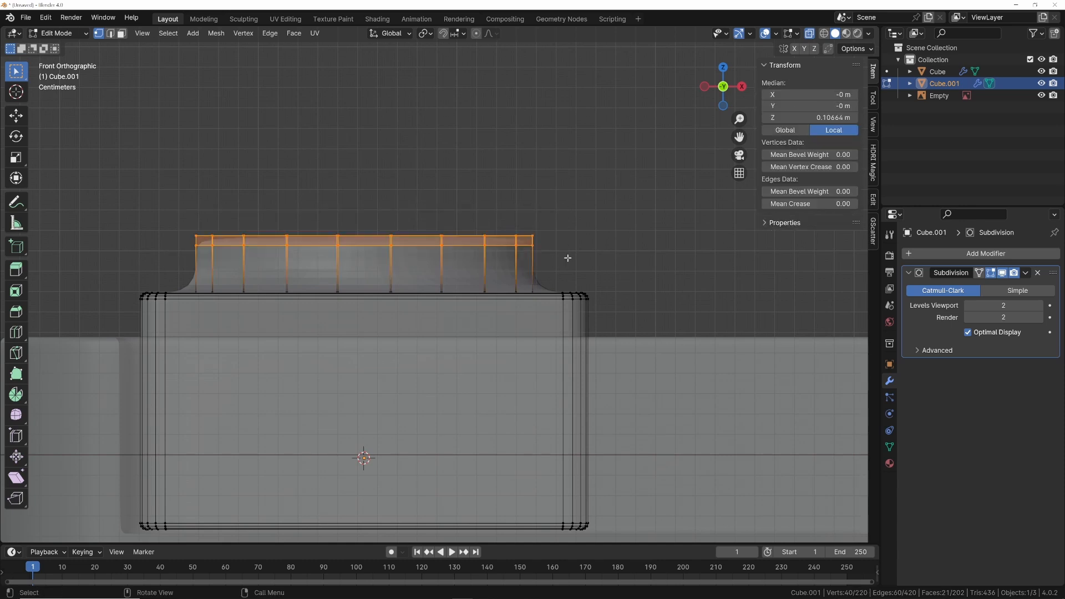
pyautogui.press('g')
pyautogui.press('z')
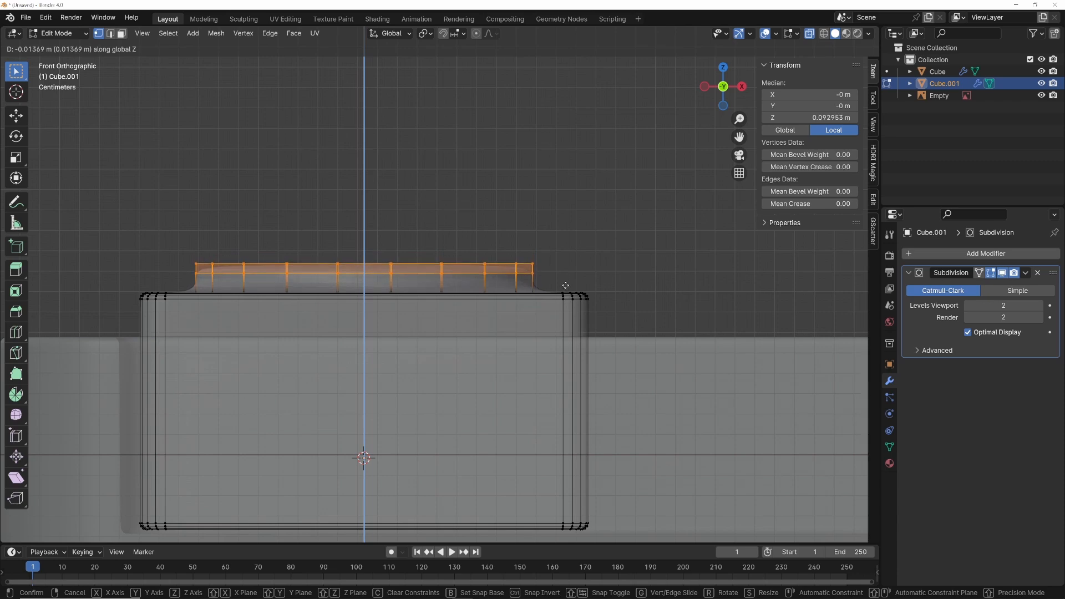
pyautogui.click(566, 285)
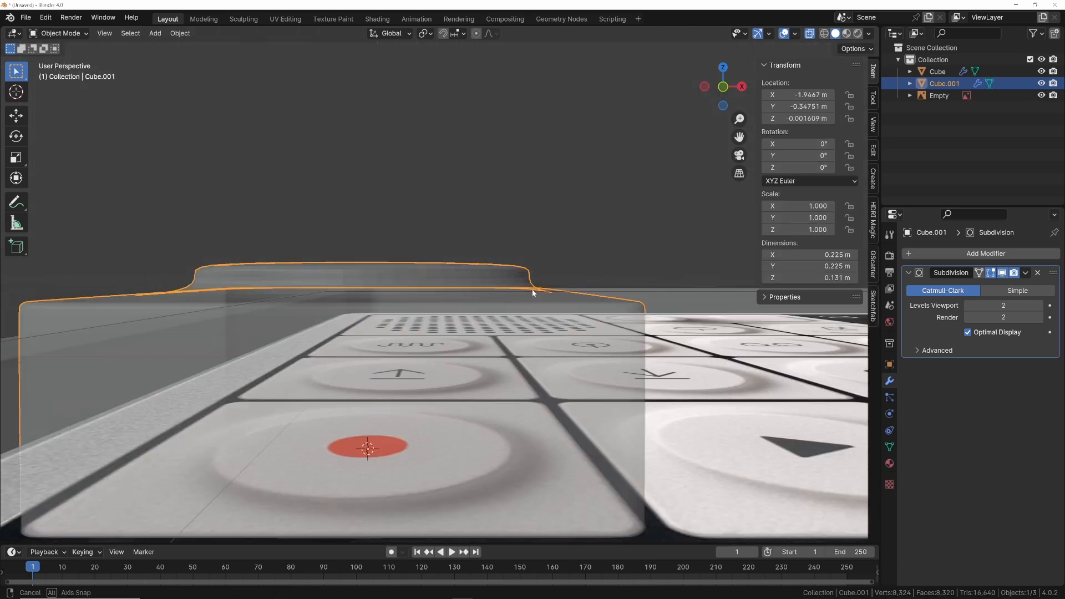
pyautogui.moveTo(532, 293); pyautogui.dragTo(526, 325, button='middle')
pyautogui.press('Tab')
pyautogui.press('Tab')
pyautogui.hotkey('alt', 'z')
pyautogui.moveTo(417, 334); pyautogui.dragTo(424, 304, button='middle')
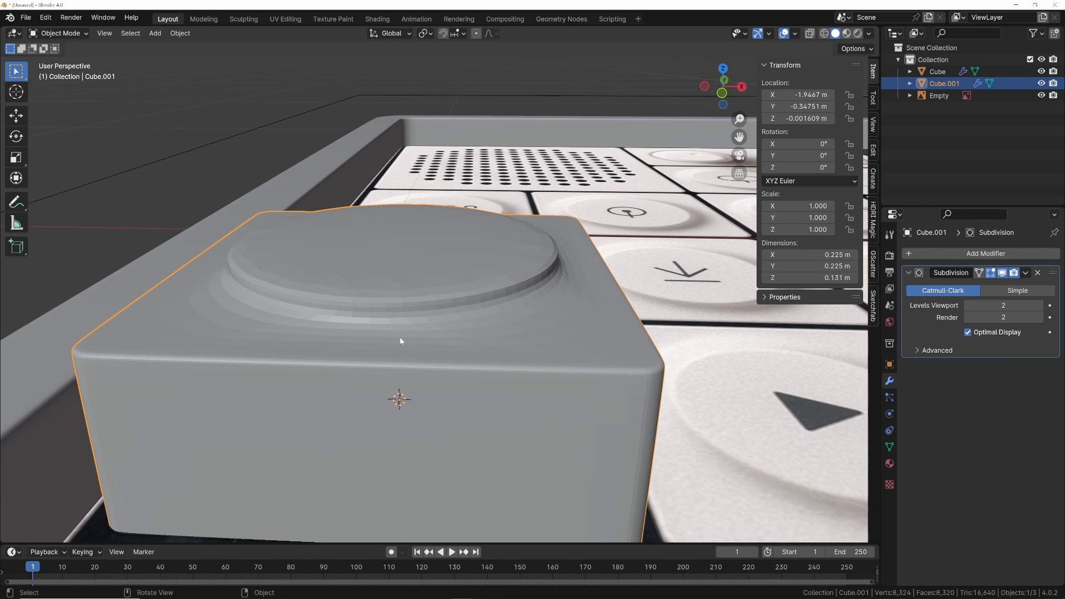
# Select the edge ring at the base of the raised circle and scale it outward about 1.25 times in top view
pyautogui.press('Tab')
pyautogui.hotkey('alt', 'z')
pyautogui.press('2')
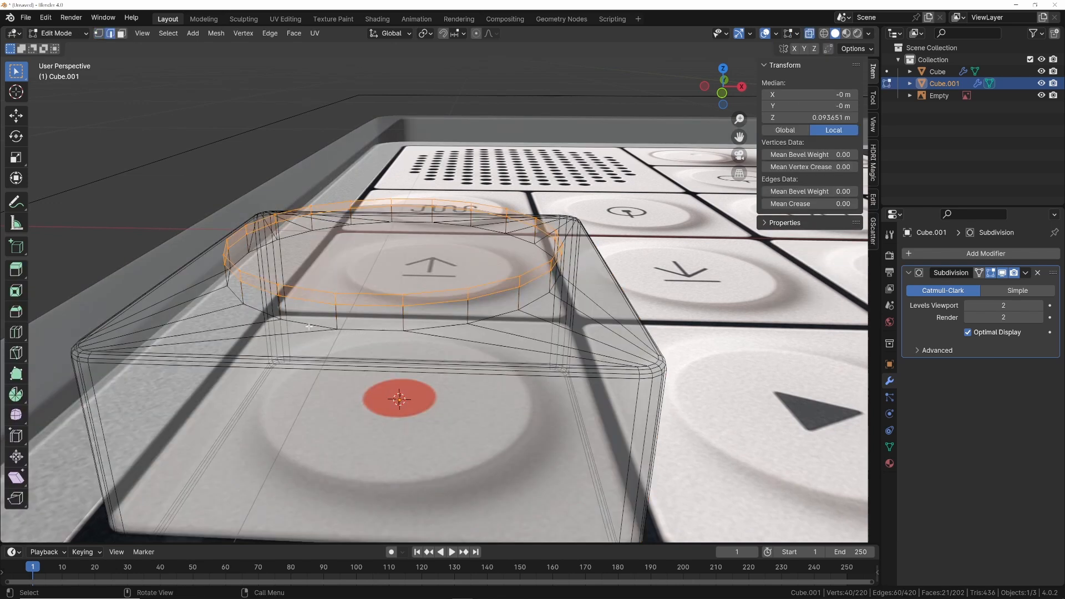
pyautogui.click(307, 324)
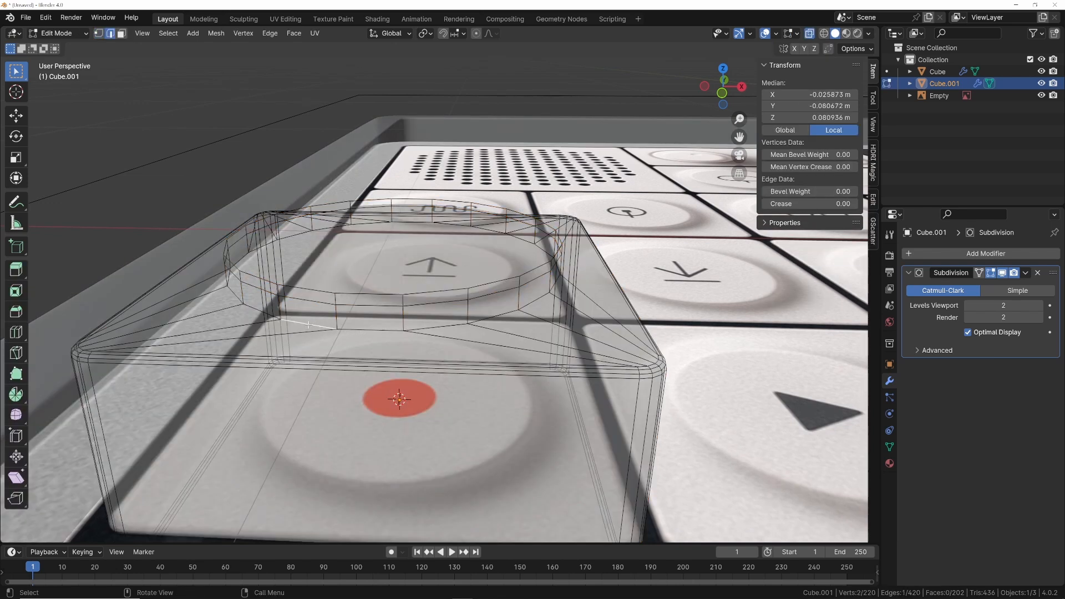
pyautogui.keyDown('alt'); pyautogui.click(307, 324); pyautogui.keyUp('alt')
pyautogui.press('KP_7')
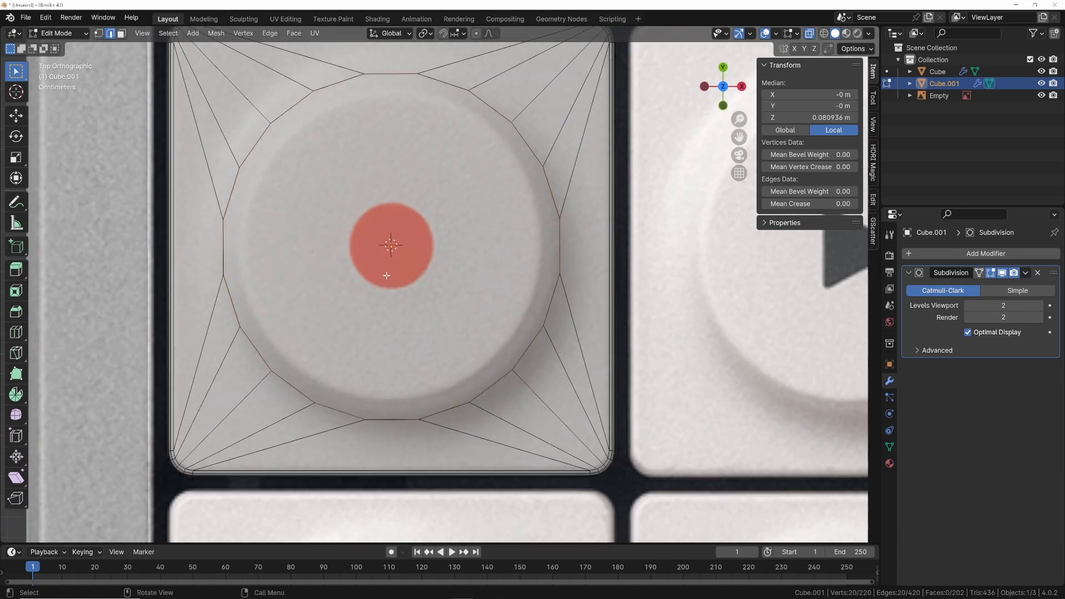
pyautogui.press('s')
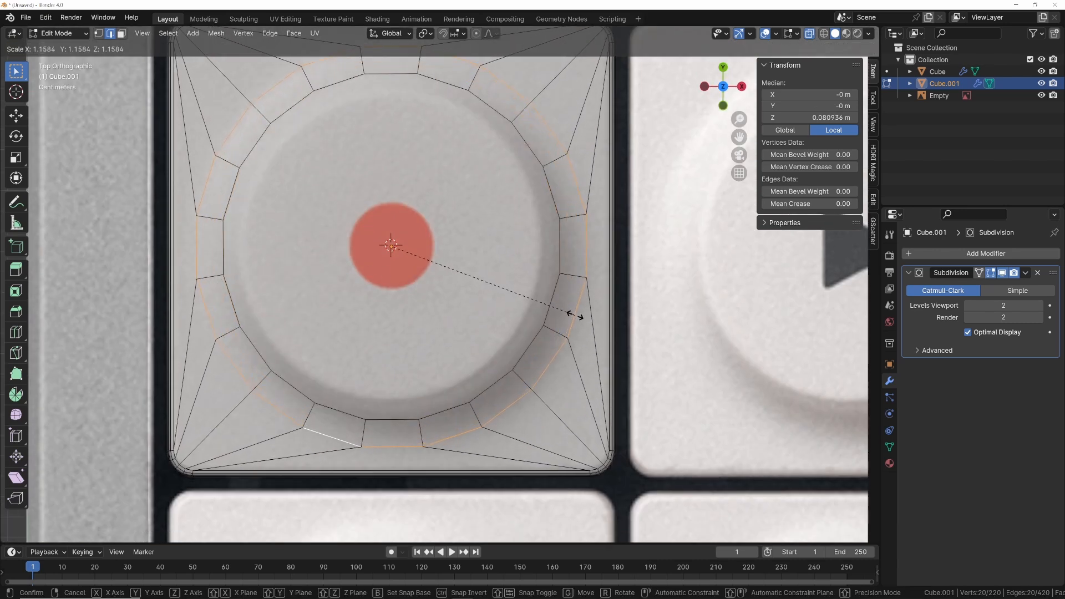
pyautogui.click(574, 320)
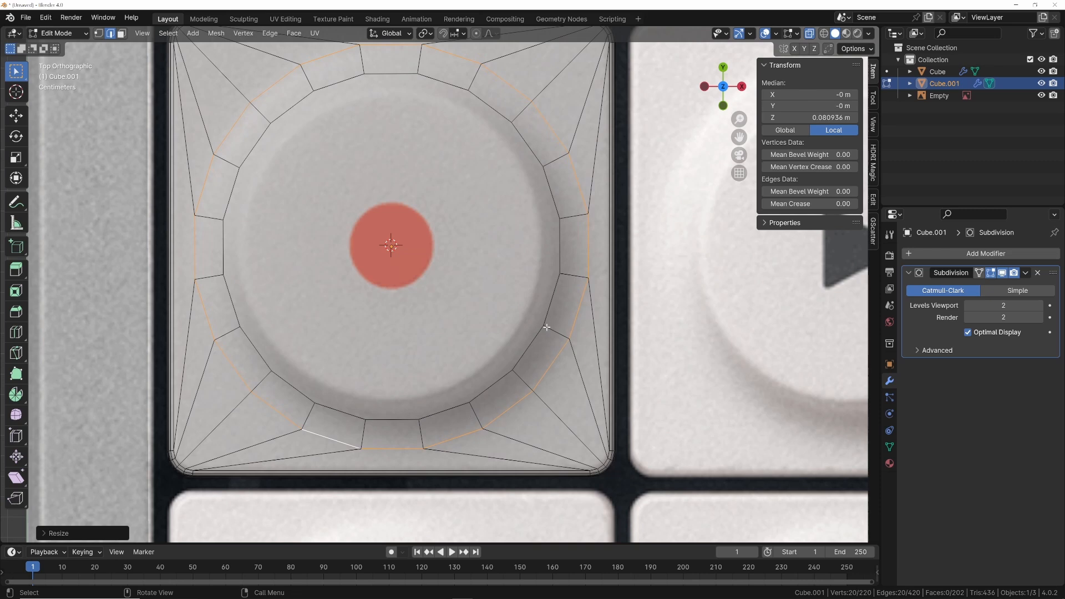
pyautogui.press('s')
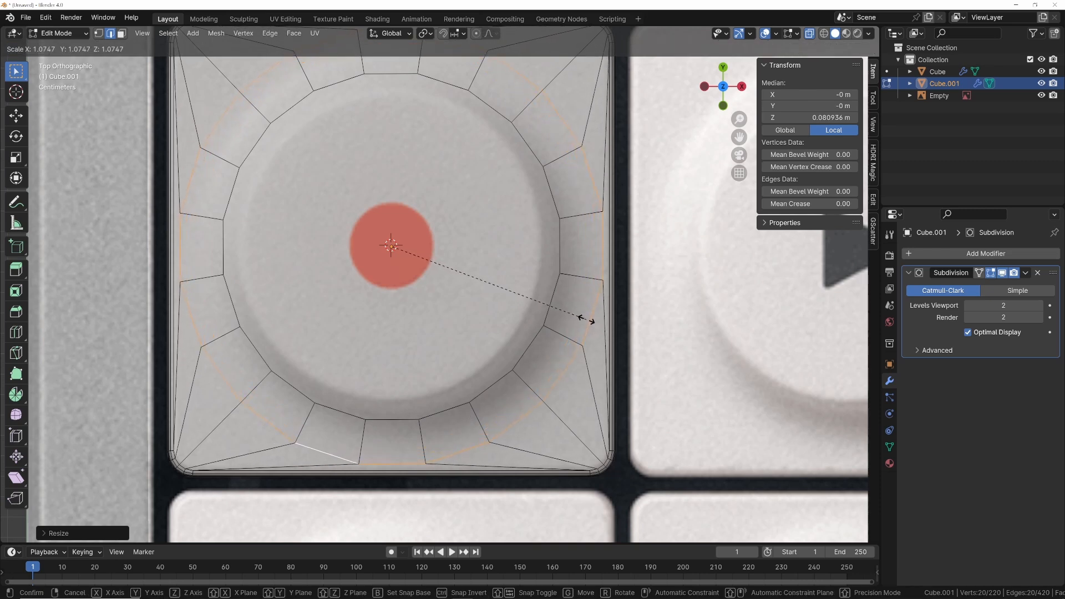
pyautogui.click(585, 320)
# Check the flared shape in Object Mode and add a loop cut around the raised circle's sloped wall
pyautogui.scroll(-4, 530, 323)
pyautogui.moveTo(530, 324); pyautogui.dragTo(435, 230, button='middle')
pyautogui.hotkey('alt', 'z')
pyautogui.press('Tab')
pyautogui.moveTo(426, 280); pyautogui.dragTo(369, 312, button='middle')
pyautogui.scroll(2, 441, 271)
pyautogui.press('Tab')
pyautogui.hotkey('alt', 'z')
pyautogui.hotkey('ctrl', 'r')
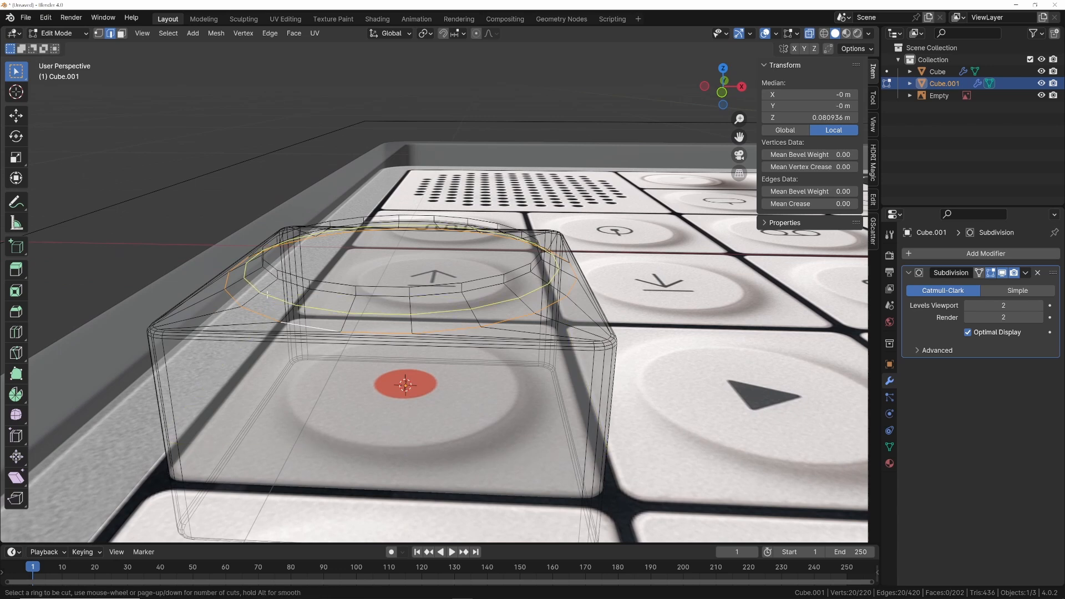
pyautogui.click(301, 298)
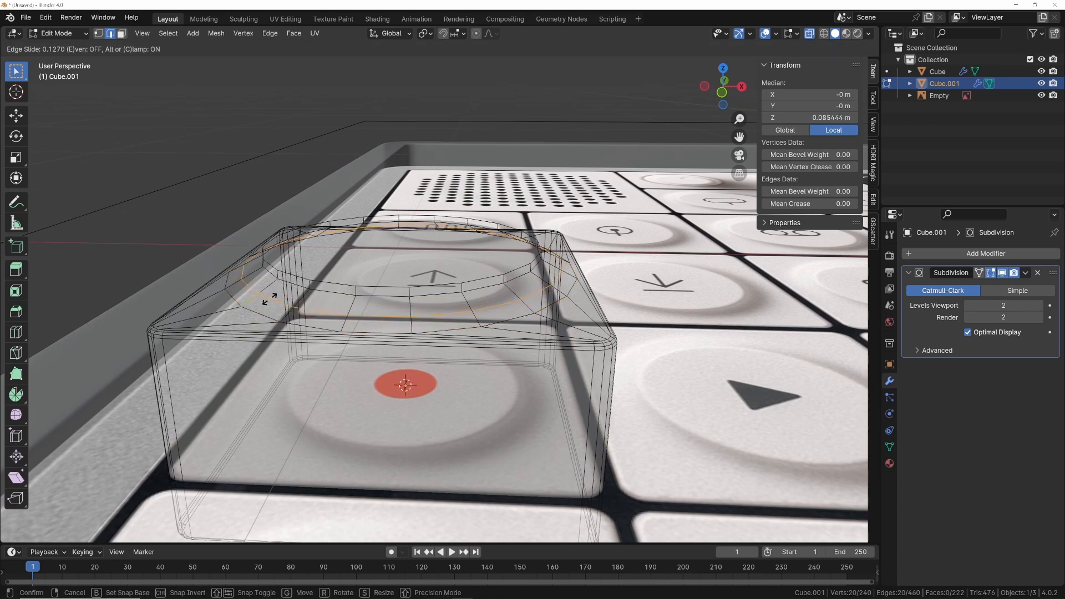
pyautogui.click(278, 294)
# Turn X-ray off, select the circular top face and raise it about 0.005 m along Z in front view
pyautogui.press('Tab')
pyautogui.hotkey('alt', 'z')
pyautogui.moveTo(282, 290); pyautogui.dragTo(285, 278, button='middle')
pyautogui.press('Tab')
pyautogui.press('3')
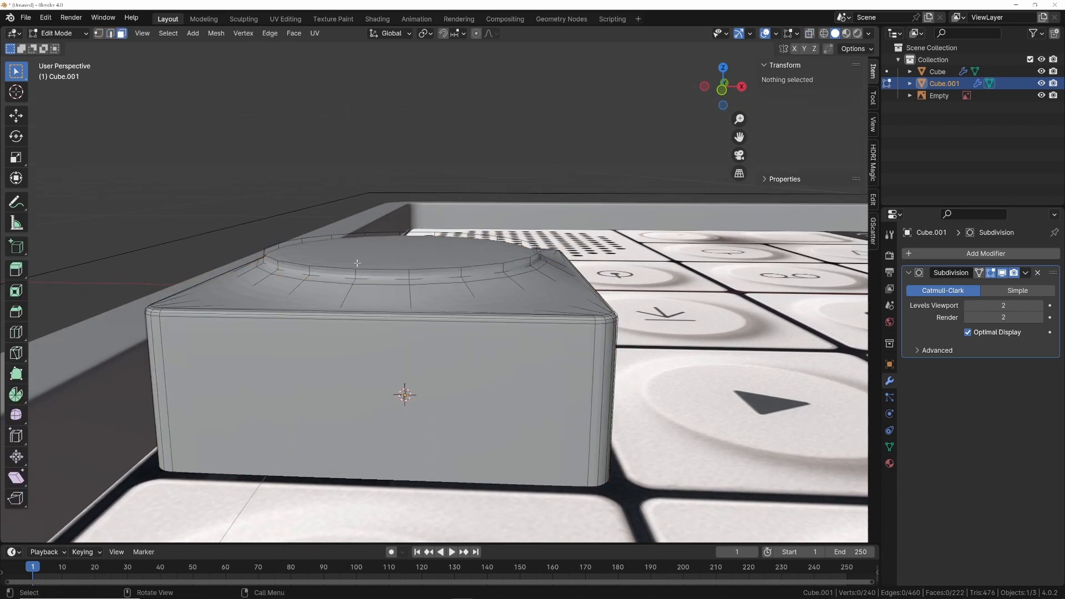
pyautogui.click(369, 251)
pyautogui.press('KP_1')
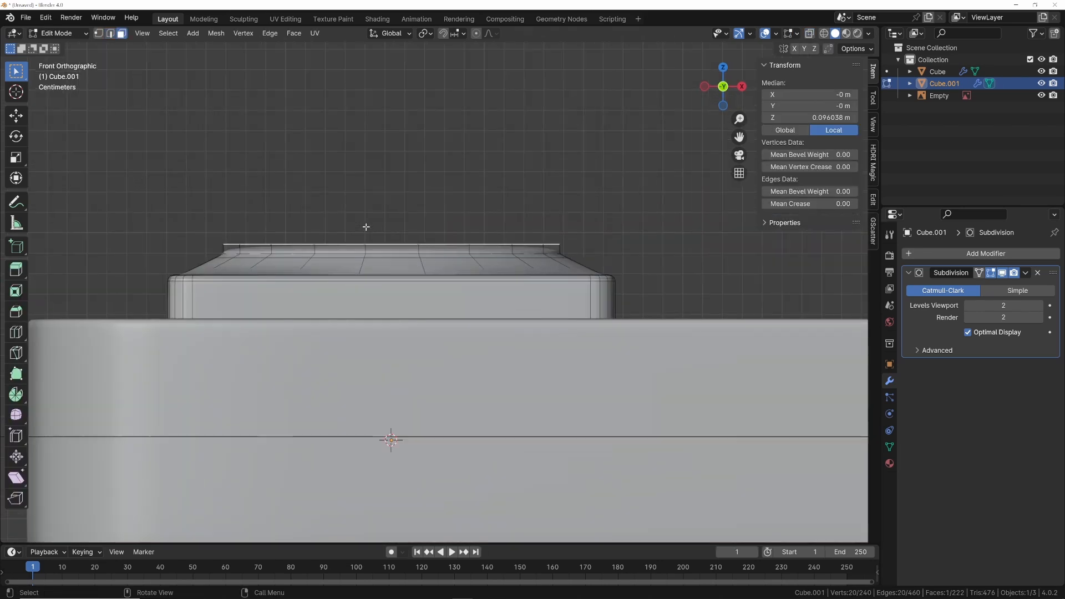
pyautogui.press('g')
pyautogui.press('z')
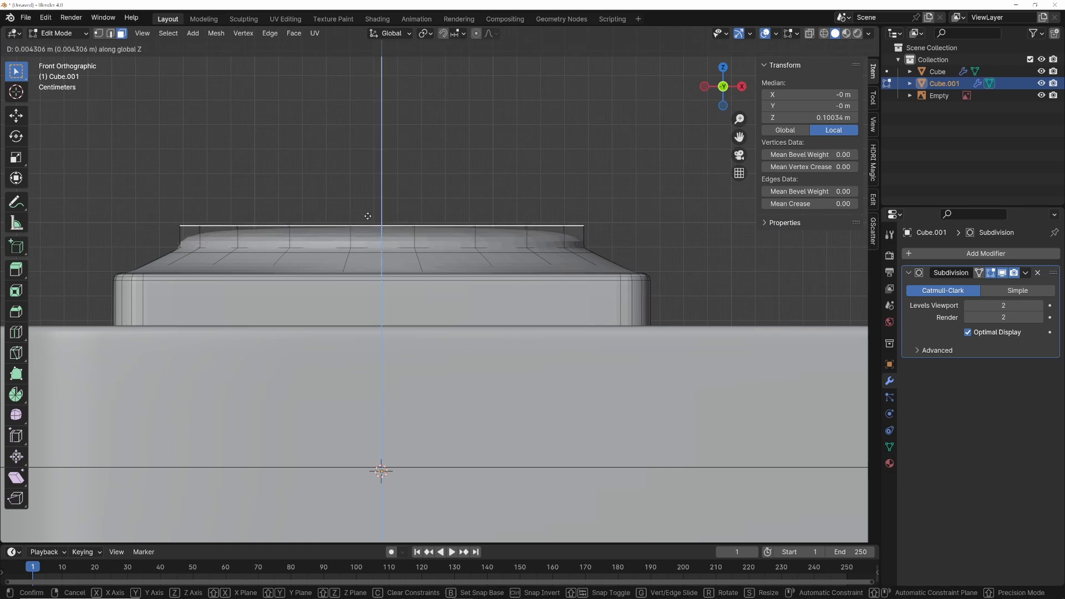
pyautogui.click(364, 224)
pyautogui.hotkey('ctrl', 'r')
pyautogui.click(224, 237)
pyautogui.click(229, 236)
pyautogui.hotkey('ctrl', 'z')
# Add a loop cut around the raised circle's upper wall near the top edge and check the key in Object Mode
pyautogui.hotkey('ctrl', 'r')
pyautogui.click(193, 235)
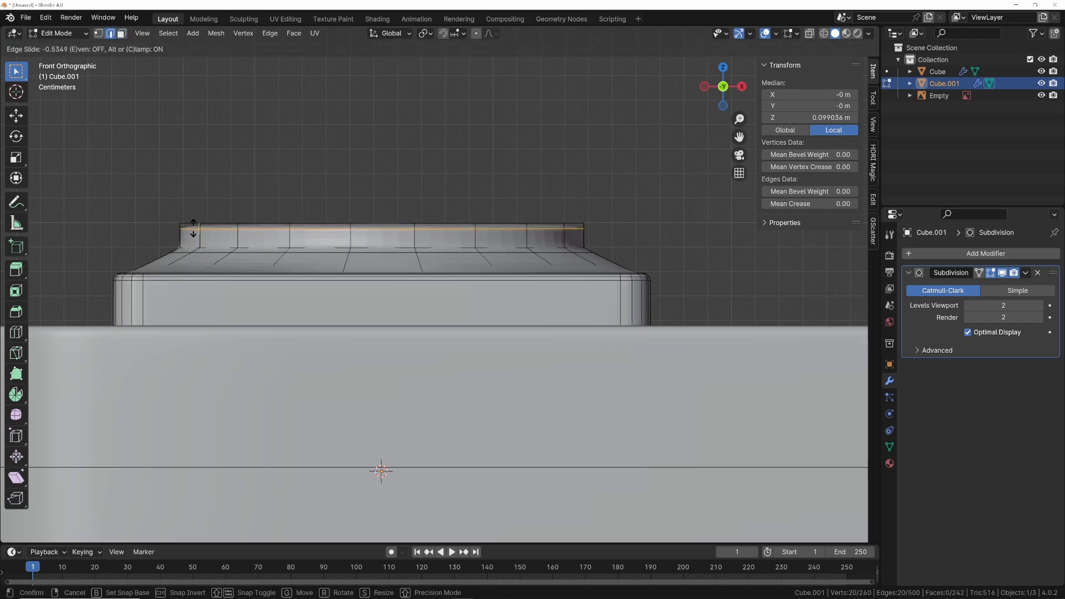
pyautogui.click(193, 227)
pyautogui.press('Tab')
pyautogui.moveTo(274, 248); pyautogui.dragTo(380, 310, button='middle')
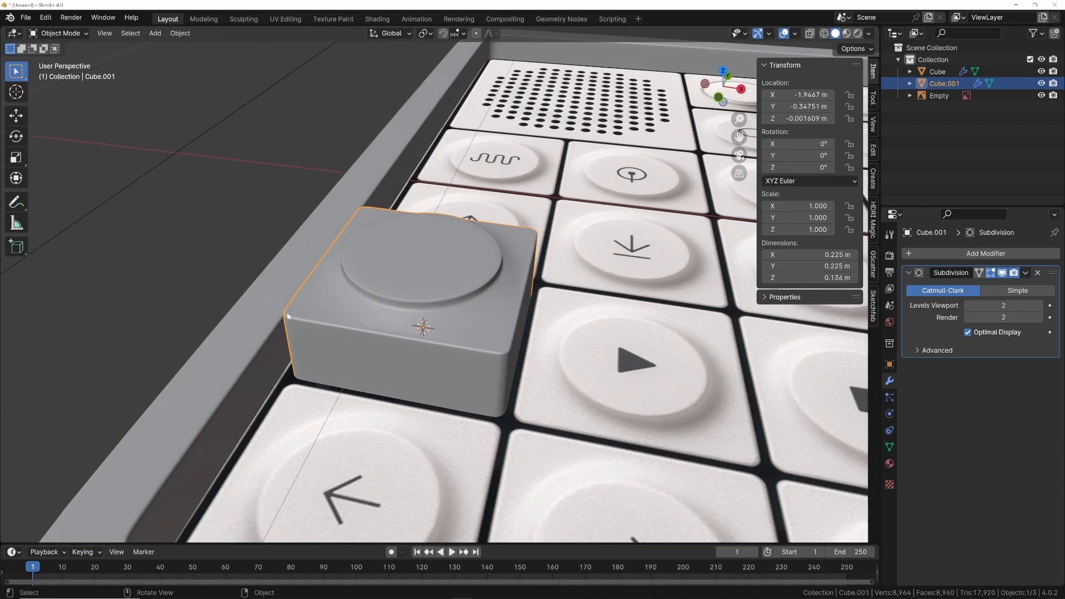
# Apply Shade Smooth to the key block
pyautogui.rightClick(380, 309)
pyautogui.moveTo(380, 309)
pyautogui.click(373, 264)
pyautogui.moveTo(372, 264); pyautogui.dragTo(444, 255, button='middle')
# Examine the reference's key layout around the finished key in top view
pyautogui.press('KP_7')
pyautogui.scroll(-4, 444, 236)
pyautogui.keyDown('shift'); pyautogui.moveTo(510, 269); pyautogui.dragTo(366, 298, button='middle'); pyautogui.keyUp('shift')
pyautogui.scroll(-2, 327, 266)
pyautogui.keyDown('shift'); pyautogui.moveTo(370, 234); pyautogui.dragTo(309, 259, button='middle'); pyautogui.keyUp('shift')
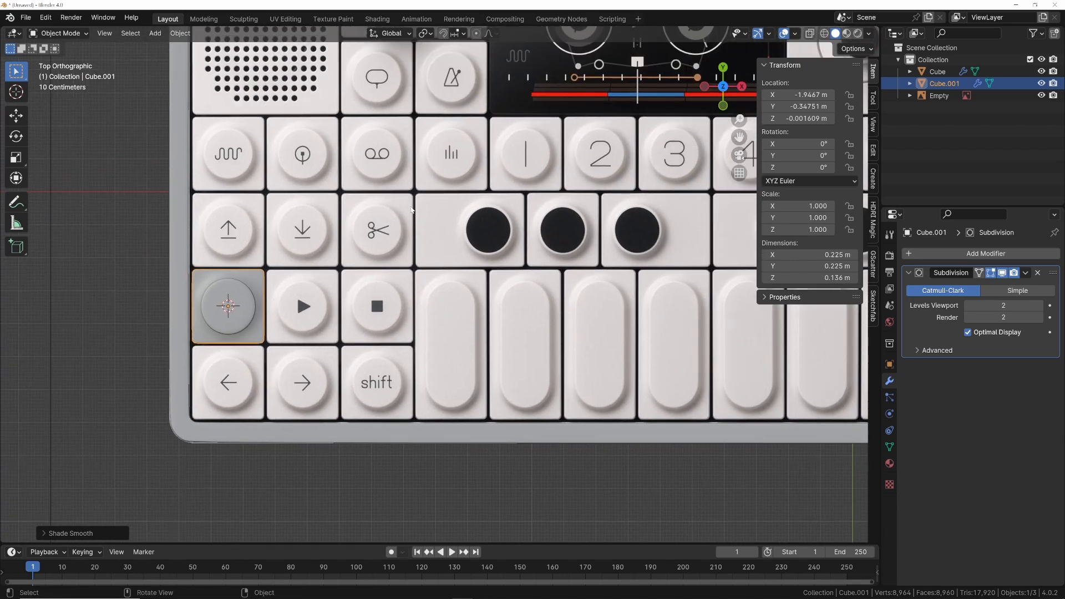
pyautogui.keyDown('shift'); pyautogui.moveTo(317, 159); pyautogui.dragTo(287, 211, button='middle'); pyautogui.keyUp('shift')
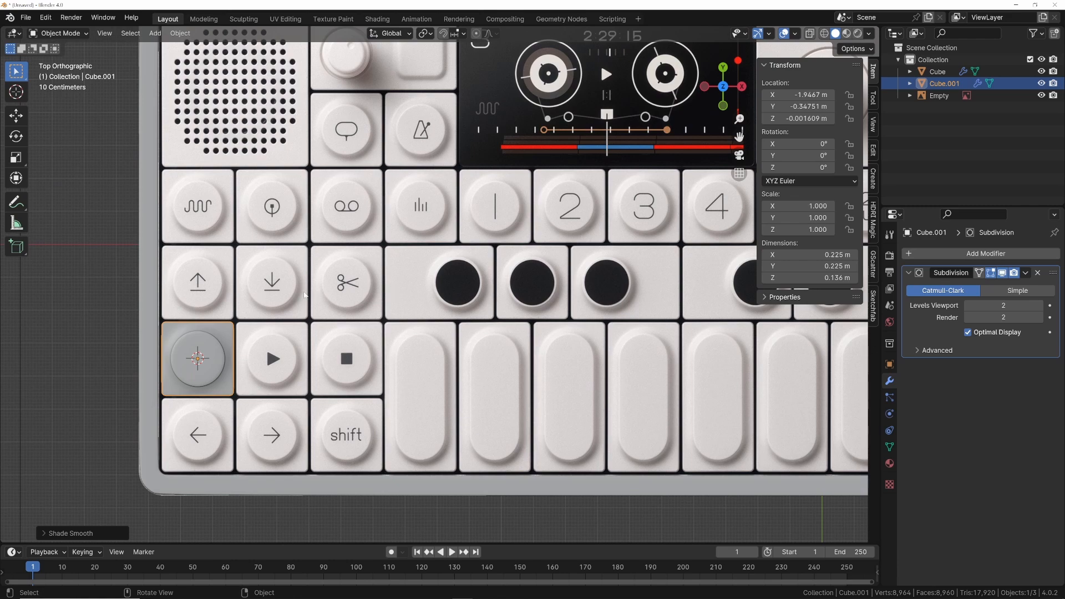
# Duplicate the finished key block along X and Y onto all the square key positions of the reference image
pyautogui.keyDown('shift'); pyautogui.moveTo(261, 327); pyautogui.dragTo(493, 189, button='middle'); pyautogui.keyUp('shift')
pyautogui.scroll(4, 492, 181)
pyautogui.hotkey('shift', 'd')
pyautogui.press('x')
pyautogui.click(627, 184)
pyautogui.hotkey('shift', 'd')
pyautogui.press('x')
pyautogui.keyDown('shift'); pyautogui.click(497, 189); pyautogui.keyUp('shift')
pyautogui.hotkey('shift', 'd')
pyautogui.press('y')
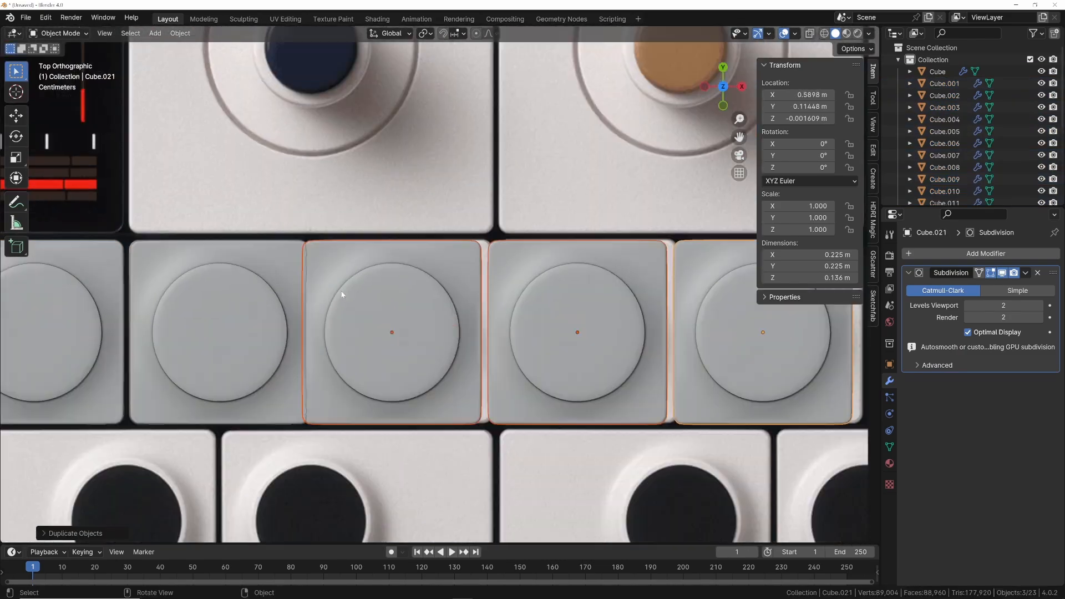
pyautogui.hotkey('shift', 'd')
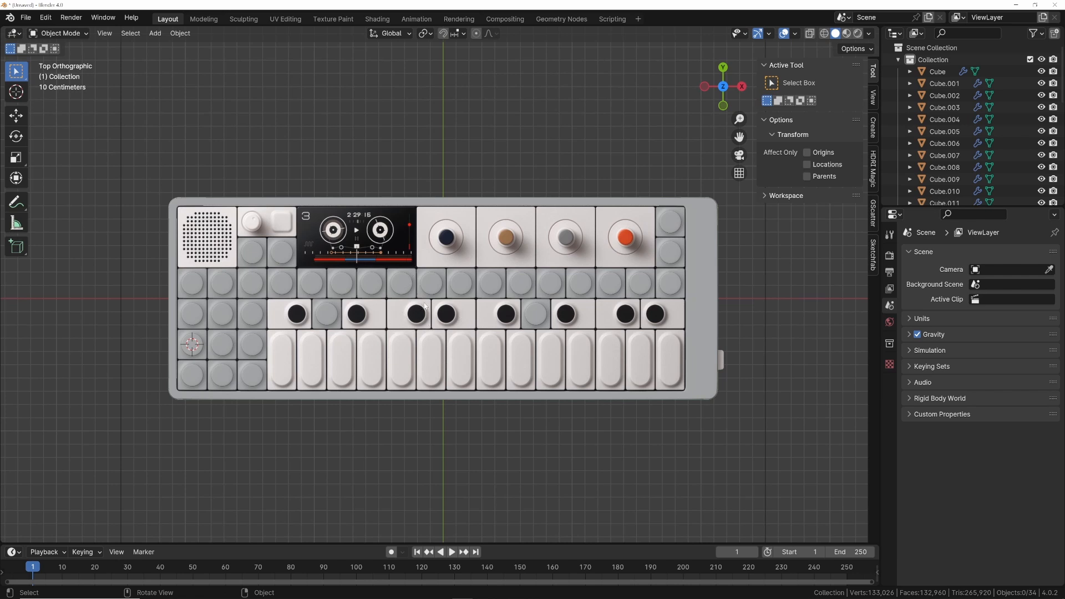
# Duplicate the square key between the first two black caps onto the cap at its negative X side and open the copy in Edit Mode
pyautogui.scroll(8, 336, 321)
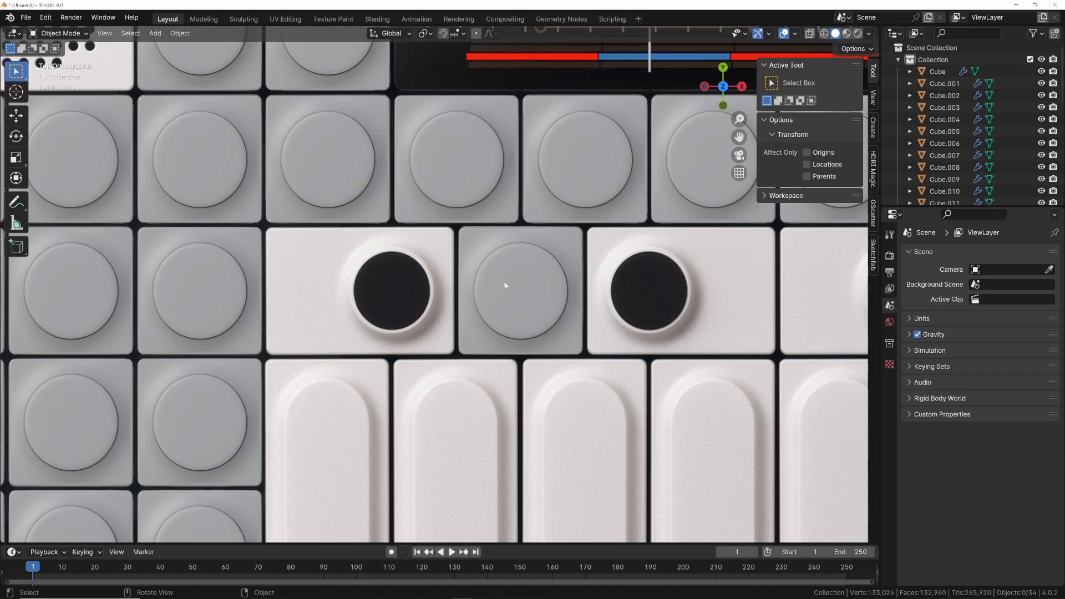
pyautogui.click(505, 285)
pyautogui.hotkey('shift', 'd')
pyautogui.press('x')
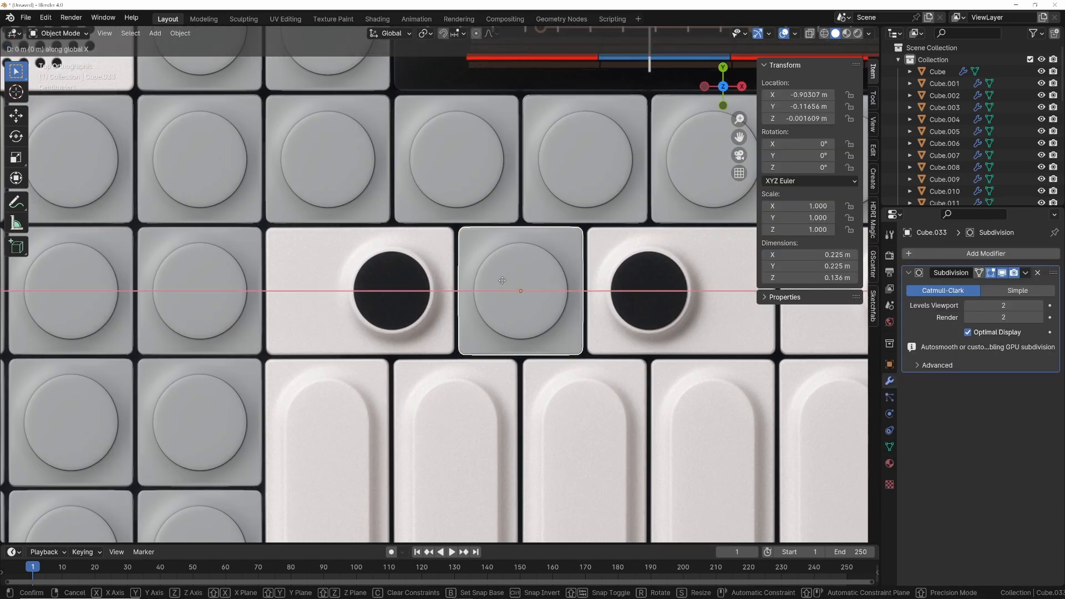
pyautogui.scroll(8, 424, 269)
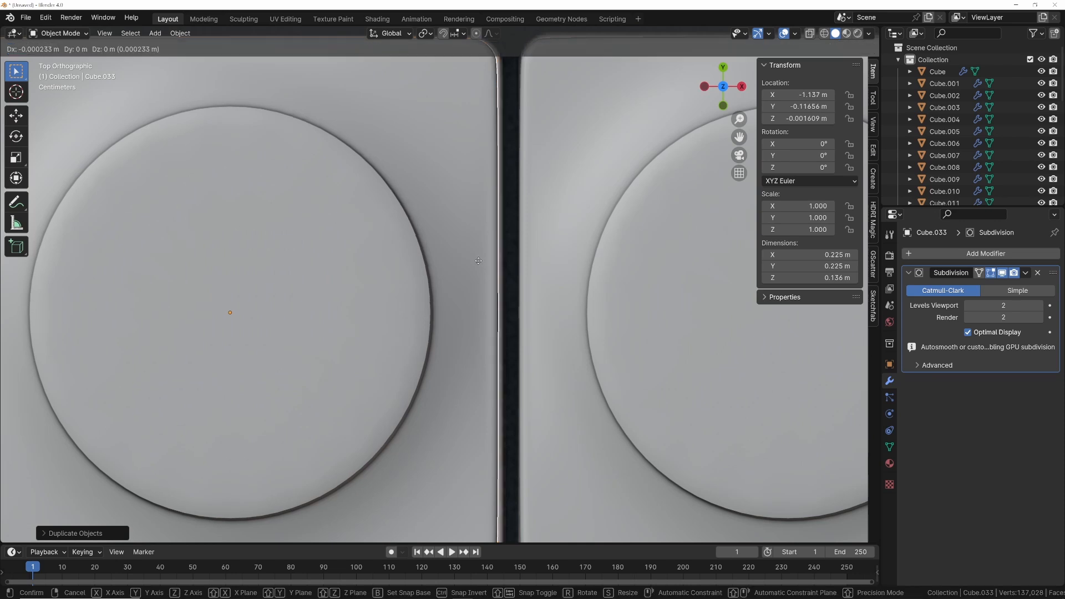
pyautogui.click(480, 257)
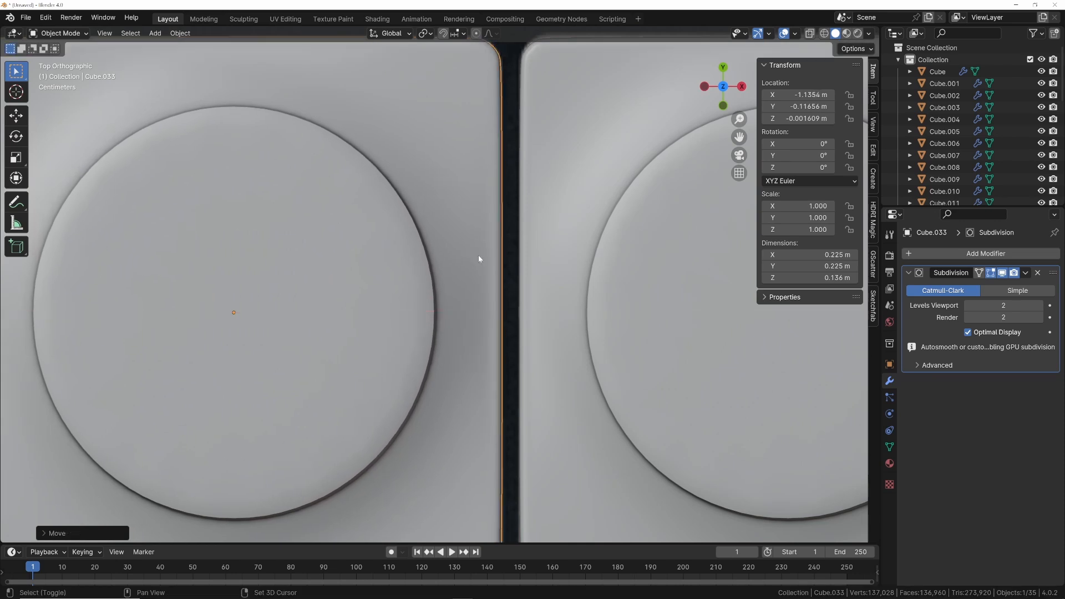
pyautogui.scroll(-6, 443, 266)
pyautogui.keyDown('shift'); pyautogui.moveTo(409, 276); pyautogui.dragTo(462, 273, button='middle'); pyautogui.keyUp('shift')
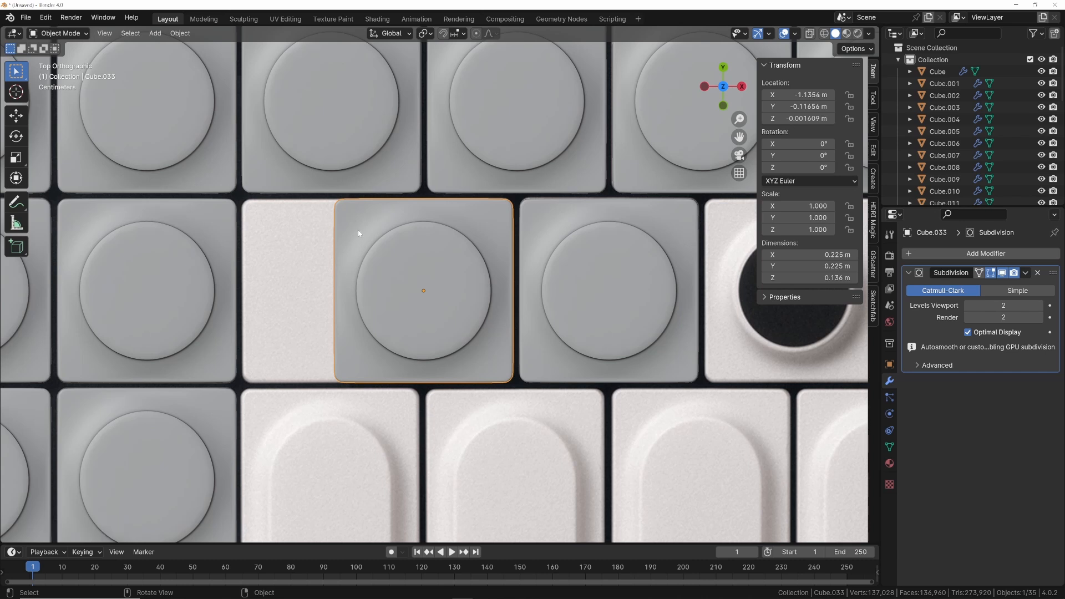
pyautogui.press('Tab')
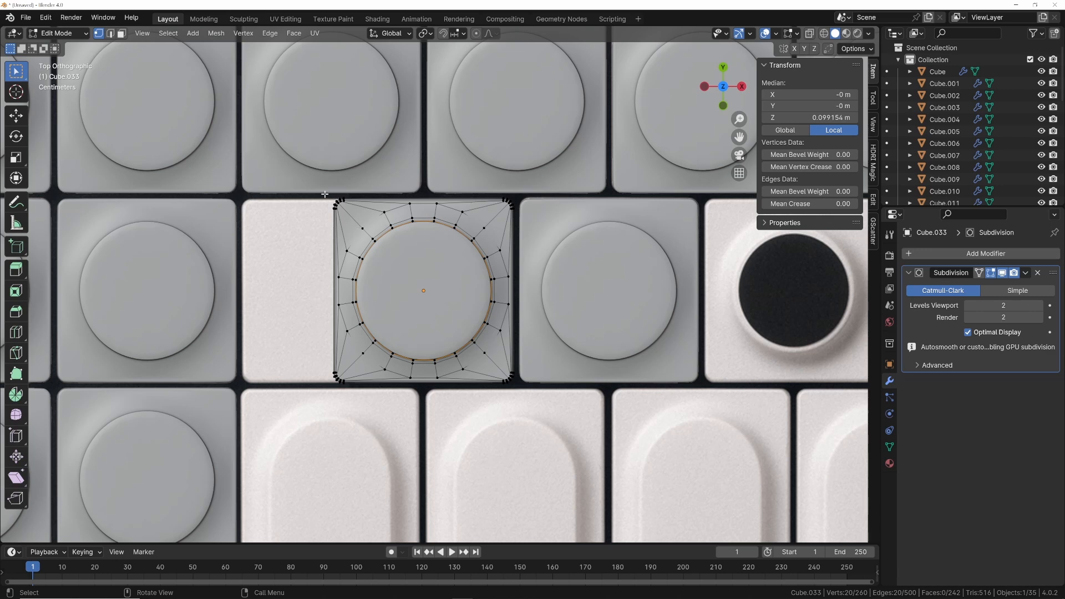
pyautogui.press('c')
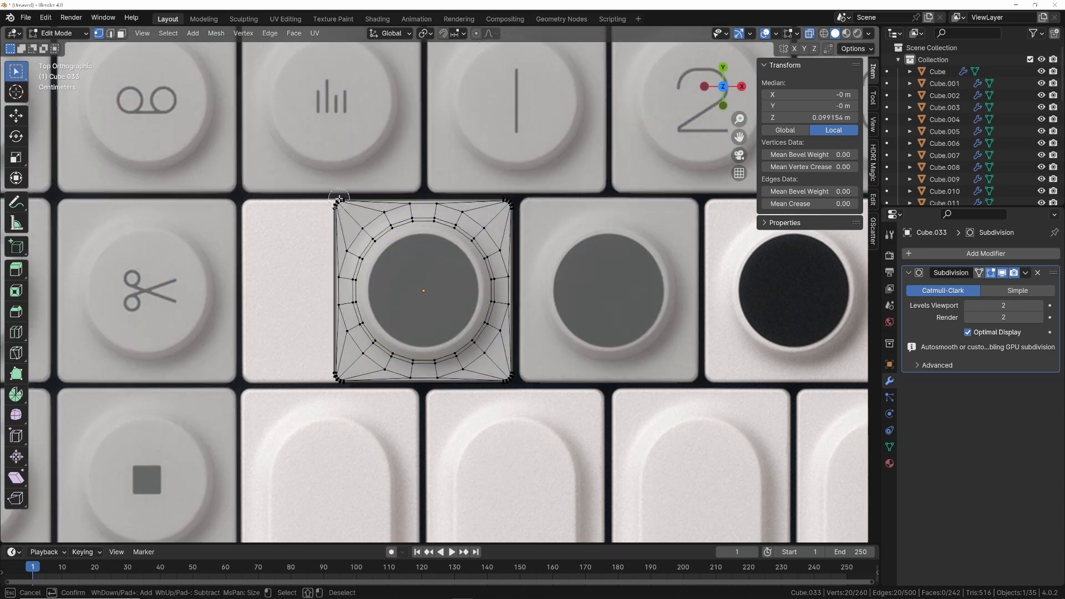
pyautogui.moveTo(340, 199); pyautogui.dragTo(330, 216)
pyautogui.moveTo(331, 367); pyautogui.dragTo(350, 390)
pyautogui.press('Escape')
pyautogui.scroll(1, 374, 313)
pyautogui.press('g')
pyautogui.press('x')
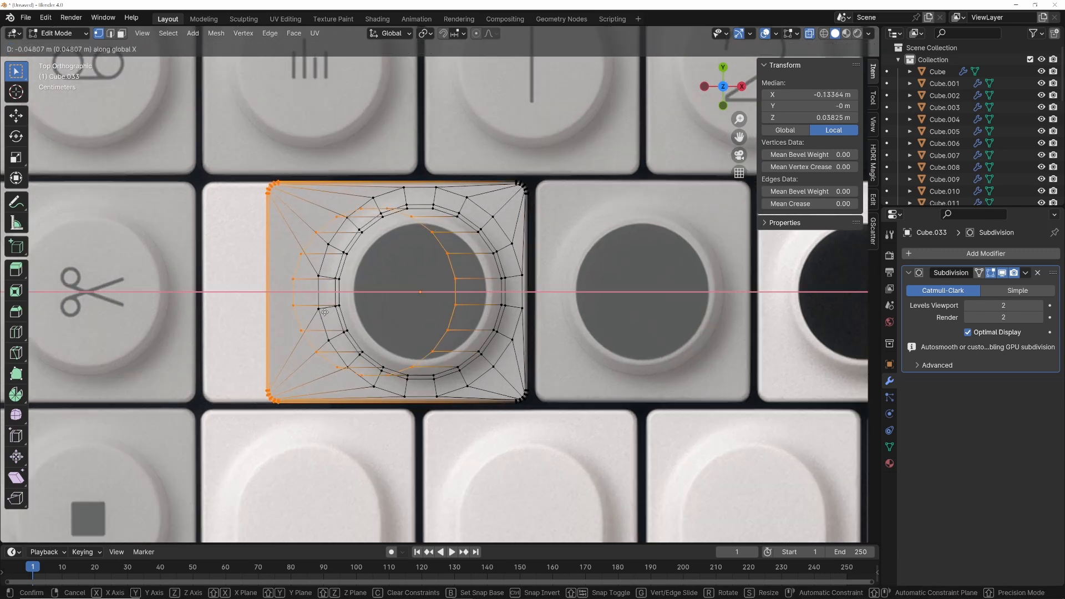
pyautogui.press('Escape')
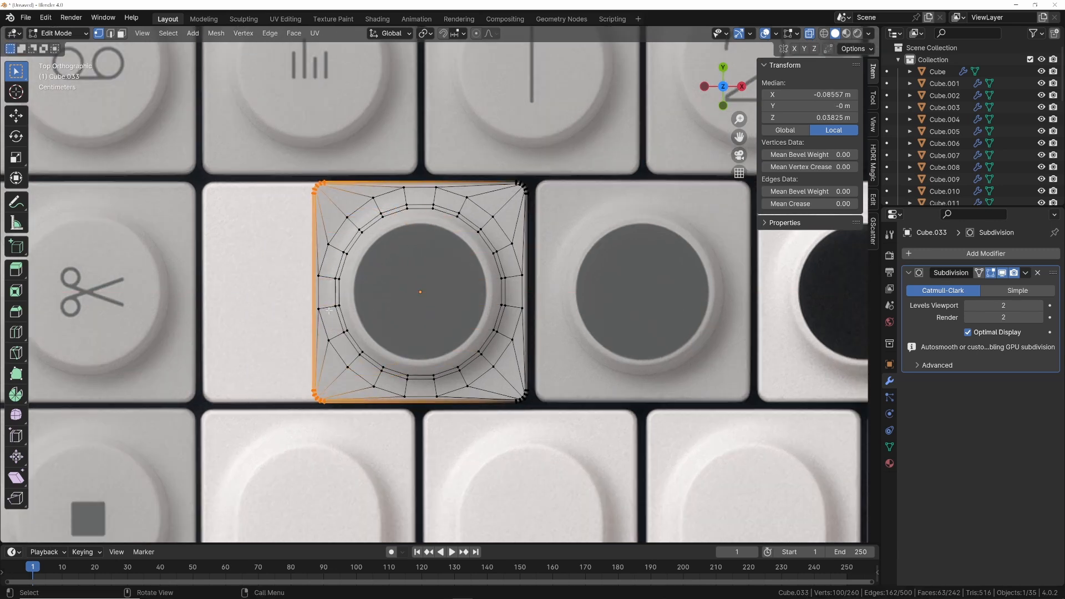
# Select only the copy's outer negative X side vertices, stretch them about 0.115 m along negative X, and check the wide key in Object Mode
pyautogui.hotkey('alt', 'a')
pyautogui.press('c')
pyautogui.moveTo(315, 397); pyautogui.dragTo(312, 355)
pyautogui.click(328, 182)
pyautogui.press('Escape')
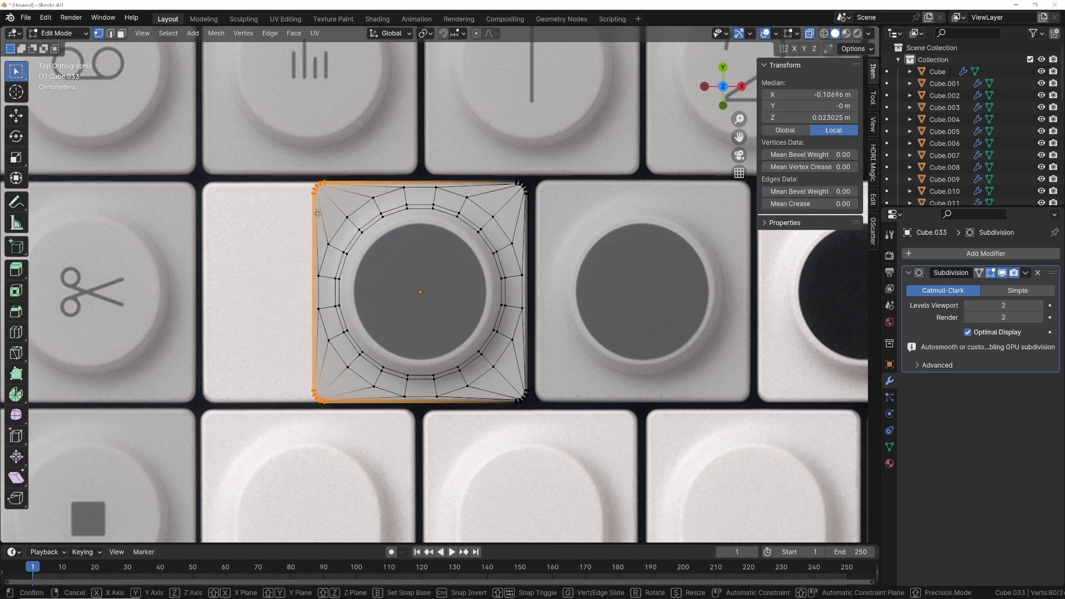
pyautogui.press('g')
pyautogui.press('x')
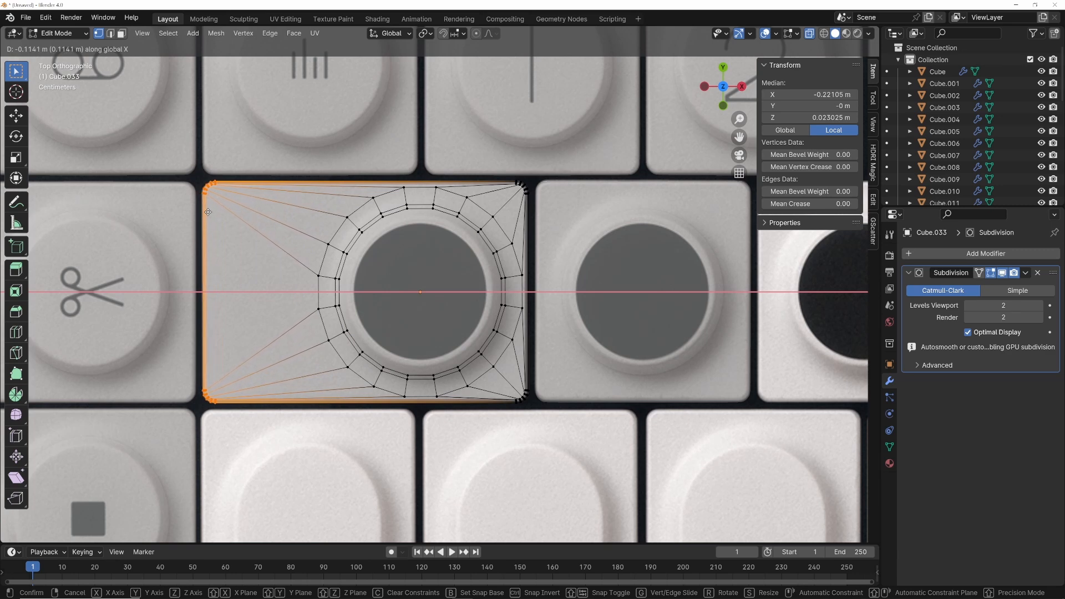
pyautogui.click(208, 212)
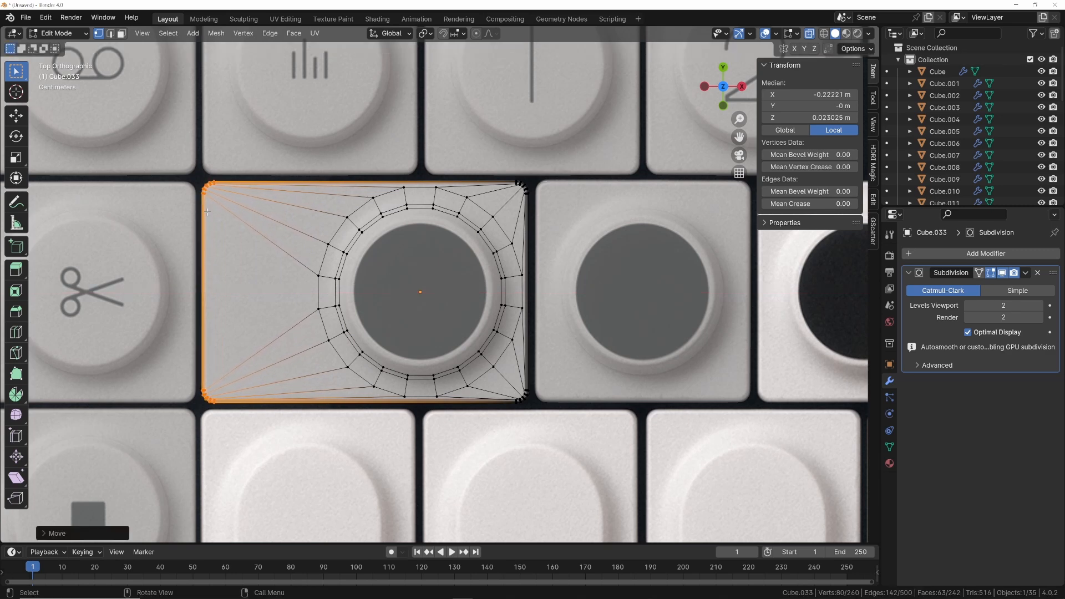
pyautogui.press('Tab')
pyautogui.moveTo(238, 237); pyautogui.dragTo(323, 218, button='middle')
pyautogui.press('`')
pyautogui.click(401, 244)
# Duplicate the wide key along X and fill the remaining wide slots of the black-cap row
pyautogui.scroll(-7, 379, 296)
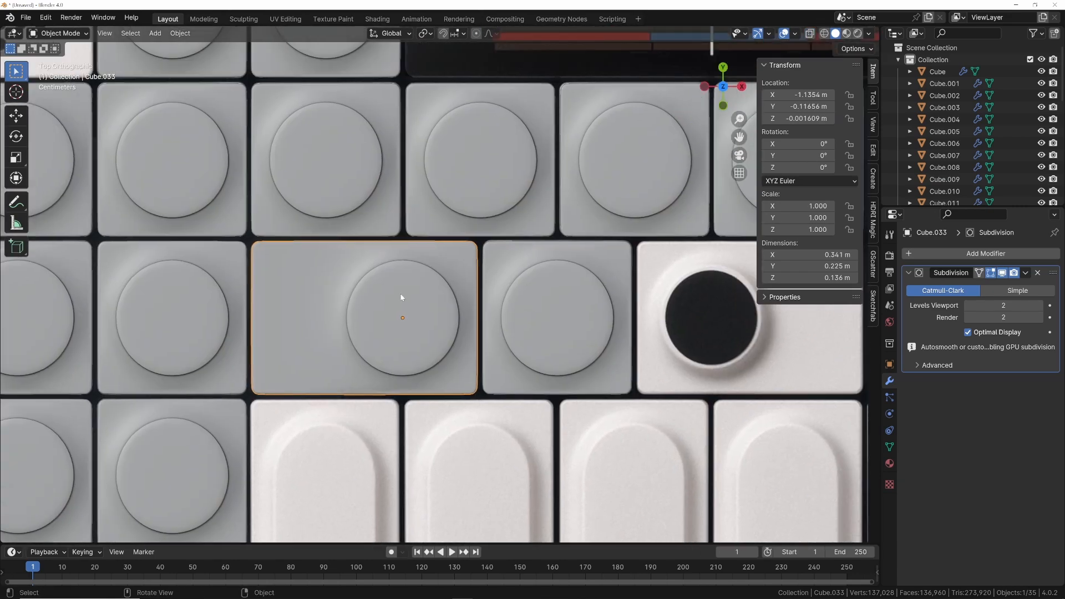
pyautogui.scroll(-2, 416, 281)
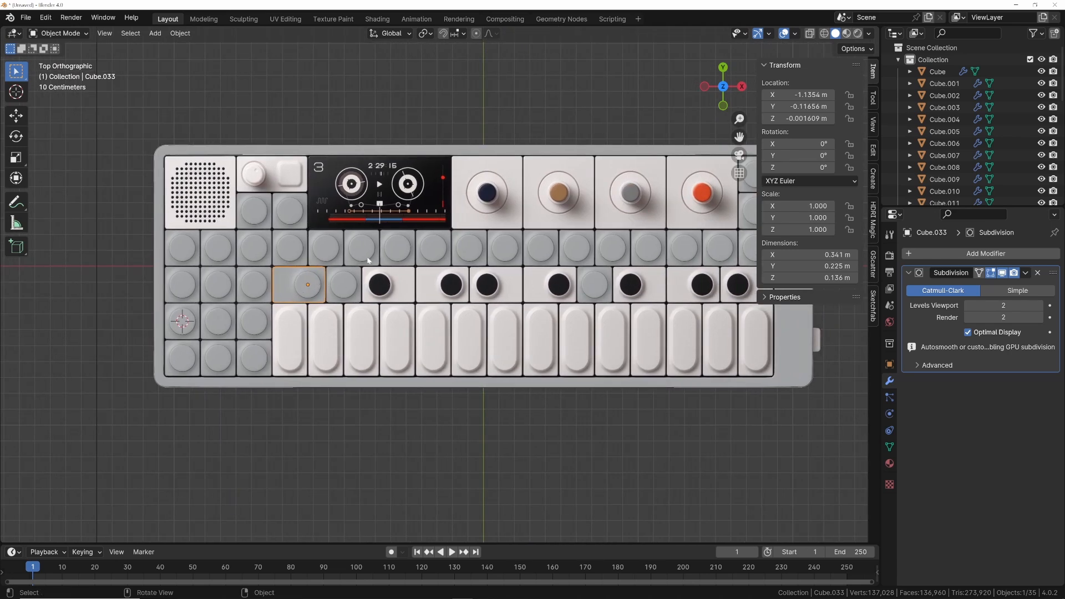
pyautogui.scroll(3, 407, 270)
pyautogui.scroll(-2, 431, 267)
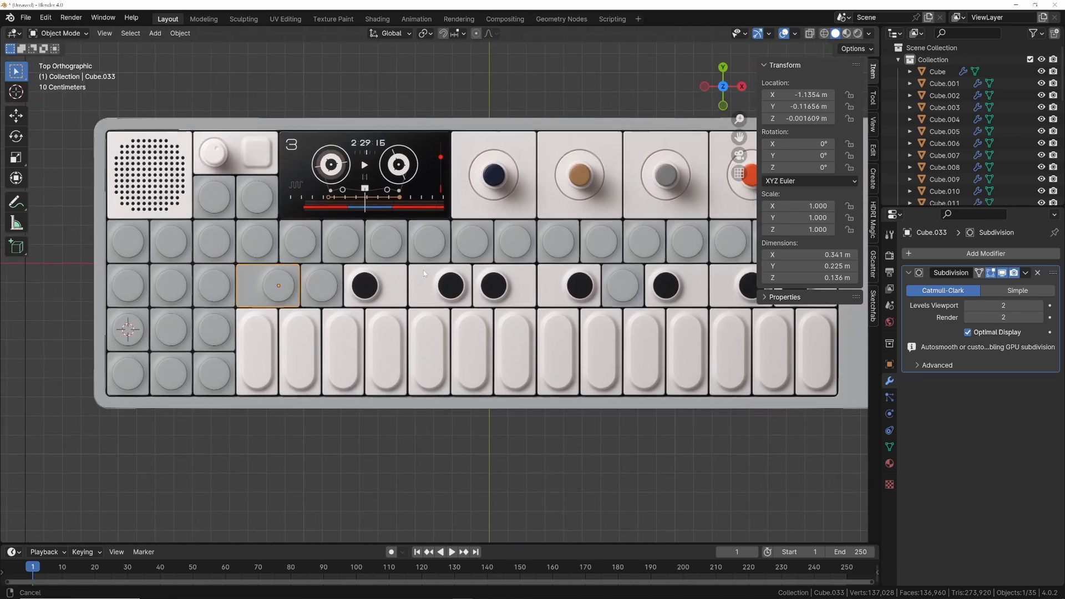
pyautogui.scroll(1, 462, 287)
pyautogui.hotkey('shift', 'd')
pyautogui.press('x')
pyautogui.click(429, 282)
pyautogui.scroll(6, 323, 199)
pyautogui.scroll(-6, 389, 266)
pyautogui.scroll(2, 183, 263)
pyautogui.hotkey('shift', 'd')
pyautogui.press('x')
pyautogui.click(630, 247)
pyautogui.scroll(-2, 451, 344)
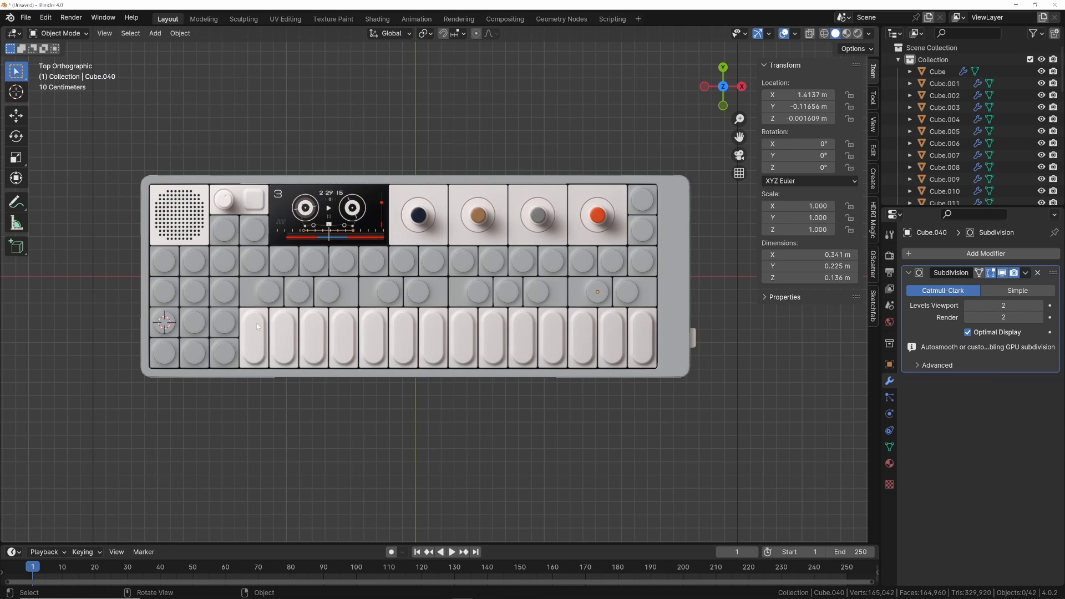
# Duplicate a square key from the black-cap row and align the copy with the upper edge of the first long piano key
pyautogui.scroll(2, 297, 304)
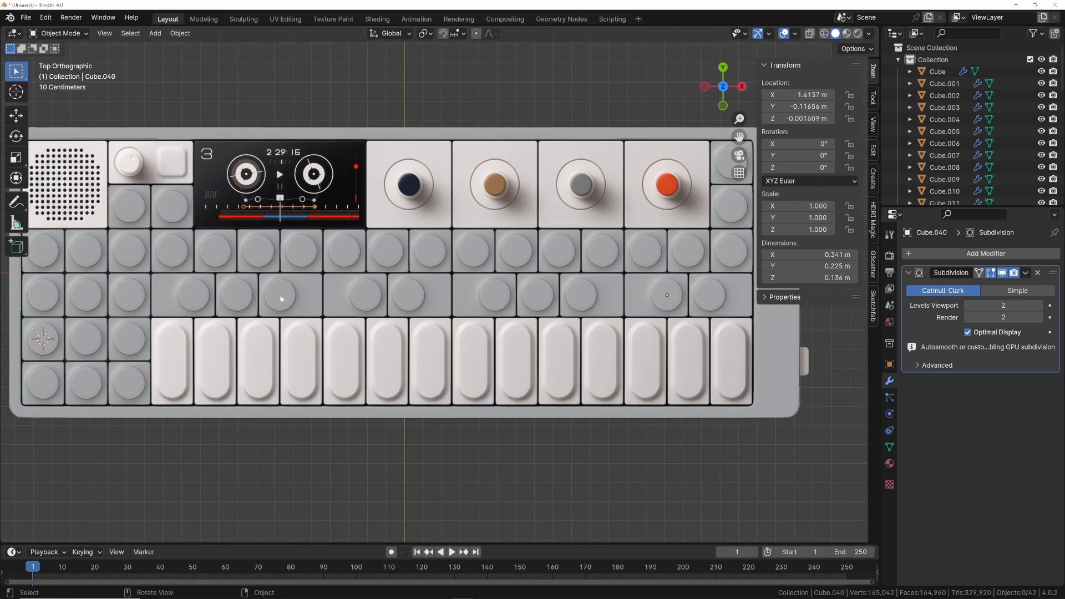
pyautogui.click(235, 298)
pyautogui.scroll(3, 238, 300)
pyautogui.keyDown('shift'); pyautogui.moveTo(238, 299); pyautogui.dragTo(486, 254, button='middle'); pyautogui.keyUp('shift')
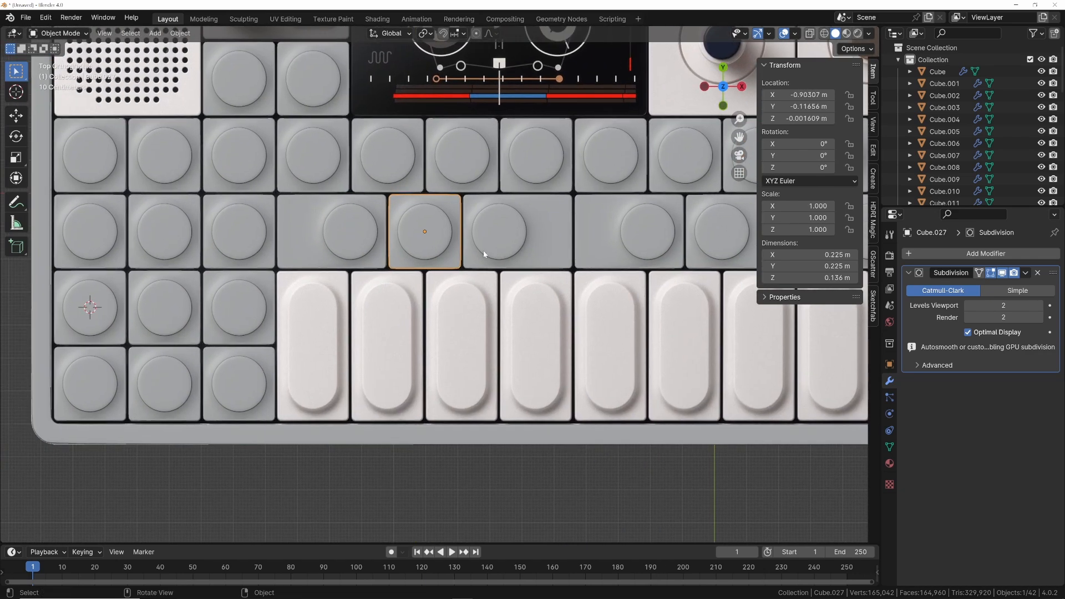
pyautogui.hotkey('shift', 'd')
pyautogui.click(370, 336)
pyautogui.scroll(4, 358, 288)
pyautogui.keyDown('shift'); pyautogui.moveTo(359, 288); pyautogui.dragTo(633, 278, button='middle'); pyautogui.keyUp('shift')
pyautogui.scroll(4, 530, 247)
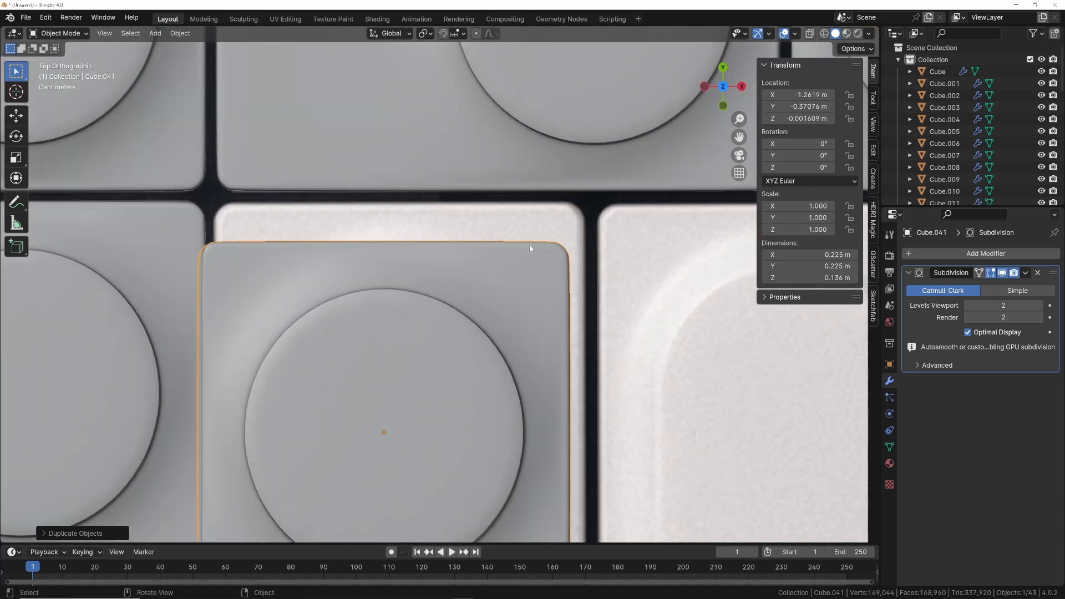
pyautogui.press('g')
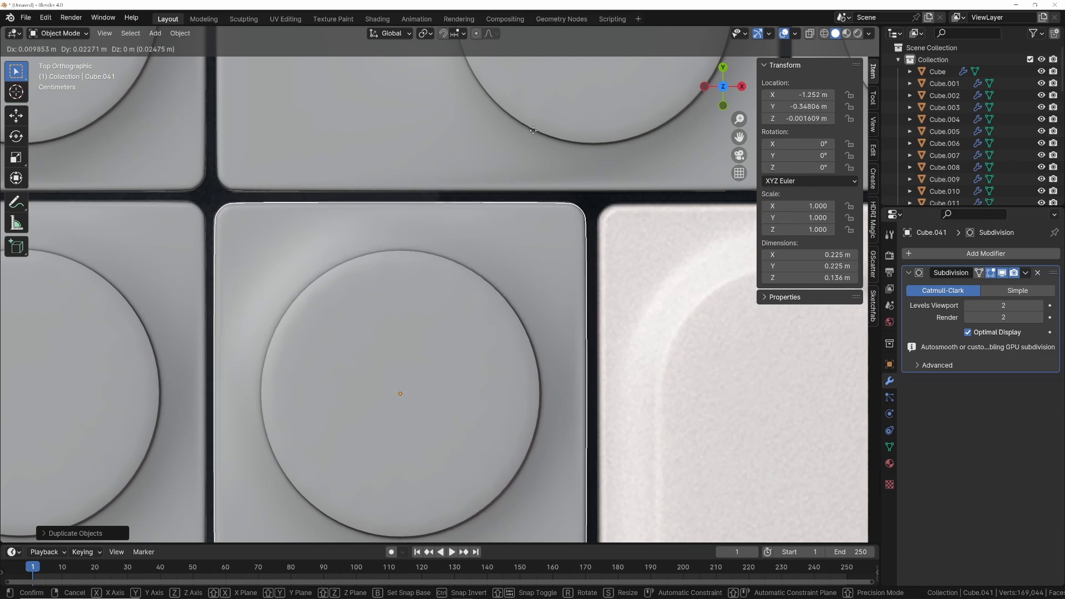
pyautogui.click(534, 132)
pyautogui.scroll(-5, 482, 243)
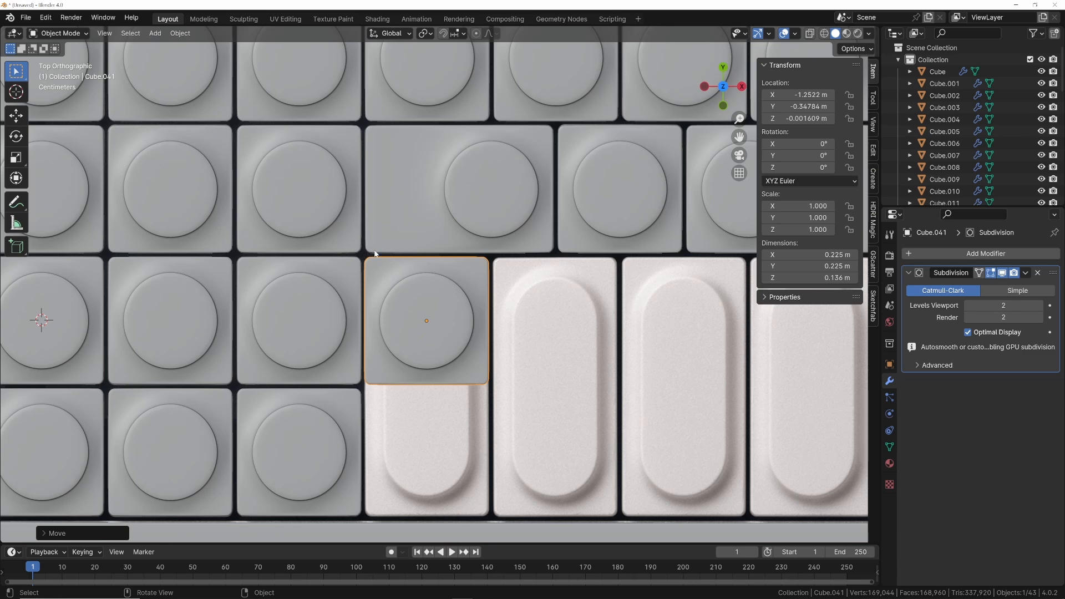
# In Edit Mode, select the lower half of the copied key and move it about 0.22 m along negative Y
pyautogui.scroll(-3, 402, 270)
pyautogui.scroll(2, 428, 218)
pyautogui.press('Tab')
pyautogui.scroll(1, 431, 217)
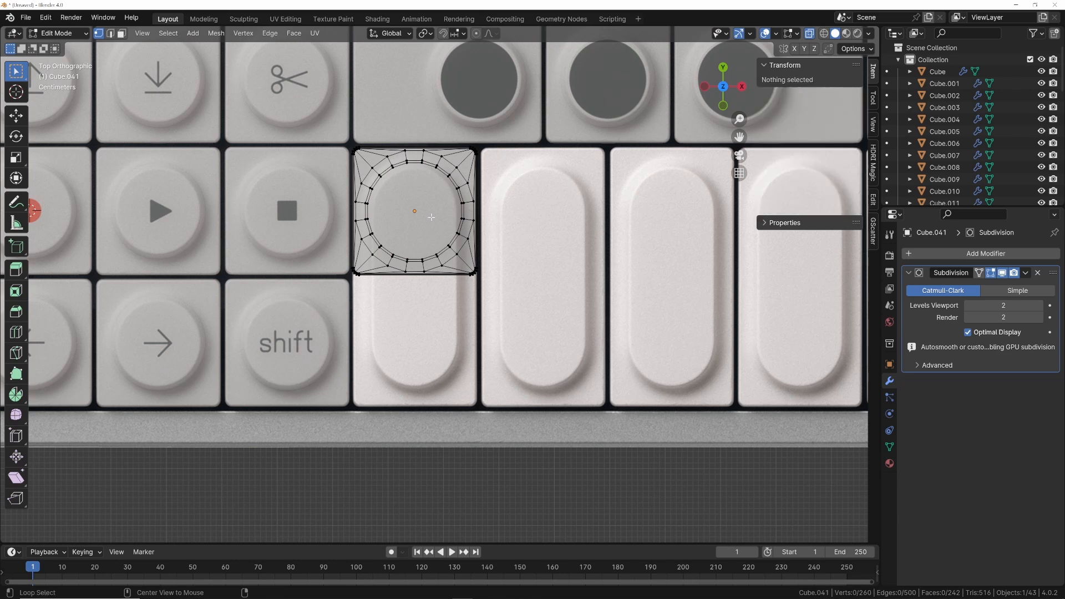
pyautogui.moveTo(333, 208); pyautogui.dragTo(483, 291)
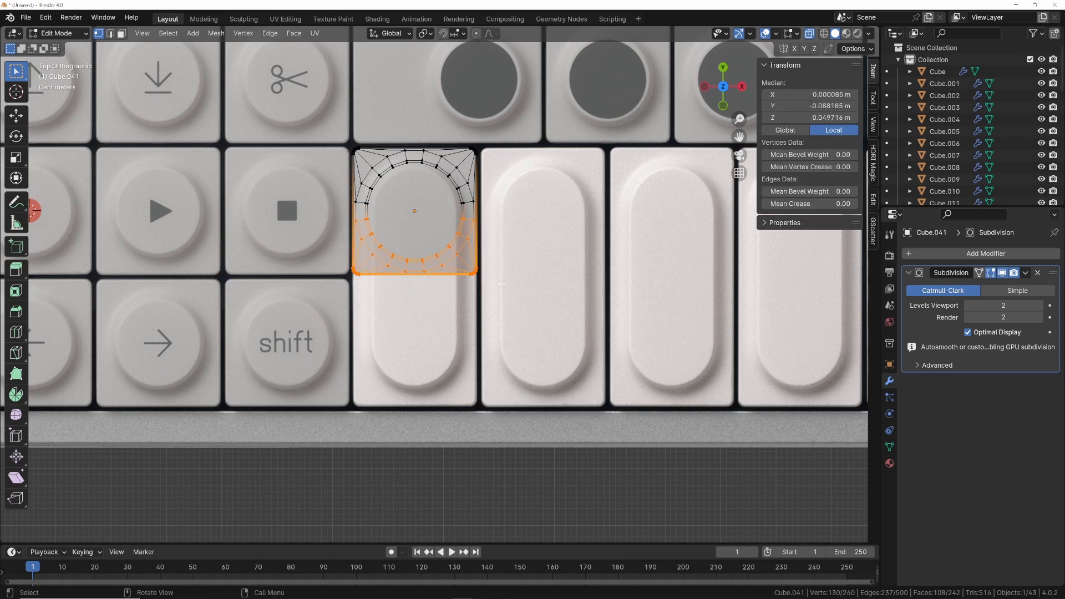
pyautogui.press('g')
pyautogui.press('y')
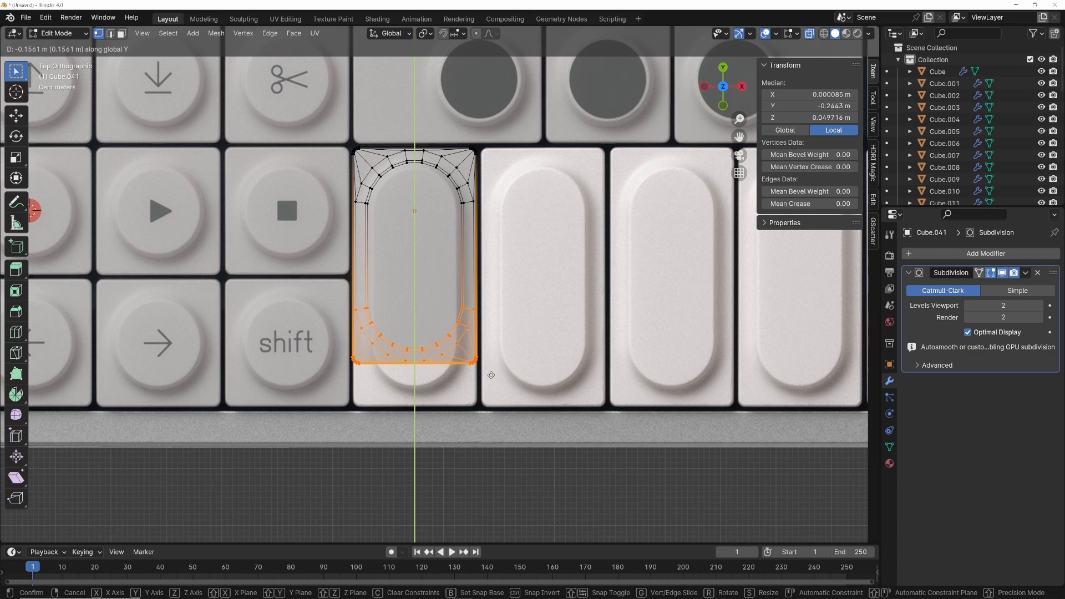
pyautogui.click(473, 385)
# Move the key's lower half about 0.011 m further along negative Y to match the reference edge and return to Object Mode
pyautogui.scroll(7, 443, 422)
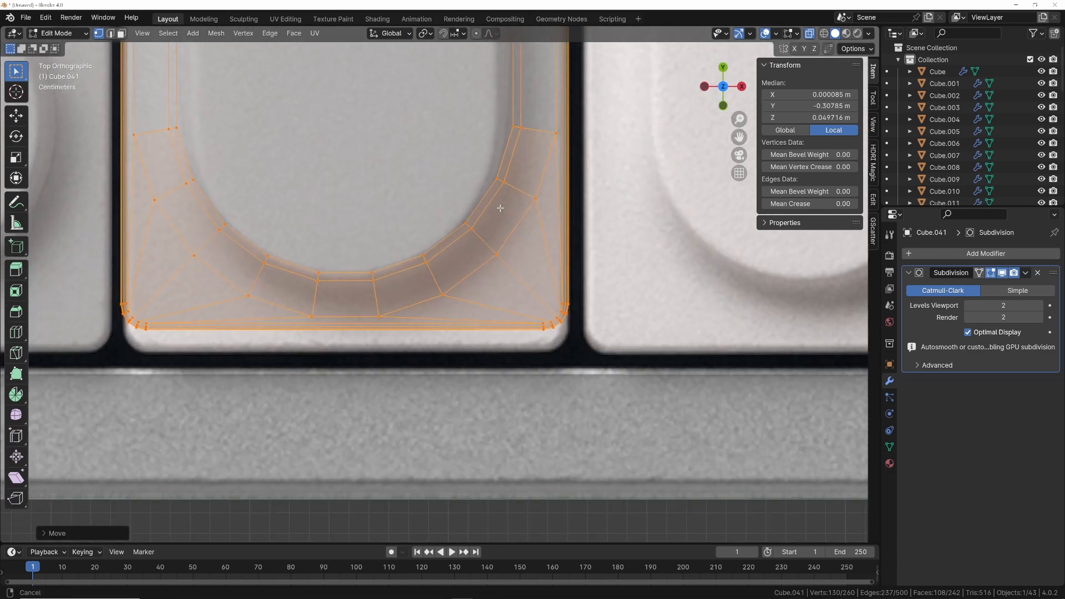
pyautogui.press('g')
pyautogui.press('y')
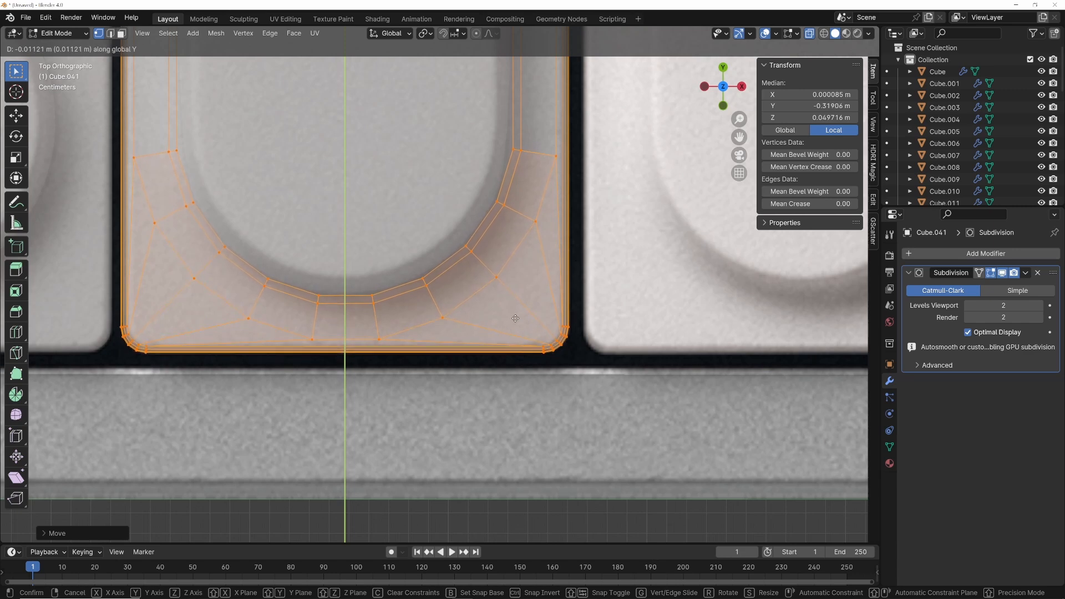
pyautogui.click(517, 312)
pyautogui.press('Tab')
pyautogui.scroll(-7, 514, 310)
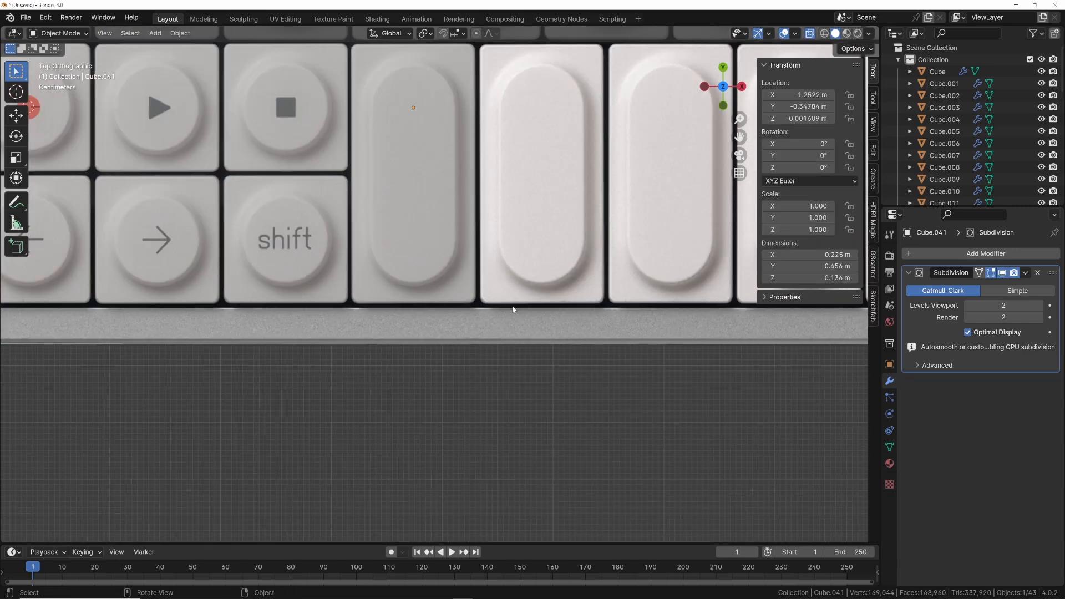
pyautogui.press('space')
pyautogui.scroll(-5, 470, 234)
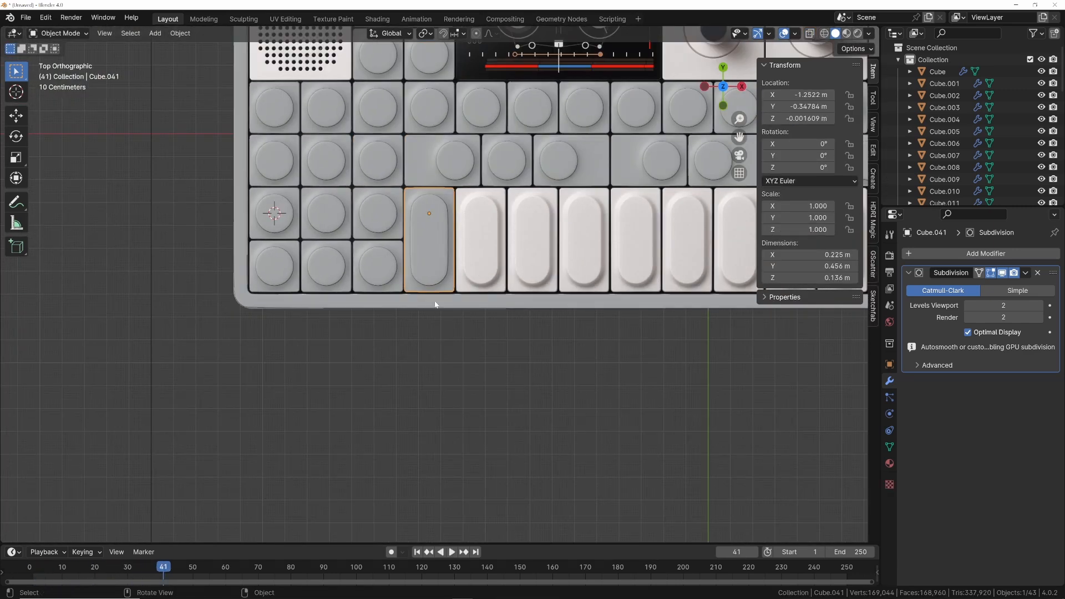
pyautogui.moveTo(158, 564); pyautogui.dragTo(28, 563)
# Duplicate the long piano key along X at about 0.231 m spacing to fill the bottom row
pyautogui.scroll(4, 438, 283)
pyautogui.keyDown('shift'); pyautogui.moveTo(451, 253); pyautogui.dragTo(442, 334, button='middle'); pyautogui.keyUp('shift')
pyautogui.scroll(-5, 435, 276)
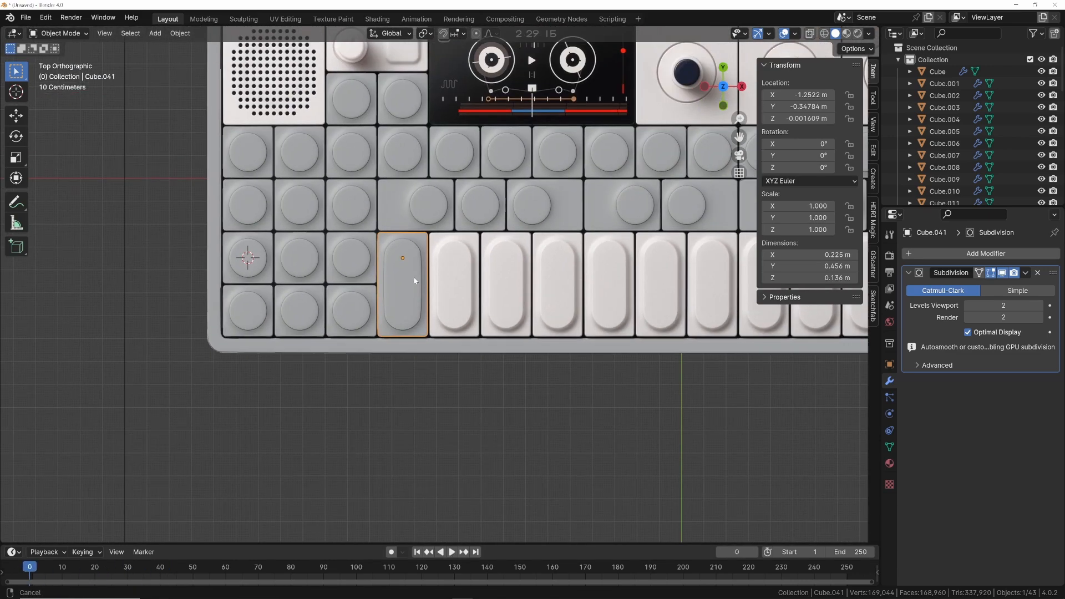
pyautogui.scroll(-1, 578, 285)
pyautogui.keyDown('shift'); pyautogui.moveTo(578, 284); pyautogui.dragTo(387, 298, button='middle'); pyautogui.keyUp('shift')
pyautogui.keyDown('shift'); pyautogui.moveTo(178, 317); pyautogui.dragTo(432, 282, button='middle'); pyautogui.keyUp('shift')
pyautogui.scroll(1, 203, 318)
pyautogui.scroll(2, 366, 297)
pyautogui.scroll(4, 433, 282)
pyautogui.hotkey('shift', 'd')
pyautogui.press('x')
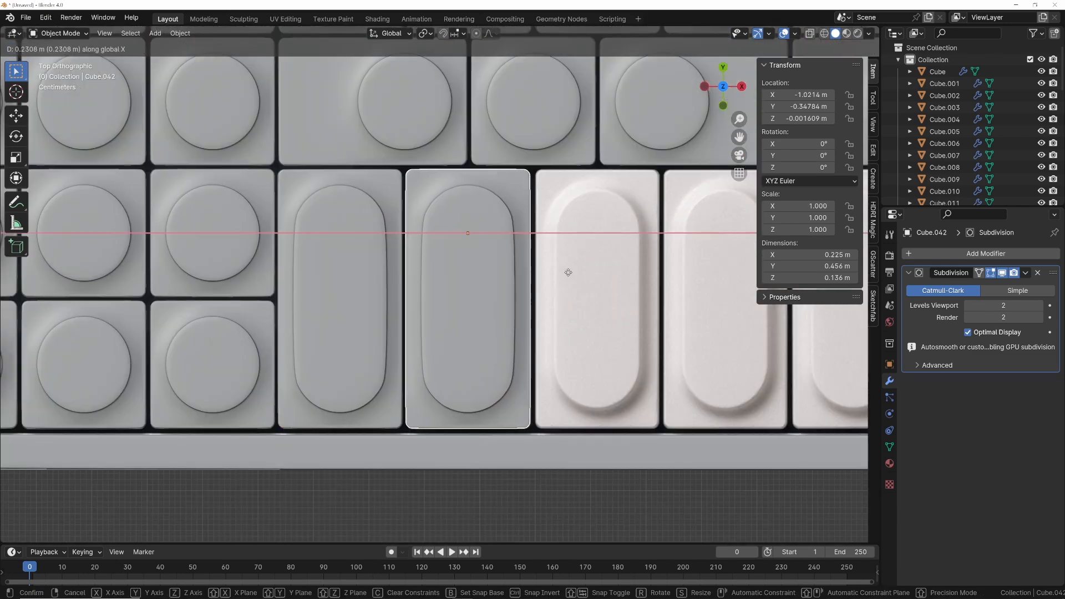
pyautogui.click(577, 264)
pyautogui.scroll(-6, 576, 262)
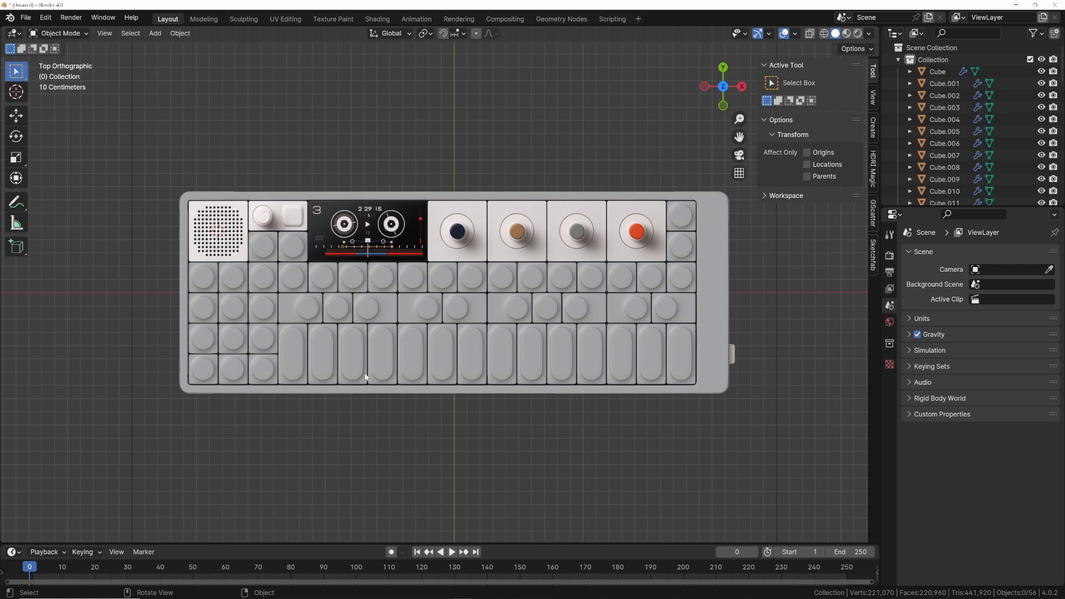
# Add a cube at the 3D cursor in the center of the speaker grille
pyautogui.keyDown('shift'); pyautogui.moveTo(258, 268); pyautogui.dragTo(359, 312, button='middle'); pyautogui.keyUp('shift')
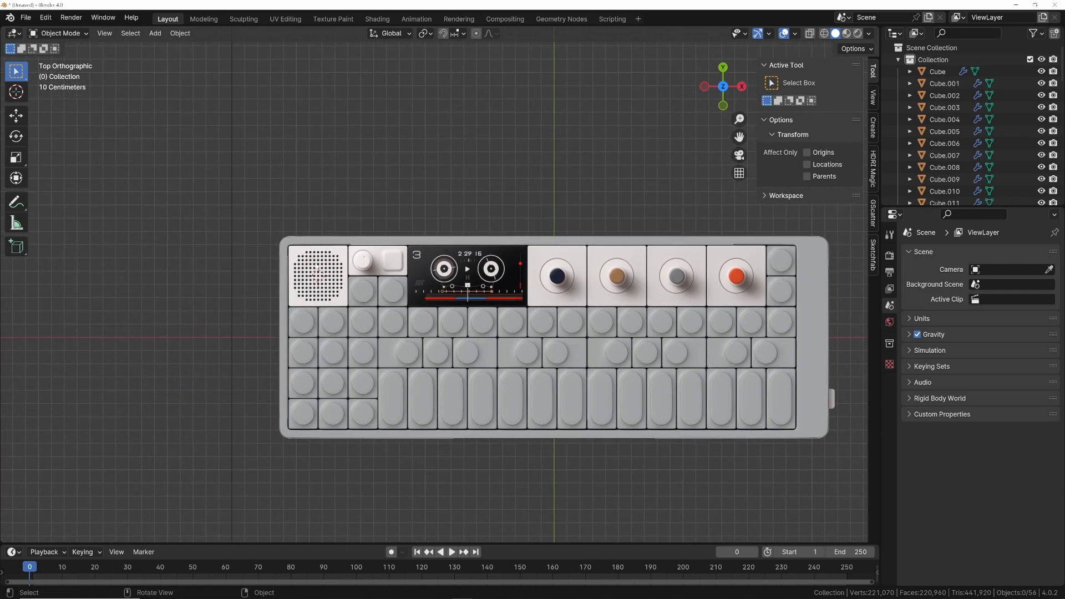
pyautogui.scroll(3, 328, 283)
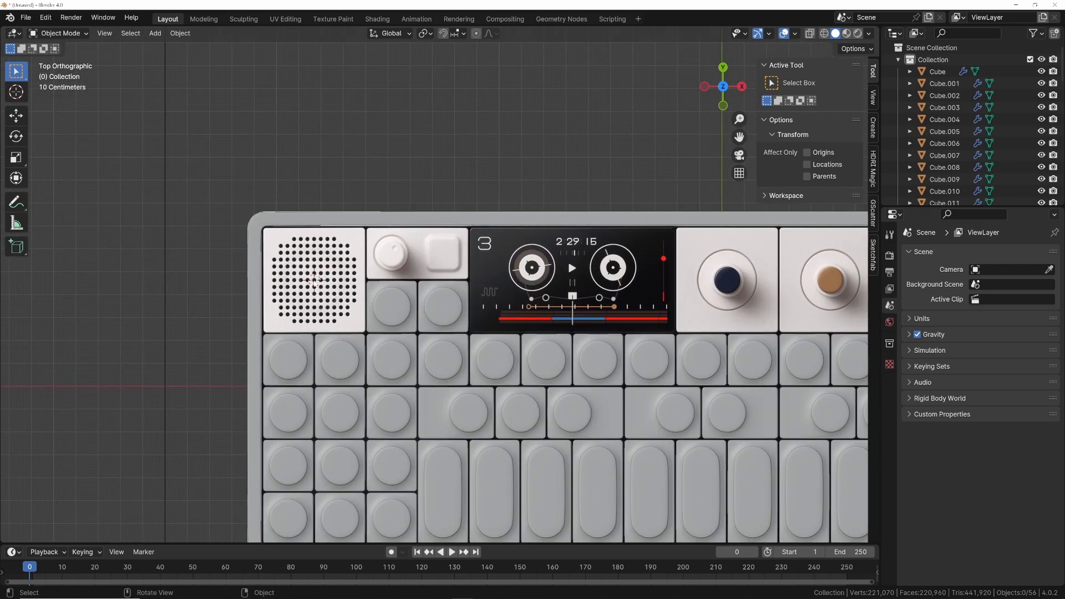
pyautogui.scroll(3, 373, 284)
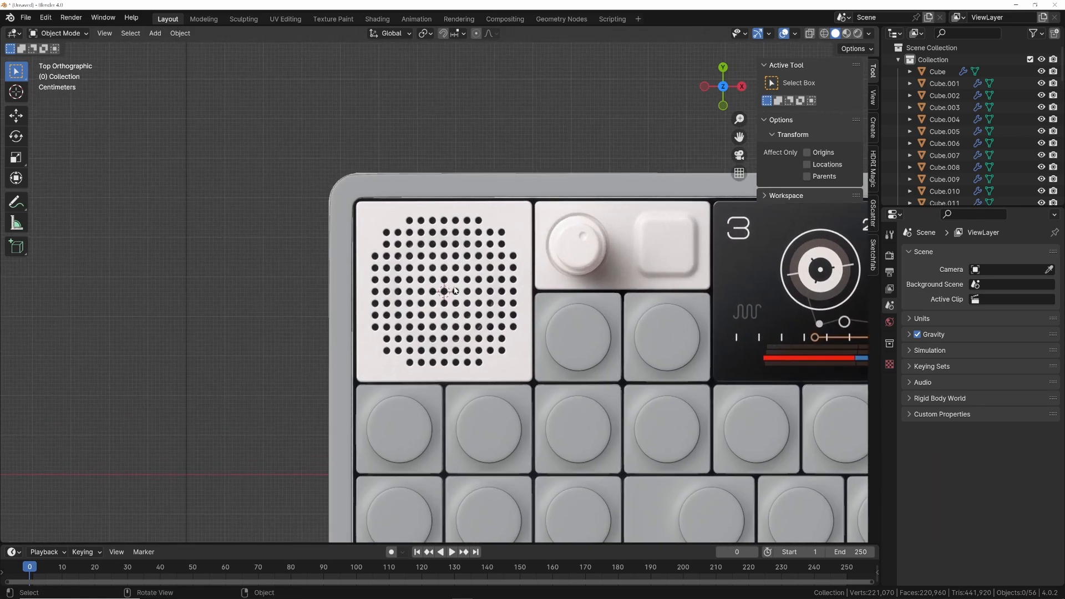
pyautogui.hotkey('shift', 'a')
pyautogui.moveTo(454, 286)
pyautogui.click(502, 295)
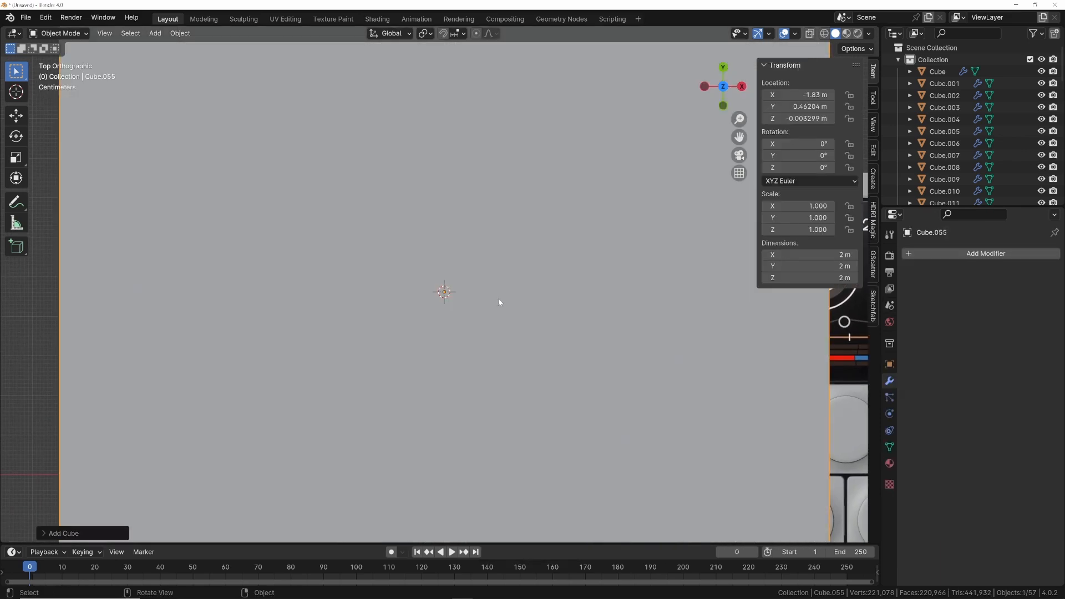
# In Edit Mode, scale the whole cube down to roughly the outline of the speaker tile
pyautogui.scroll(-3, 516, 304)
pyautogui.scroll(1, 530, 304)
pyautogui.press('Tab')
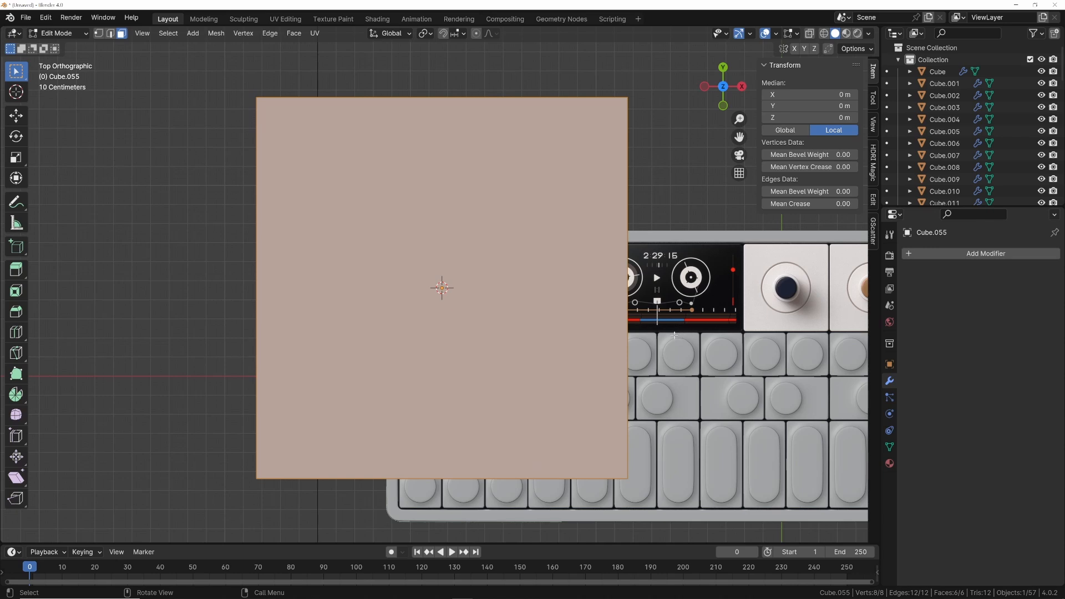
pyautogui.press('s')
pyautogui.scroll(2, 507, 315)
pyautogui.press('s')
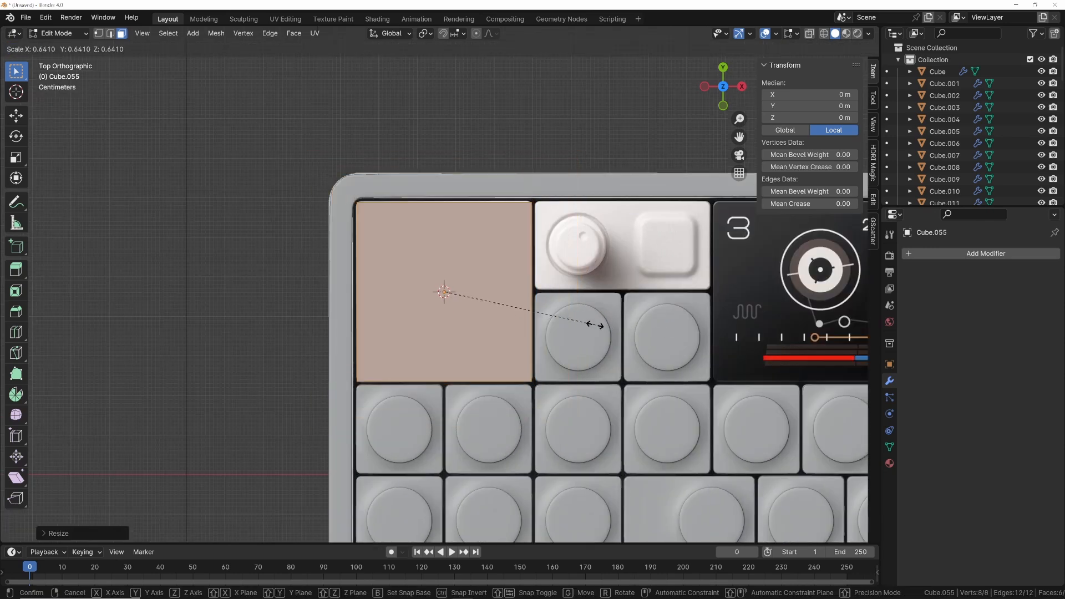
pyautogui.click(598, 318)
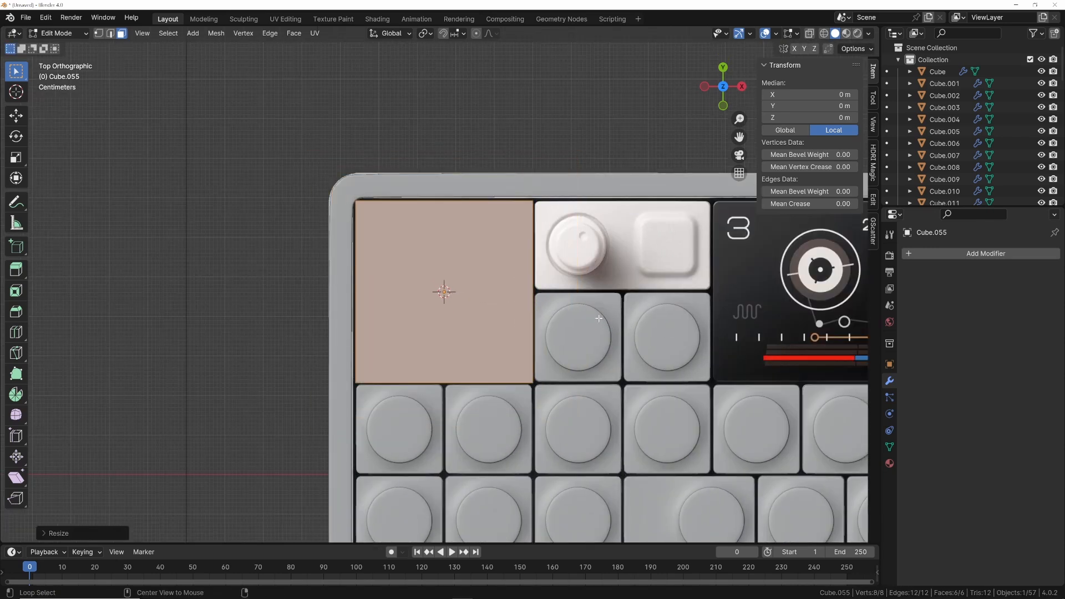
# Scale the cube by about 0.998 against the see-through reference and move it about 0.0002 m along X
pyautogui.scroll(5, 499, 266)
pyautogui.scroll(1, 499, 266)
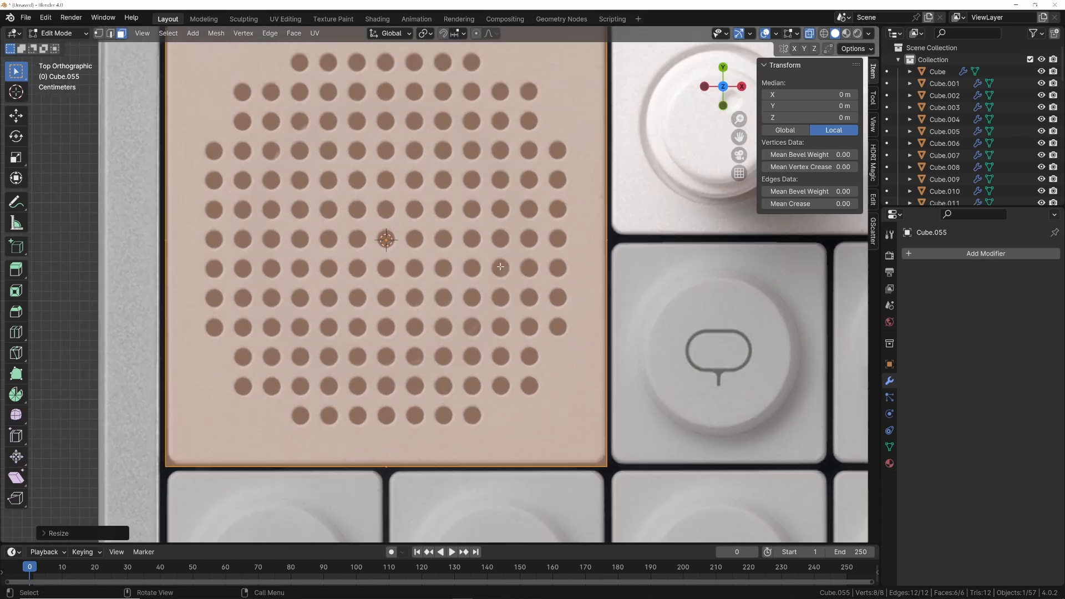
pyautogui.press('s')
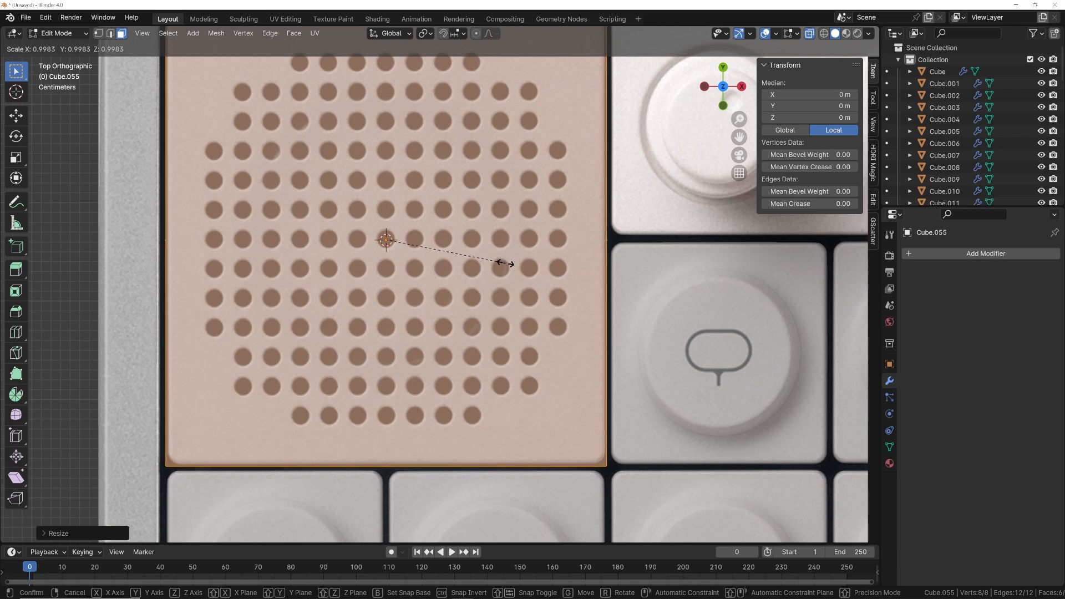
pyautogui.click(503, 263)
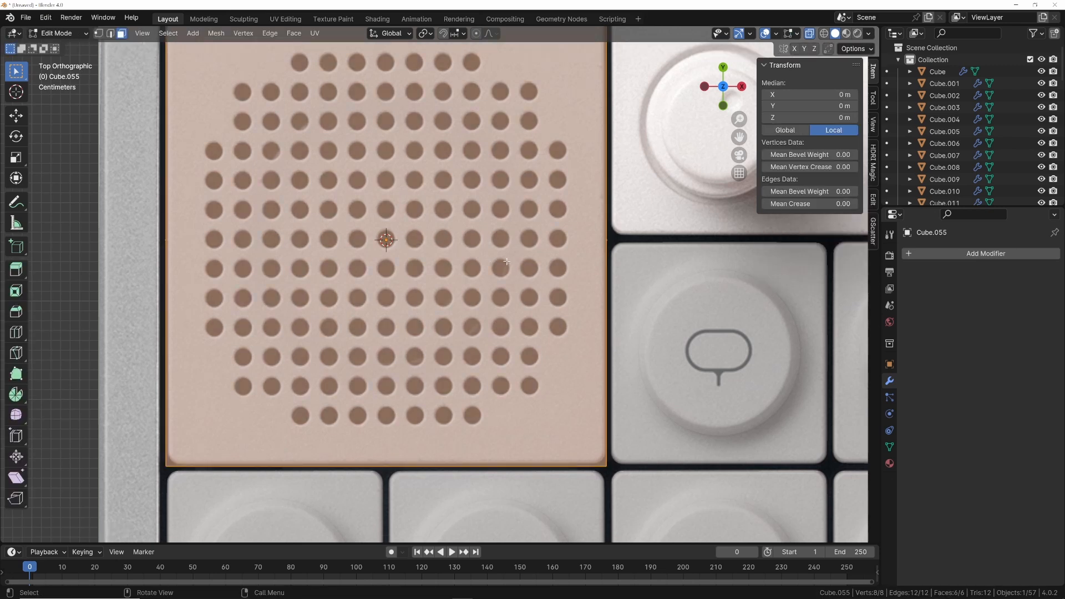
pyautogui.keyDown('shift'); pyautogui.moveTo(506, 261); pyautogui.dragTo(507, 313, button='middle'); pyautogui.keyUp('shift')
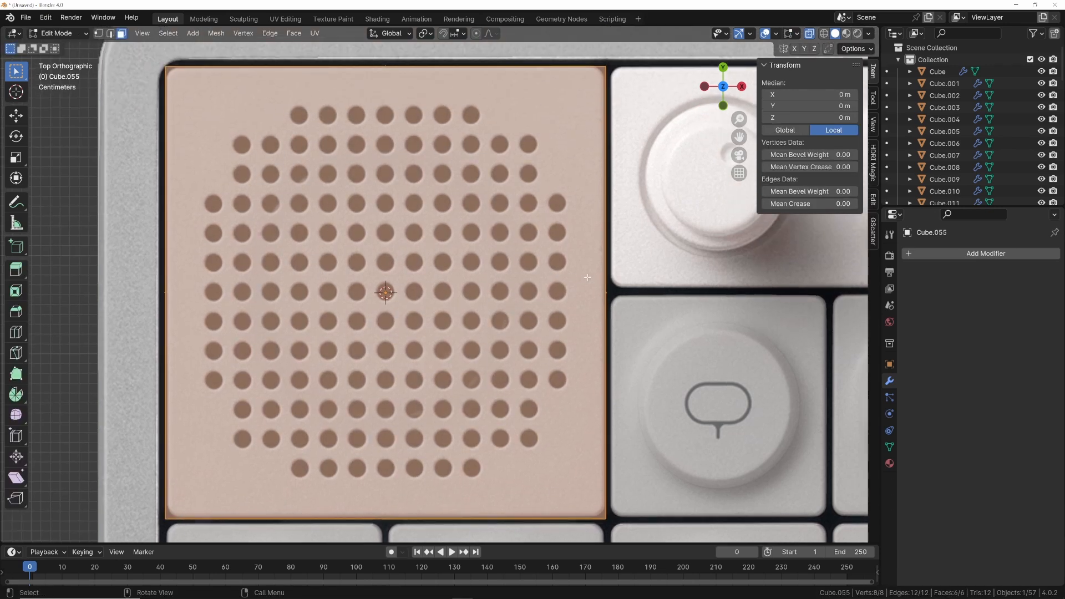
pyautogui.press('g')
pyautogui.press('x')
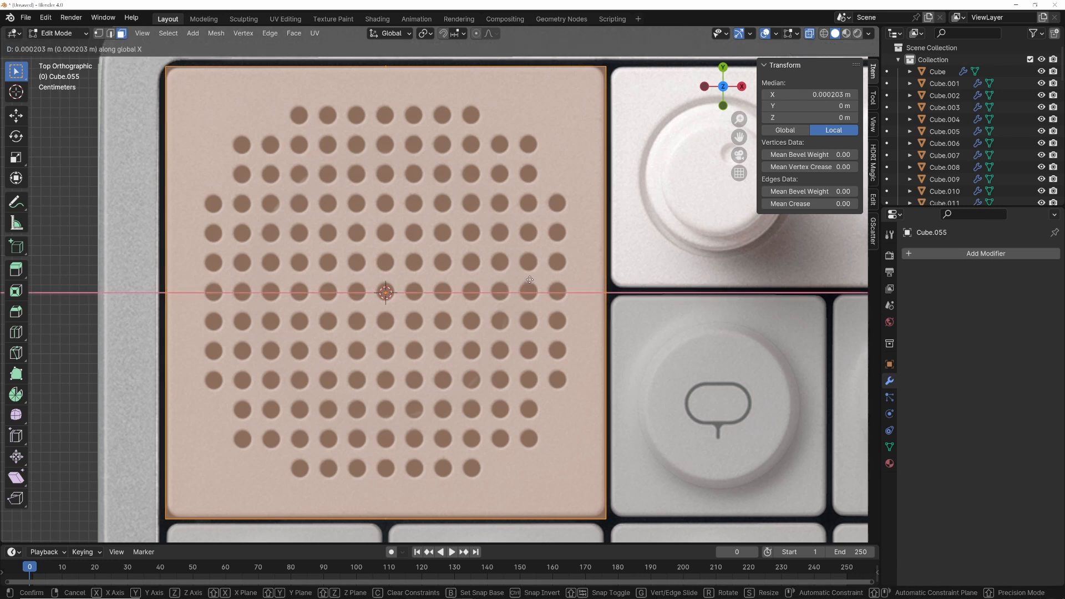
pyautogui.click(529, 280)
# Scale the cube to about 0.458 m per side and nudge it slightly along Y to fit the speaker tile
pyautogui.press('s')
pyautogui.click(570, 290)
pyautogui.press('g')
pyautogui.press('y')
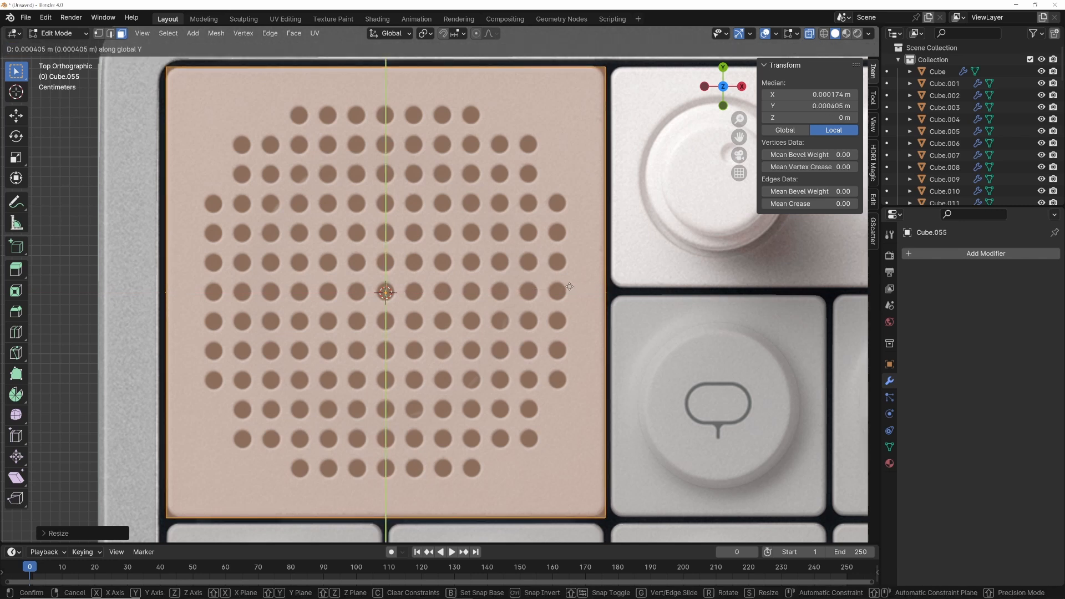
pyautogui.click(569, 286)
# Return to Object Mode and set the speaker cube's origin to its geometry
pyautogui.scroll(-4, 484, 276)
pyautogui.press('Tab')
pyautogui.moveTo(484, 275); pyautogui.dragTo(380, 195, button='middle')
pyautogui.rightClick(381, 196)
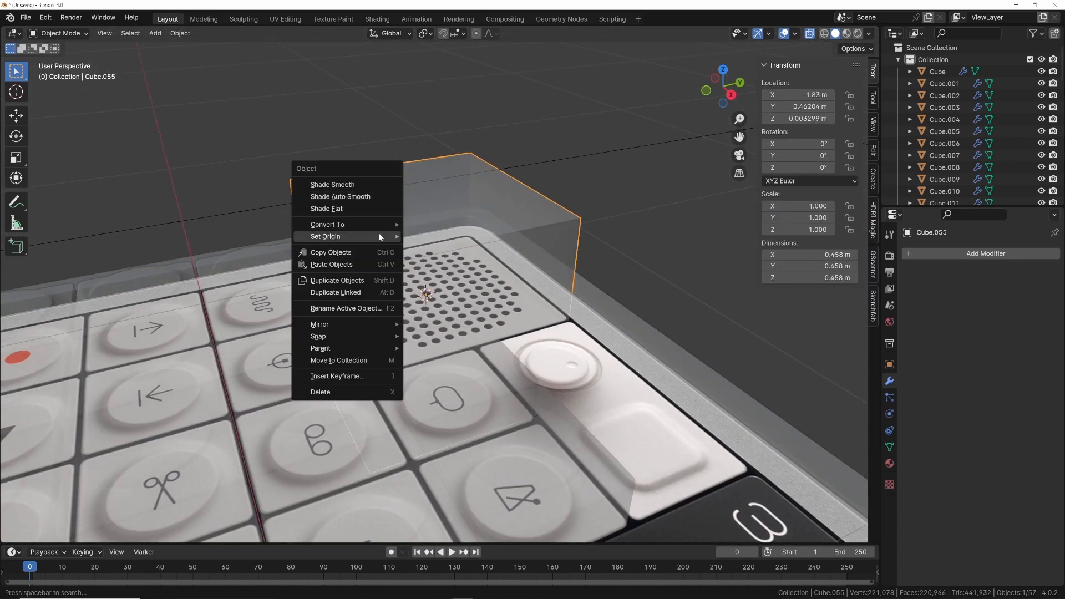
pyautogui.moveTo(397, 236)
pyautogui.click(440, 254)
# Working from the right view in Edit Mode, raise the cube's lower vertices about 0.2 m along Z to the base level of the keys
pyautogui.press('KP_7')
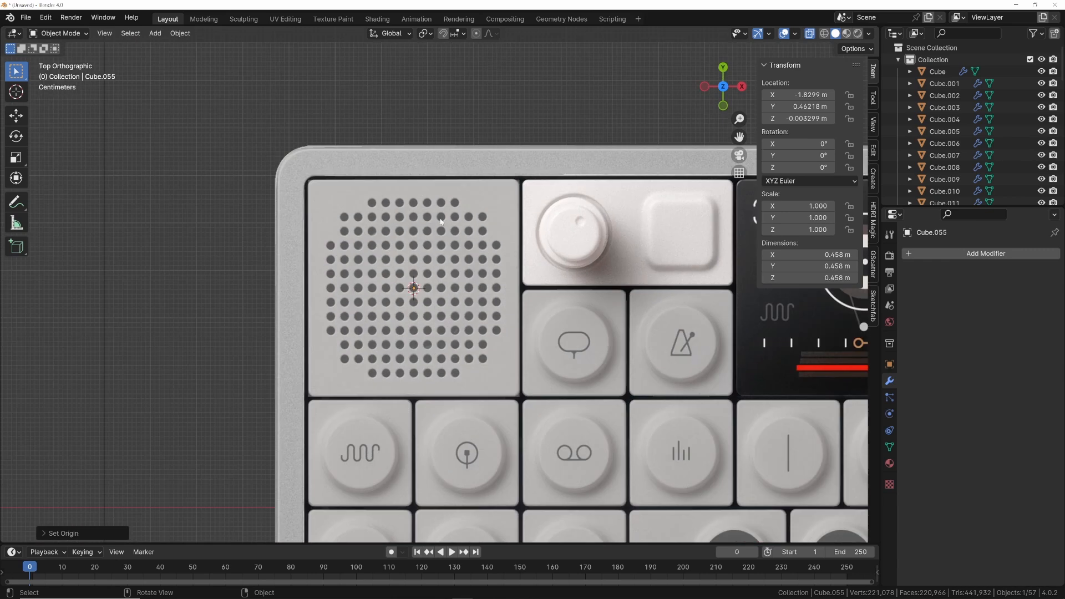
pyautogui.press('KP_3')
pyautogui.scroll(-2, 491, 271)
pyautogui.press('Tab')
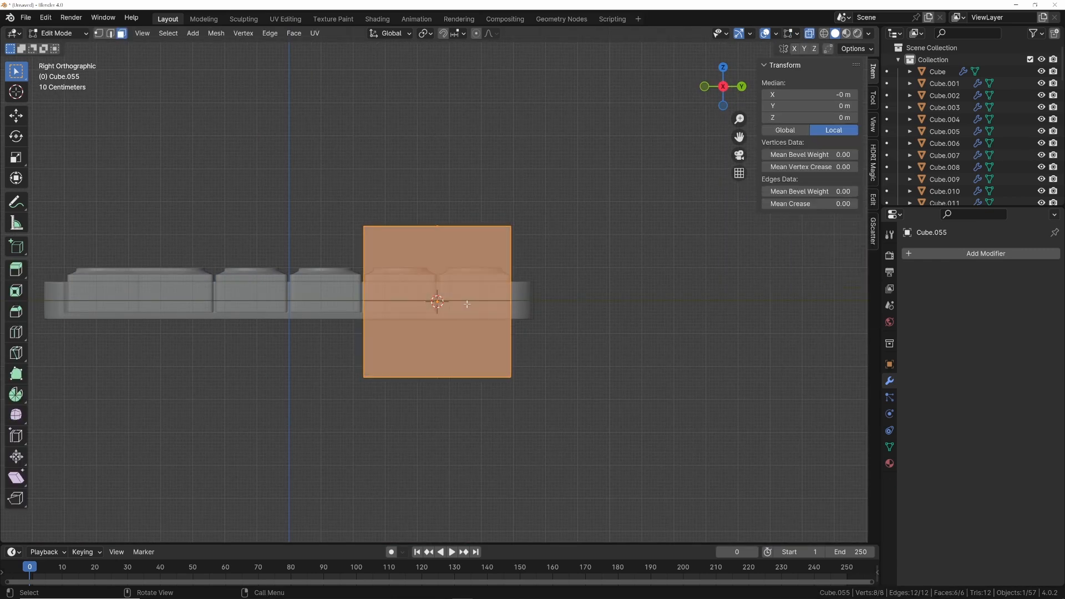
pyautogui.press('1')
pyautogui.moveTo(323, 343); pyautogui.dragTo(526, 402)
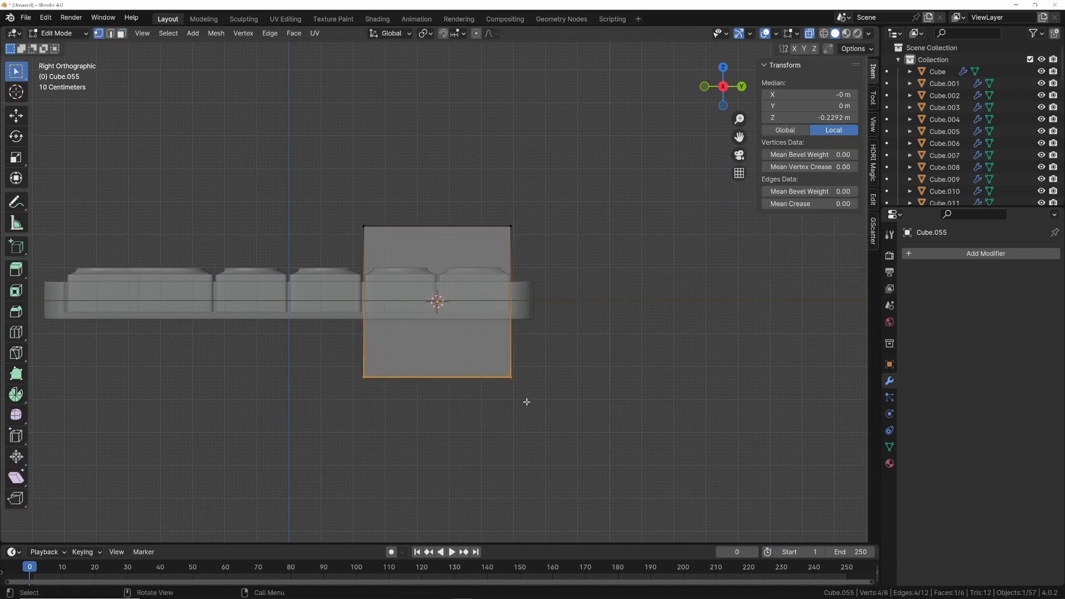
pyautogui.scroll(4, 526, 401)
pyautogui.press('g')
pyautogui.press('z')
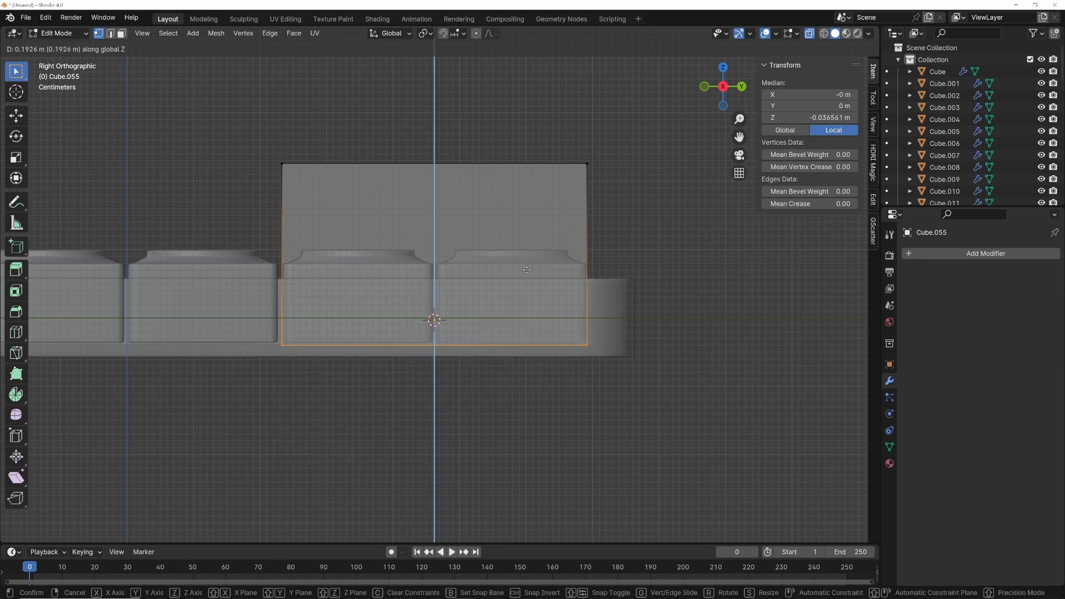
pyautogui.click(526, 267)
# Lower the cube's upper vertices about 0.147 m along Z to the shoulder height of the keys and return to Object Mode
pyautogui.moveTo(248, 142); pyautogui.dragTo(593, 216)
pyautogui.press('g')
pyautogui.press('z')
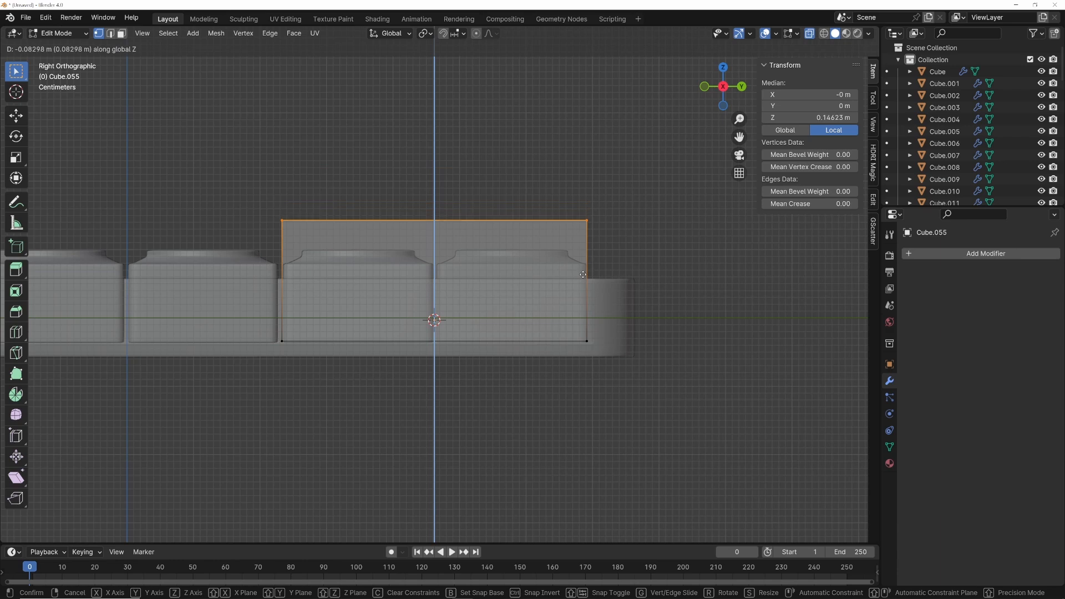
pyautogui.click(578, 316)
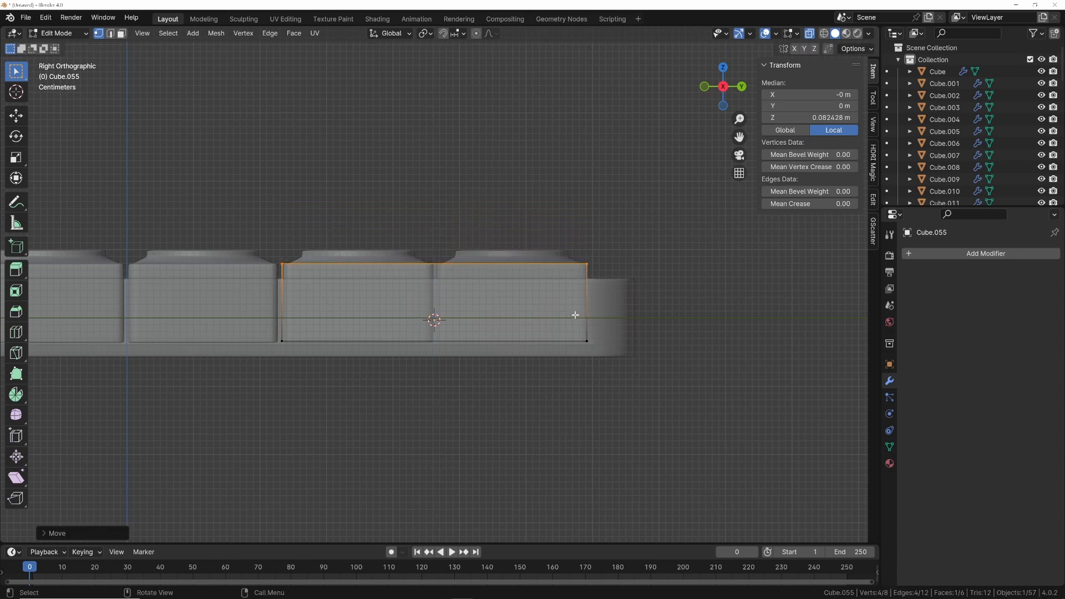
pyautogui.press('KP_7')
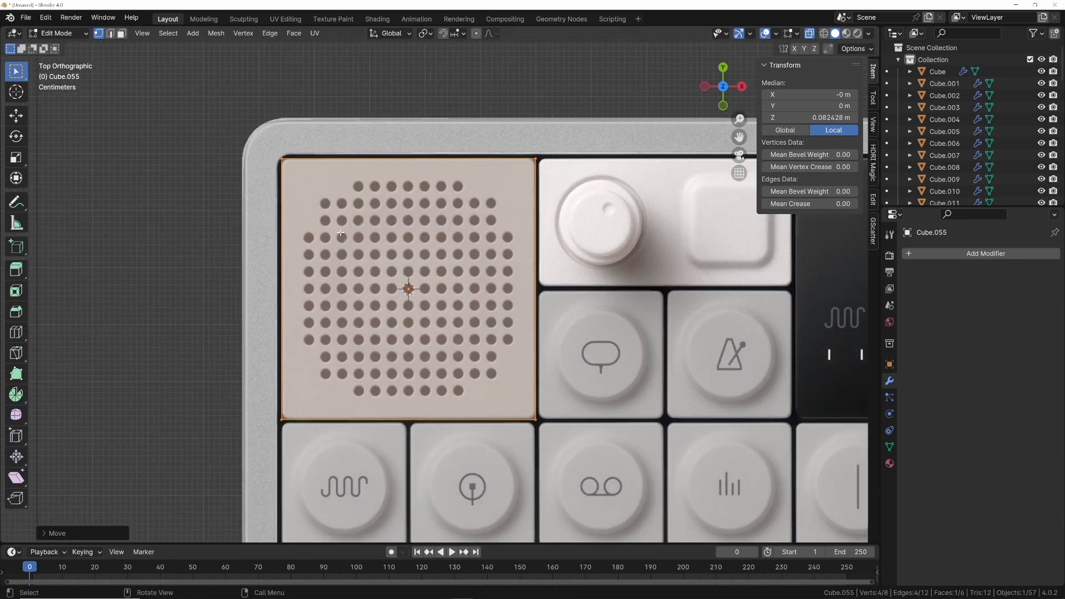
pyautogui.moveTo(340, 231); pyautogui.dragTo(400, 251, button='middle')
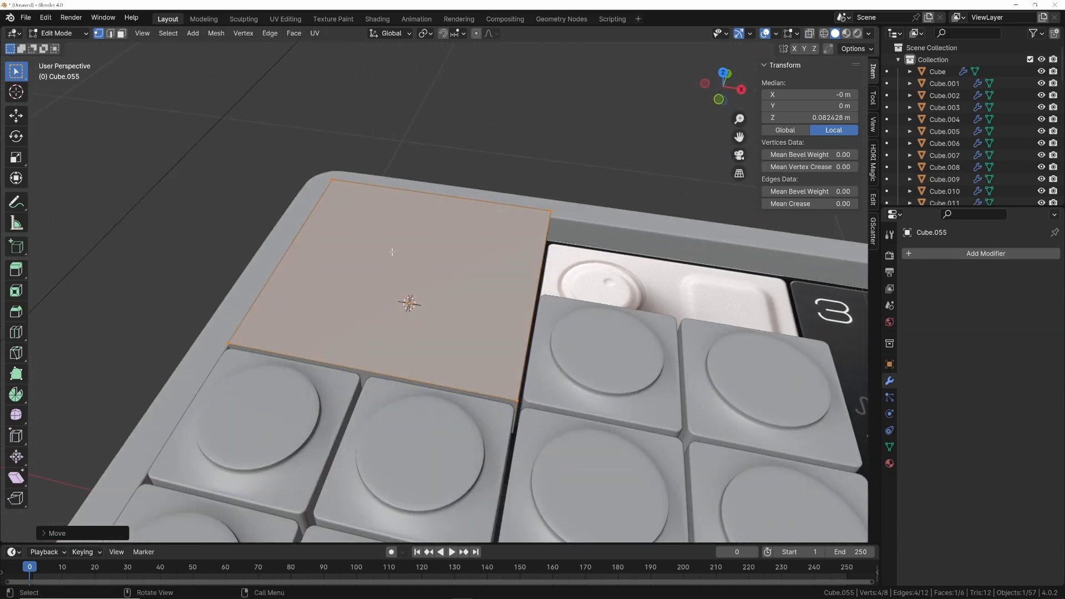
pyautogui.press('Tab')
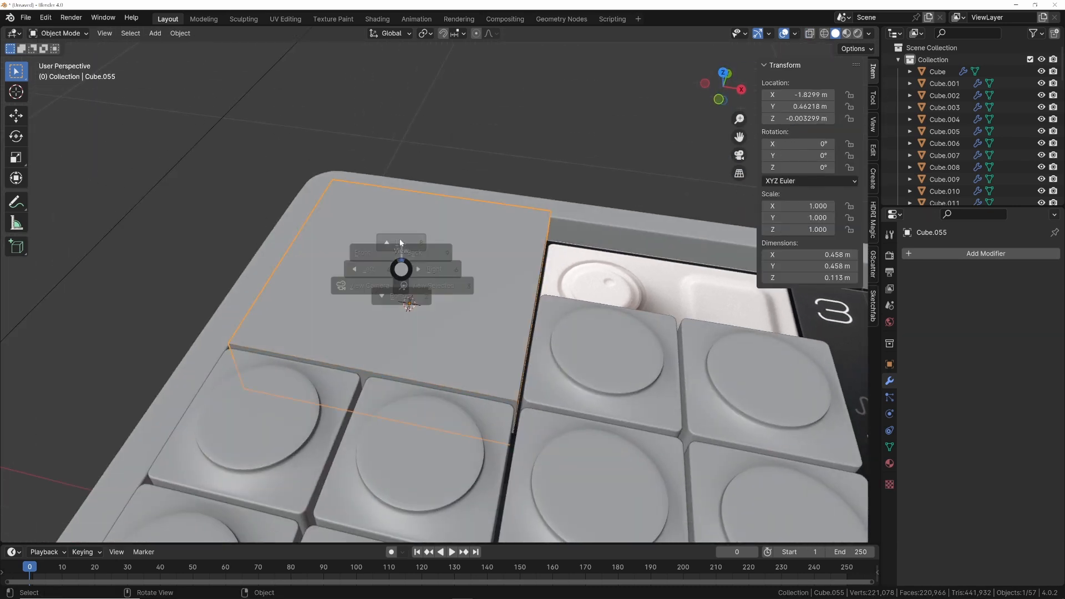
# Add a Bevel modifier to the speaker block
pyautogui.click(405, 248)
pyautogui.keyDown('shift'); pyautogui.moveTo(390, 193); pyautogui.dragTo(361, 182, button='middle'); pyautogui.keyUp('shift')
pyautogui.scroll(2, 438, 332)
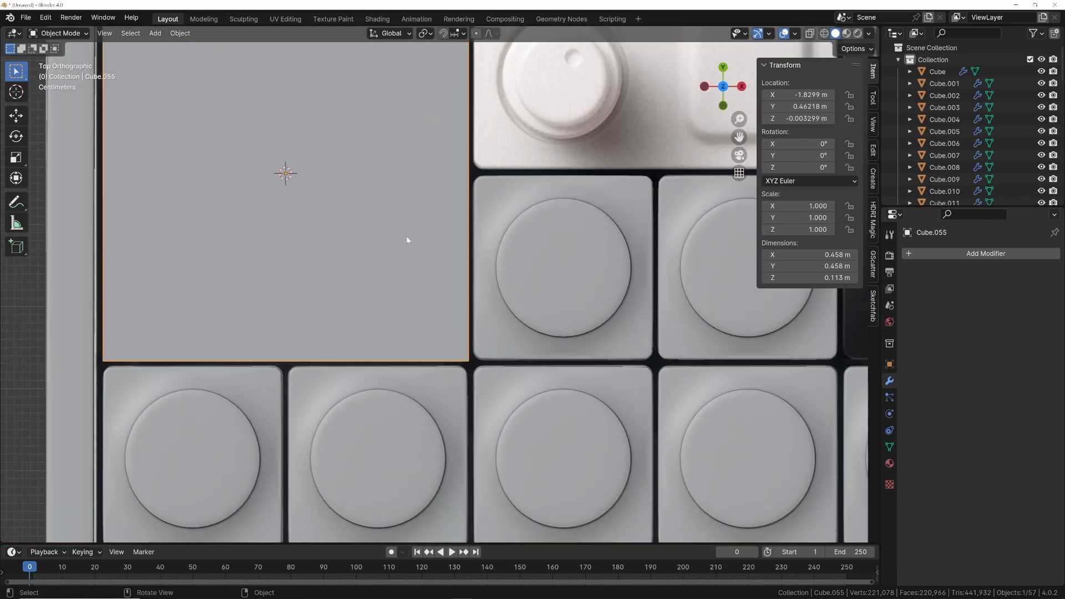
pyautogui.click(923, 253)
pyautogui.write('b')
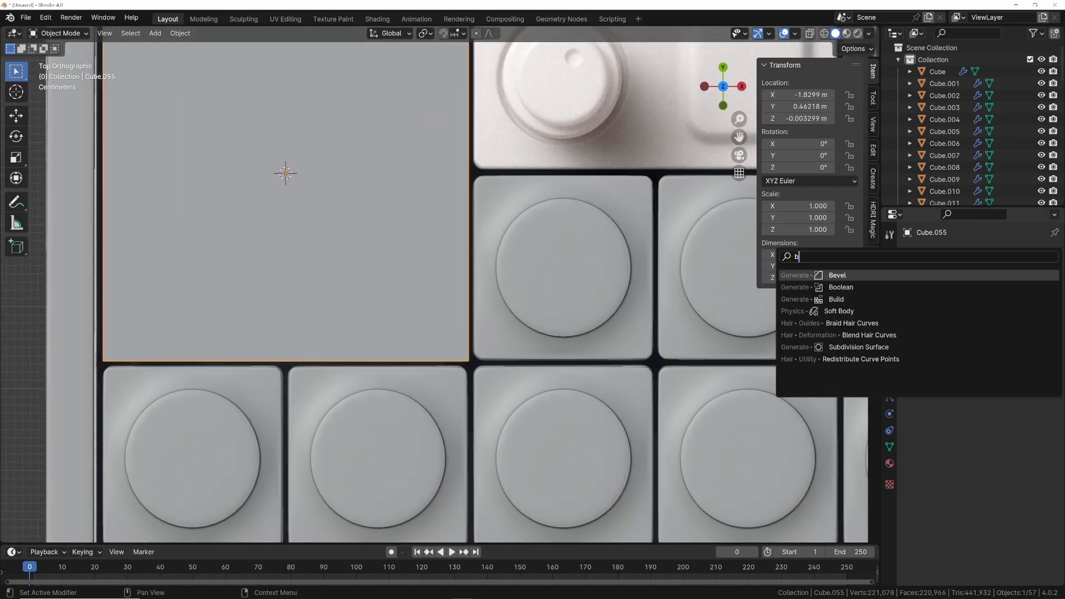
pyautogui.press('Return')
# Set the speaker block's bevel to an amount of 0.011 m with 3 segments
pyautogui.scroll(3, 583, 312)
pyautogui.keyDown('shift'); pyautogui.moveTo(540, 307); pyautogui.dragTo(479, 214, button='middle'); pyautogui.keyUp('shift')
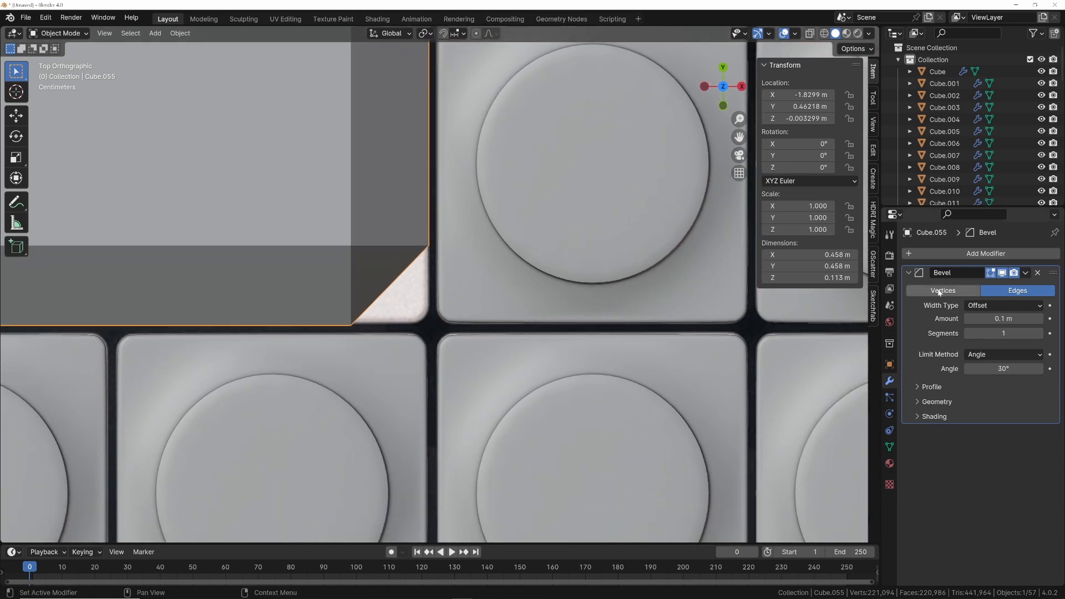
pyautogui.moveTo(1007, 319); pyautogui.dragTo(957, 319)
pyautogui.click(1039, 334)
pyautogui.click(1039, 333)
pyautogui.moveTo(1018, 319); pyautogui.dragTo(1011, 318)
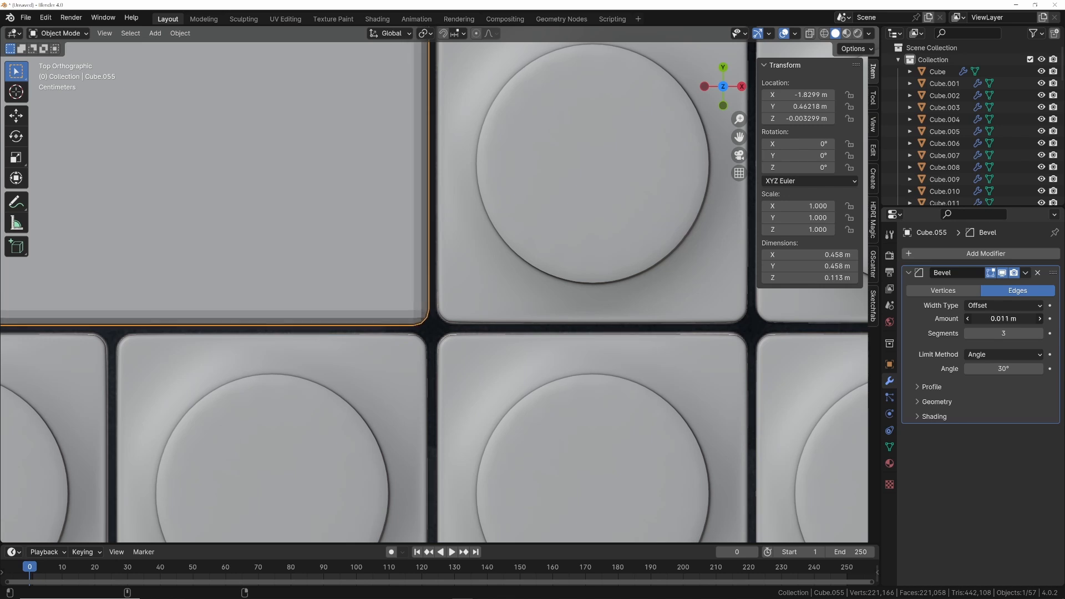
# Move the speaker block about 0.0013 m along Y and about 0.0007 m along negative X to even out the gaps
pyautogui.scroll(4, 440, 275)
pyautogui.press('g')
pyautogui.press('y')
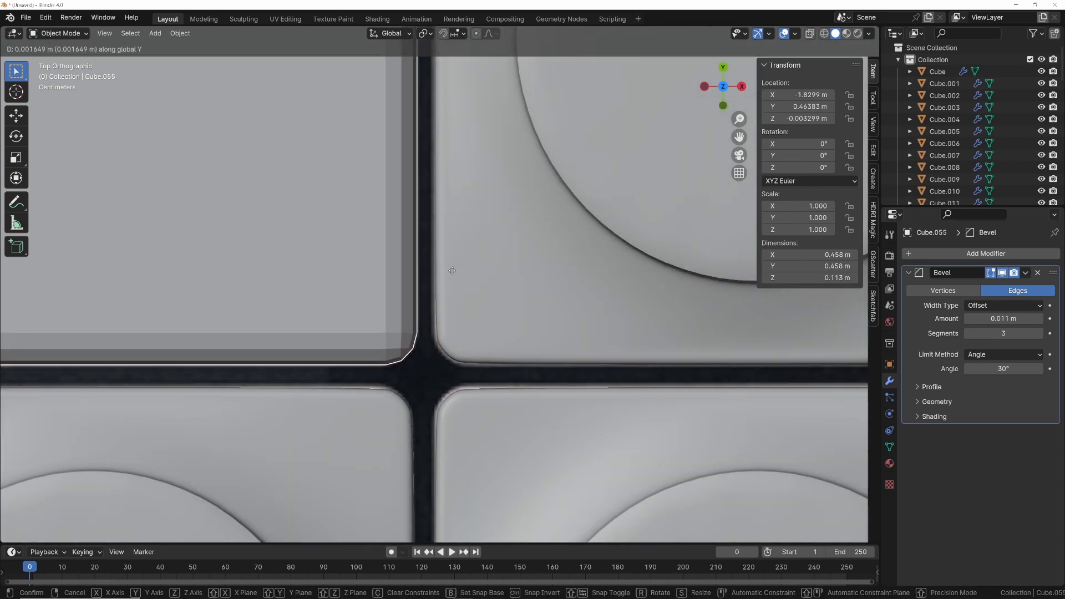
pyautogui.click(452, 270)
pyautogui.press('g')
pyautogui.press('x')
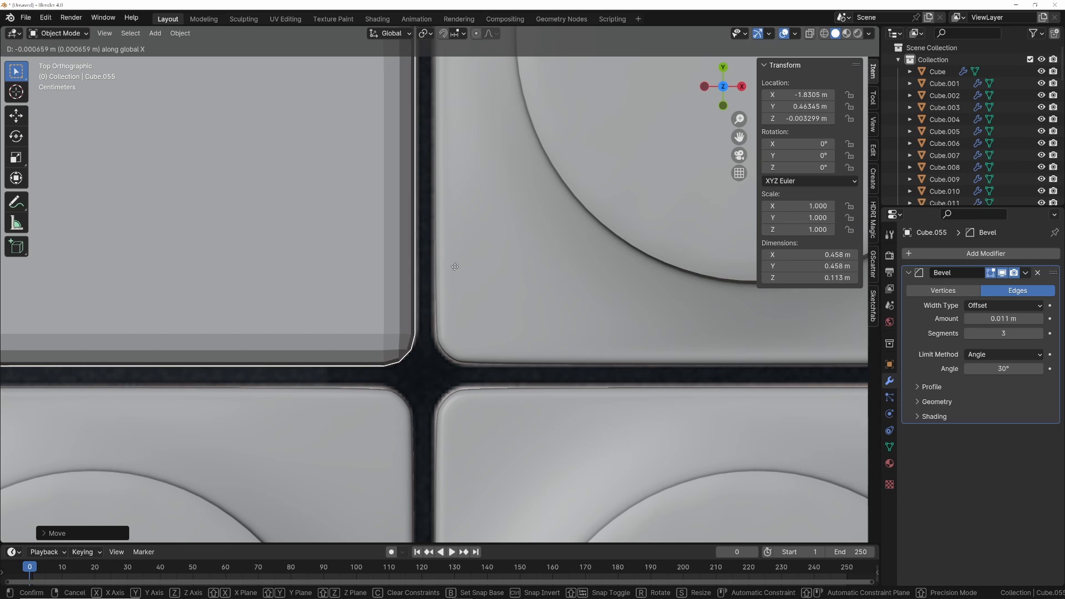
pyautogui.click(456, 267)
# Apply the Bevel modifier on the speaker block
pyautogui.scroll(-3, 444, 300)
pyautogui.scroll(-2, 847, 283)
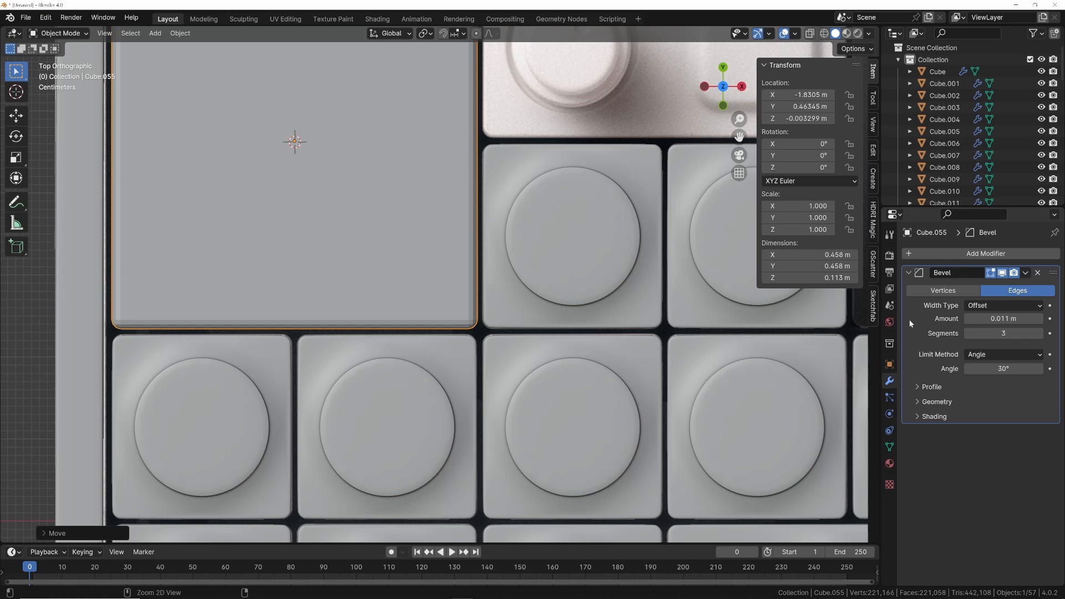
pyautogui.hotkey('ctrl', 'a')
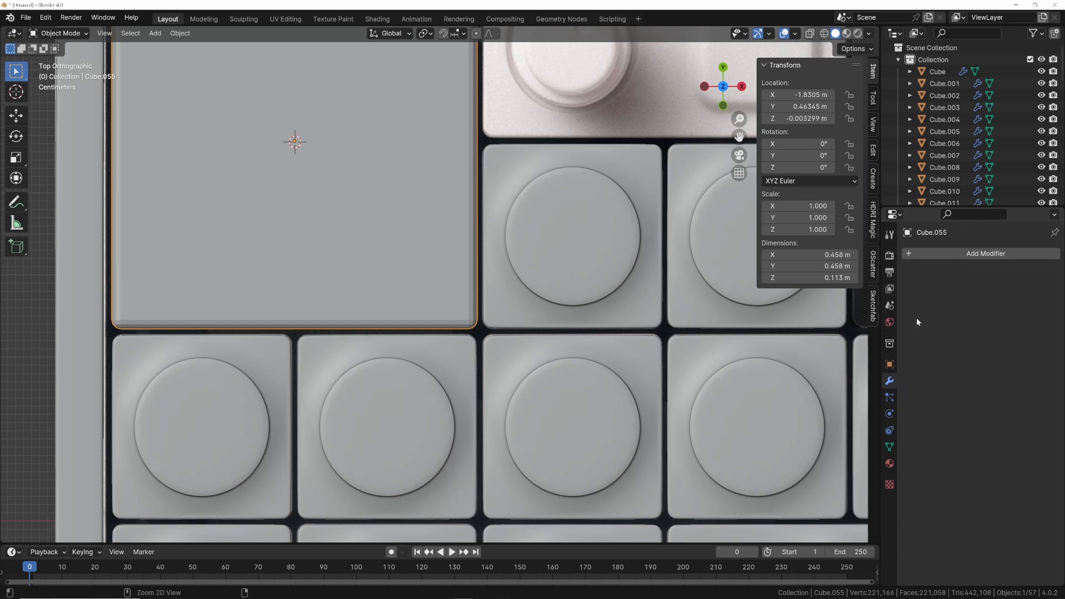
# Examine the reference's speaker hole pattern through the block using X-ray from above and at an angle
pyautogui.moveTo(404, 311); pyautogui.dragTo(407, 205, button='middle')
pyautogui.press('`')
pyautogui.click(465, 145)
pyautogui.hotkey('alt', 'z')
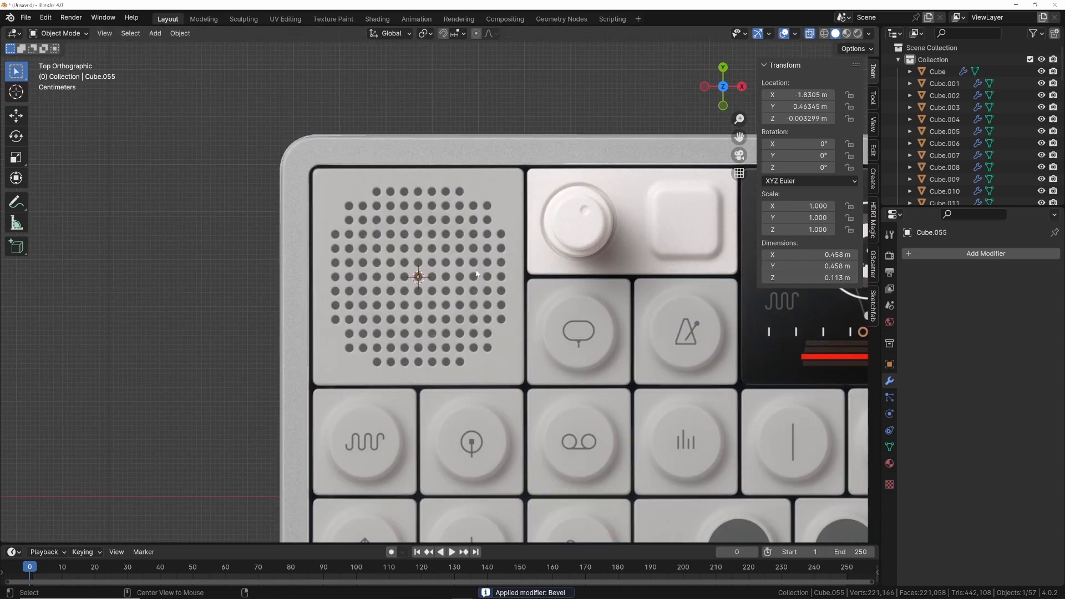
pyautogui.moveTo(465, 305); pyautogui.dragTo(459, 261, button='middle')
pyautogui.press('`')
pyautogui.click(458, 205)
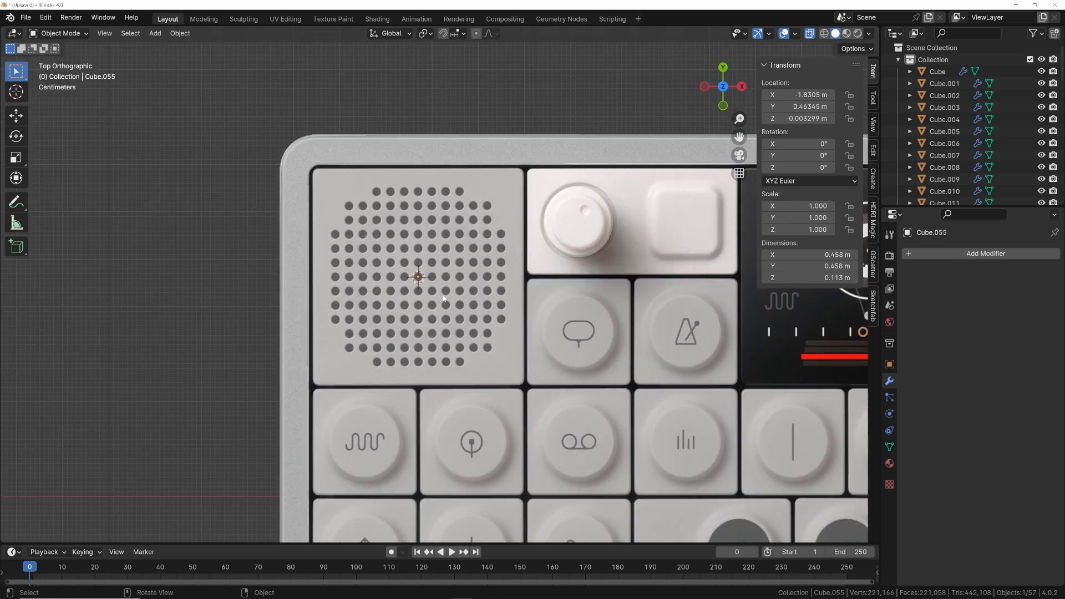
pyautogui.scroll(2, 442, 298)
pyautogui.scroll(-2, 442, 299)
pyautogui.moveTo(442, 298); pyautogui.dragTo(412, 249, button='middle')
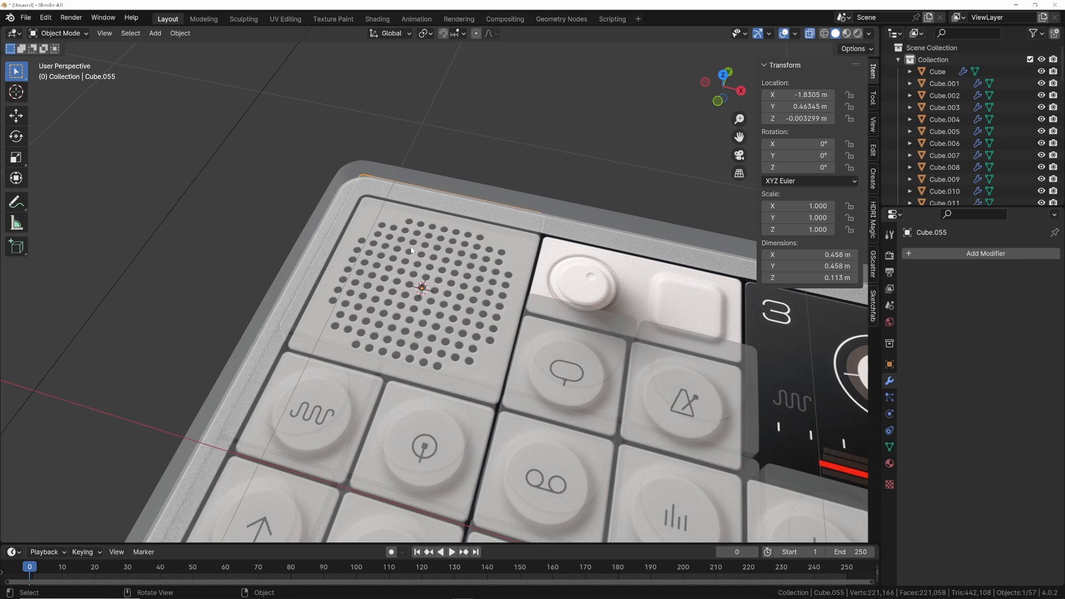
pyautogui.hotkey('alt', 'z')
# Cut a centred edge loop across the speaker block and bevel it into a wide band over the hole area
pyautogui.press('Tab')
pyautogui.press('3')
pyautogui.click(419, 256)
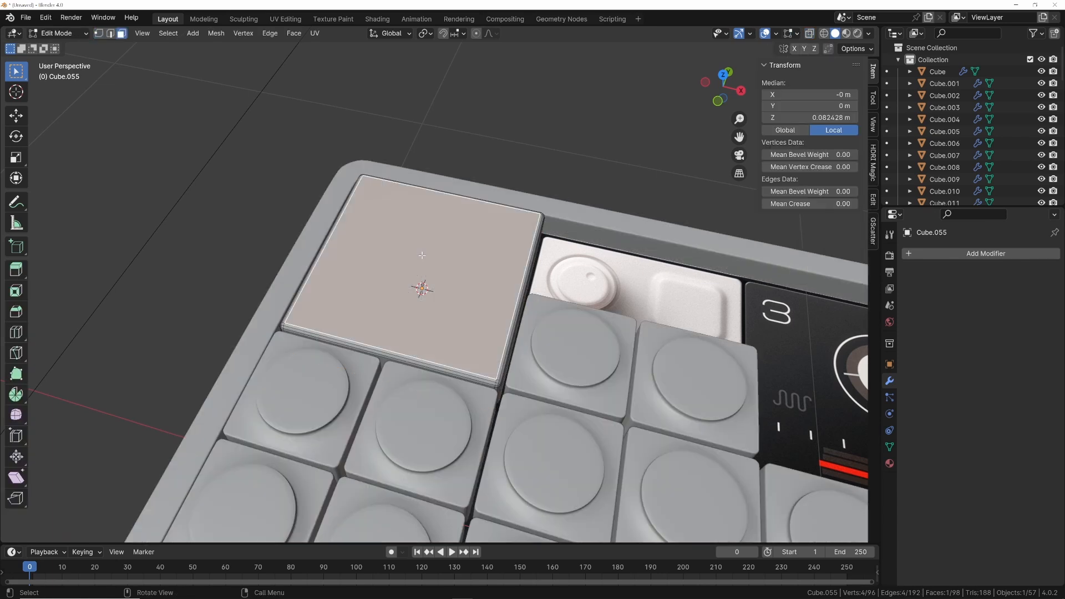
pyautogui.moveTo(428, 265); pyautogui.dragTo(423, 274, button='middle')
pyautogui.hotkey('ctrl', 'r')
pyautogui.click(345, 221)
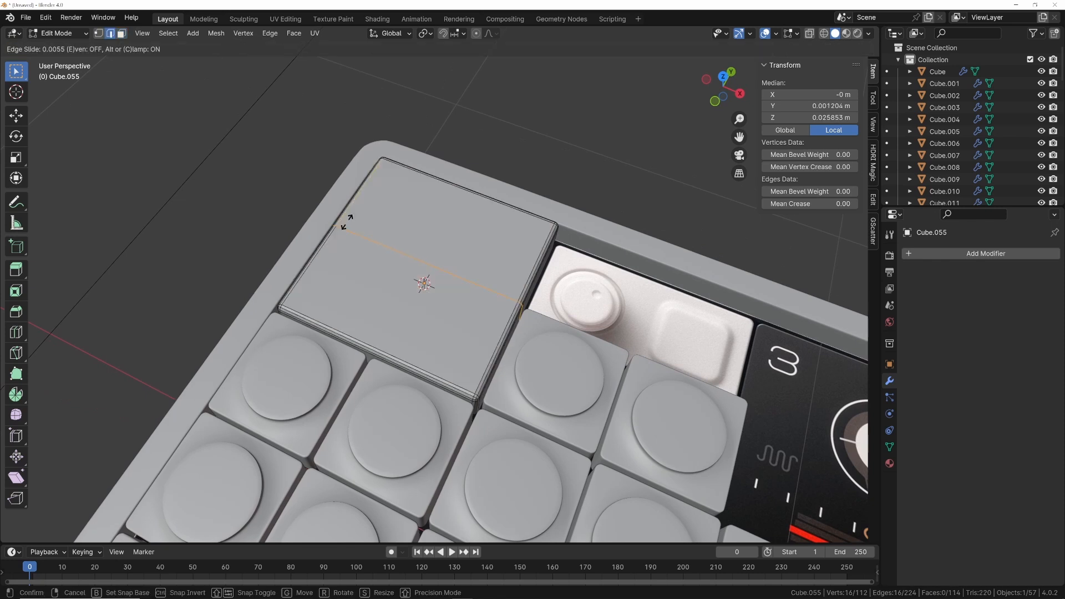
pyautogui.rightClick(355, 227)
pyautogui.hotkey('ctrl', 'b')
pyautogui.scroll(-1, 404, 172)
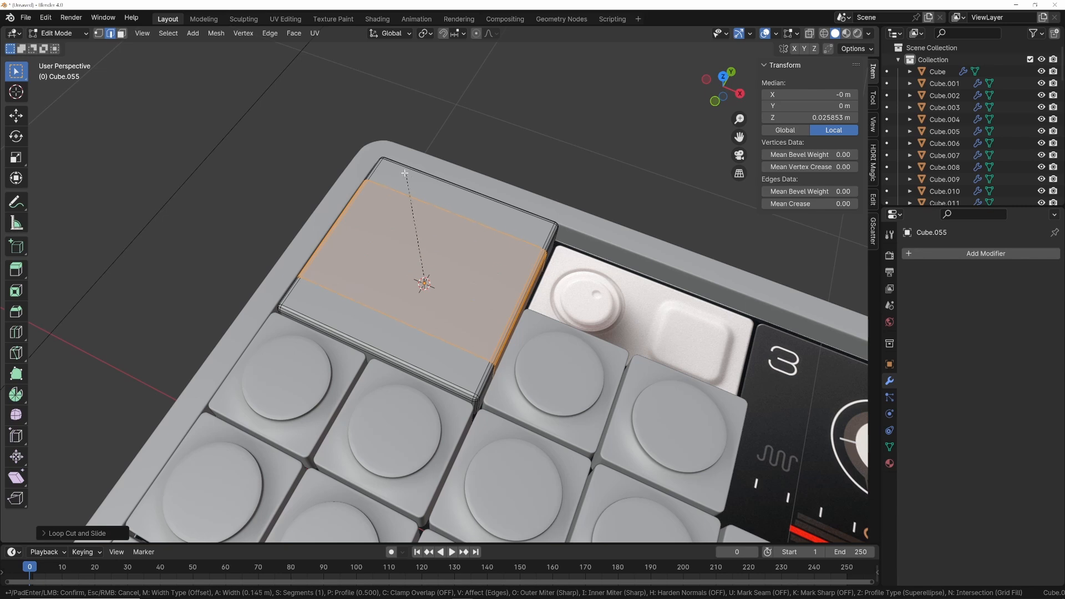
pyautogui.click(398, 166)
# Scale the band by about 1.055 along Y to enclose the reference's outermost hole rows, using X-ray from above
pyautogui.press('KP_7')
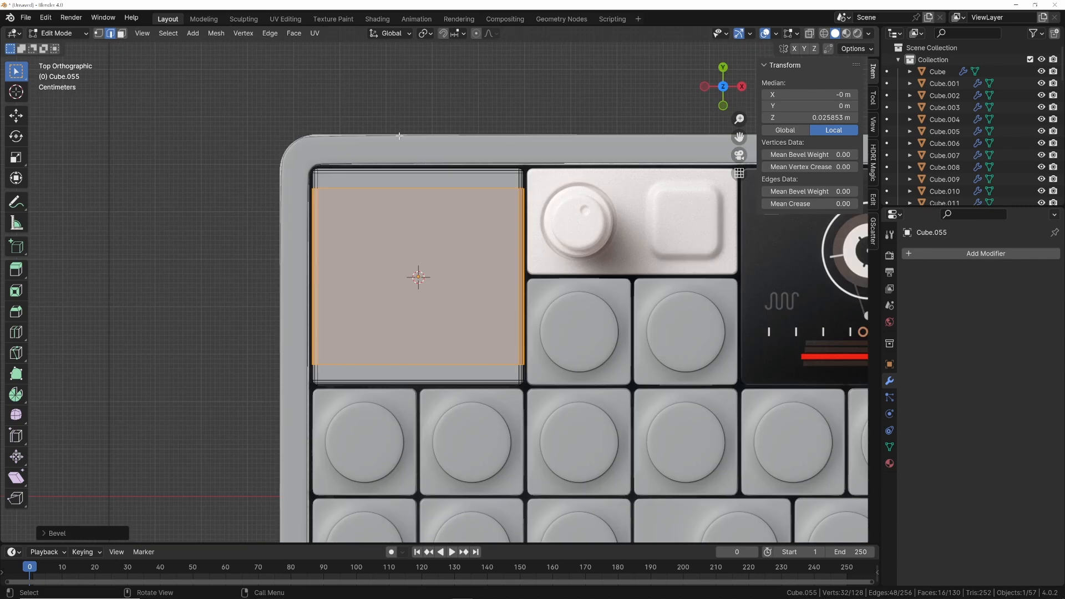
pyautogui.hotkey('alt', 'z')
pyautogui.scroll(2, 377, 164)
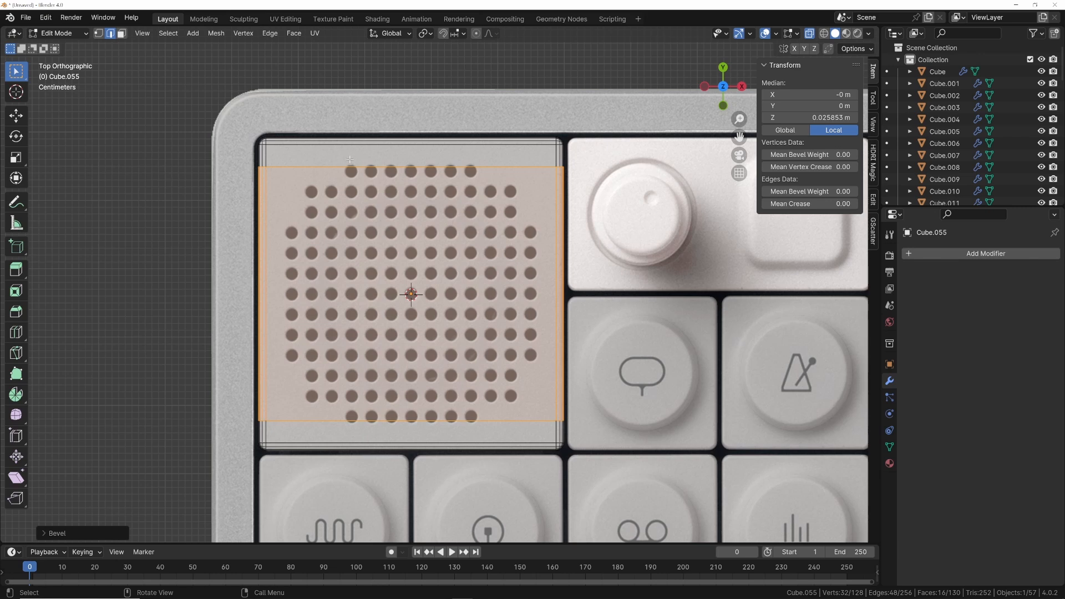
pyautogui.press('s')
pyautogui.press('y')
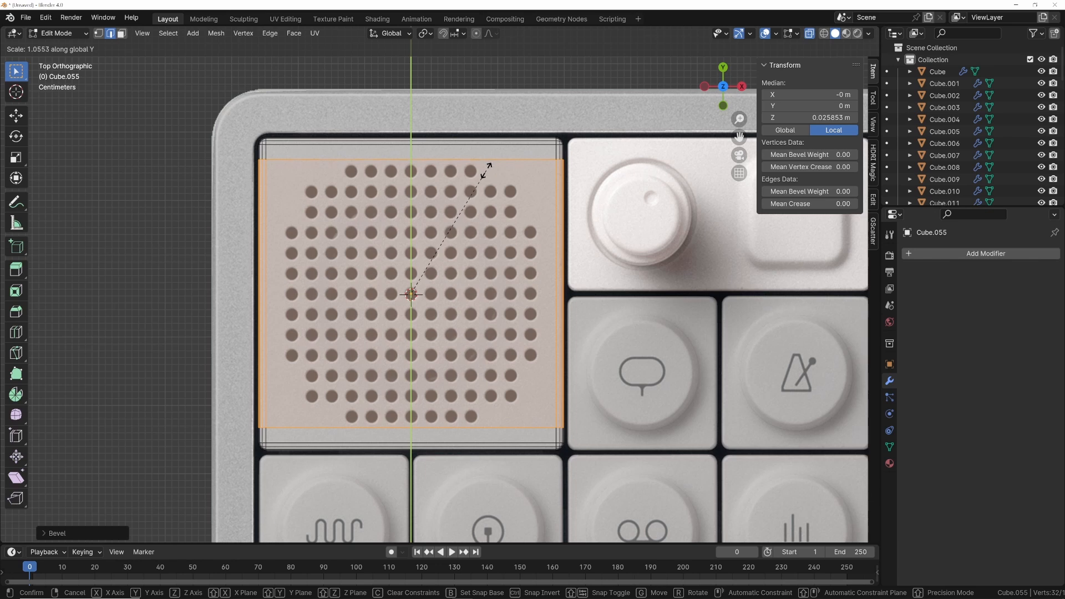
pyautogui.click(469, 167)
# Cut a centred edge loop along Y and bevel it about 0.195 m wide to enclose the outermost hole columns
pyautogui.hotkey('ctrl', 'r')
pyautogui.click(418, 177)
pyautogui.rightClick(426, 178)
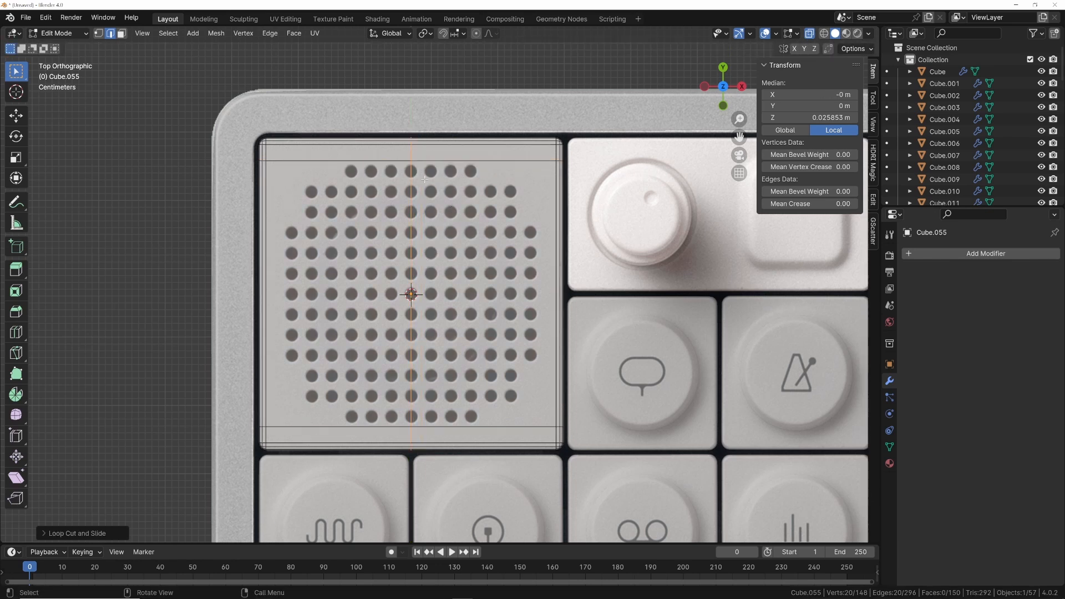
pyautogui.hotkey('ctrl', 'b')
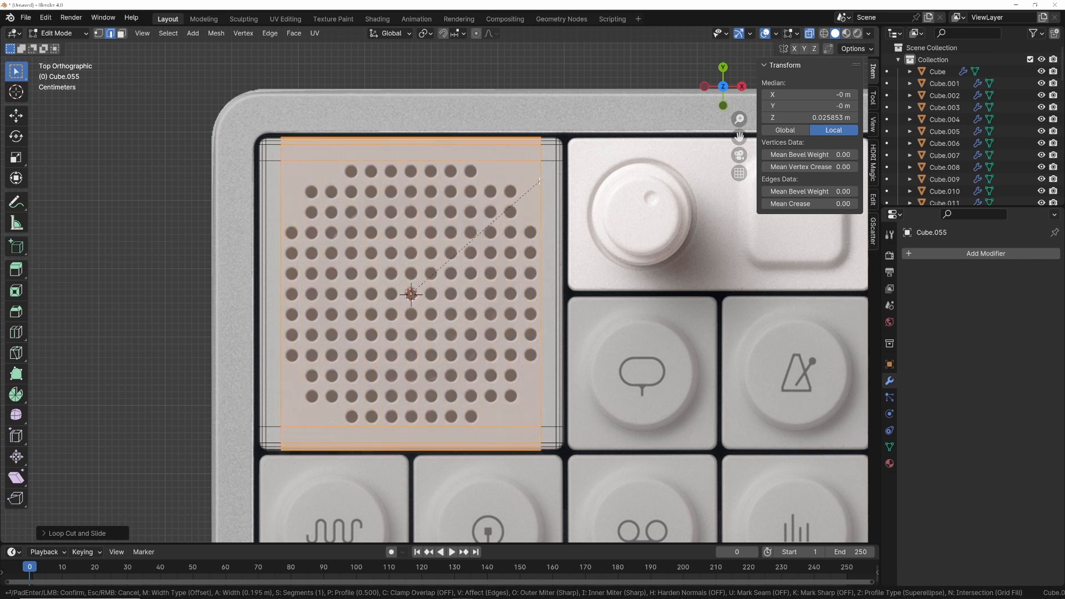
pyautogui.click(539, 180)
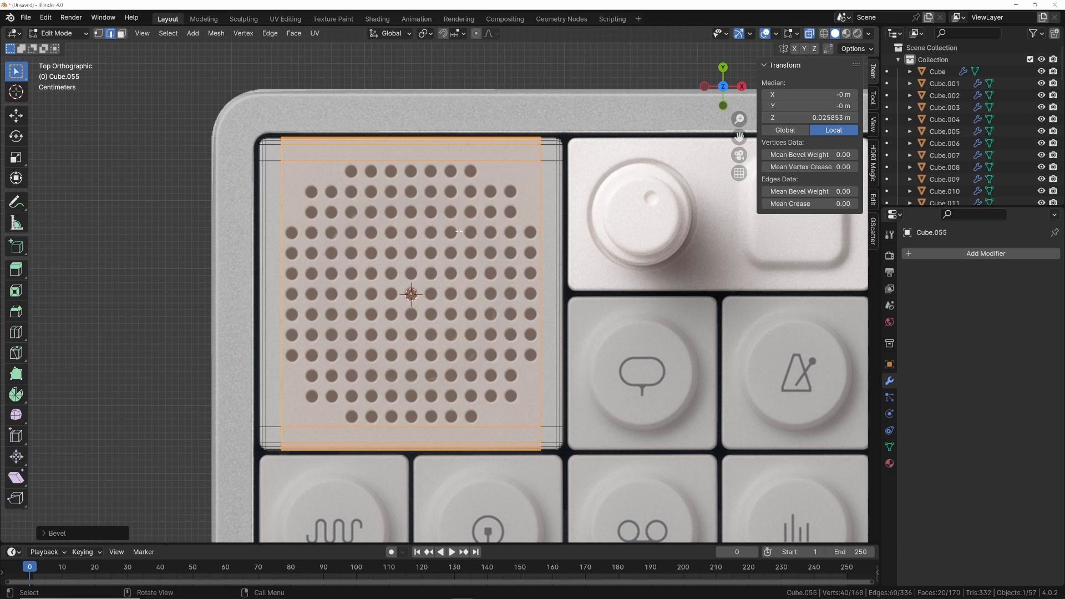
# Divide the enclosed area with 12 evenly spaced loop cuts in each direction so each reference hole gets its own face
pyautogui.hotkey('ctrl', 'r')
pyautogui.scroll(11, 413, 169)
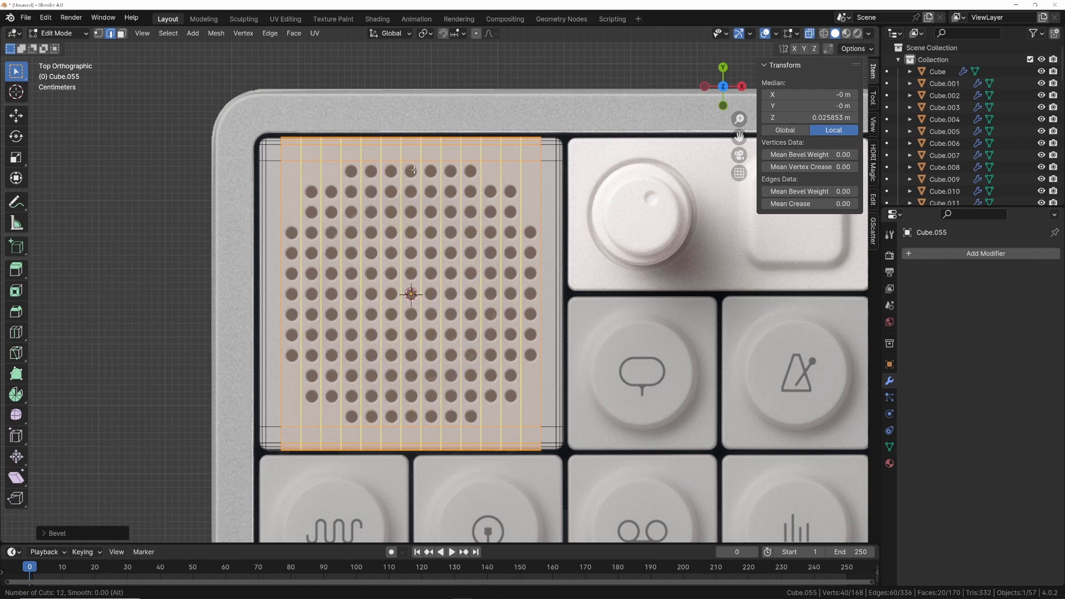
pyautogui.click(414, 170)
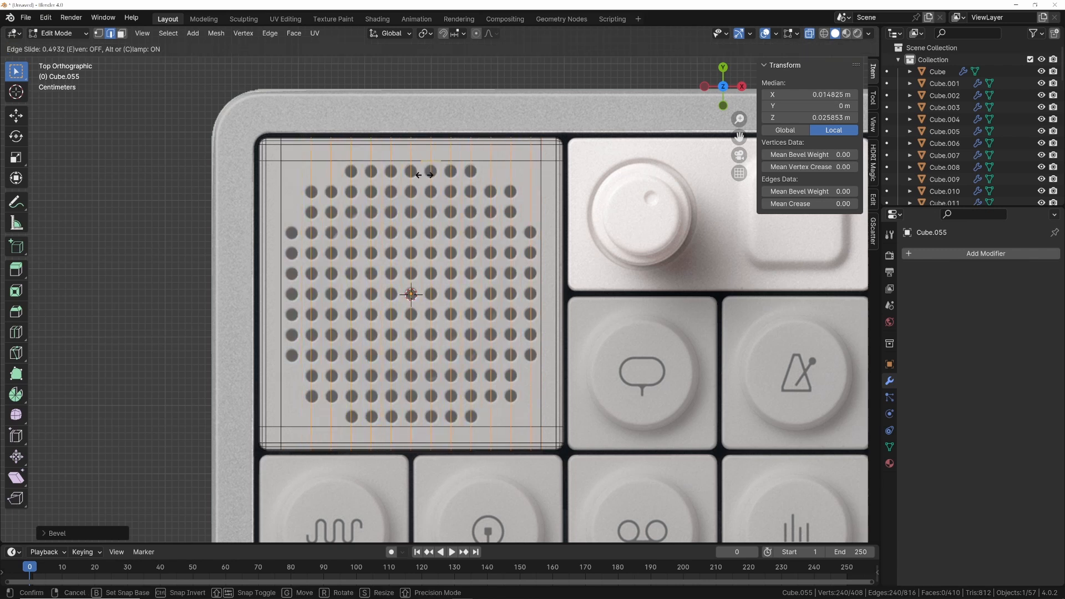
pyautogui.rightClick(423, 179)
pyautogui.hotkey('ctrl', 'r')
pyautogui.scroll(11, 413, 251)
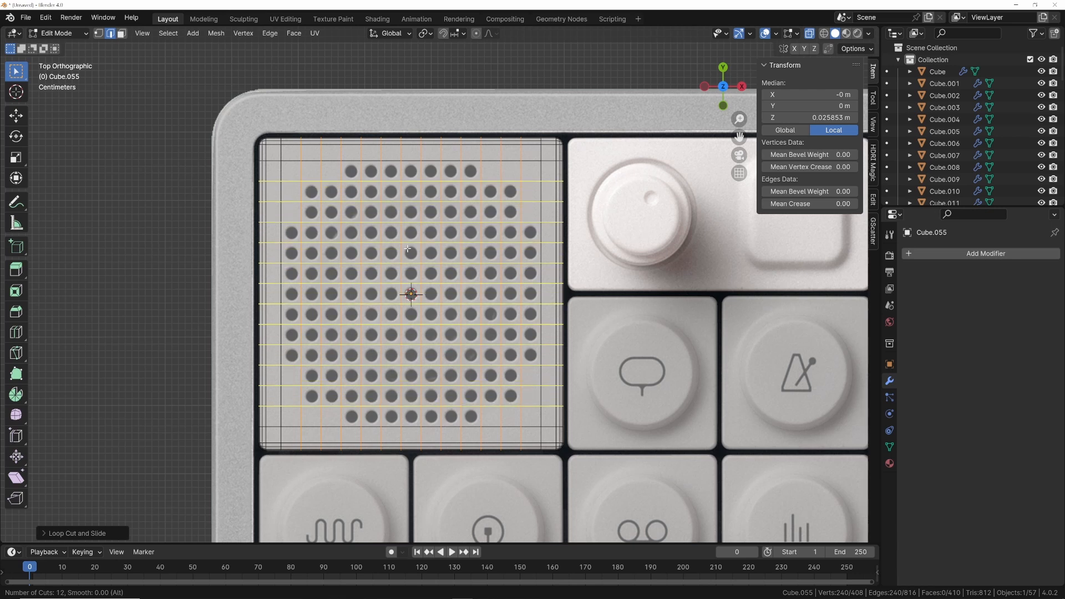
pyautogui.click(408, 250)
pyautogui.rightClick(408, 249)
pyautogui.scroll(-1, 408, 249)
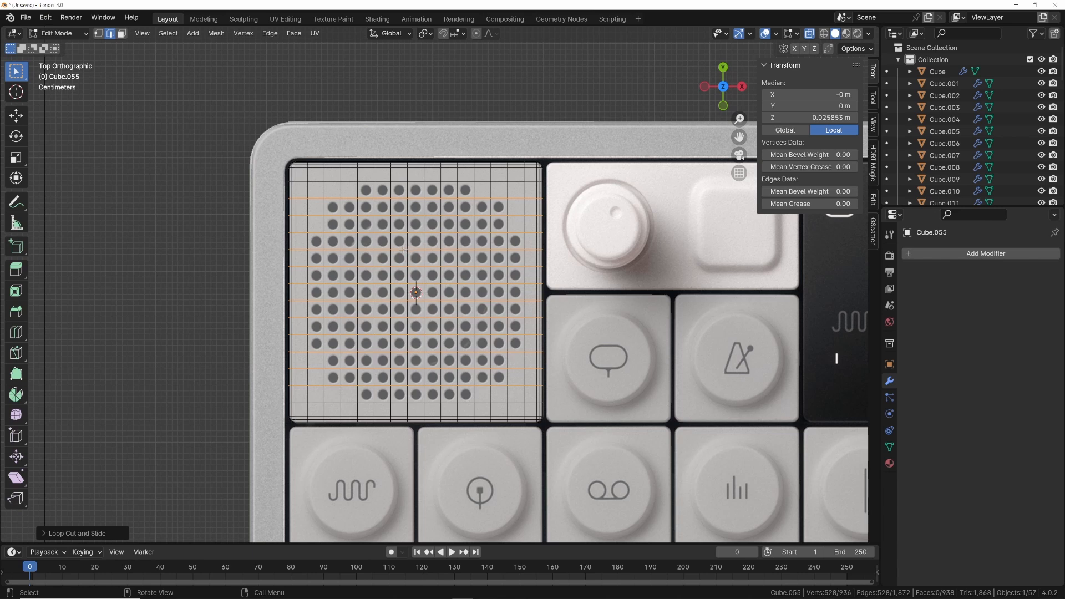
# Select all grid faces that cover the reference's speaker holes, starting from the centre face and extending to the outer holes
pyautogui.hotkey('alt', 'a')
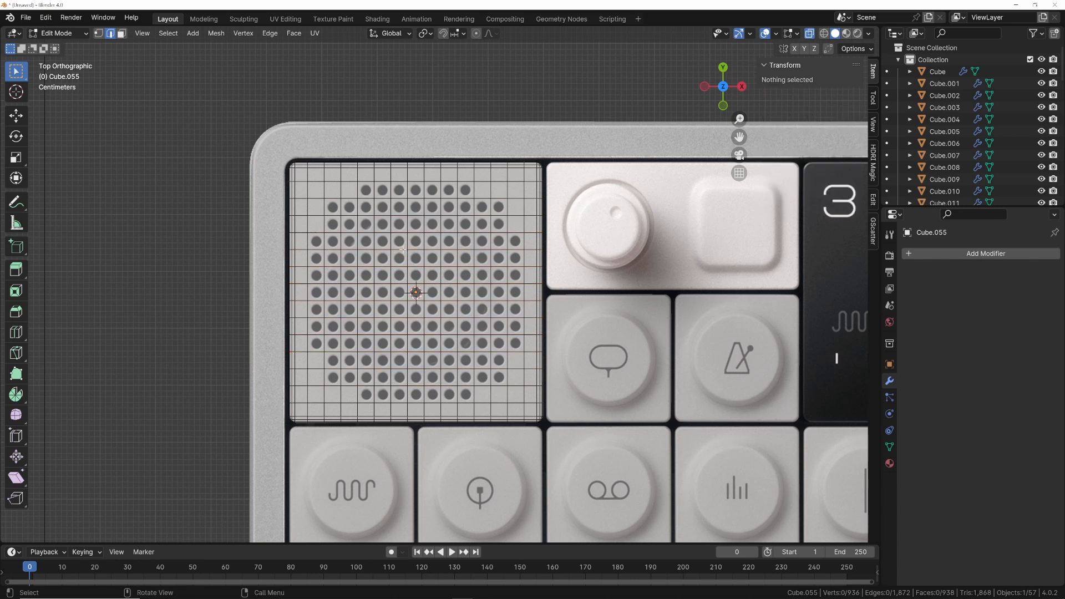
pyautogui.press('3')
pyautogui.press('c')
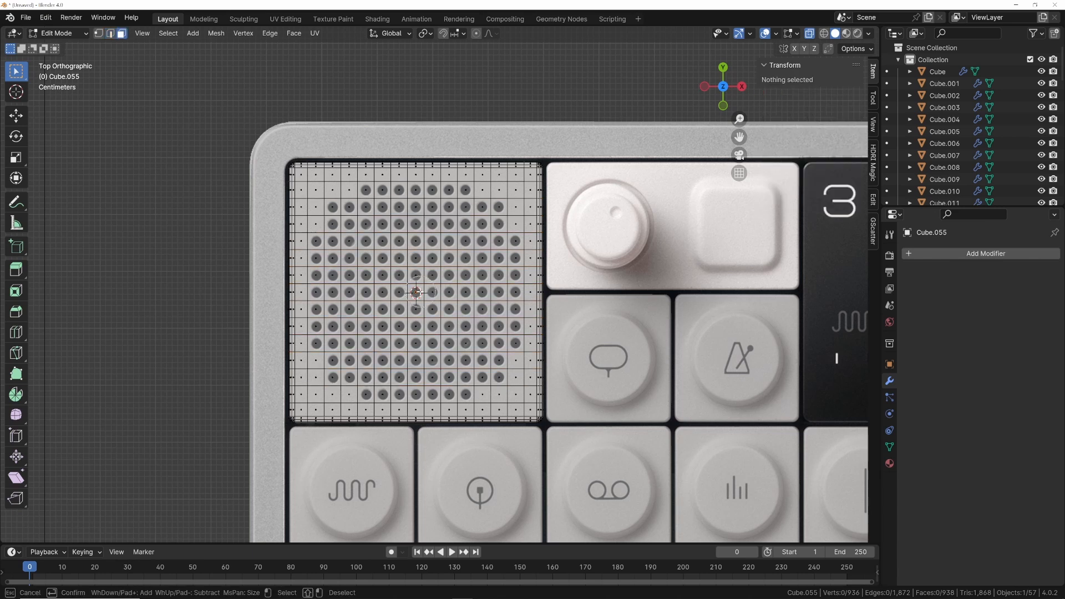
pyautogui.click(416, 292)
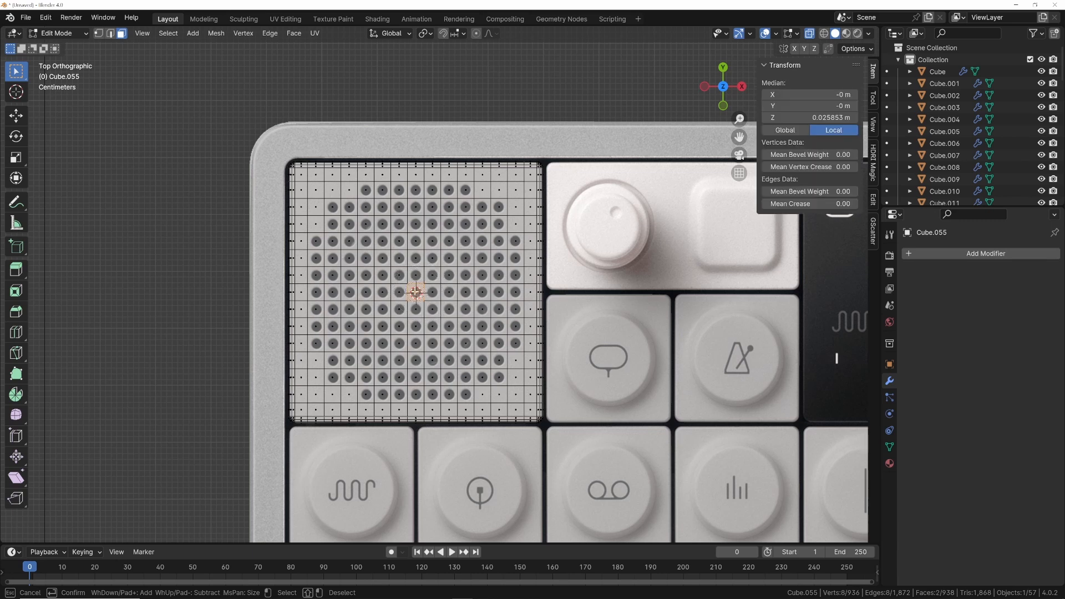
pyautogui.press('Escape')
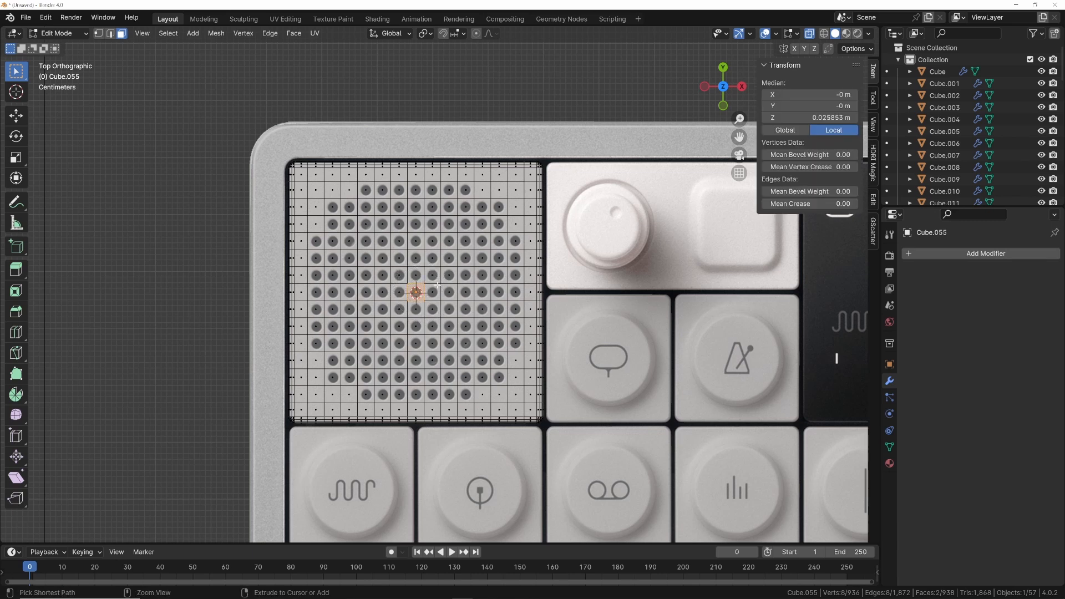
pyautogui.press('ctrl+KP_Add')
pyautogui.press('ctrl+KP_Add')
pyautogui.press('ctrl+KP_Add')
pyautogui.press('ctrl+KP_Add')
pyautogui.press('ctrl+KP_Add')
pyautogui.press('c')
pyautogui.moveTo(464, 191)
pyautogui.mouseDown()
pyautogui.moveTo(367, 191)
pyautogui.moveTo(321, 243)
pyautogui.moveTo(318, 339)
pyautogui.mouseUp()
pyautogui.moveTo(372, 381)
pyautogui.mouseDown()
pyautogui.moveTo(469, 391)
pyautogui.moveTo(508, 336)
pyautogui.moveTo(507, 243)
pyautogui.moveTo(509, 291)
pyautogui.mouseUp()
pyautogui.press('Escape')
# Deselect the faces on the block's underside from the side view, keeping only the top hole faces selected
pyautogui.moveTo(510, 291); pyautogui.dragTo(460, 303, button='middle')
pyautogui.press('`')
pyautogui.click(514, 301)
pyautogui.scroll(1, 471, 315)
pyautogui.press('c')
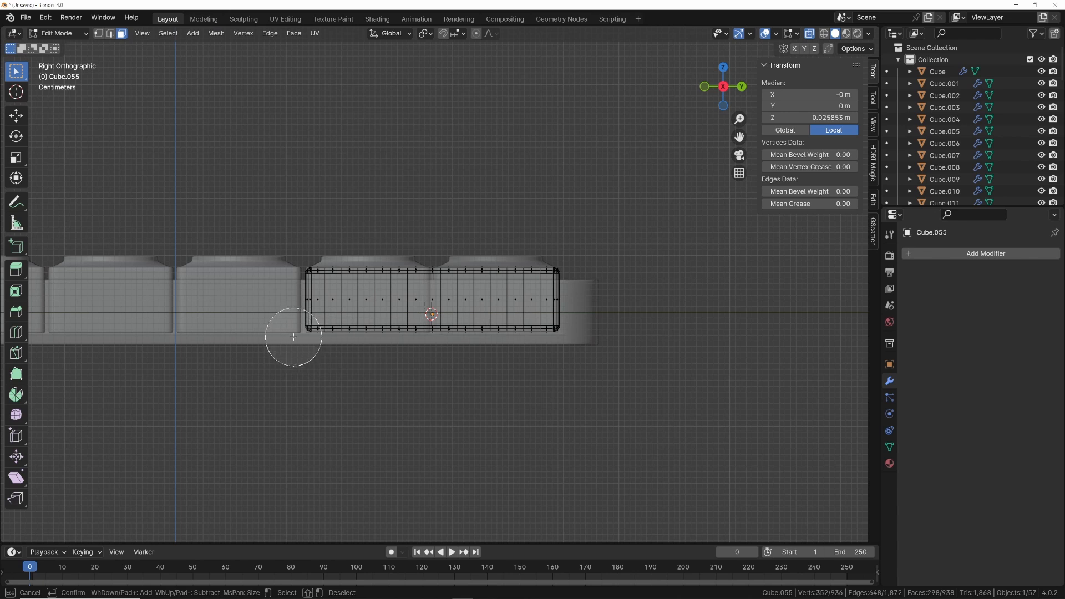
pyautogui.keyDown('shift'); pyautogui.moveTo(305, 333); pyautogui.dragTo(567, 336); pyautogui.keyUp('shift')
pyautogui.rightClick(445, 356)
pyautogui.press('KP_7')
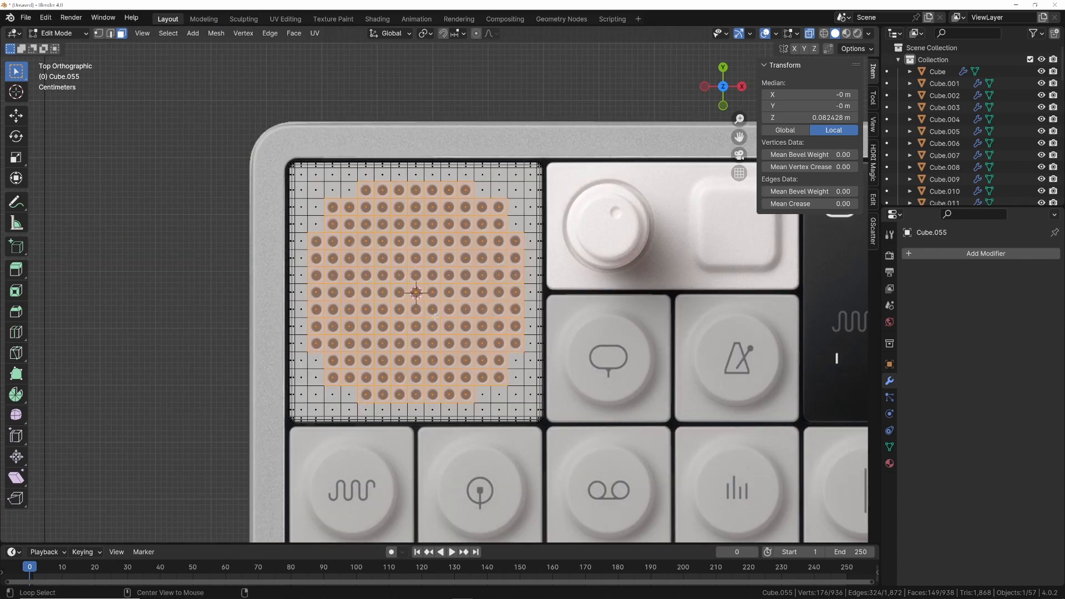
# Inset the selected hole faces individually by about 0.0046 m
pyautogui.hotkey('alt', 'z')
pyautogui.scroll(1, 437, 282)
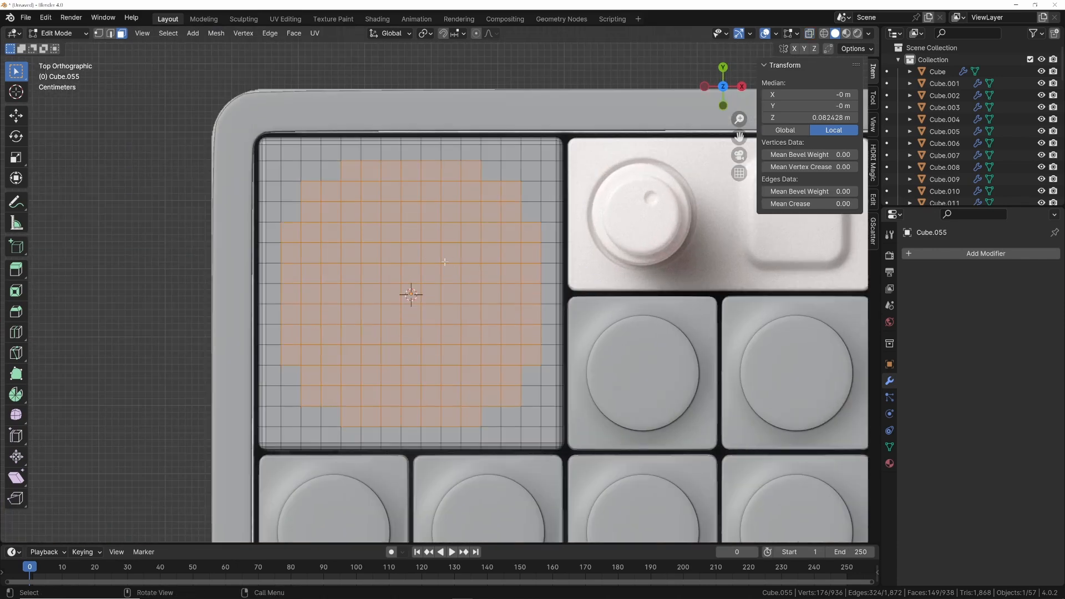
pyautogui.press('i')
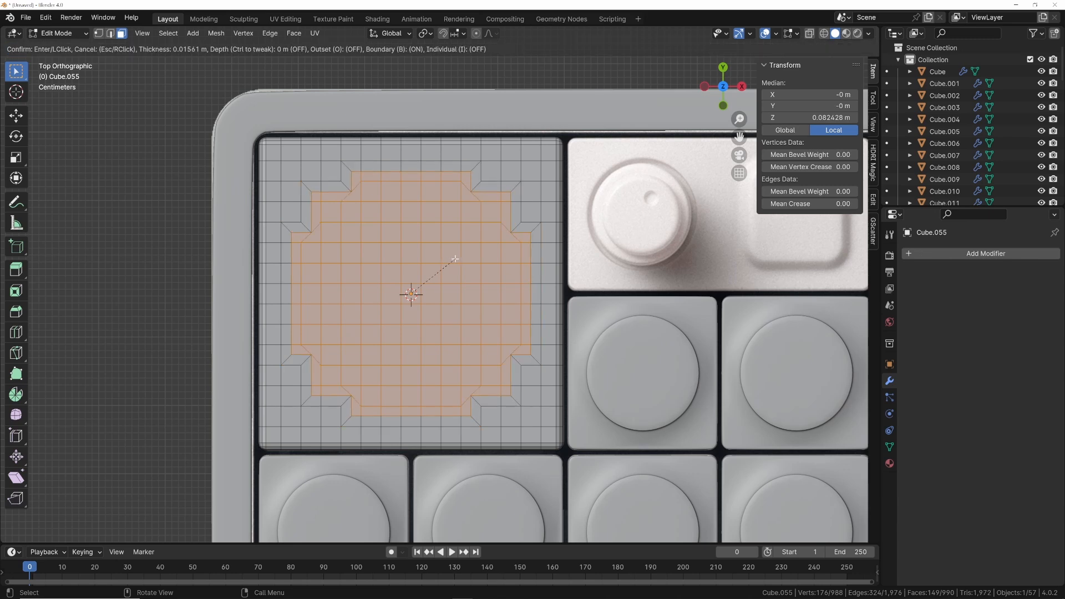
pyautogui.press('i')
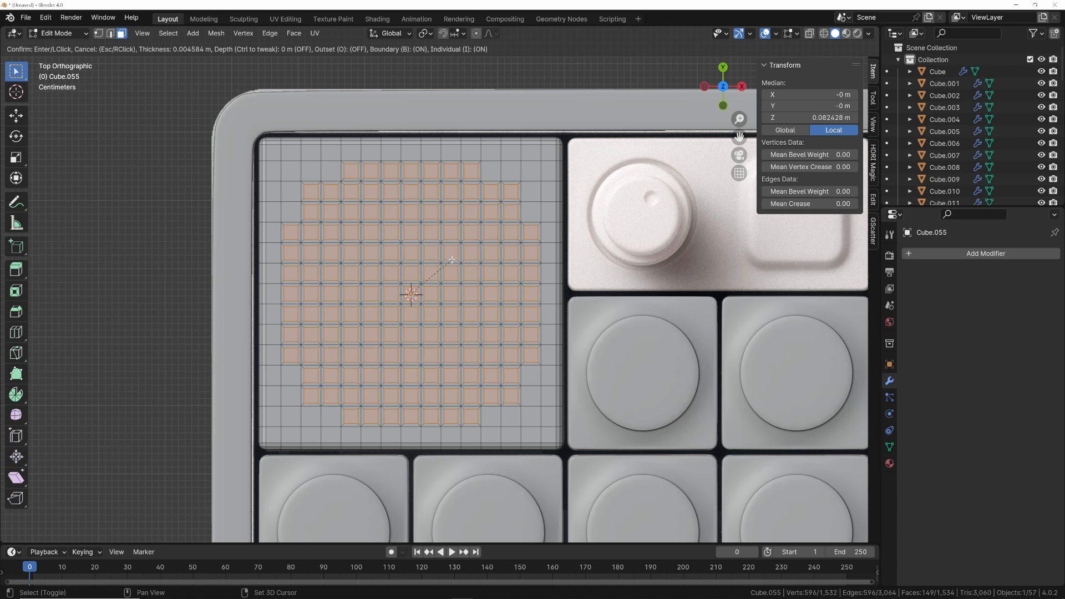
pyautogui.click(451, 260)
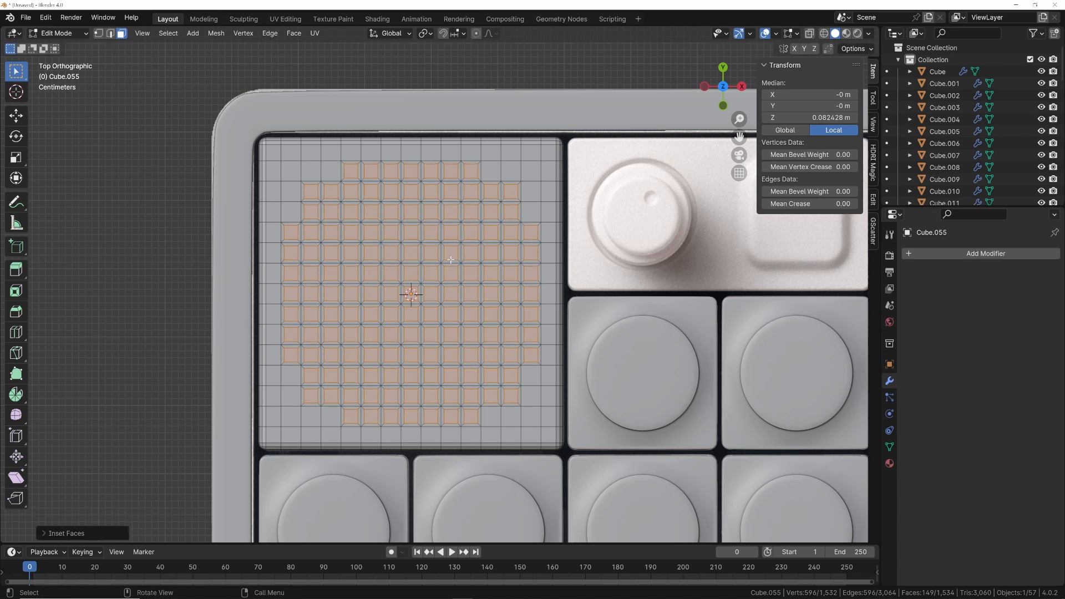
# Create a vertex group on the block's mesh for the selected hole vertices
pyautogui.press('1')
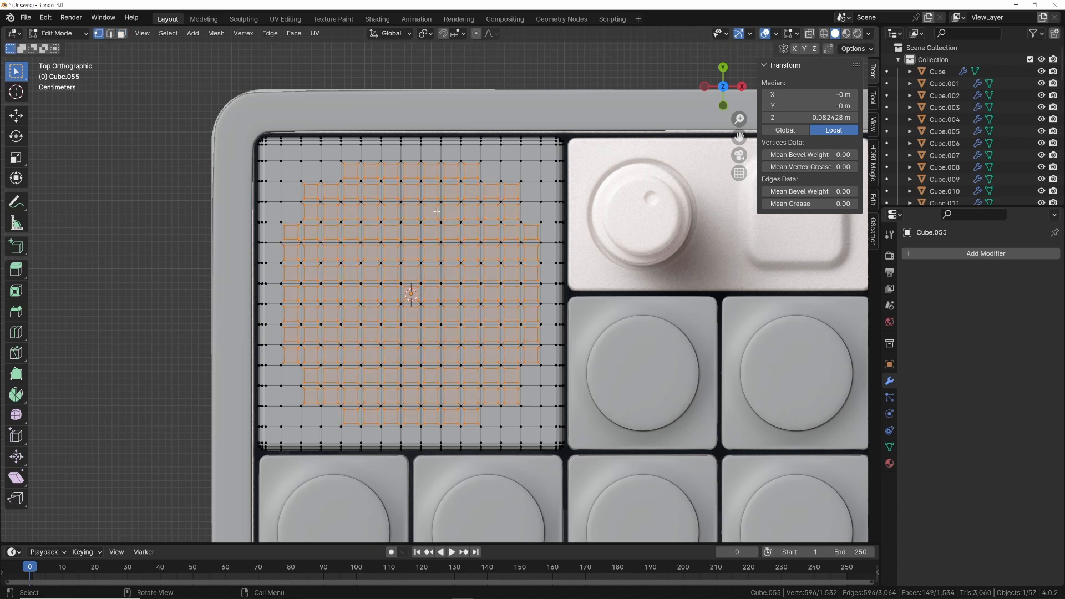
pyautogui.click(889, 446)
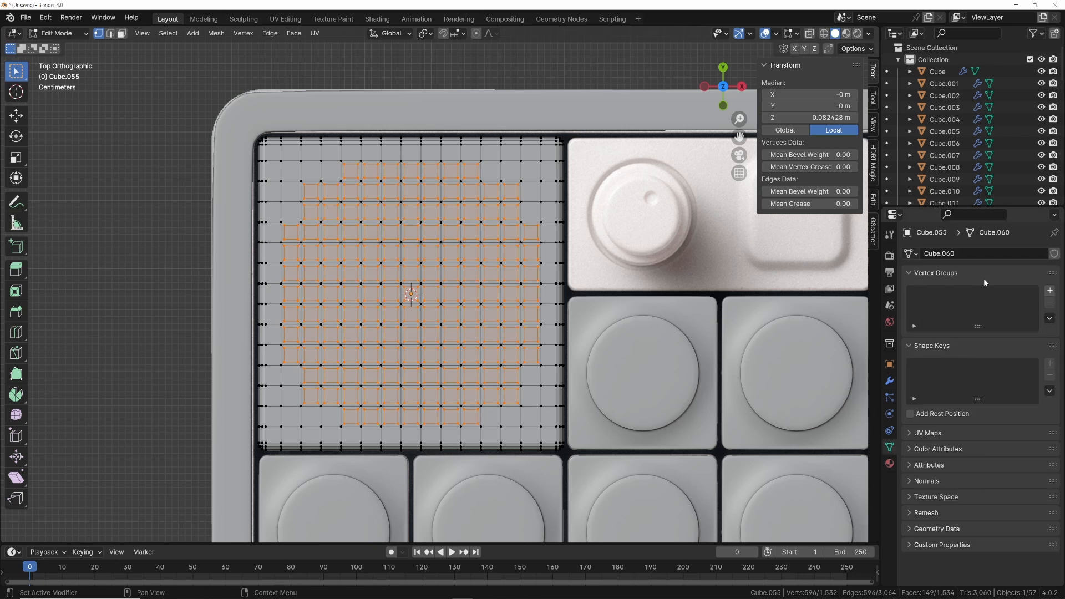
pyautogui.click(1049, 291)
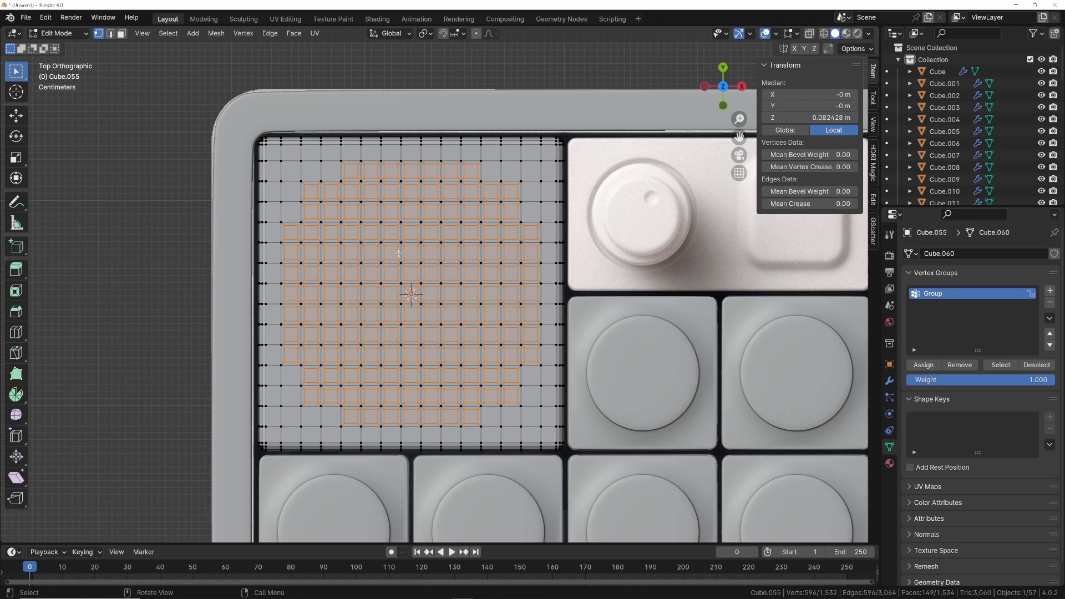
# Delete the inset faces to open the speaker holes in the block's top
pyautogui.press('3')
pyautogui.press('x')
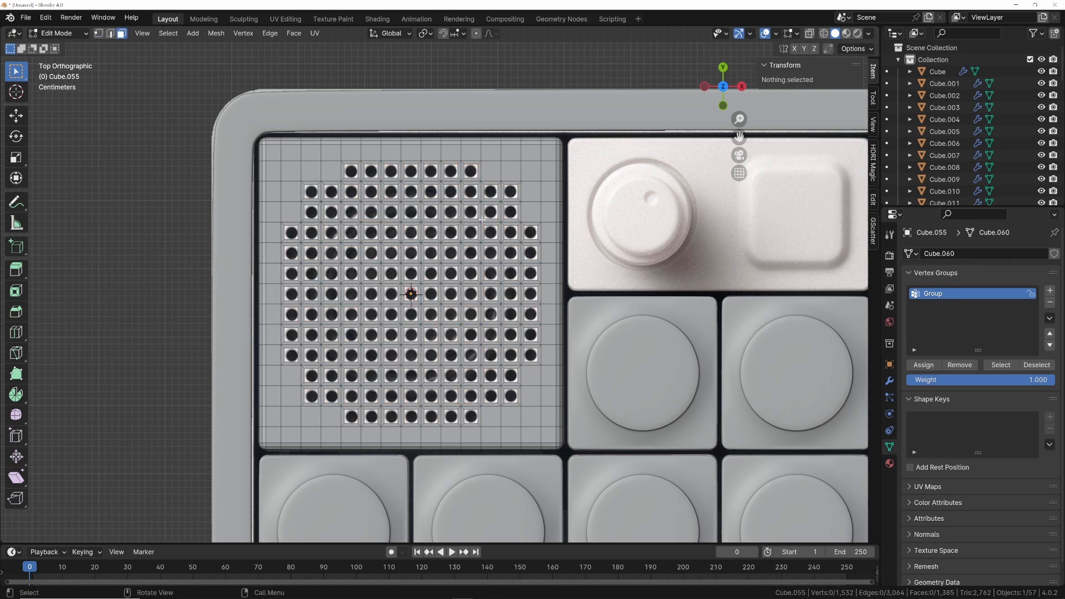
pyautogui.moveTo(410, 276); pyautogui.dragTo(452, 245, button='middle')
# Round the holes with a level 1 Subdivision modifier in Object Mode and check them from above
pyautogui.press('Tab')
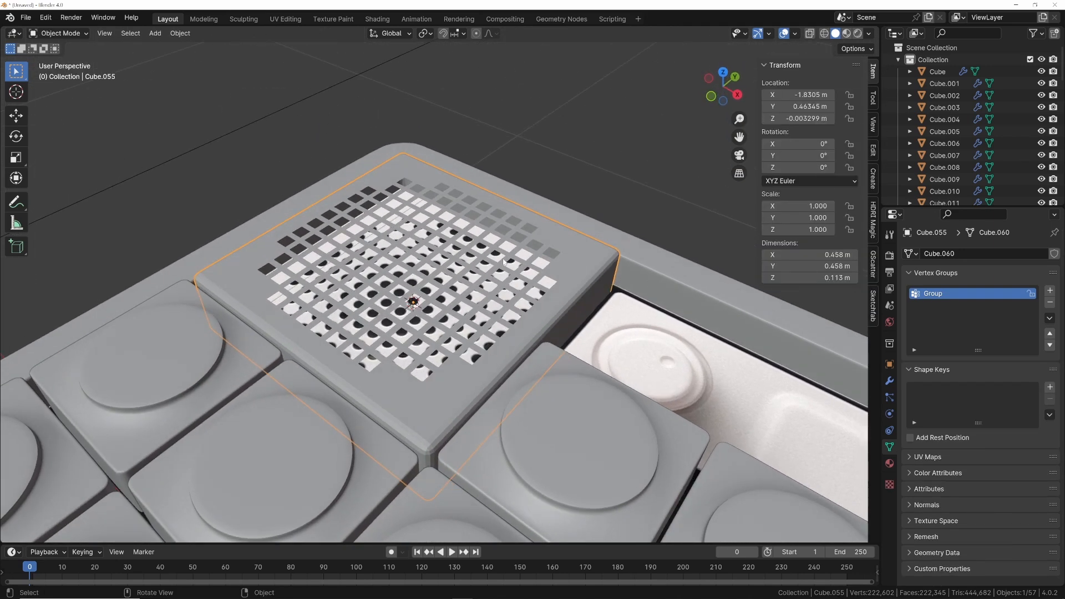
pyautogui.hotkey('ctrl', '1')
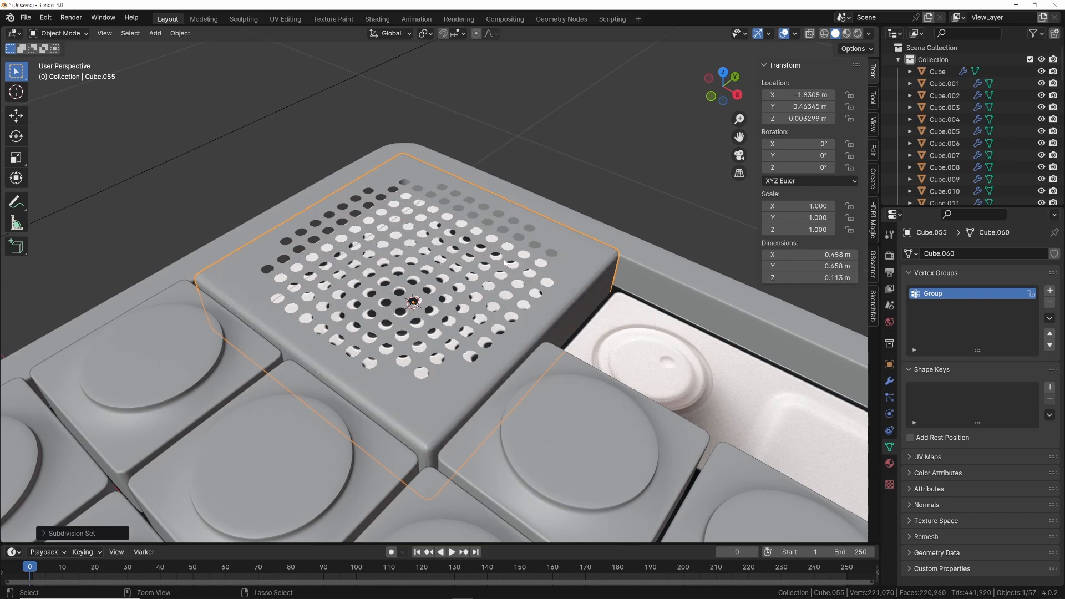
pyautogui.press('KP_7')
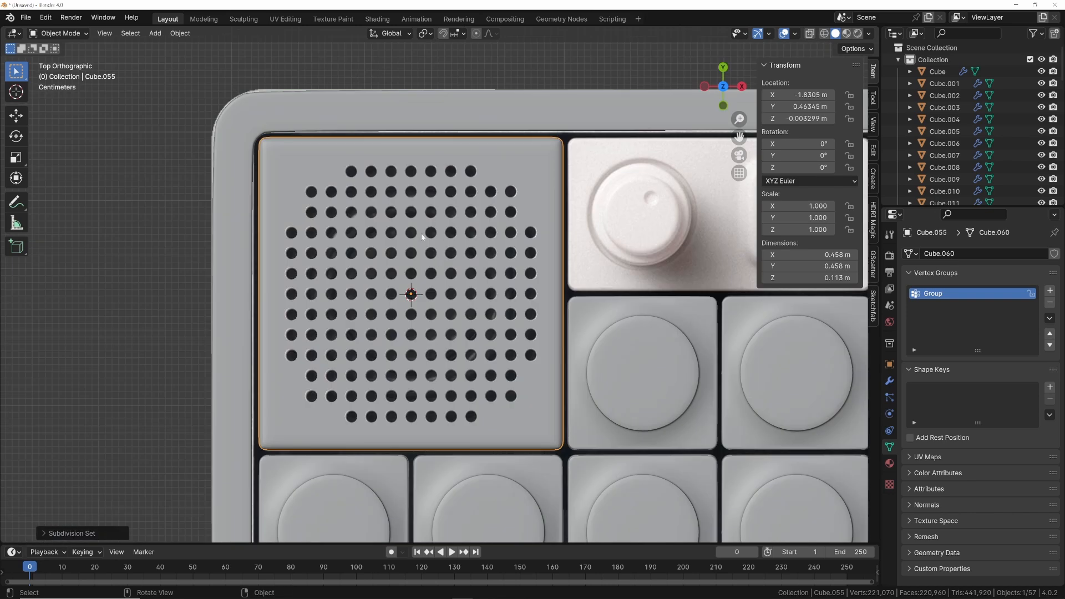
pyautogui.moveTo(418, 237); pyautogui.dragTo(452, 166, button='middle')
# Add a Solidify modifier to the speaker block with a thickness of 0.003 m
pyautogui.click(908, 272)
pyautogui.click(912, 254)
pyautogui.write('s')
pyautogui.press('Return')
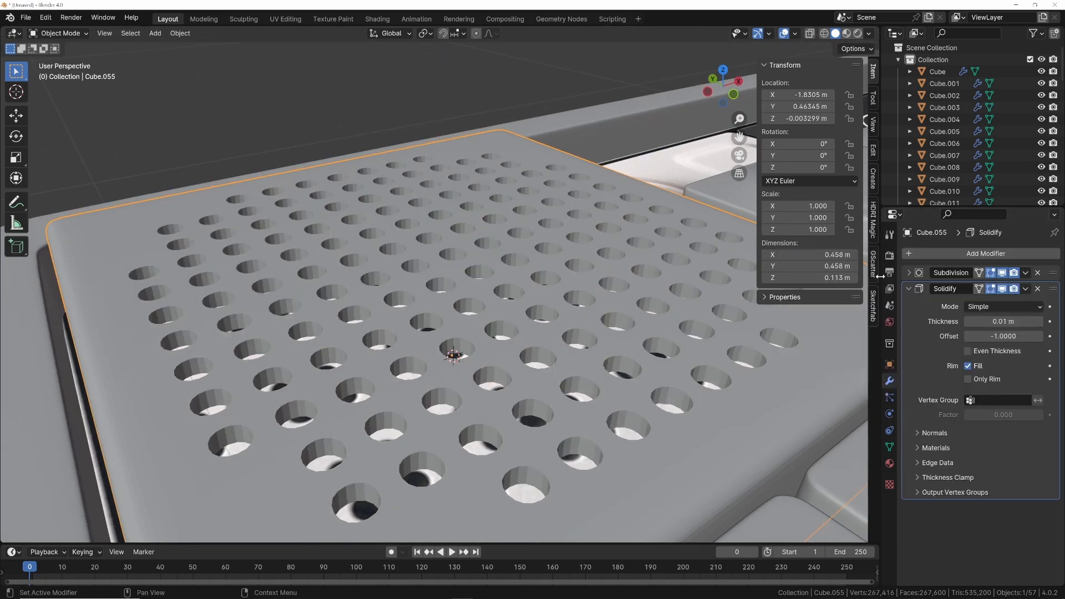
pyautogui.moveTo(1004, 322)
pyautogui.mouseDown()
pyautogui.moveTo(987, 321)
pyautogui.moveTo(1002, 321)
pyautogui.mouseUp()
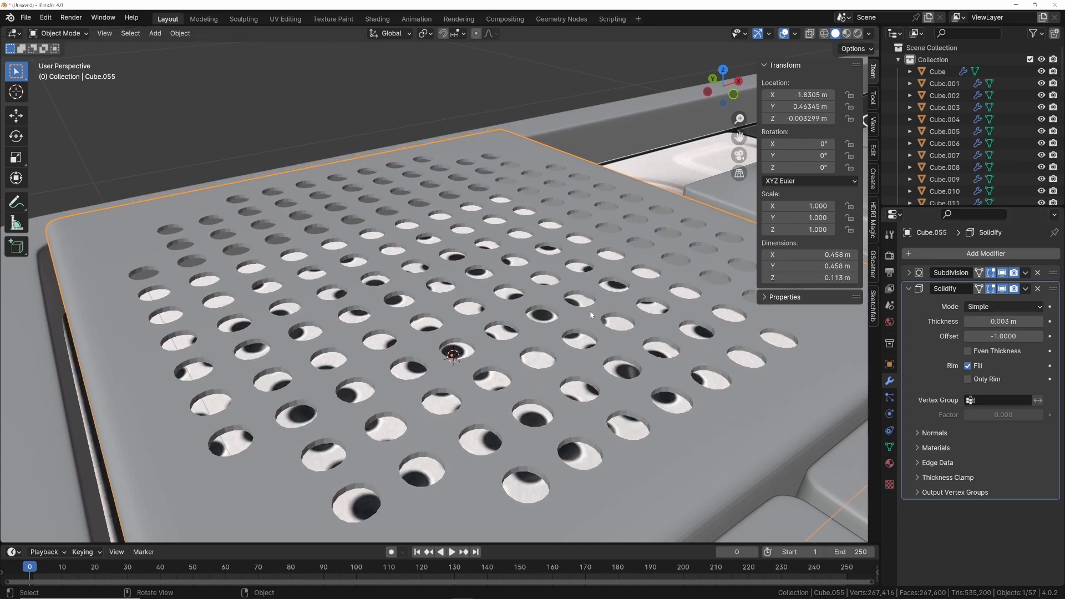
# Try adjusting the Solidify offset and inspect the hole walls from above and at an angle
pyautogui.moveTo(637, 315); pyautogui.dragTo(664, 294, button='middle')
pyautogui.moveTo(993, 336); pyautogui.dragTo(1025, 337)
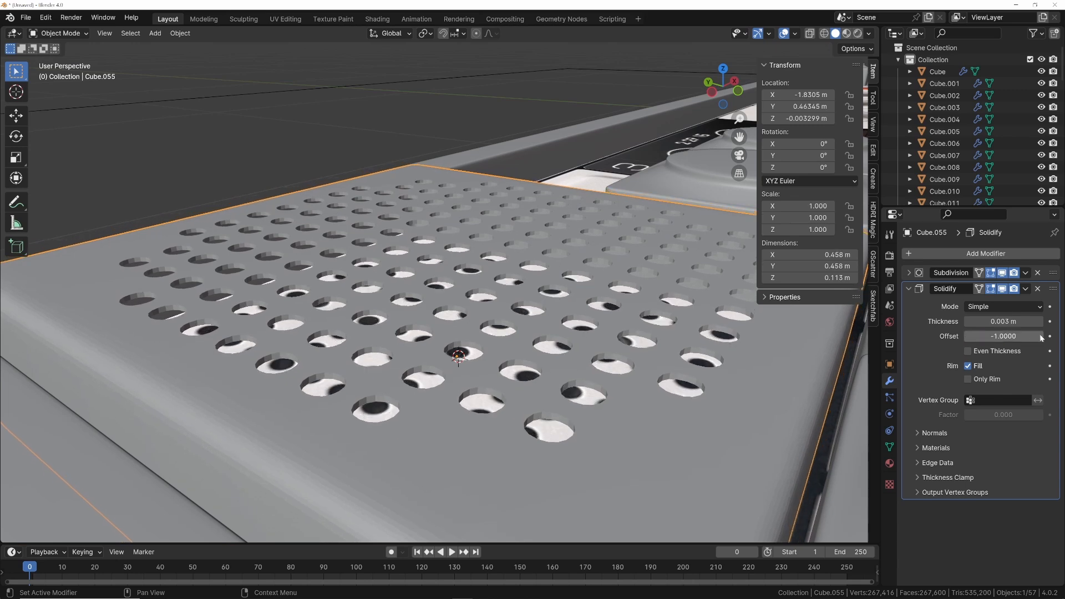
pyautogui.moveTo(575, 333); pyautogui.dragTo(518, 354, button='middle')
pyautogui.press('`')
pyautogui.click(507, 297)
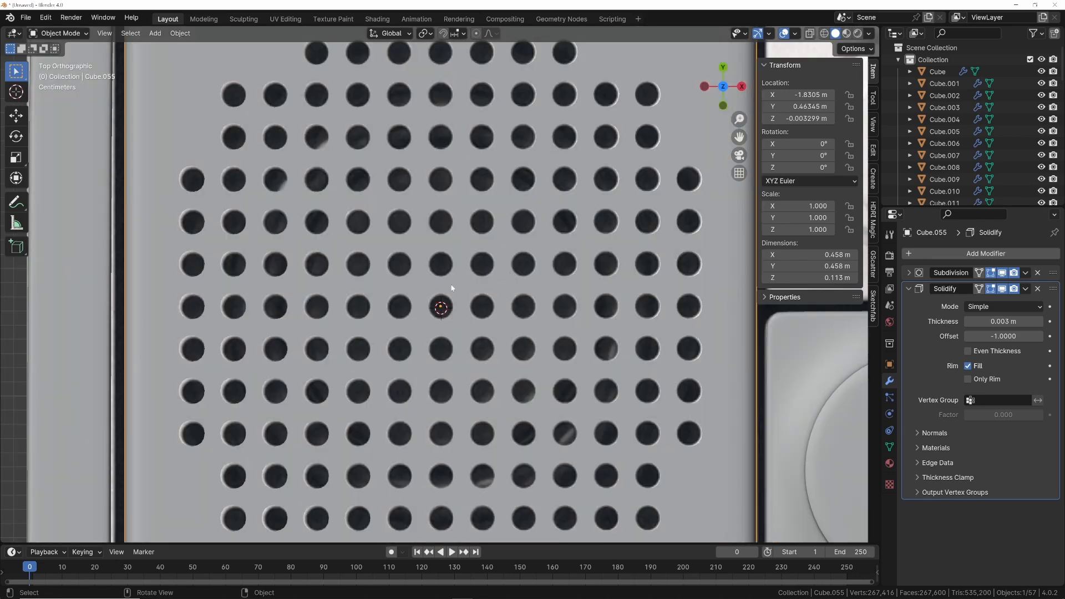
pyautogui.moveTo(457, 303); pyautogui.dragTo(508, 224, button='middle')
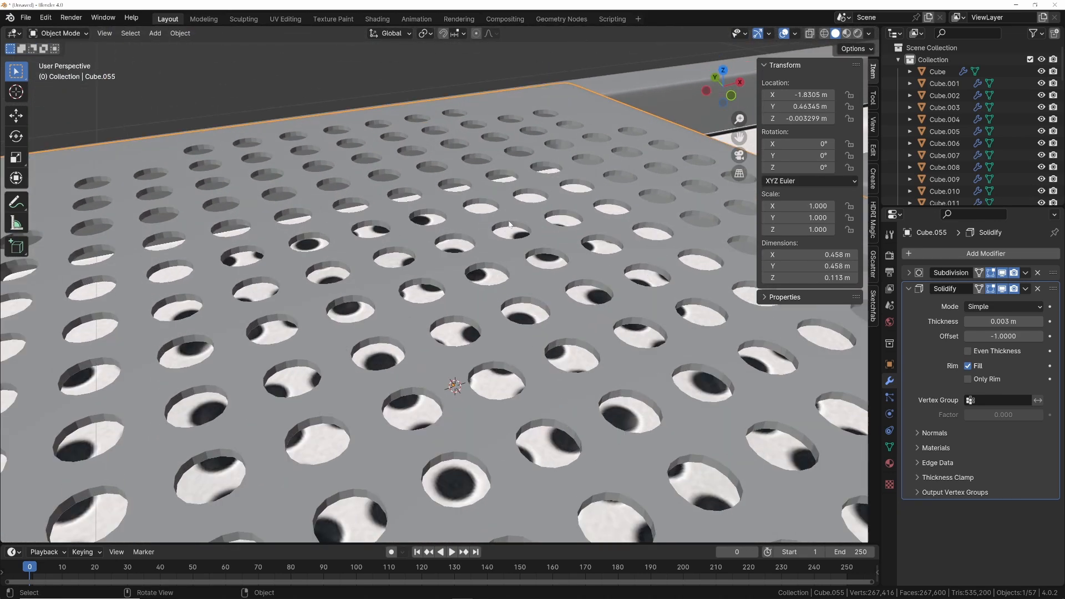
# Move the Solidify modifier above the Subdivision modifier in the speaker block's modifier stack
pyautogui.scroll(-3, 468, 273)
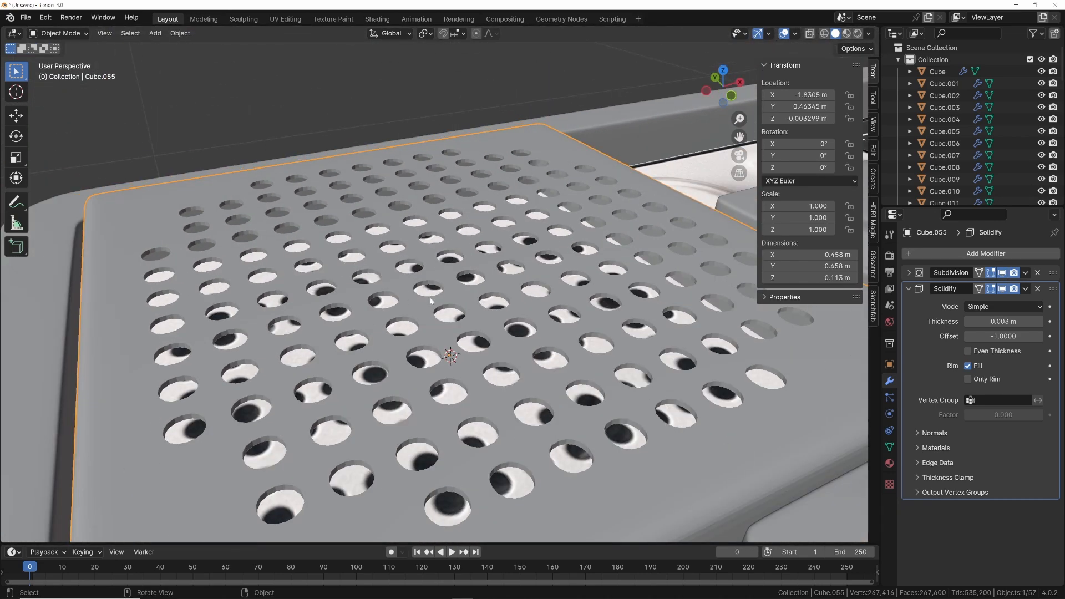
pyautogui.scroll(2, 455, 262)
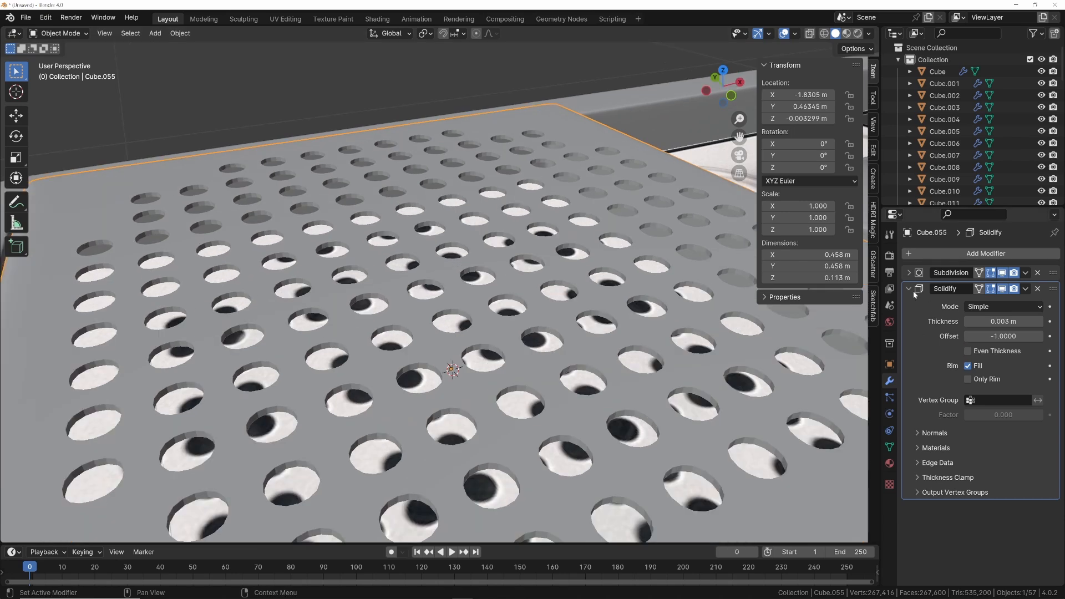
pyautogui.click(943, 291)
pyautogui.moveTo(1048, 290); pyautogui.dragTo(1049, 271)
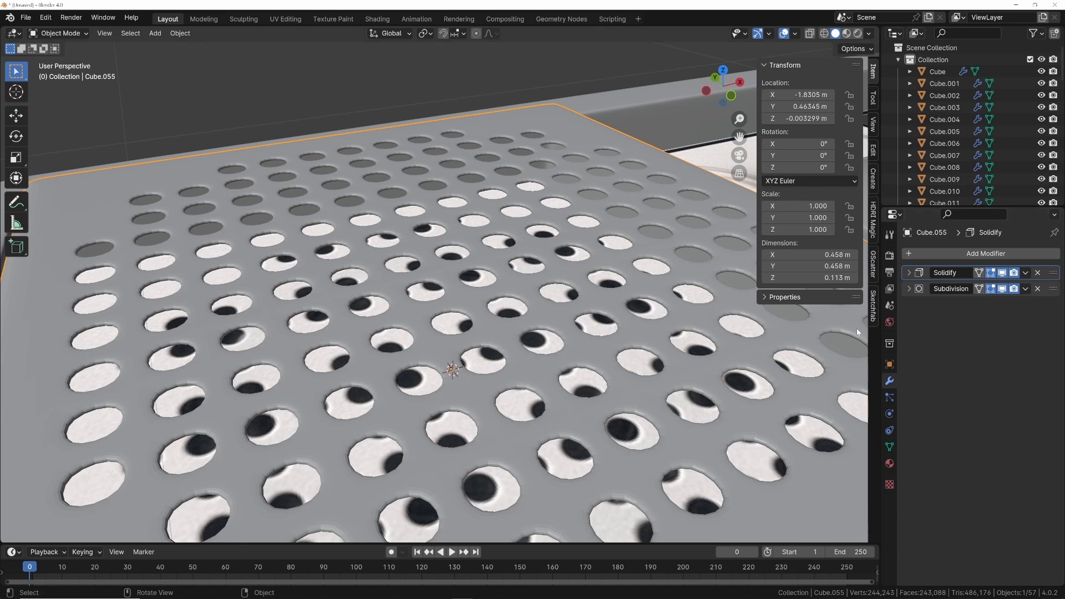
# Select the speaker holes' vertices through the vertex group in Edit Mode and scale them down slightly with the pivot set to Individual Origins
pyautogui.press('`')
pyautogui.click(538, 272)
pyautogui.scroll(-4, 443, 278)
pyautogui.keyDown('shift'); pyautogui.moveTo(419, 268); pyautogui.dragTo(426, 271, button='middle'); pyautogui.keyUp('shift')
pyautogui.scroll(2, 427, 270)
pyautogui.scroll(-2, 426, 270)
pyautogui.press('Tab')
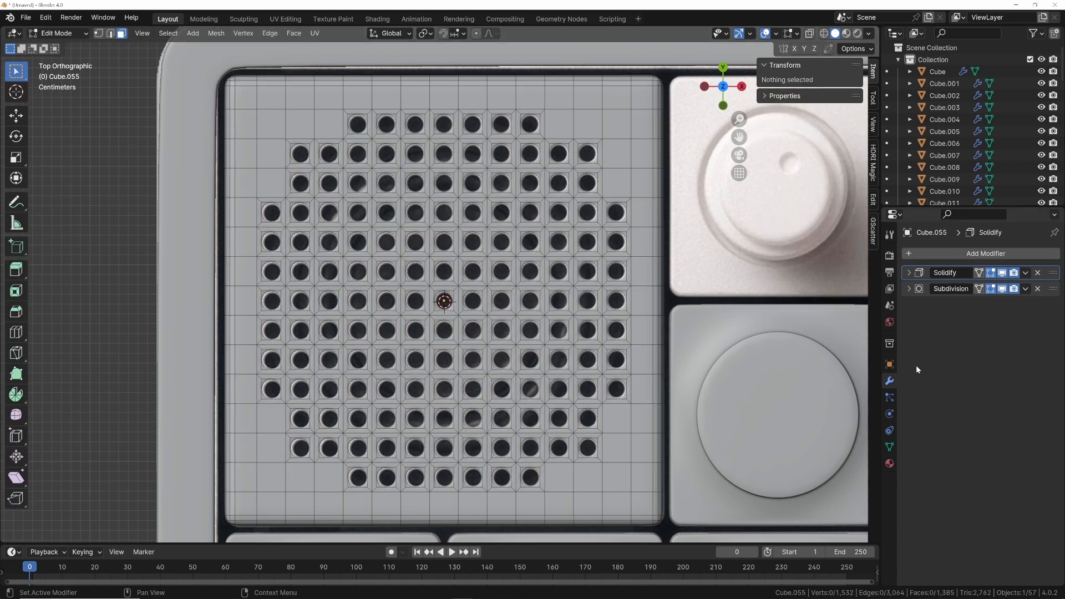
pyautogui.click(890, 447)
pyautogui.click(924, 366)
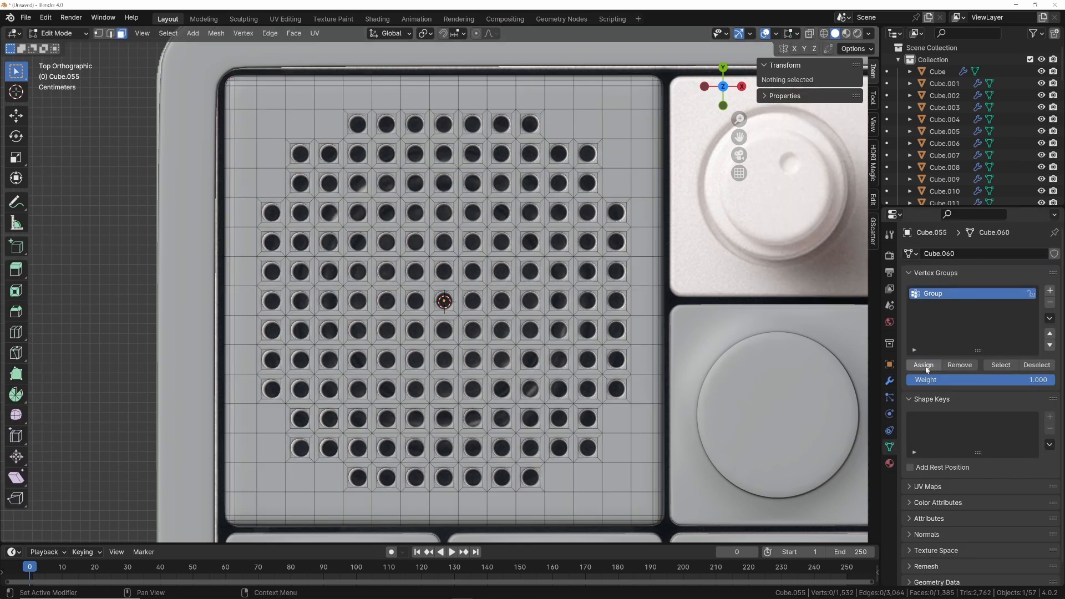
pyautogui.click(1001, 365)
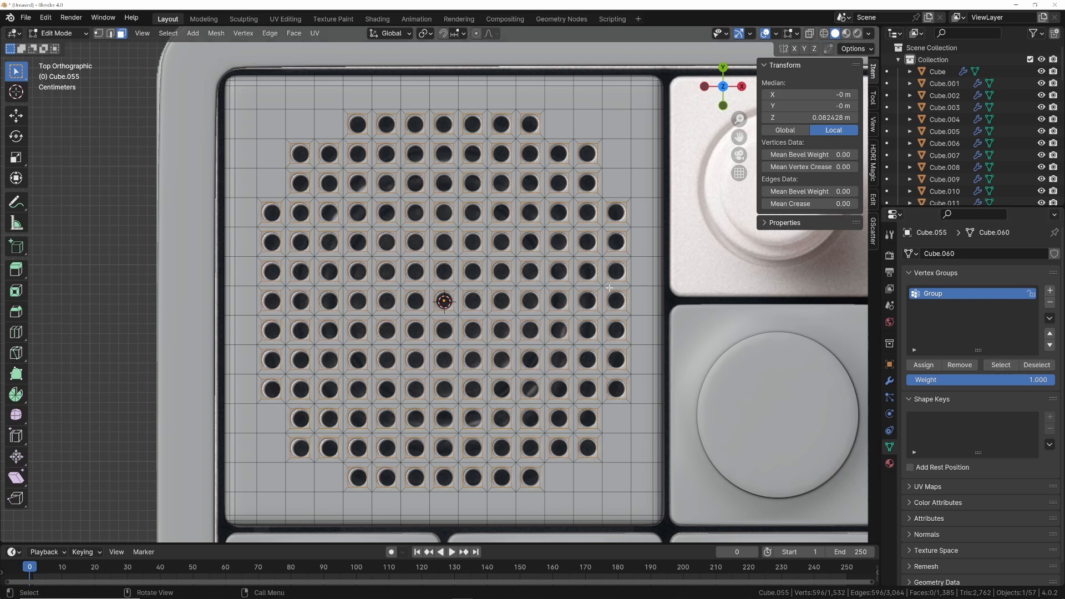
pyautogui.press('1')
pyautogui.scroll(1, 578, 259)
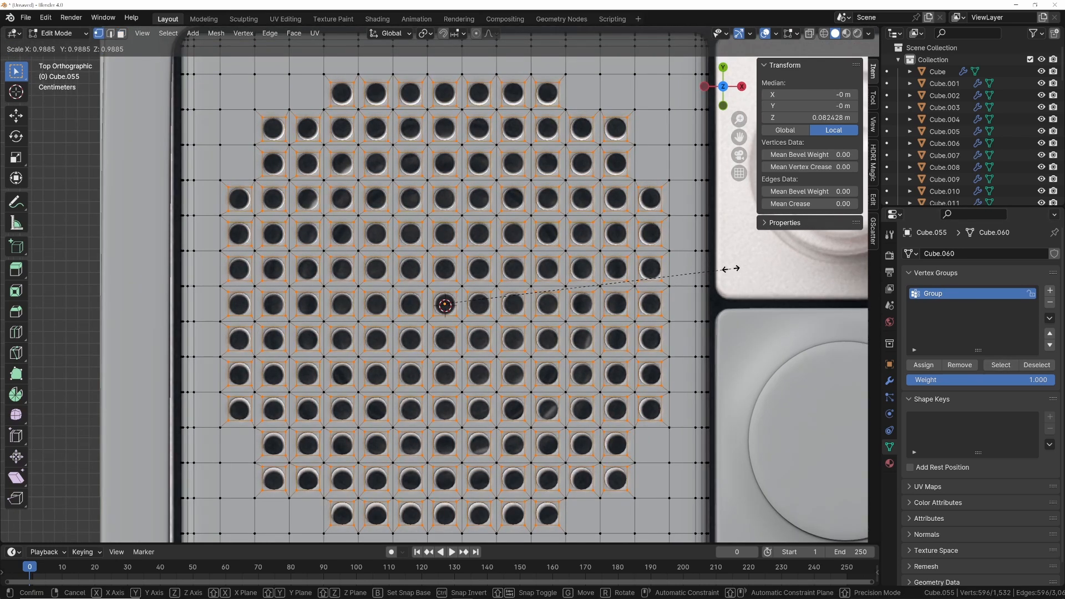
pyautogui.click(425, 34)
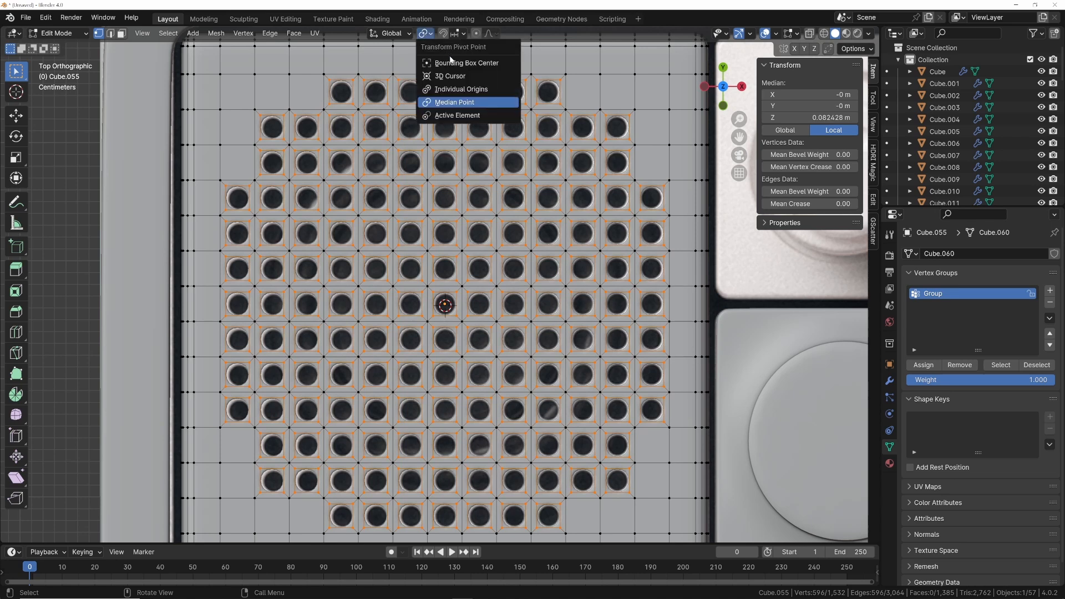
pyautogui.click(468, 90)
pyautogui.press('s')
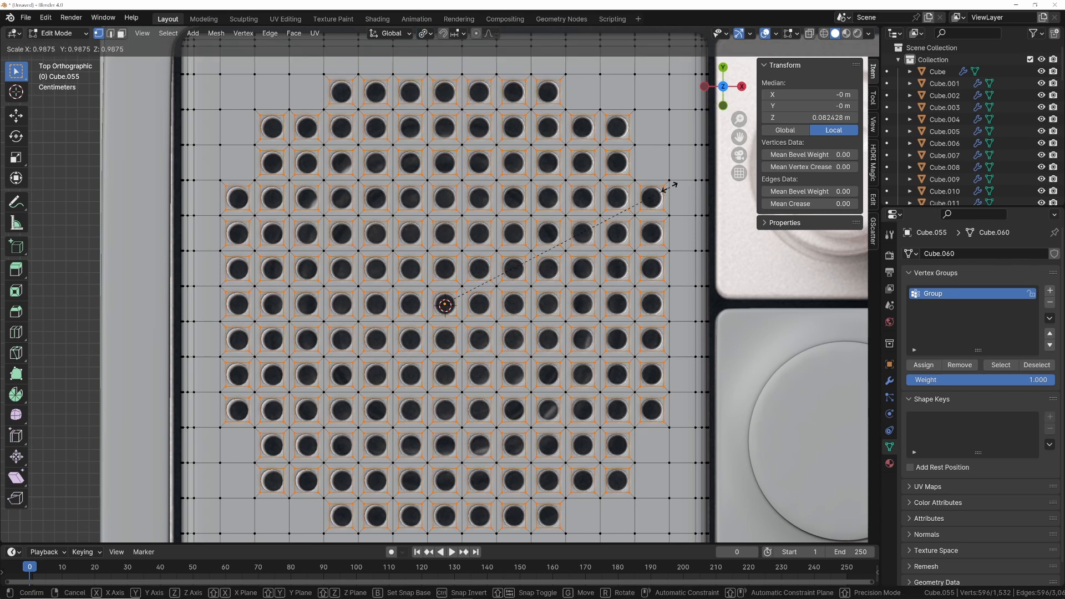
pyautogui.click(612, 198)
# Apply Shade Smooth to the speaker block in Object Mode and check the holes at an angle and from above
pyautogui.press('Tab')
pyautogui.scroll(-8, 611, 198)
pyautogui.moveTo(611, 198); pyautogui.dragTo(445, 302, button='middle')
pyautogui.scroll(3, 446, 303)
pyautogui.scroll(3, 453, 289)
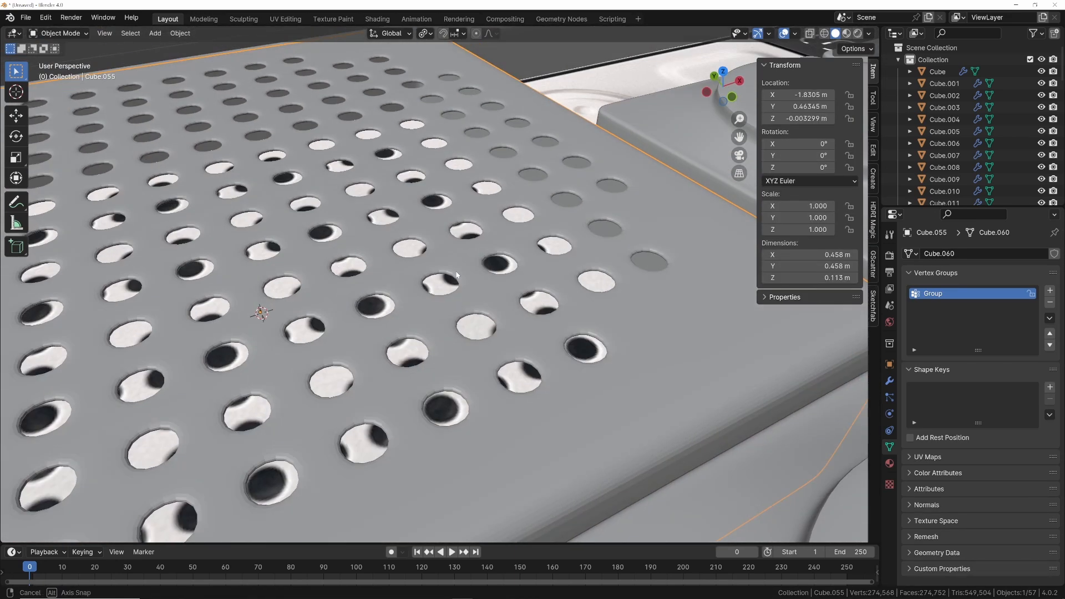
pyautogui.rightClick(443, 270)
pyautogui.click(459, 231)
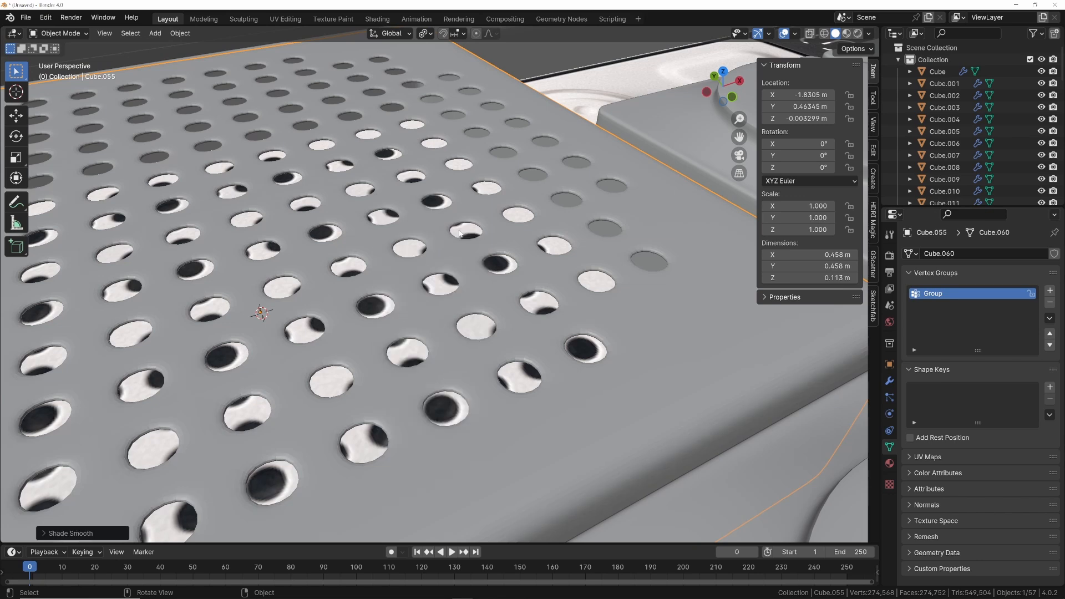
pyautogui.press('KP_7')
pyautogui.scroll(-8, 438, 244)
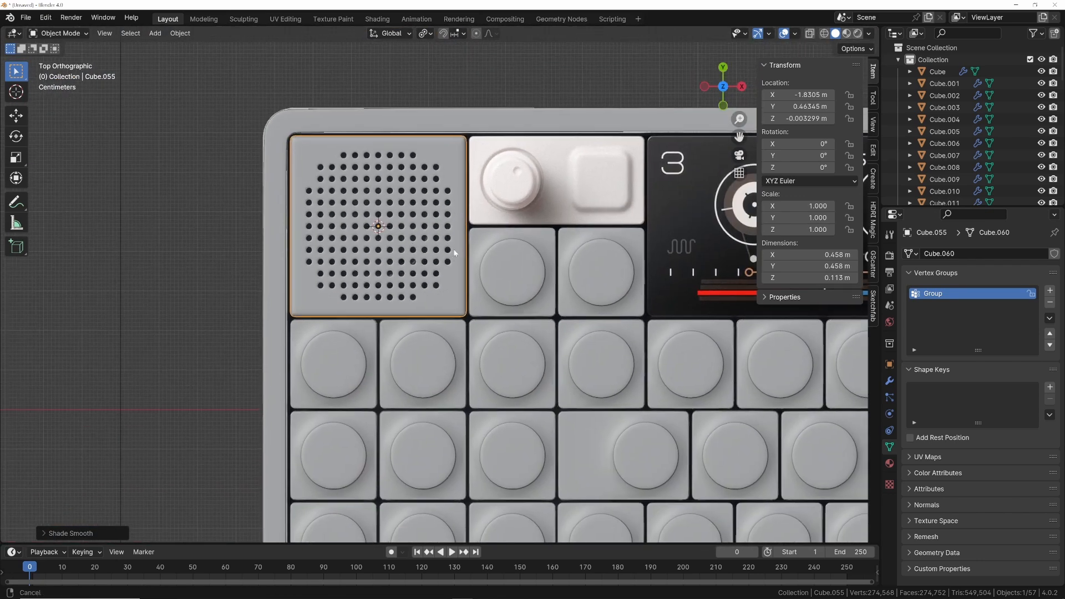
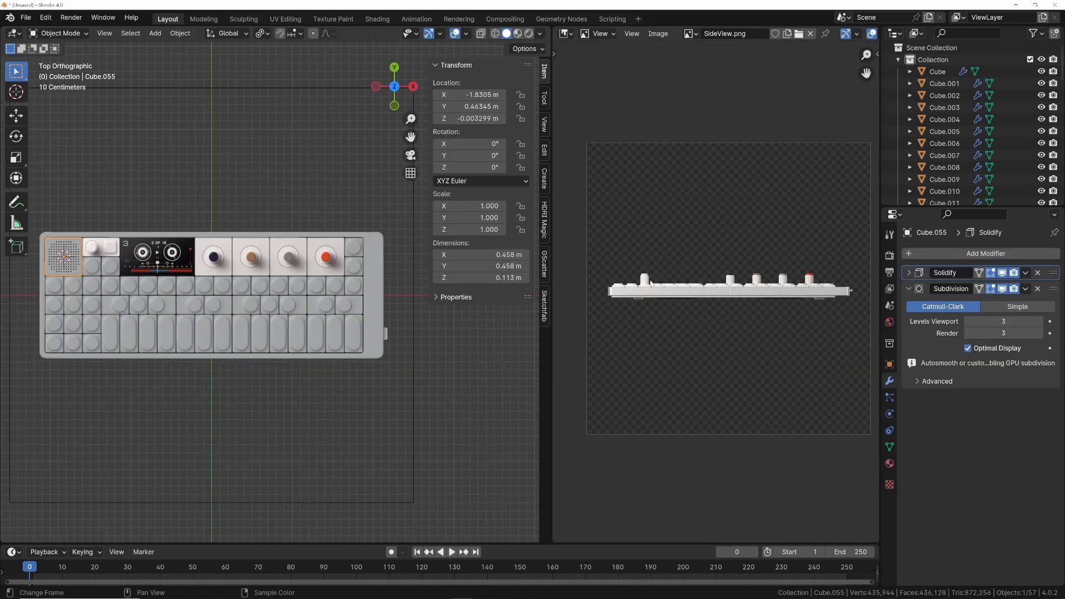
# Examine the knobs' profile in the SideView.png reference and close the image area again
pyautogui.scroll(2, 682, 298)
pyautogui.moveTo(660, 295); pyautogui.dragTo(654, 298, button='middle')
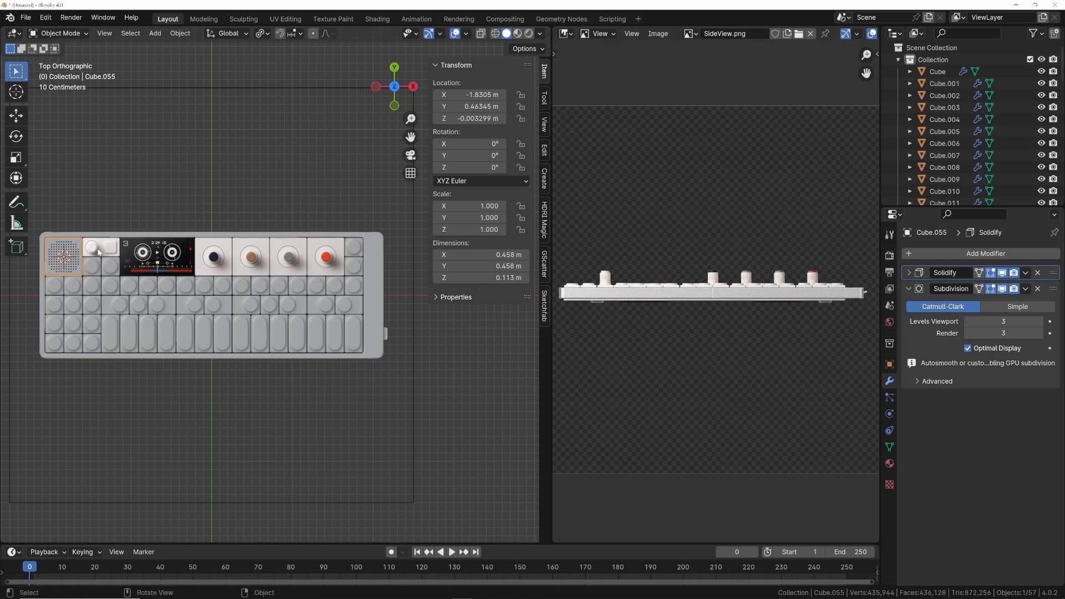
pyautogui.scroll(5, 719, 288)
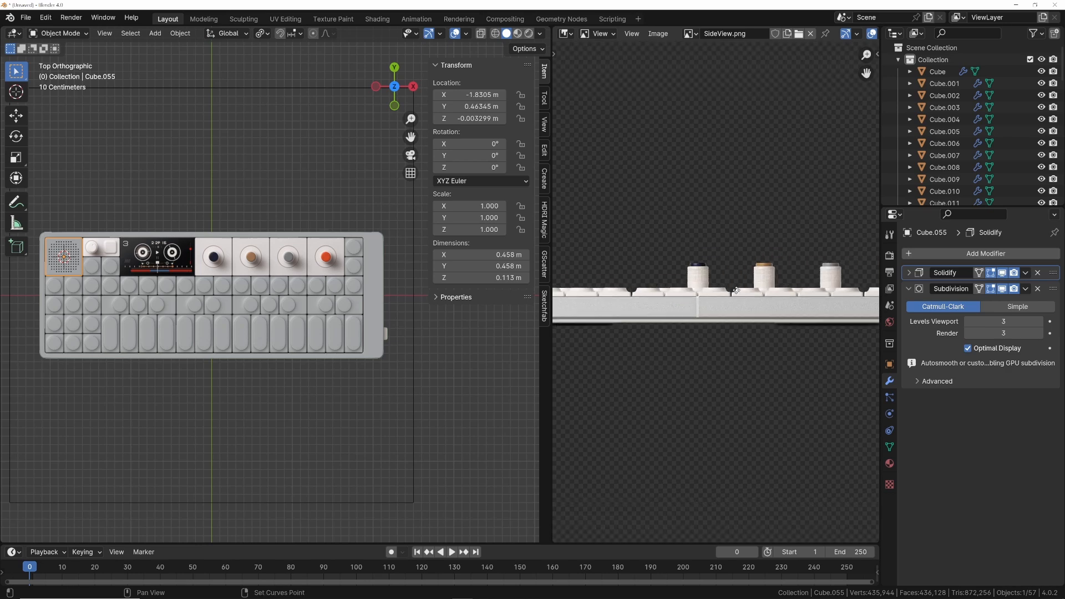
pyautogui.scroll(-2, 275, 285)
pyautogui.scroll(2, 275, 285)
pyautogui.scroll(-1, 275, 285)
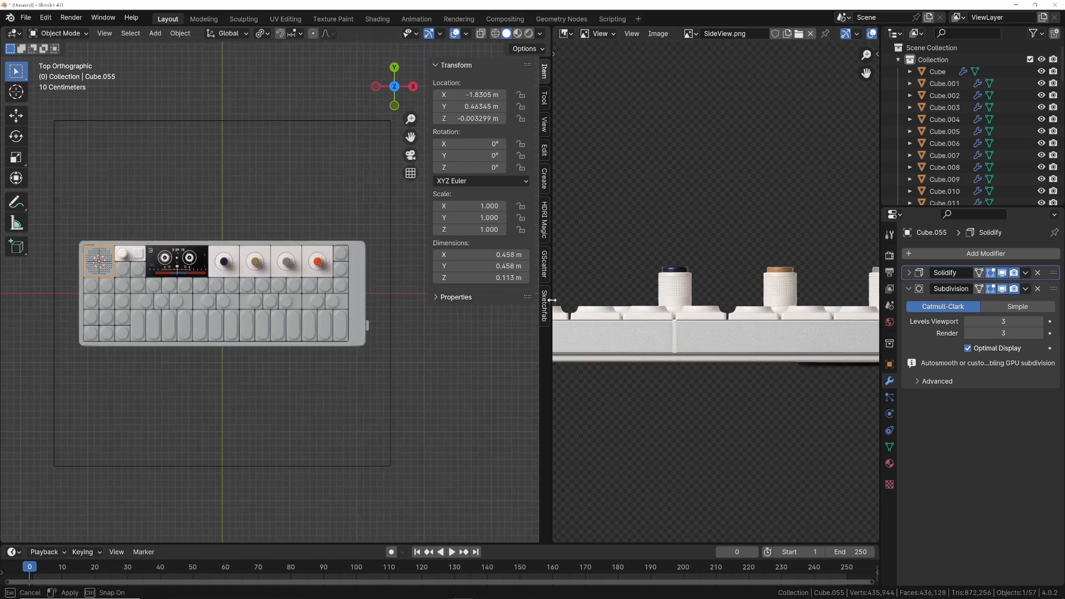
pyautogui.rightClick(546, 302)
pyautogui.click(543, 327)
pyautogui.click(615, 318)
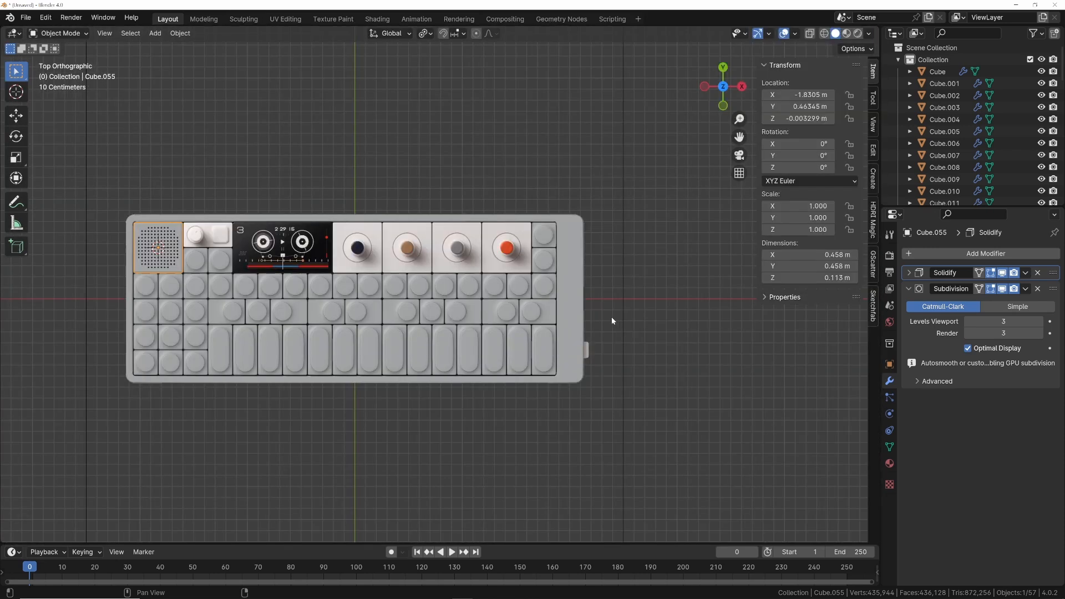
# Place the 3D cursor at the centre of the dark blue knob in top view and add a cube there
pyautogui.scroll(8, 457, 282)
pyautogui.scroll(5, 451, 277)
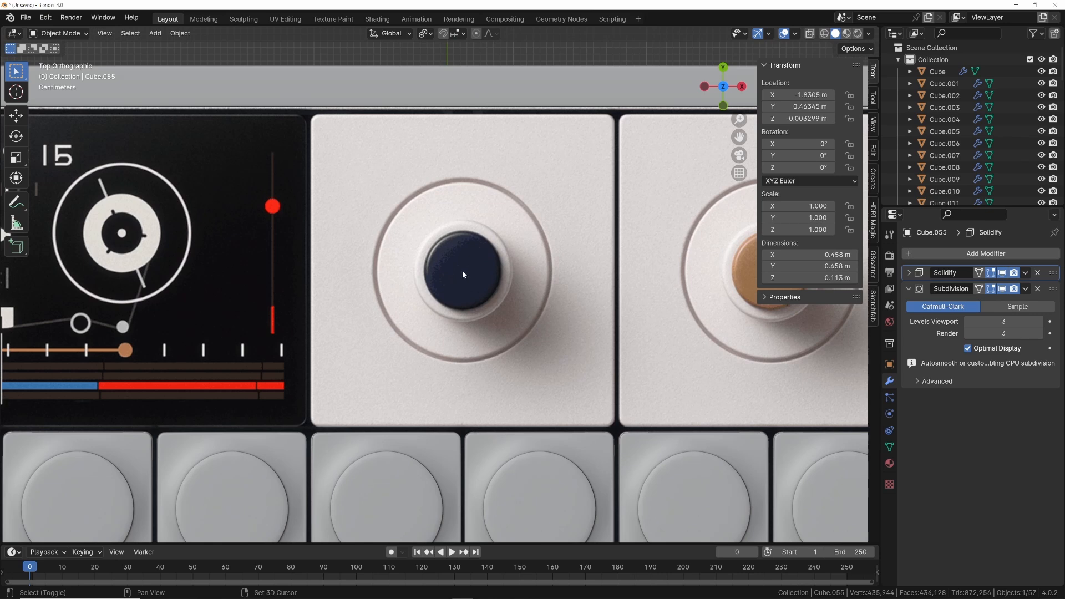
pyautogui.keyDown('shift'); pyautogui.rightClick(463, 271); pyautogui.keyUp('shift')
pyautogui.scroll(-1, 464, 274)
pyautogui.hotkey('shift', 'a')
pyautogui.moveTo(465, 272)
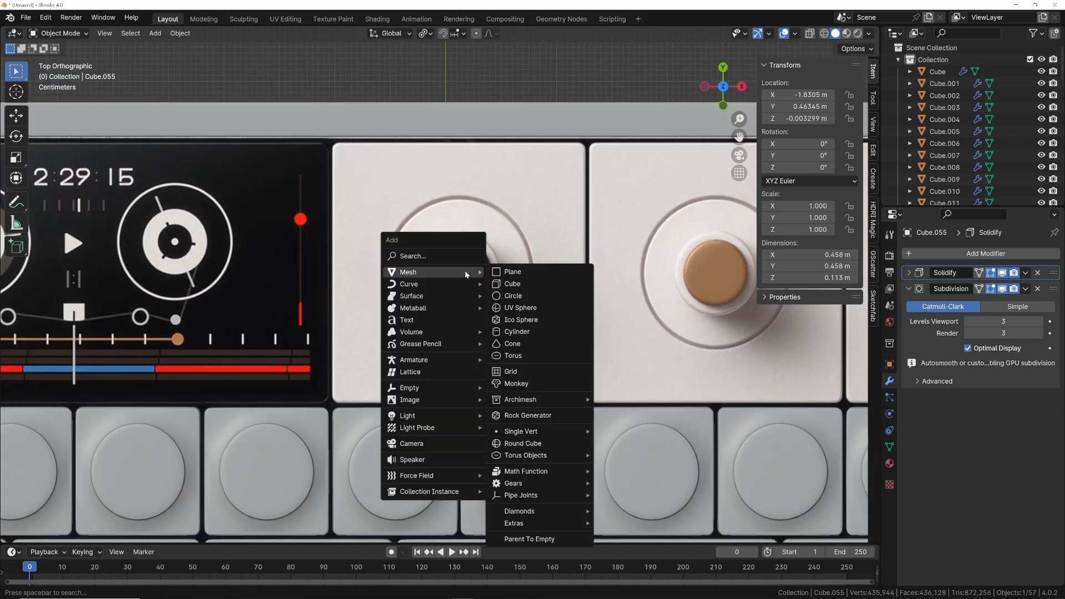
pyautogui.click(523, 284)
# Scale the cube down in Edit Mode to match the outline of the dark blue knob's square tile
pyautogui.press('Tab')
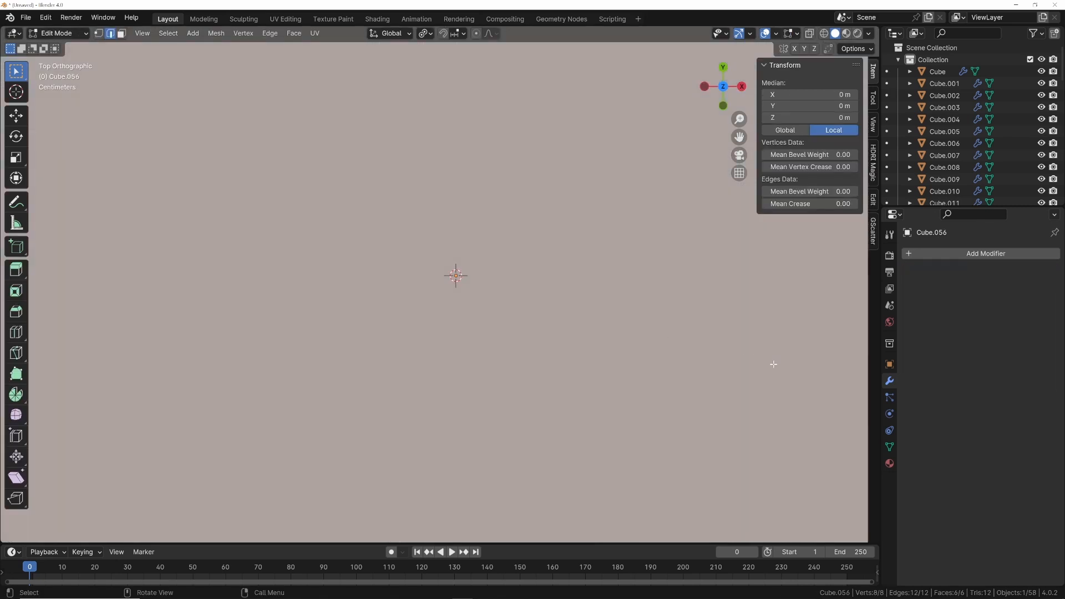
pyautogui.press('s')
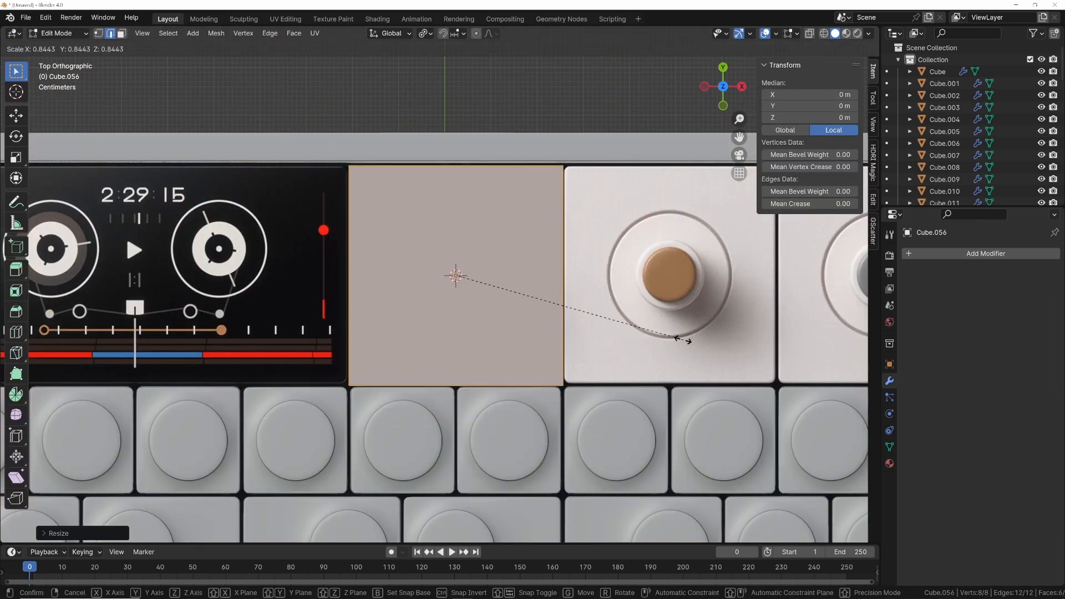
pyautogui.click(678, 337)
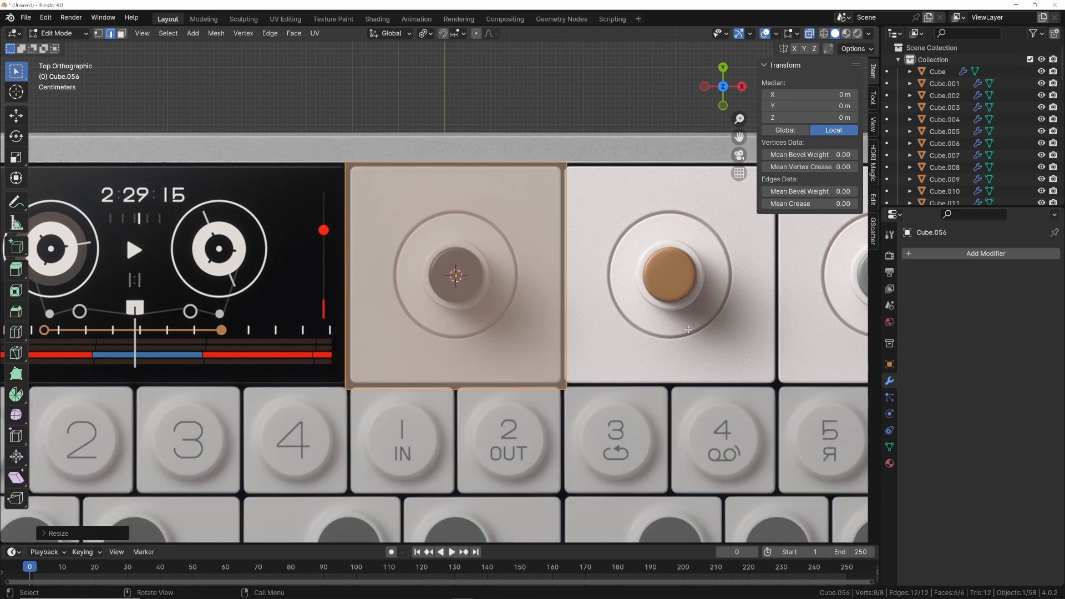
pyautogui.scroll(2, 721, 329)
pyautogui.scroll(1, 722, 329)
pyautogui.press('s')
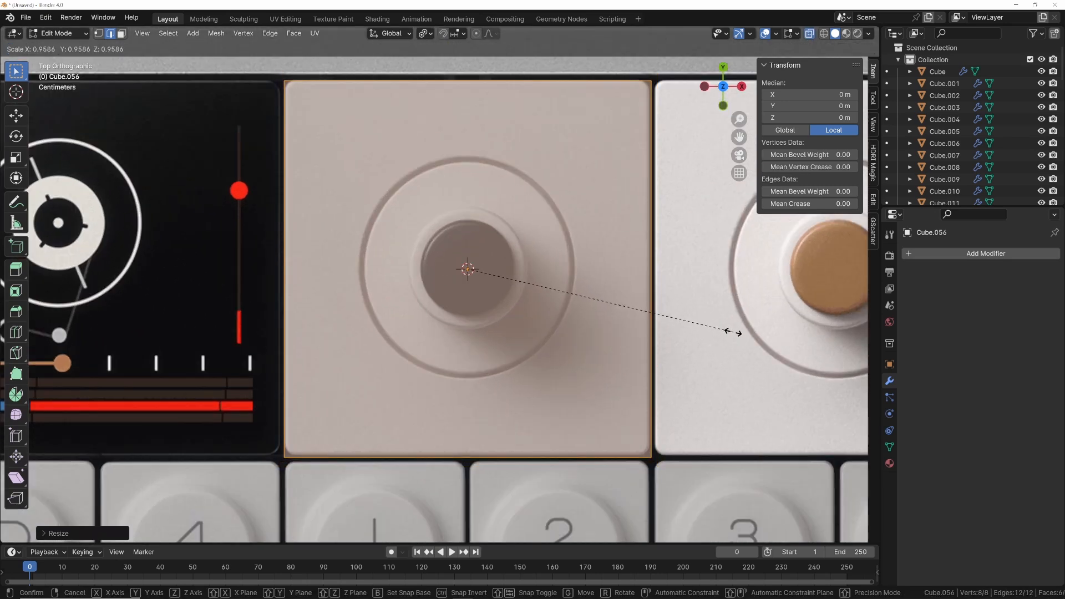
pyautogui.click(716, 331)
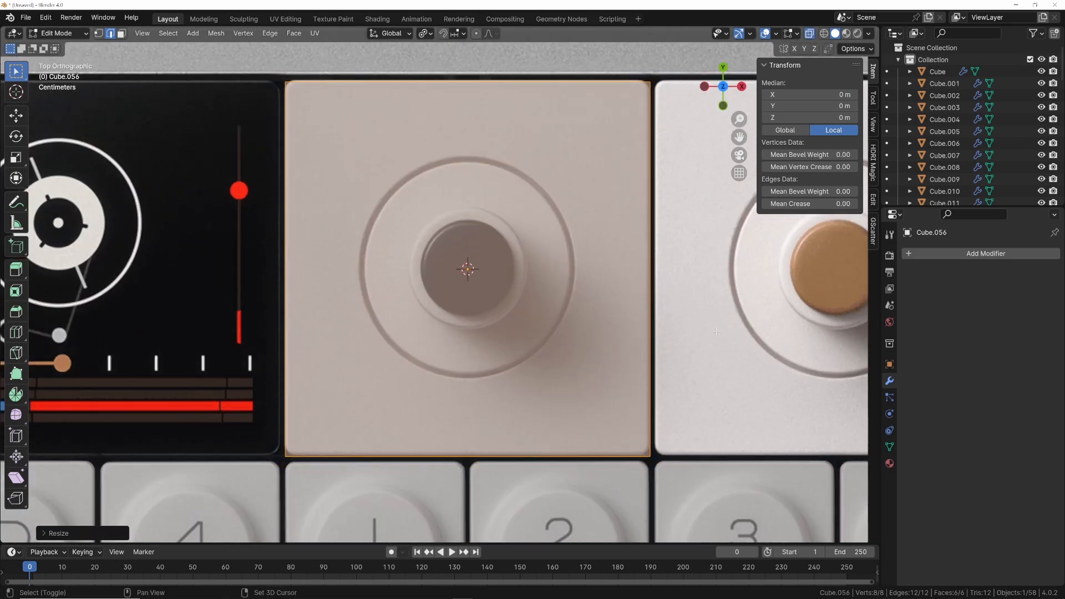
# Shift the cube in Object Mode about -0.0008 m along X to line it up with the knob tile
pyautogui.press('Tab')
pyautogui.press('s')
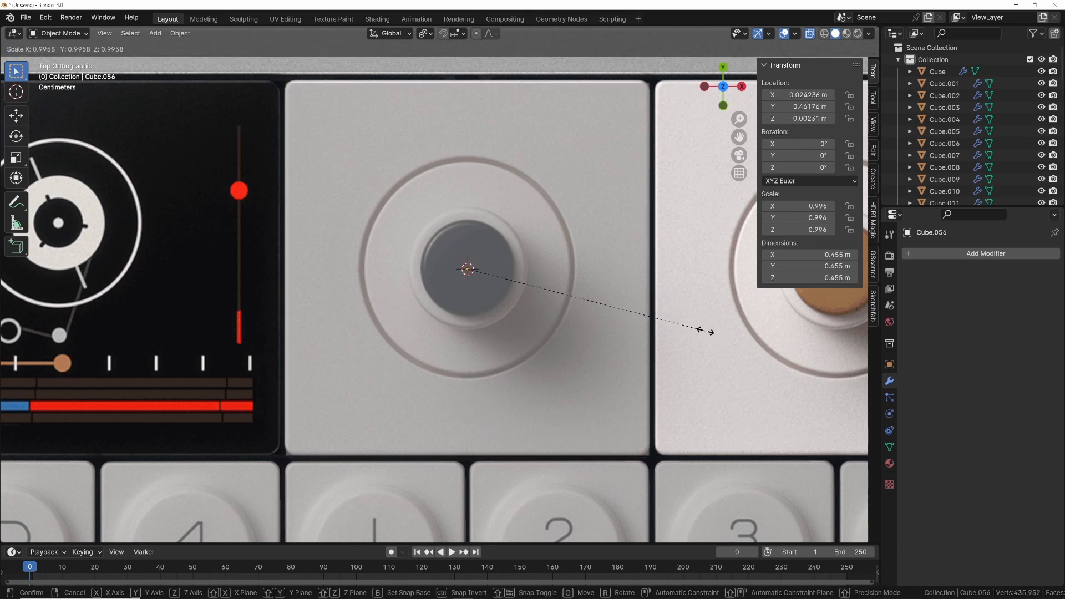
pyautogui.click(707, 335)
pyautogui.press('g')
pyautogui.press('x')
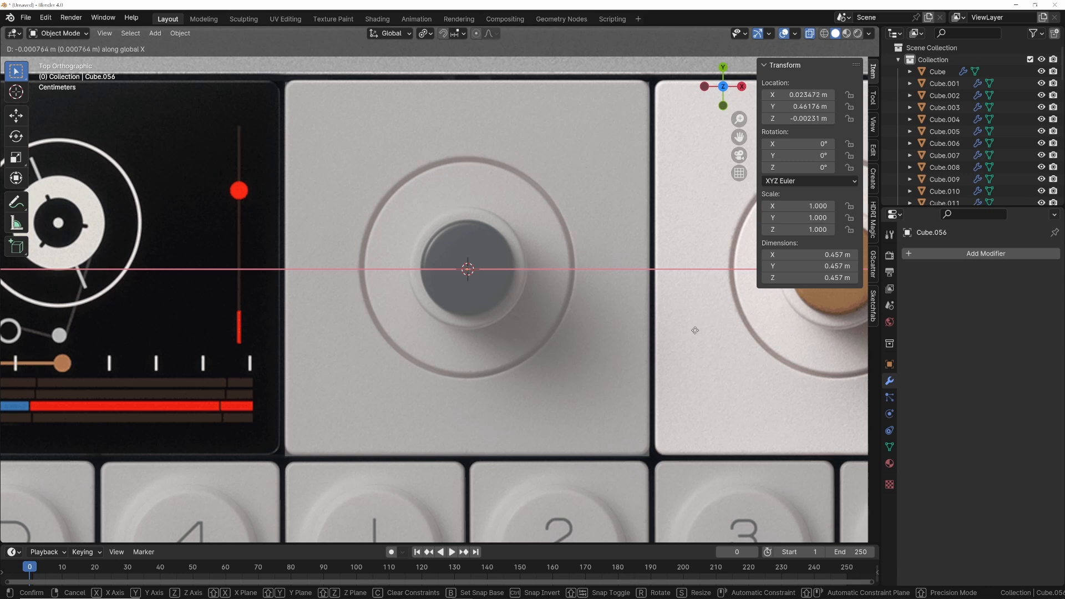
pyautogui.click(695, 330)
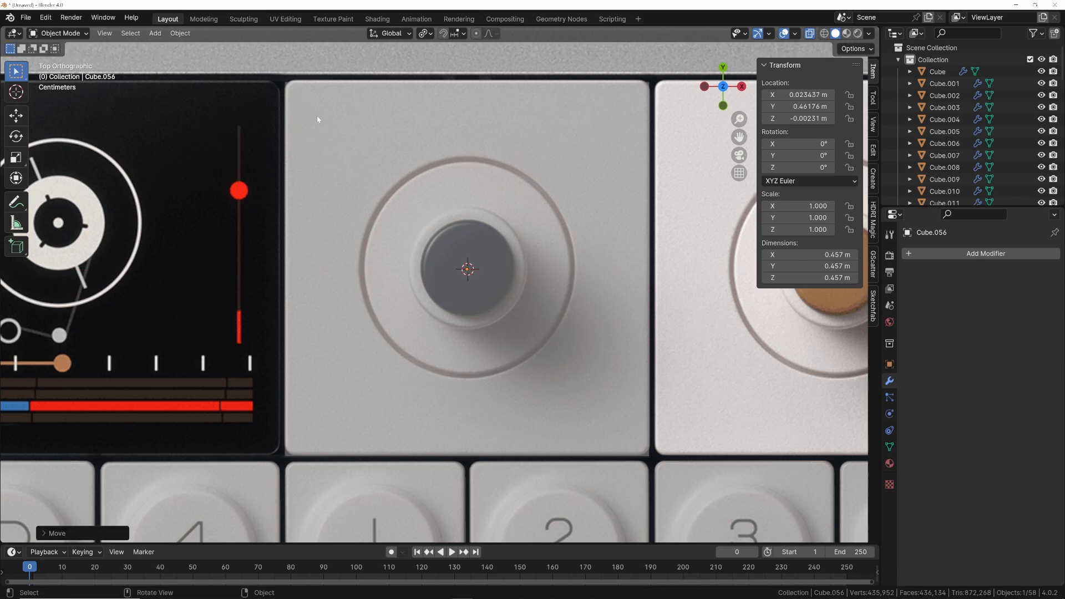
# Move the cube about 0.001 m along Y to align it with the tile's upper and lower edges
pyautogui.press('Tab')
pyautogui.press('Tab')
pyautogui.press('g')
pyautogui.press('y')
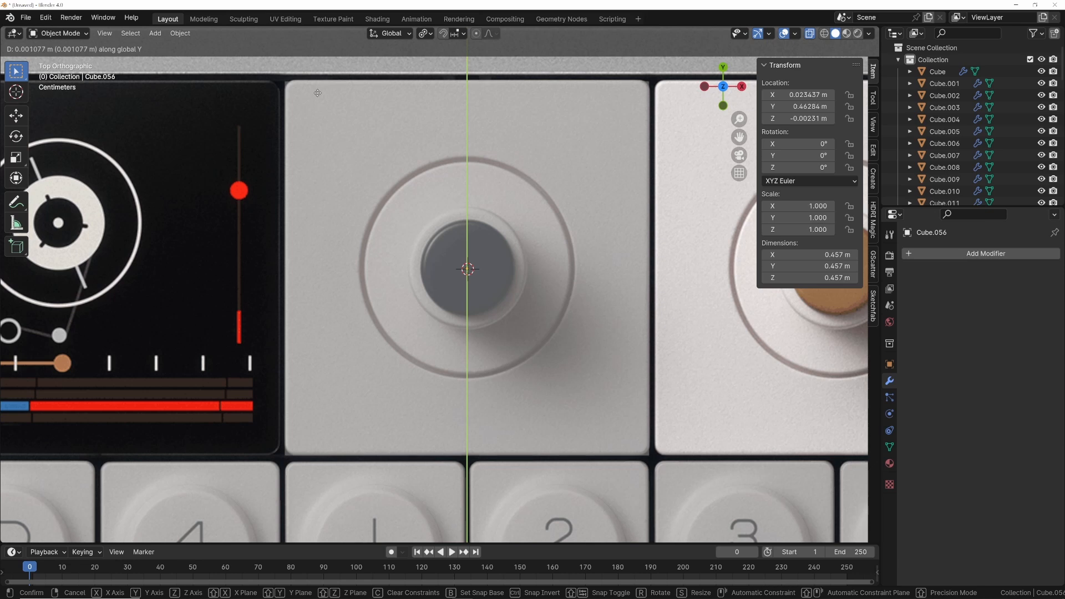
pyautogui.click(318, 92)
# Enlarge the cube's mesh slightly to 0.458 m and nudge the cube along X to about 0.0237 m
pyautogui.press('Tab')
pyautogui.press('s')
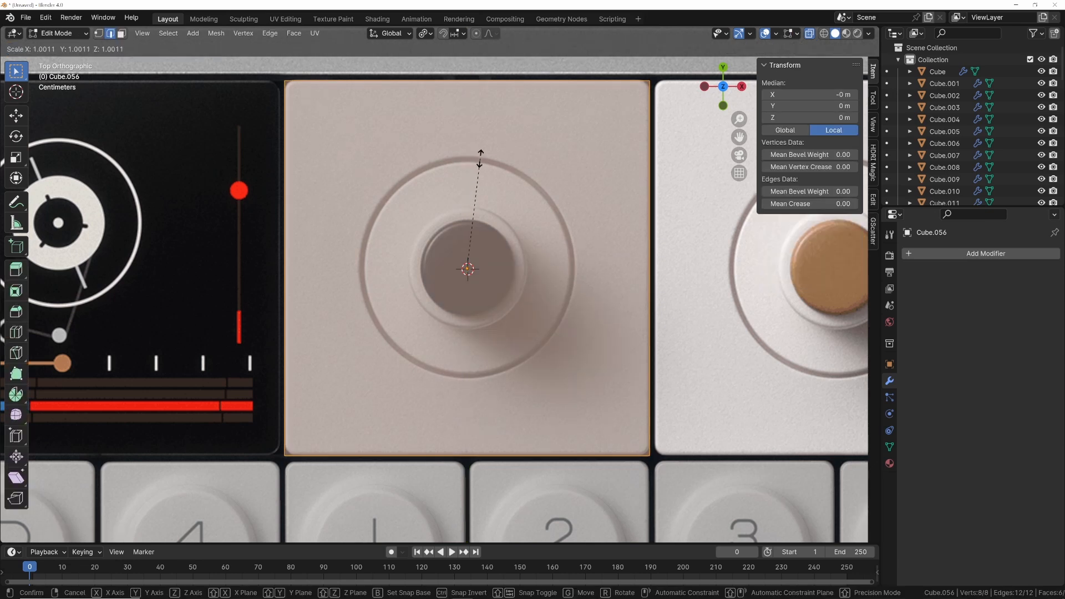
pyautogui.click(481, 156)
pyautogui.press('Tab')
pyautogui.press('g')
pyautogui.press('x')
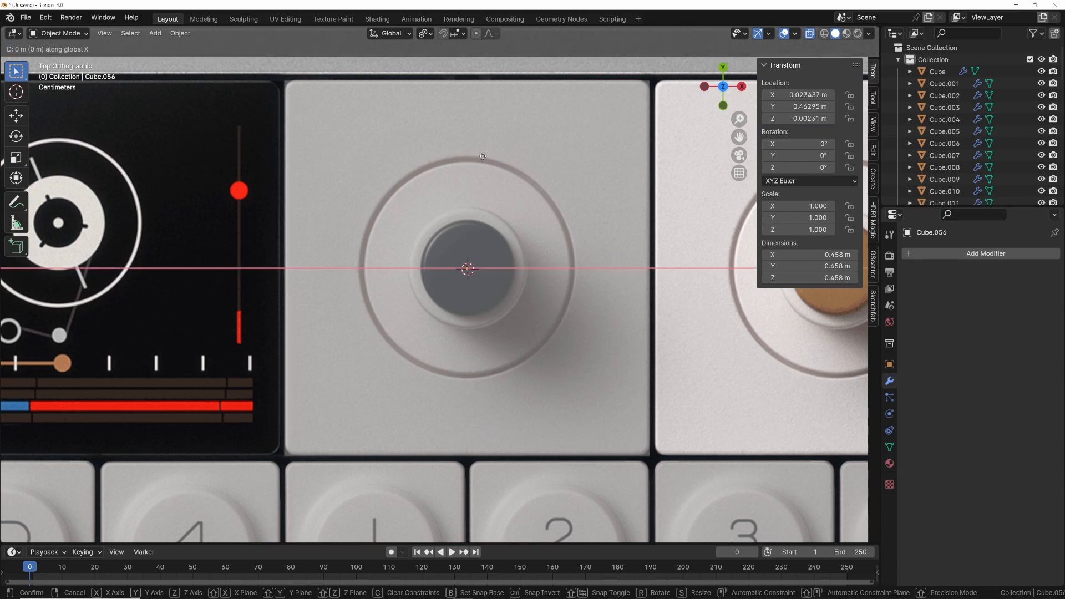
pyautogui.click(484, 156)
# Open the cube for vertex editing in the right side view to adjust its height
pyautogui.scroll(-5, 485, 156)
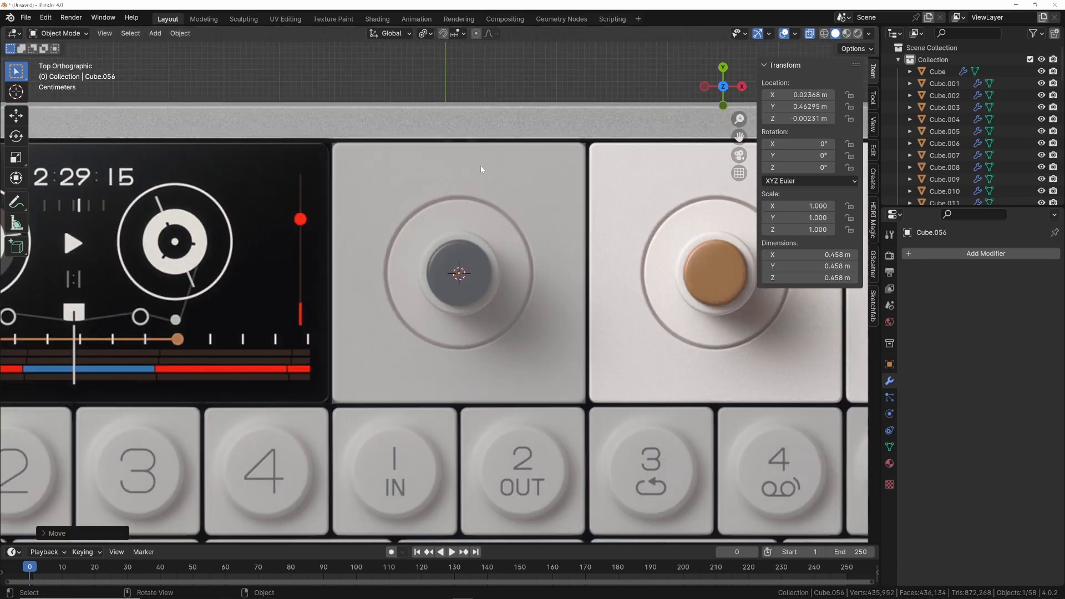
pyautogui.moveTo(477, 166)
pyautogui.mouseDown(button='middle')
pyautogui.moveTo(431, 128)
pyautogui.moveTo(459, 175)
pyautogui.mouseUp(button='middle')
pyautogui.press('KP_3')
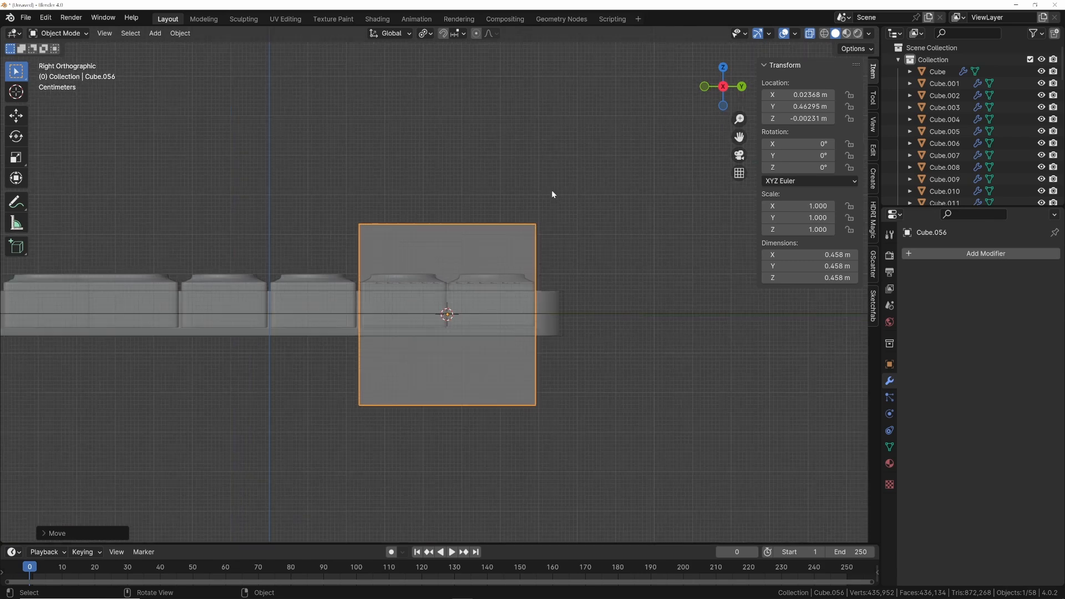
pyautogui.press('Tab')
pyautogui.press('1')
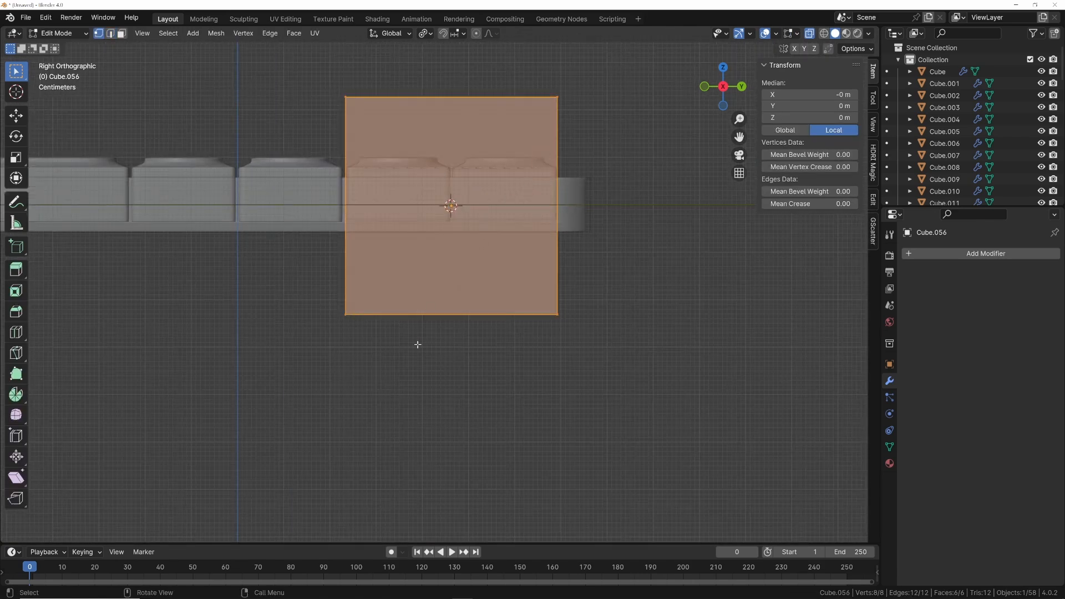
# Raise the cube's bottom vertices along Z to about -0.033 m, level with the bottoms of the neighbouring keys
pyautogui.hotkey('alt', 'a')
pyautogui.moveTo(280, 267); pyautogui.dragTo(688, 360)
pyautogui.scroll(1, 584, 326)
pyautogui.scroll(2, 584, 326)
pyautogui.press('g')
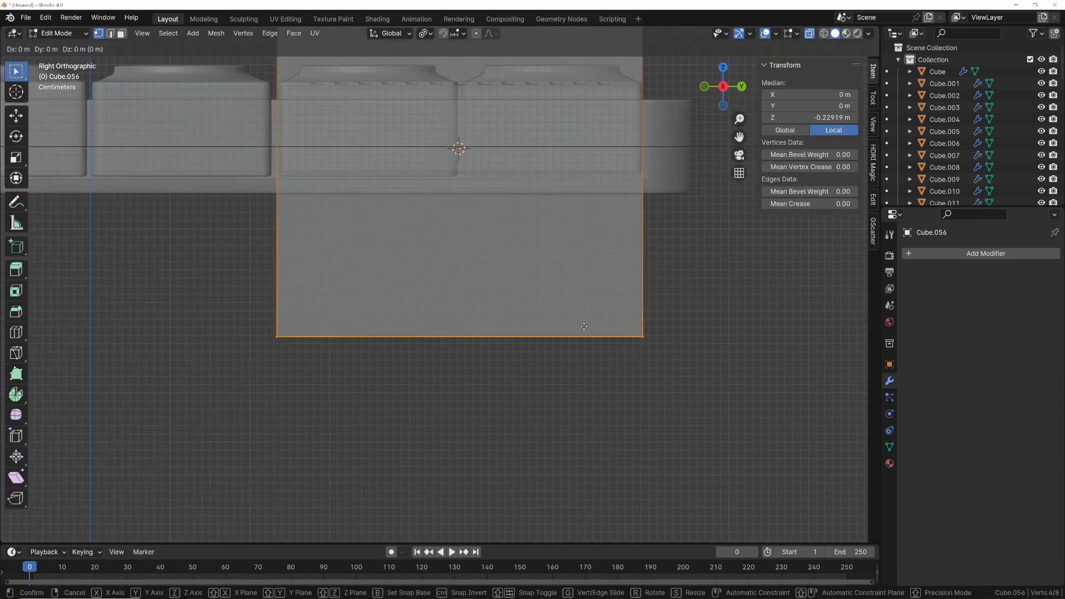
pyautogui.press('z')
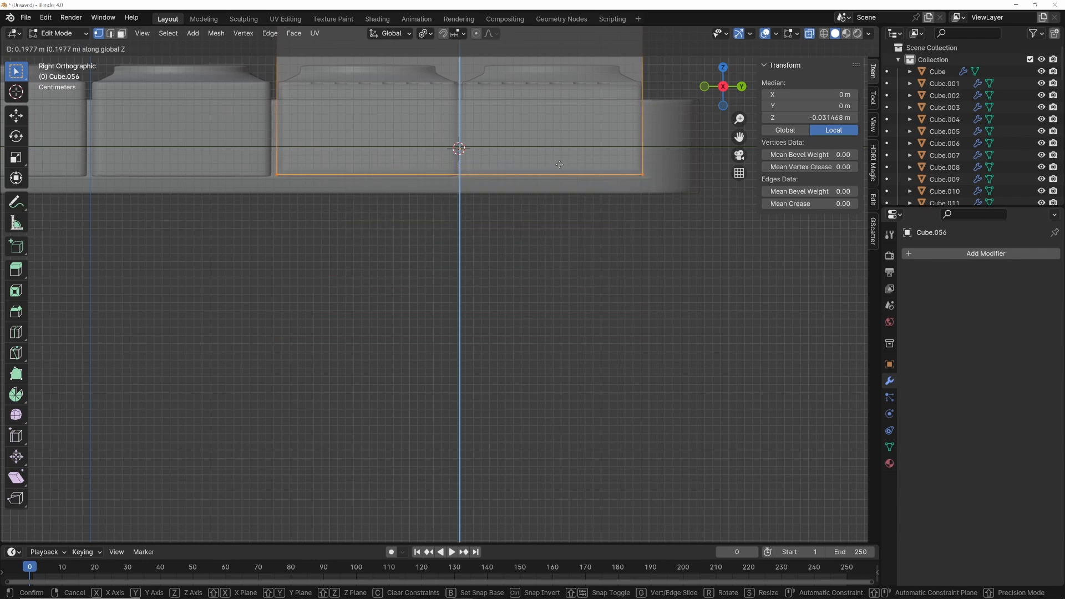
pyautogui.click(228, 147)
pyautogui.scroll(-5, 357, 179)
# Lower the cube's top vertices along Z to about 0.081 m, level with the edge below the raised key caps
pyautogui.press('`')
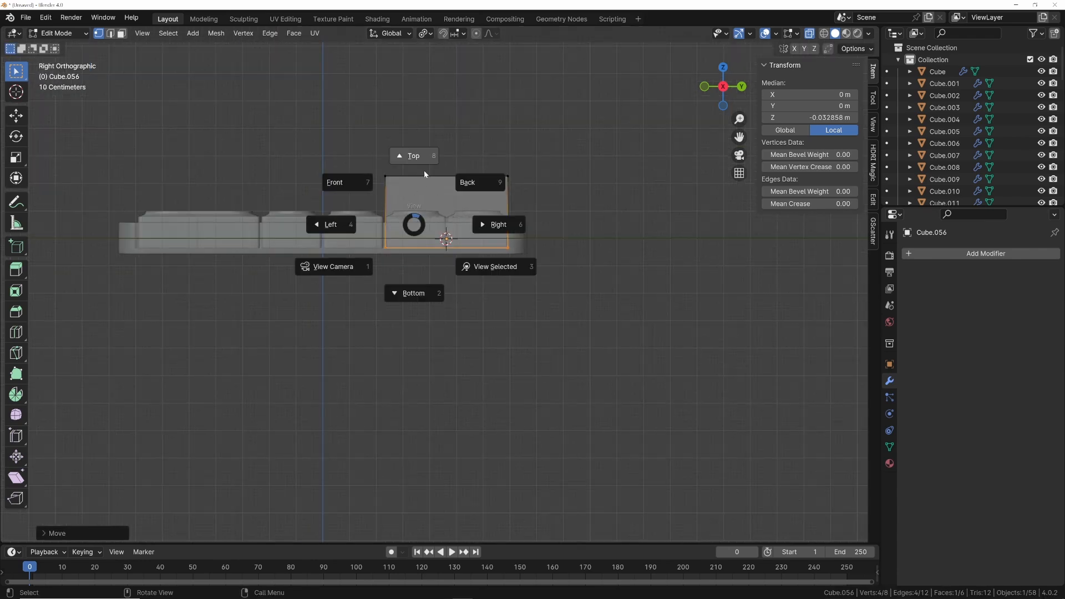
pyautogui.click(413, 153)
pyautogui.scroll(-4, 454, 237)
pyautogui.scroll(6, 448, 239)
pyautogui.press('`')
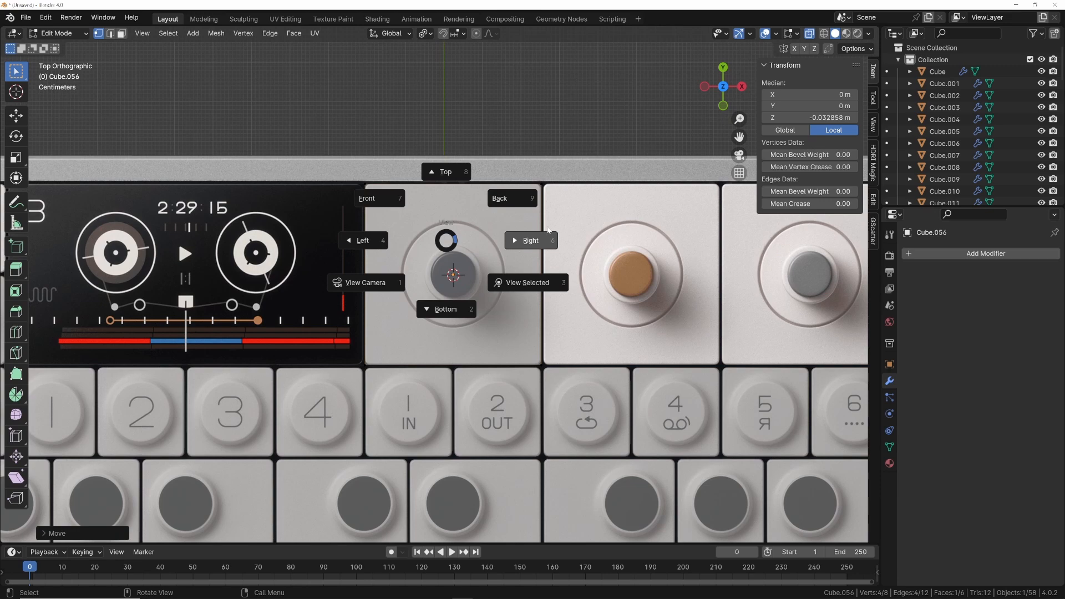
pyautogui.click(518, 237)
pyautogui.moveTo(331, 110); pyautogui.dragTo(541, 161)
pyautogui.moveTo(325, 91); pyautogui.dragTo(558, 149)
pyautogui.keyDown('shift'); pyautogui.moveTo(483, 145); pyautogui.dragTo(514, 198, button='middle'); pyautogui.keyUp('shift')
pyautogui.scroll(4, 514, 198)
pyautogui.press('g')
pyautogui.press('z')
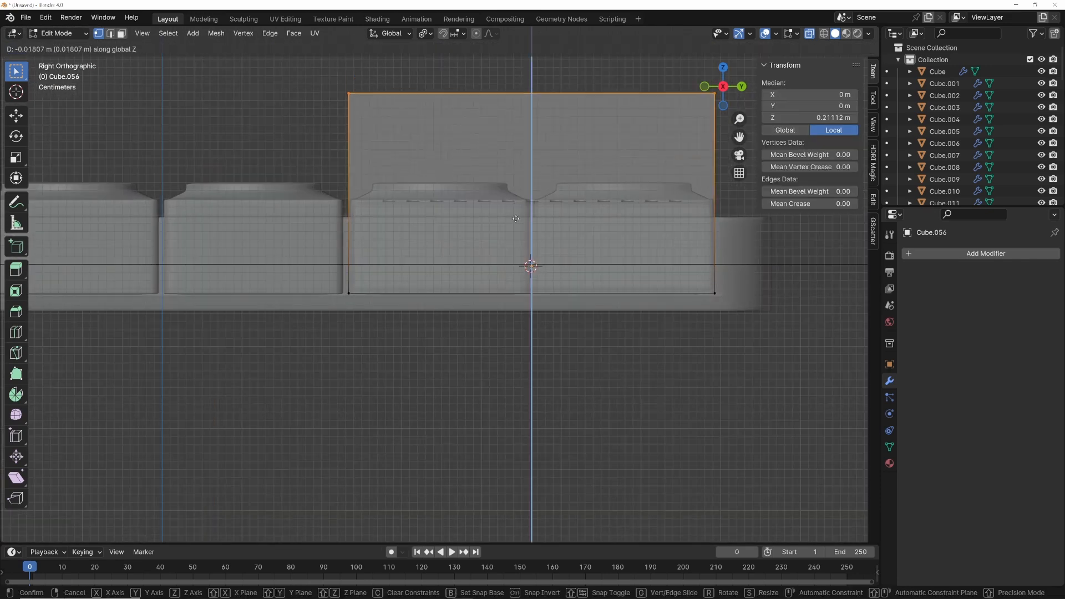
pyautogui.click(520, 320)
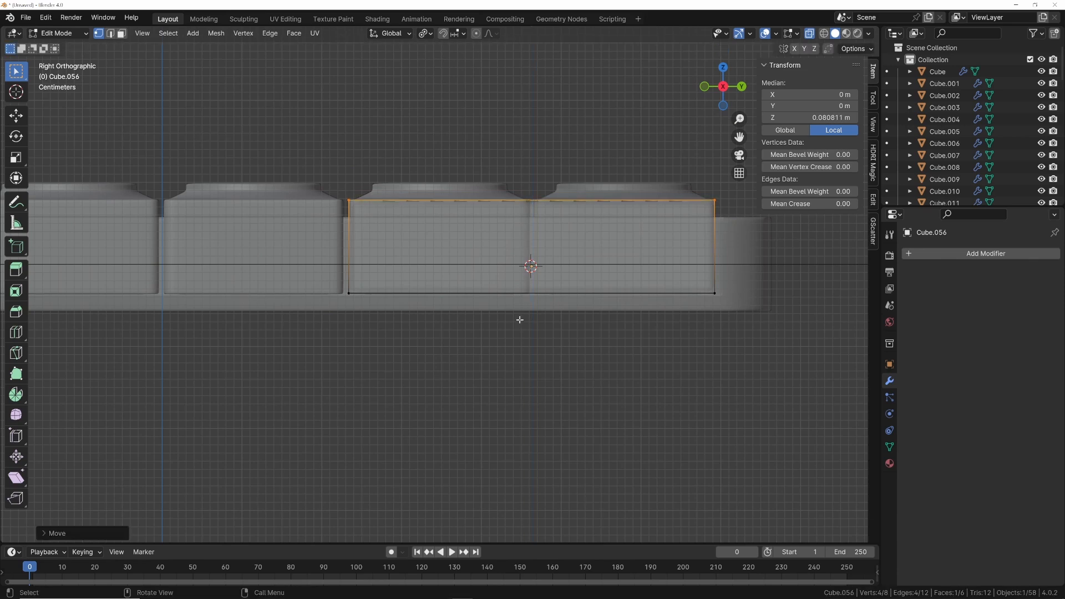
# Bevel the block's four vertical corner edges by about 0.014 m with 5 segments to match the reference image's rounded corners
pyautogui.moveTo(519, 319)
pyautogui.mouseDown(button='middle')
pyautogui.moveTo(555, 334)
pyautogui.moveTo(487, 309)
pyautogui.mouseUp(button='middle')
pyautogui.hotkey('alt', 'z')
pyautogui.press('2')
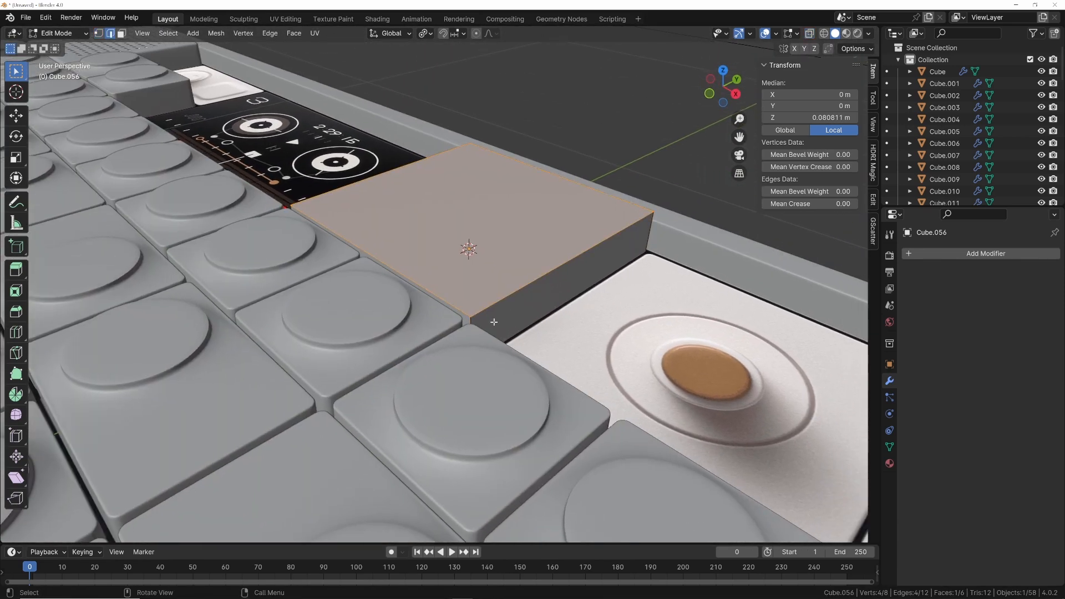
pyautogui.hotkey('alt', 'z')
pyautogui.click(472, 328)
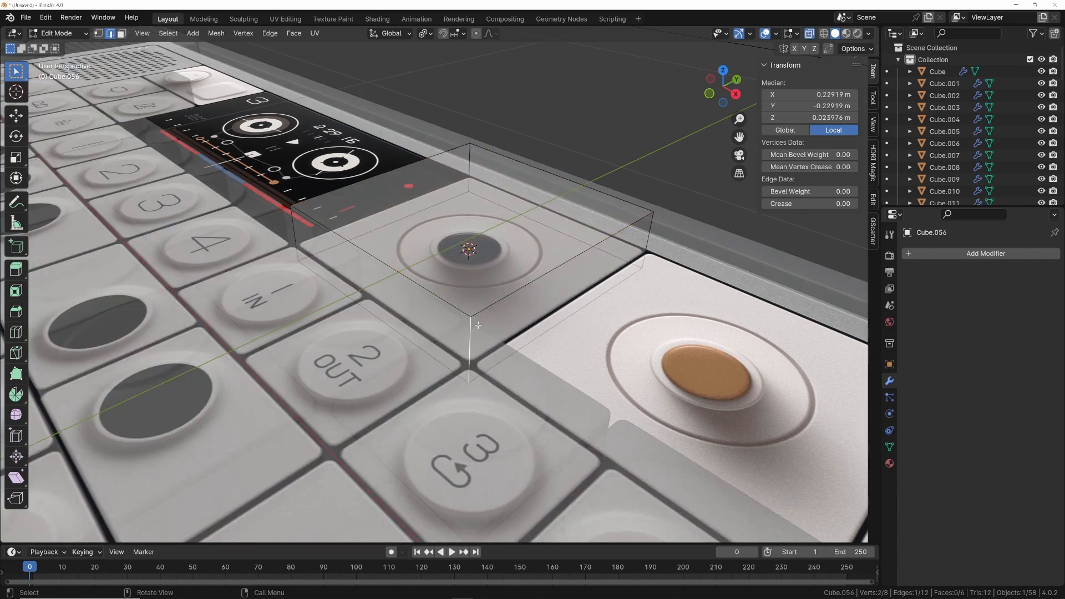
pyautogui.hotkey('shift', 'g')
pyautogui.click(478, 326)
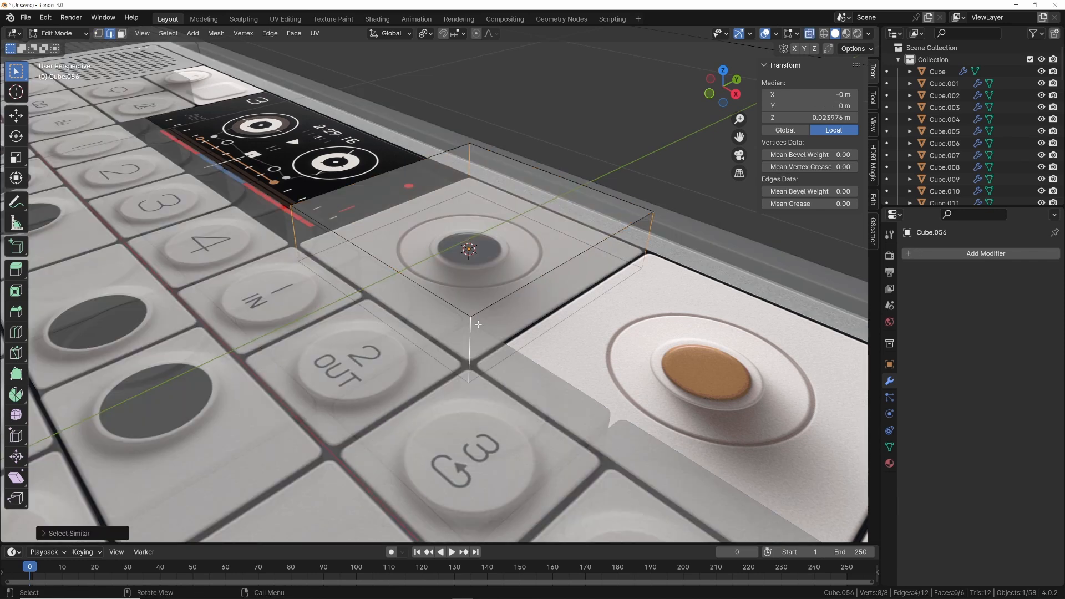
pyautogui.press('KP_7')
pyautogui.keyDown('shift'); pyautogui.moveTo(528, 243); pyautogui.dragTo(481, 212, button='middle'); pyautogui.keyUp('shift')
pyautogui.scroll(3, 537, 231)
pyautogui.scroll(3, 422, 189)
pyautogui.scroll(3, 466, 217)
pyautogui.hotkey('ctrl', 'b')
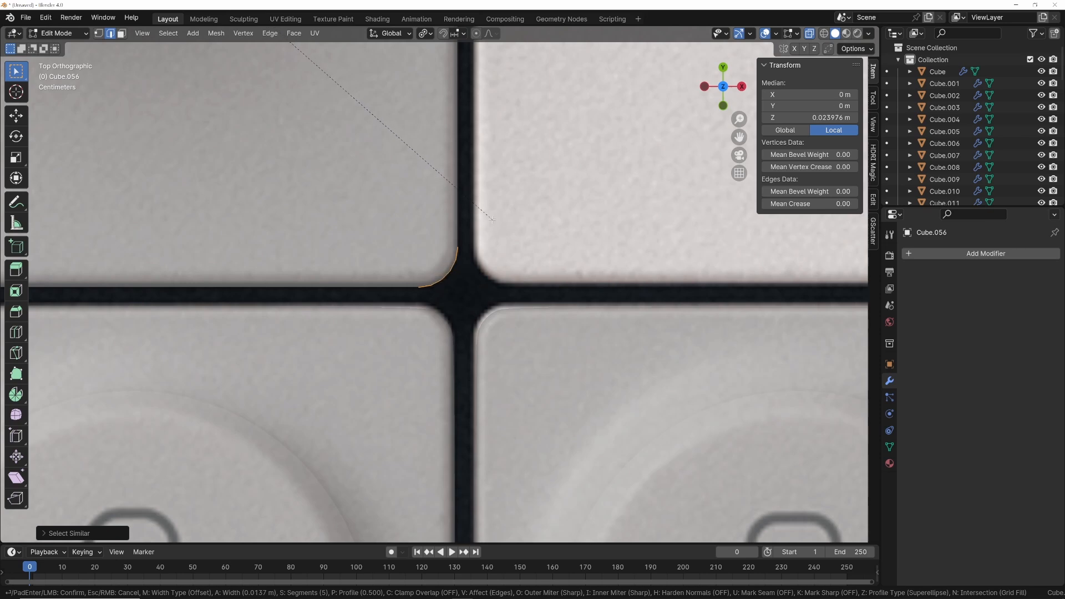
pyautogui.click(489, 219)
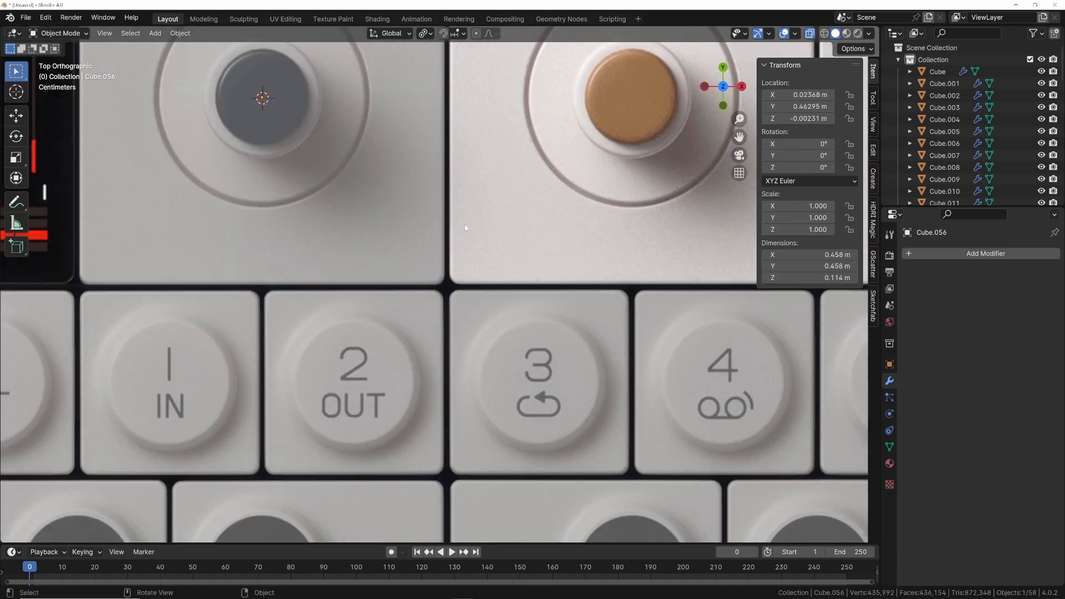
# Add a Bevel modifier to the block with an amount of 0.004 m and 4 segments
pyautogui.moveTo(464, 224); pyautogui.dragTo(489, 199, button='middle')
pyautogui.scroll(-2, 496, 231)
pyautogui.hotkey('alt', 'z')
pyautogui.scroll(3, 489, 195)
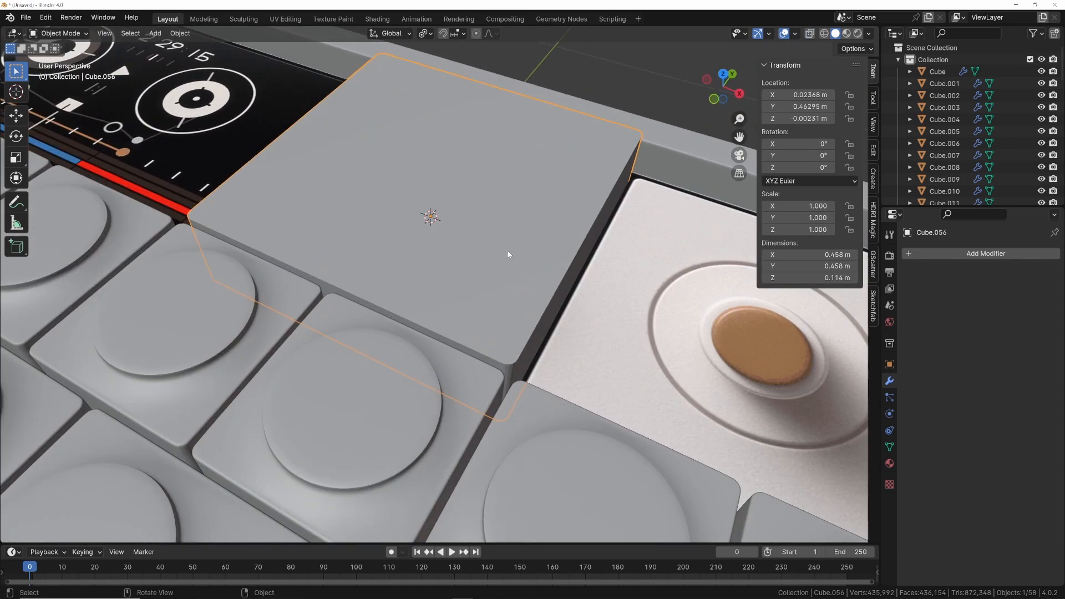
pyautogui.click(933, 254)
pyautogui.write('b')
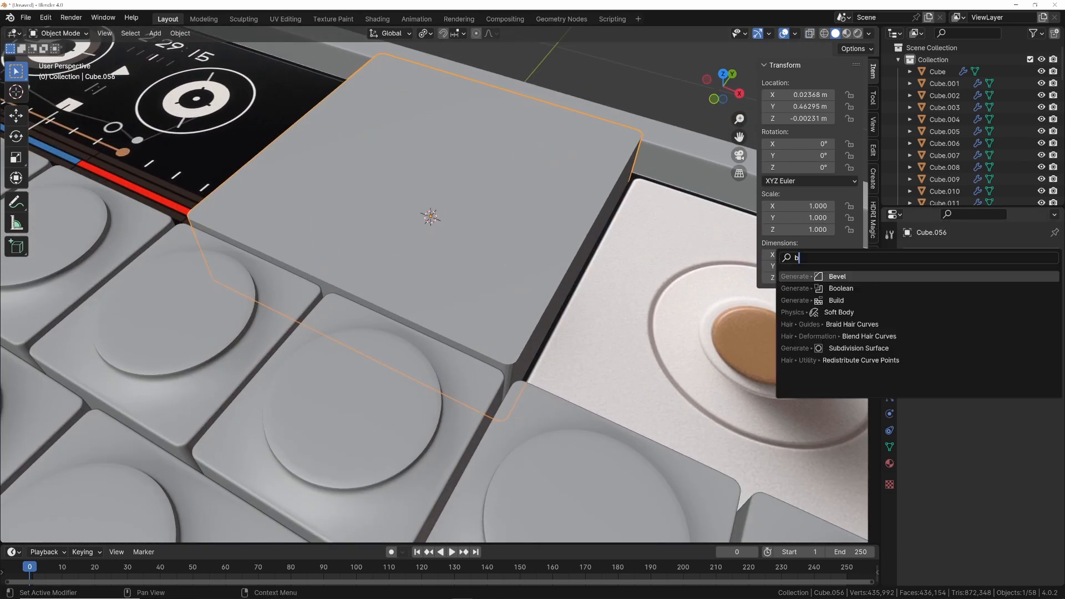
pyautogui.press('Return')
pyautogui.scroll(3, 592, 302)
pyautogui.moveTo(1006, 319); pyautogui.dragTo(983, 319)
pyautogui.click(1039, 335)
pyautogui.click(1039, 334)
pyautogui.click(1039, 334)
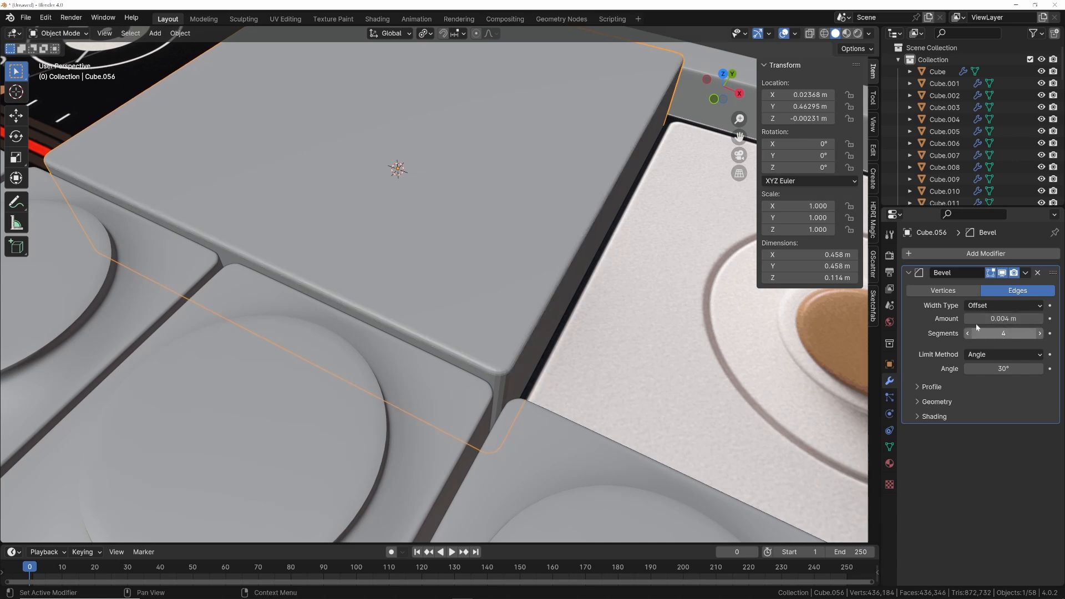
# Apply the block's Bevel modifier
pyautogui.scroll(-5, 505, 261)
pyautogui.scroll(-2, 460, 256)
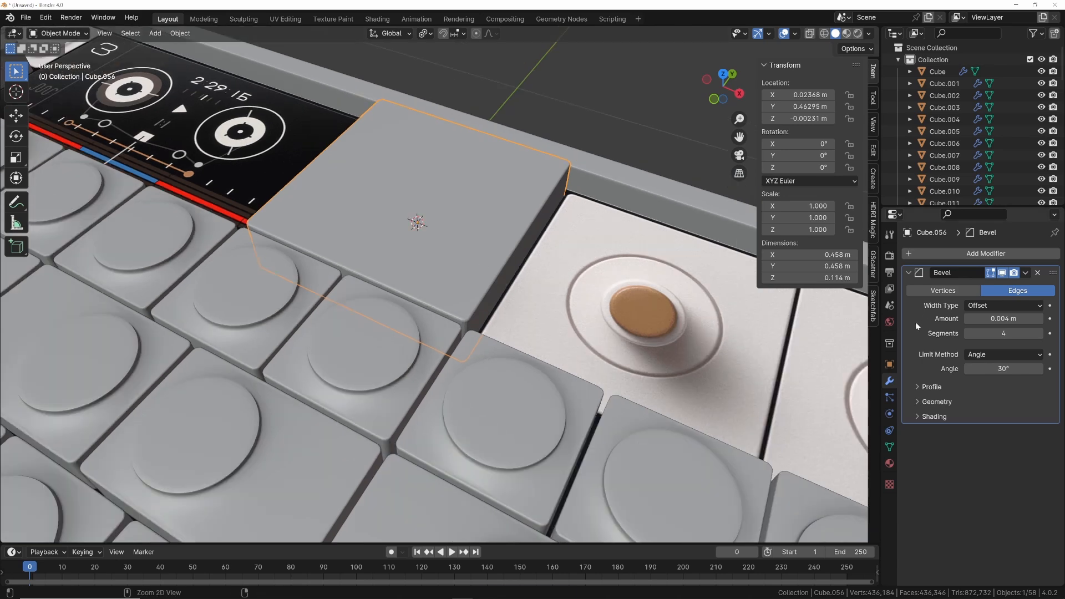
pyautogui.hotkey('ctrl', 'a')
# Inset the block's large top face, leaving only a thin border around it
pyautogui.press('KP_Decimal')
pyautogui.press('KP_7')
pyautogui.scroll(-3, 579, 198)
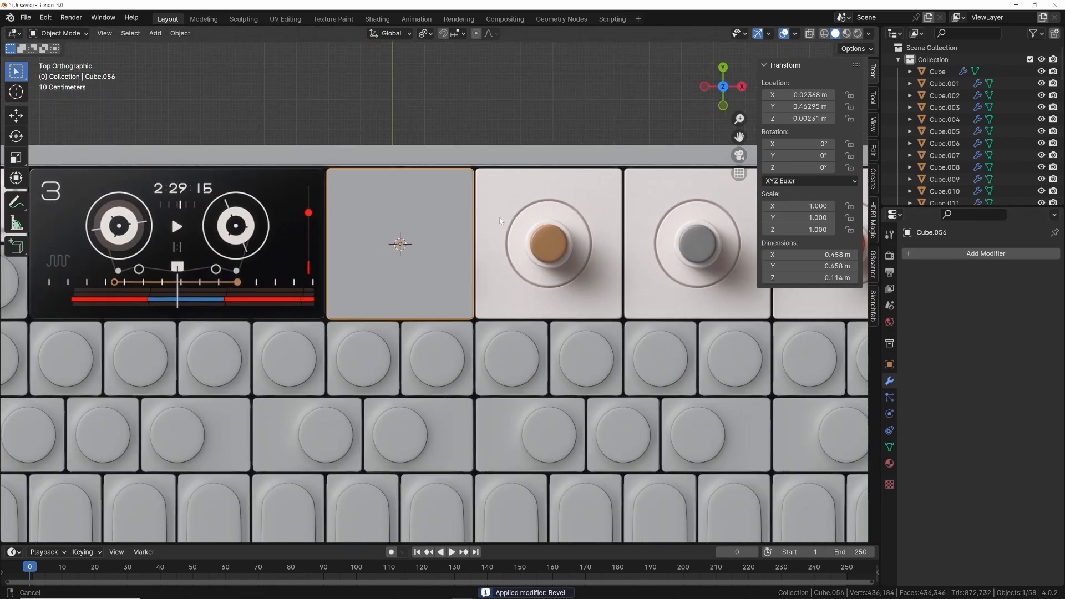
pyautogui.keyDown('shift'); pyautogui.moveTo(566, 190); pyautogui.dragTo(577, 209, button='middle'); pyautogui.keyUp('shift')
pyautogui.scroll(2, 577, 209)
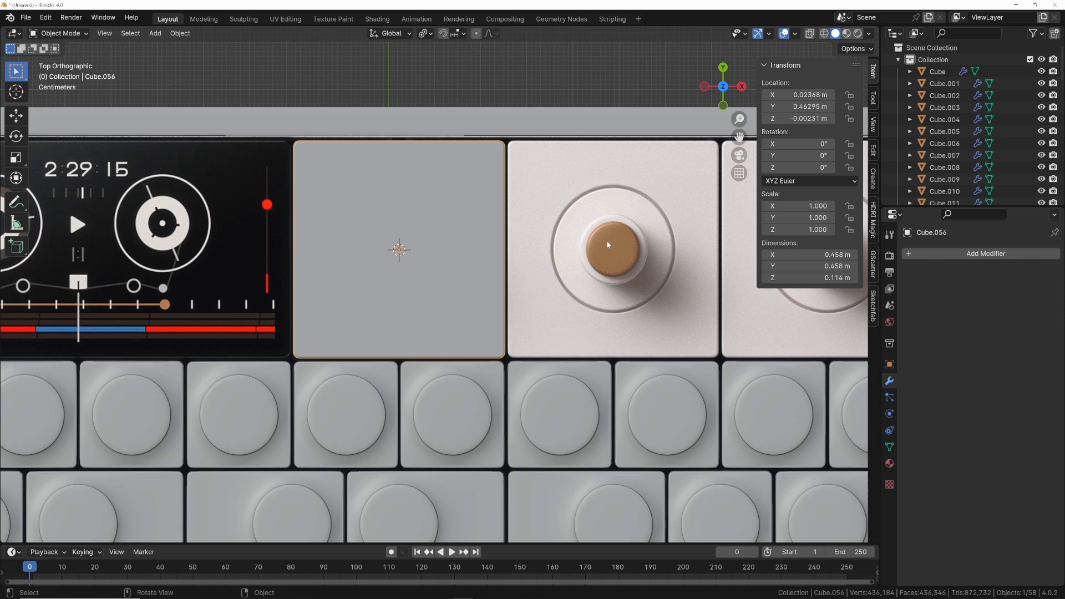
pyautogui.scroll(2, 420, 232)
pyautogui.press('Tab')
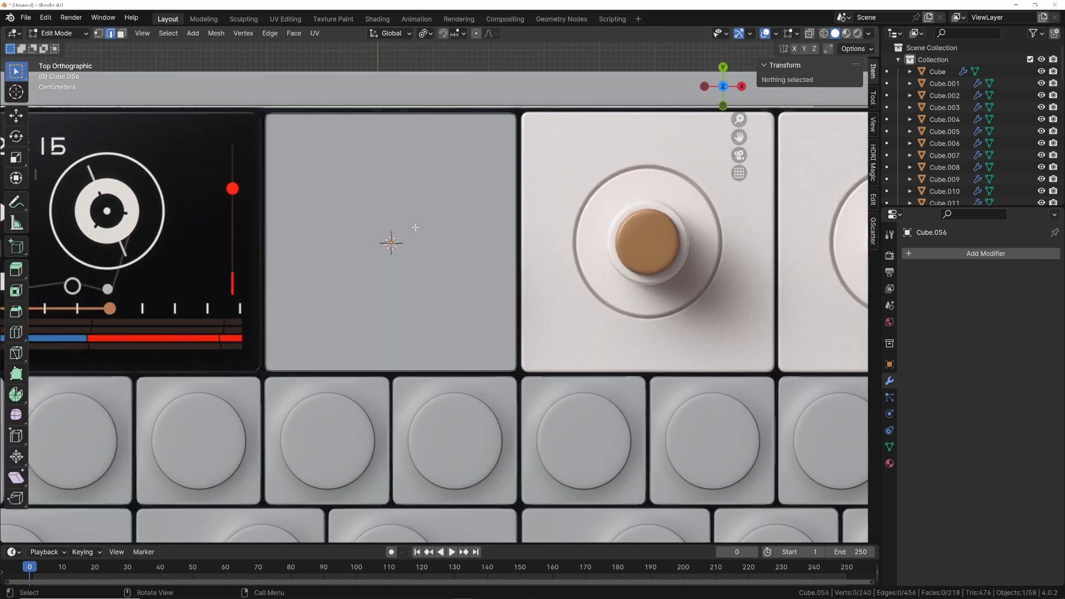
pyautogui.keyDown('shift'); pyautogui.moveTo(420, 232); pyautogui.dragTo(425, 239, button='middle'); pyautogui.keyUp('shift')
pyautogui.press('3')
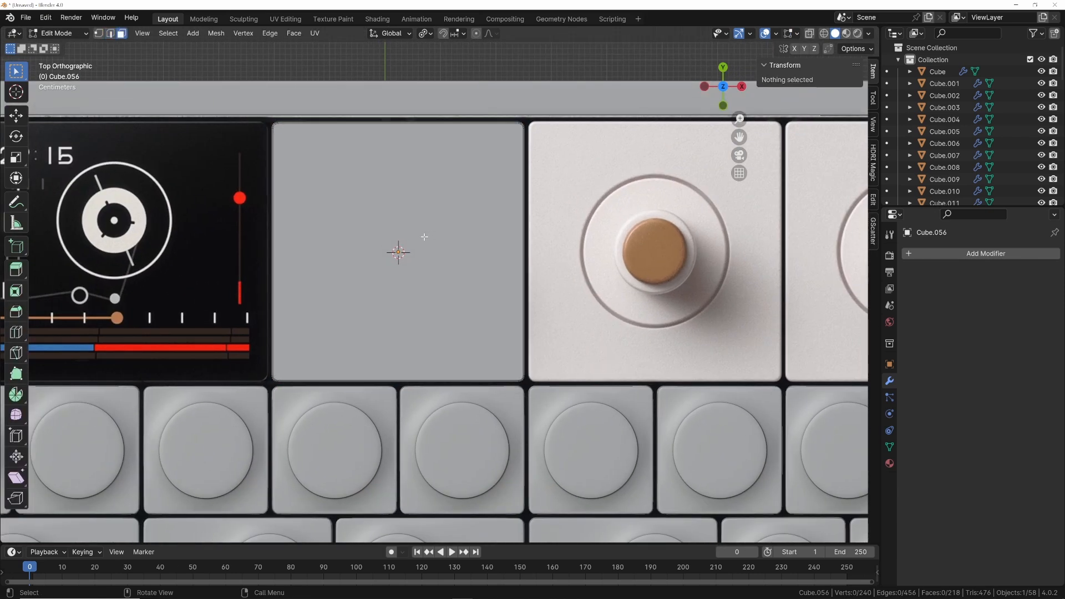
pyautogui.click(433, 226)
pyautogui.press('i')
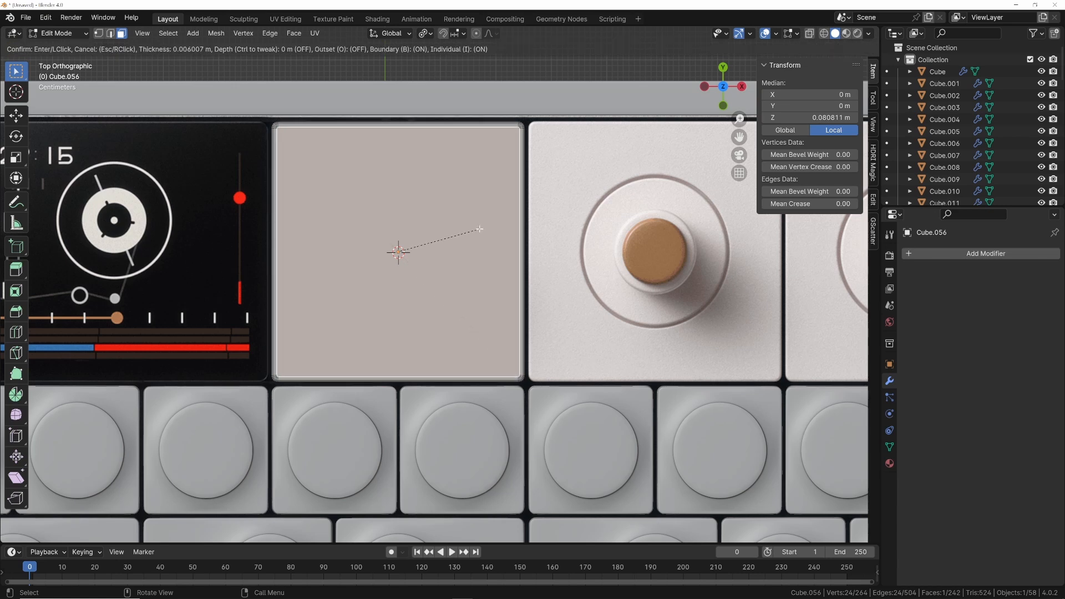
pyautogui.click(481, 228)
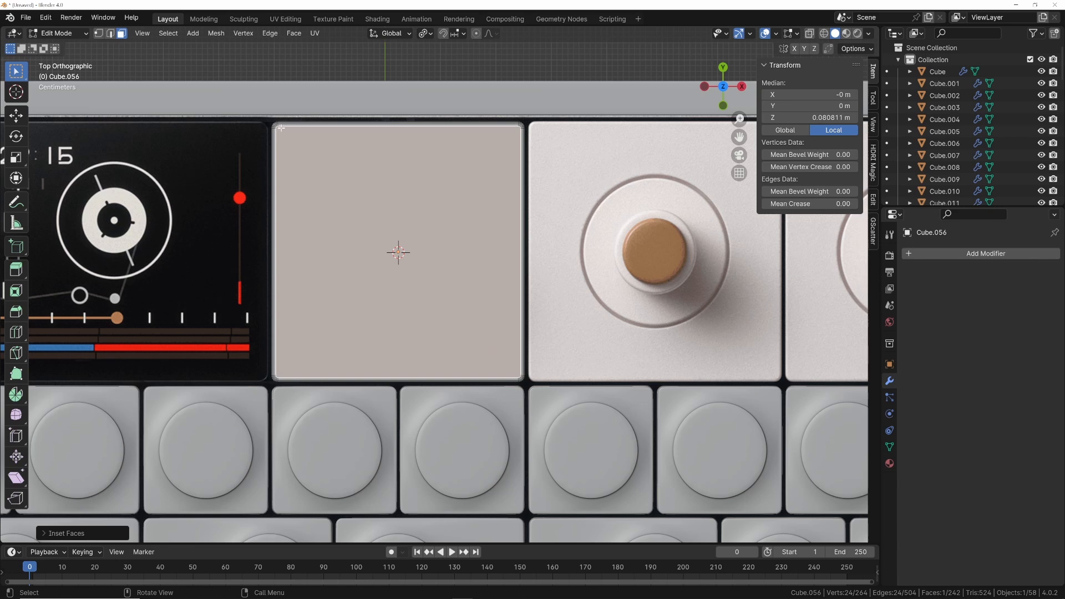
# Turn the inset top face into a circle with LoopTools, rotated and scaled to almost fill the block's top
pyautogui.rightClick(413, 205)
pyautogui.moveTo(408, 191)
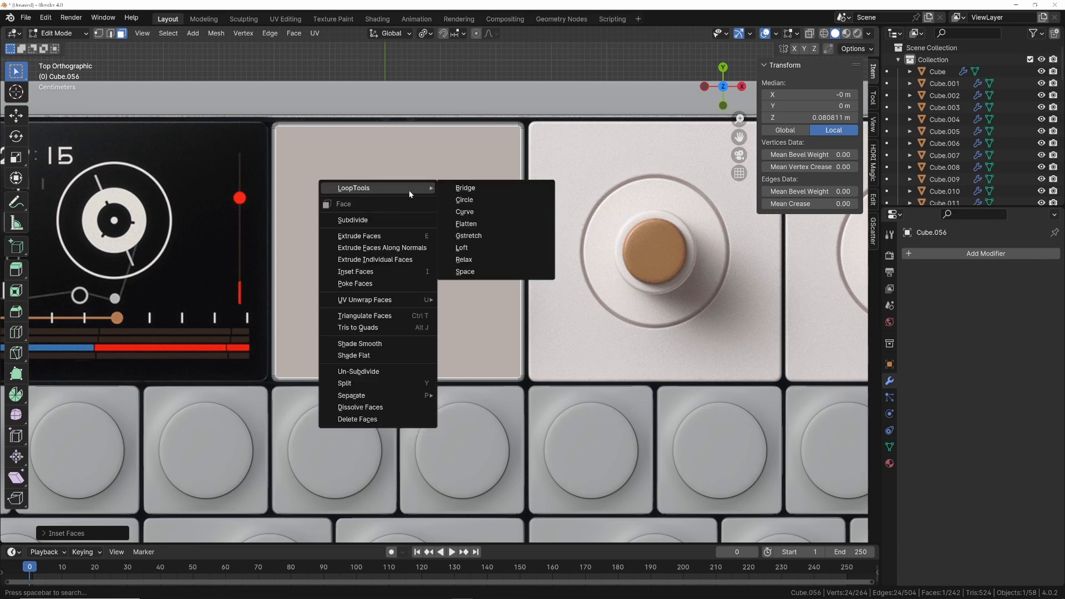
pyautogui.click(465, 199)
pyautogui.press('s')
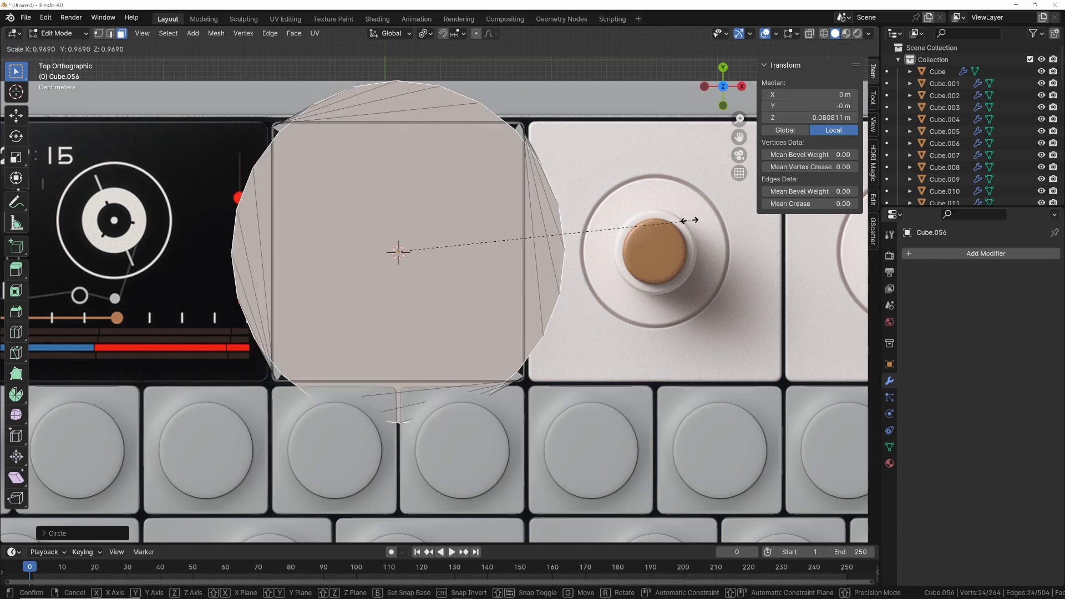
pyautogui.click(580, 214)
pyautogui.press('r')
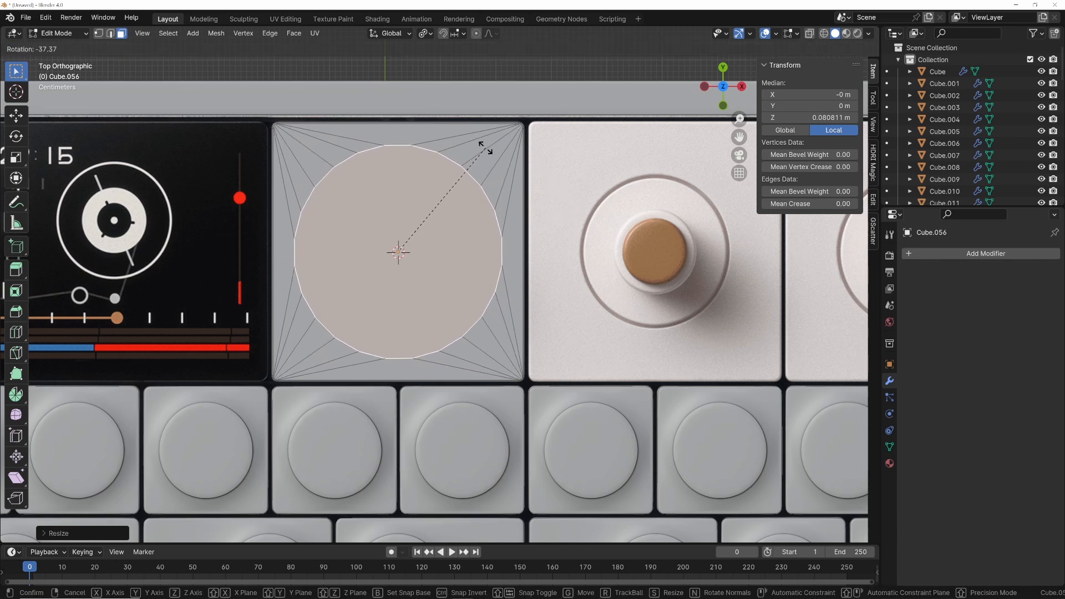
pyautogui.click(486, 148)
pyautogui.press('s')
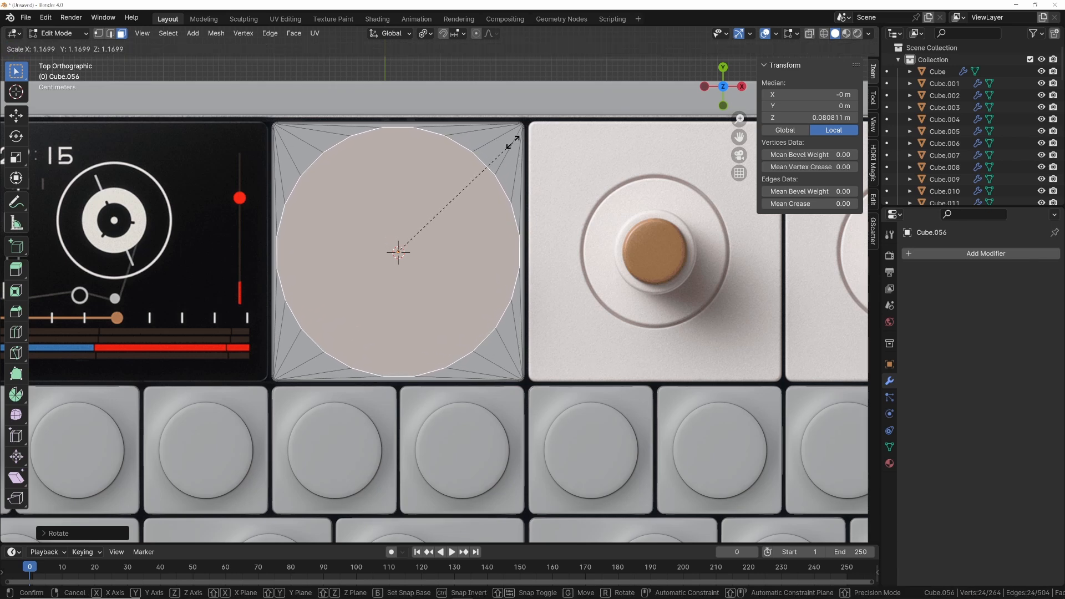
pyautogui.click(512, 142)
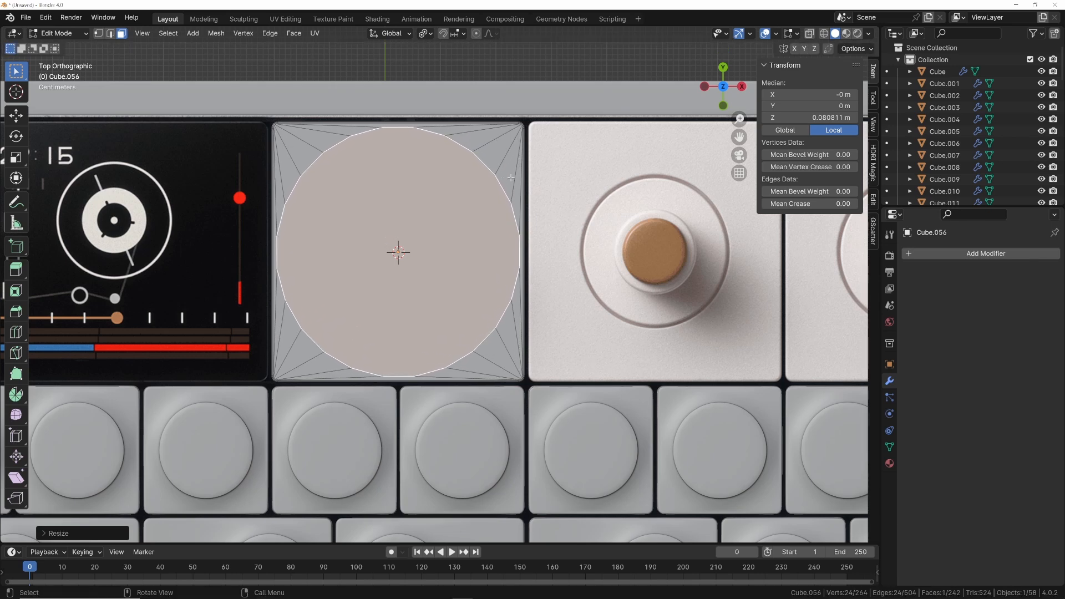
# Inset the circular face and scale the inner circle by about 0.77 to match the knob's outer ring in the reference image
pyautogui.press('i')
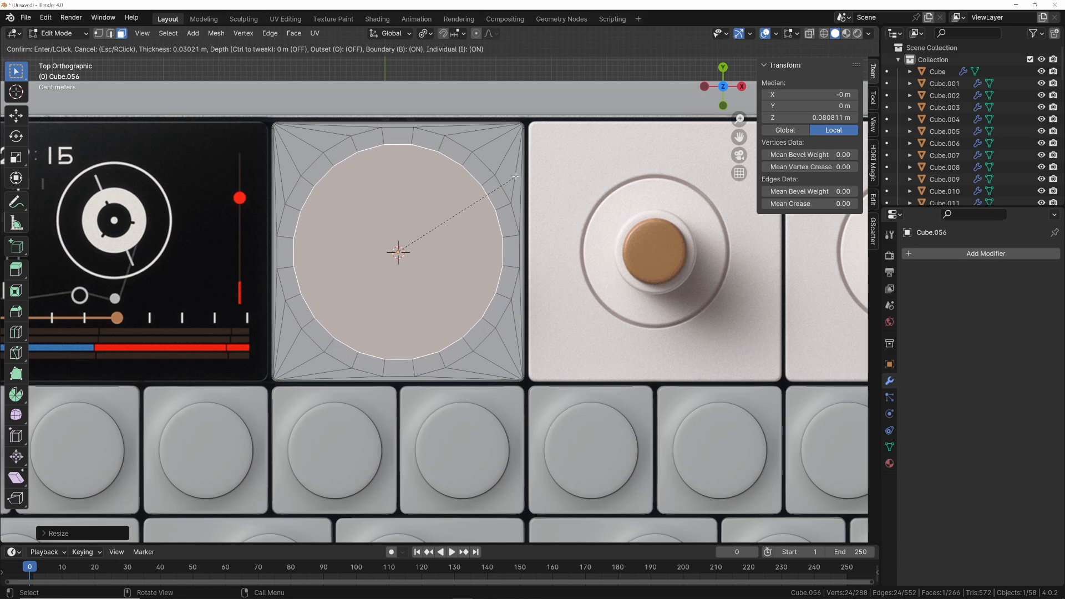
pyautogui.click(515, 176)
pyautogui.hotkey('alt', 'z')
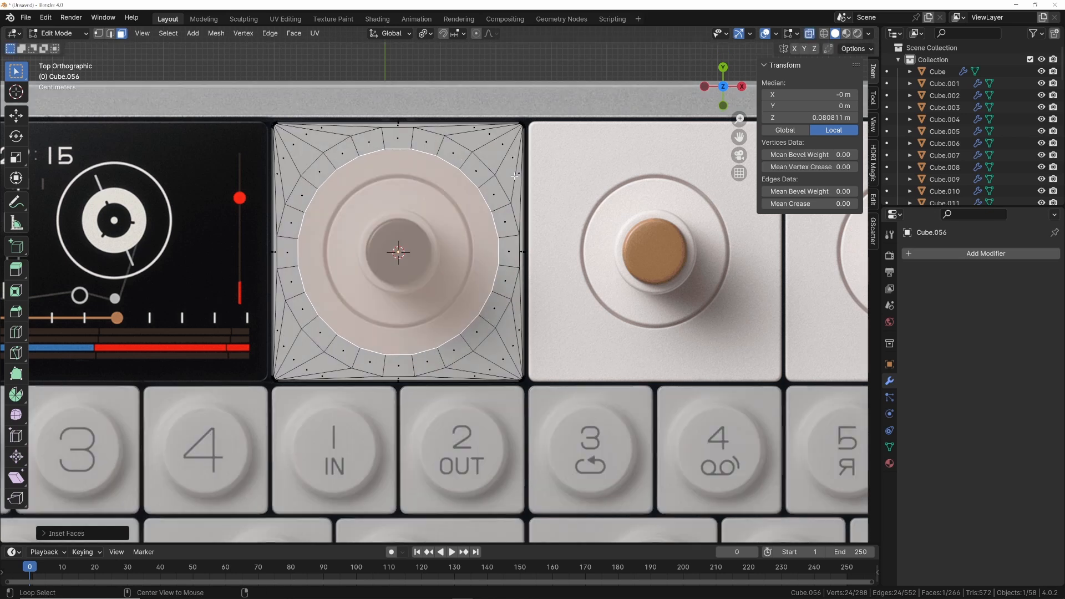
pyautogui.press('s')
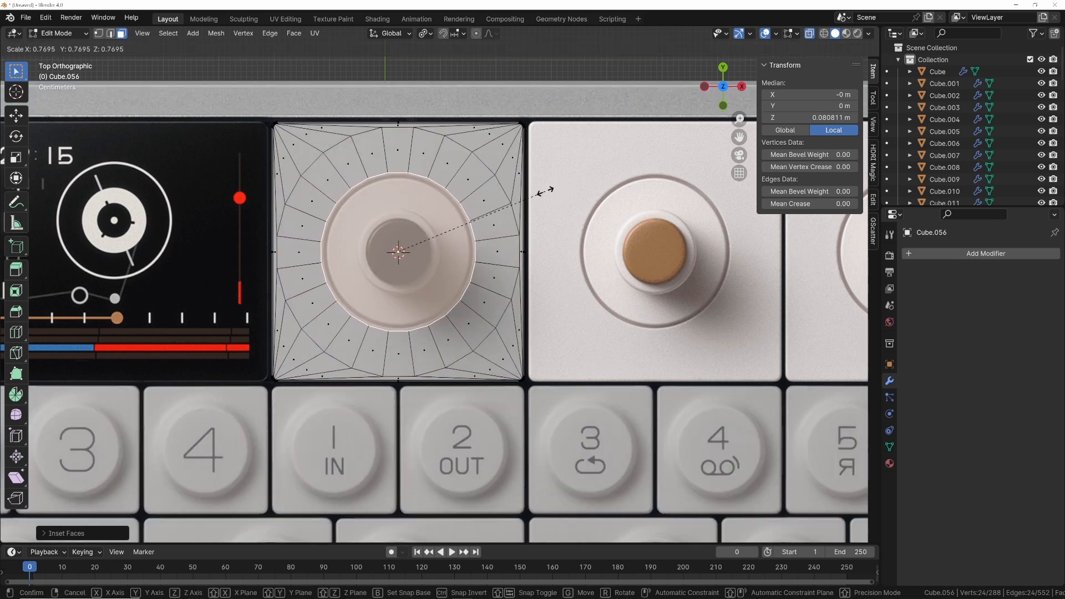
pyautogui.click(544, 191)
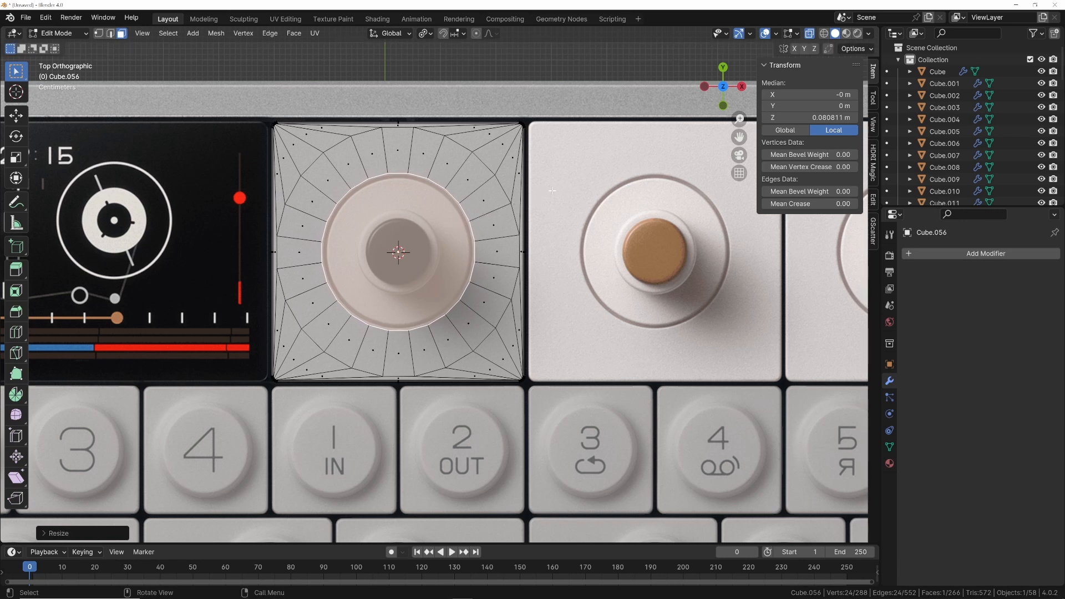
pyautogui.press('i')
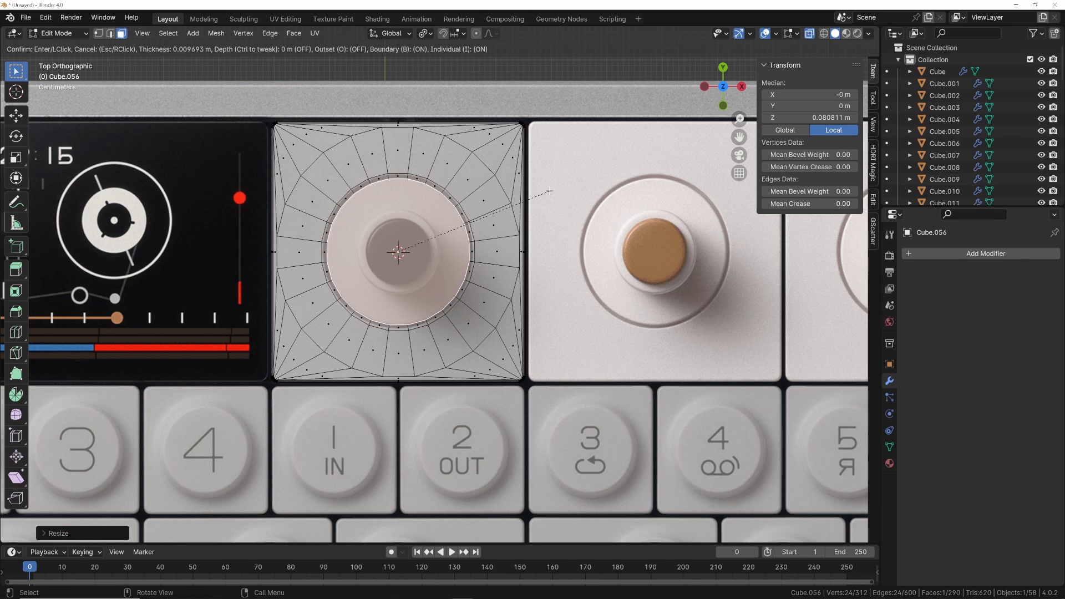
pyautogui.press('Escape')
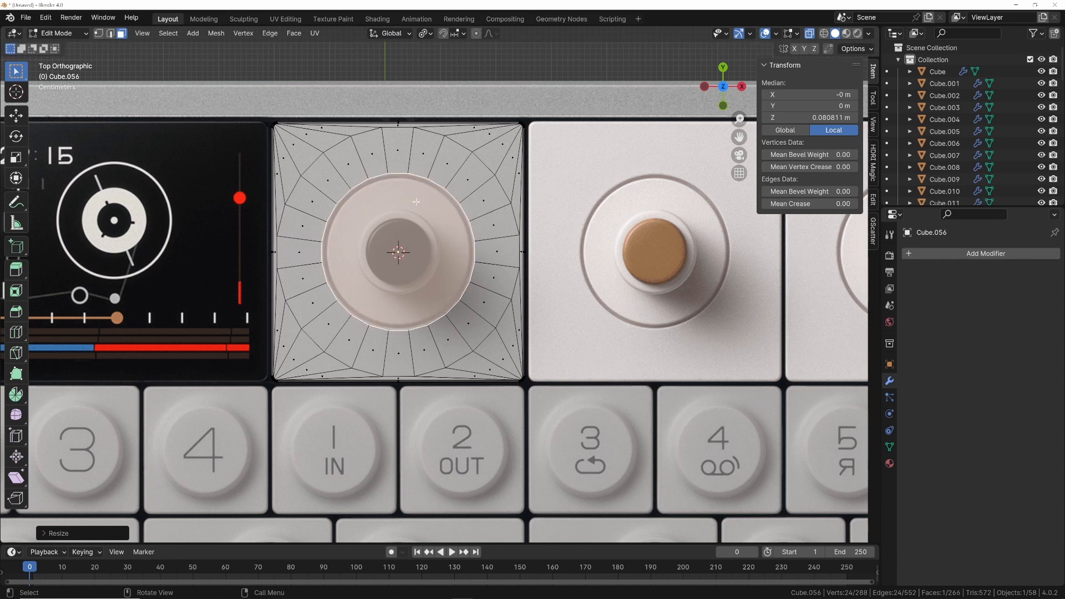
# Extrude the inner circular face along its normals about 0.013 m down into the block to form a recess
pyautogui.moveTo(426, 307); pyautogui.dragTo(394, 251, button='middle')
pyautogui.press('KP_3')
pyautogui.moveTo(467, 212); pyautogui.dragTo(461, 268, button='middle')
pyautogui.rightClick(461, 267)
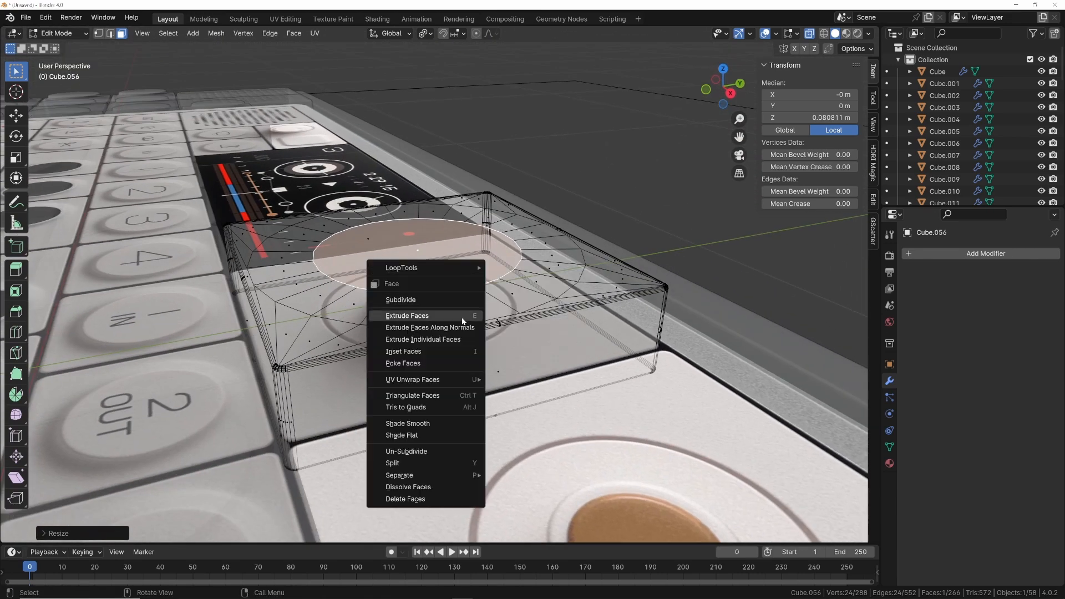
pyautogui.click(461, 327)
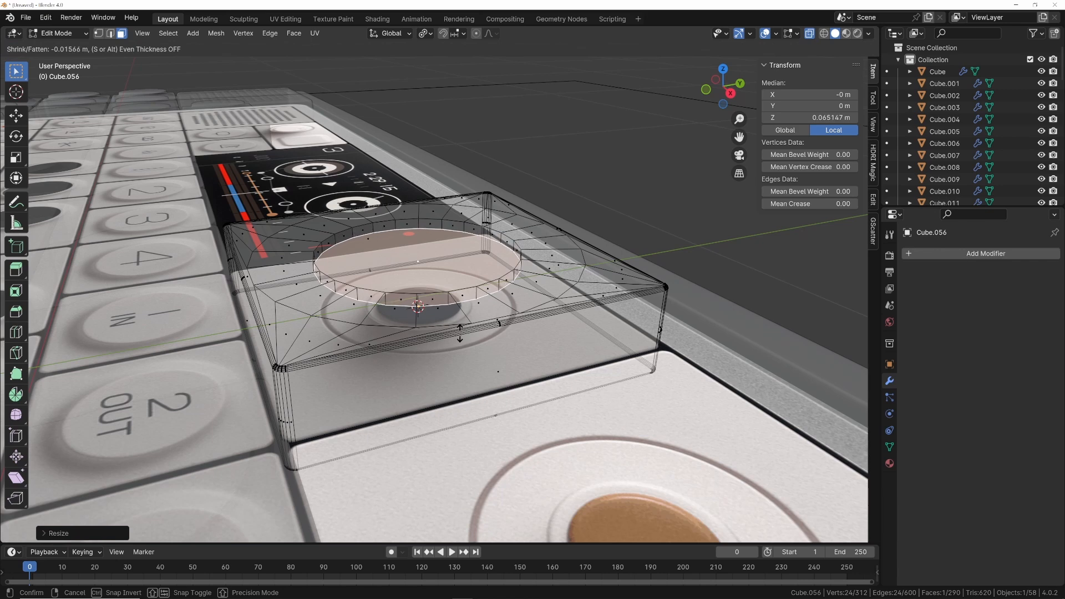
pyautogui.click(459, 332)
# Lower the recess's circular floor about 0.043 m along Z to roughly mid-height of the block and return to Object Mode
pyautogui.press('KP_3')
pyautogui.press('g')
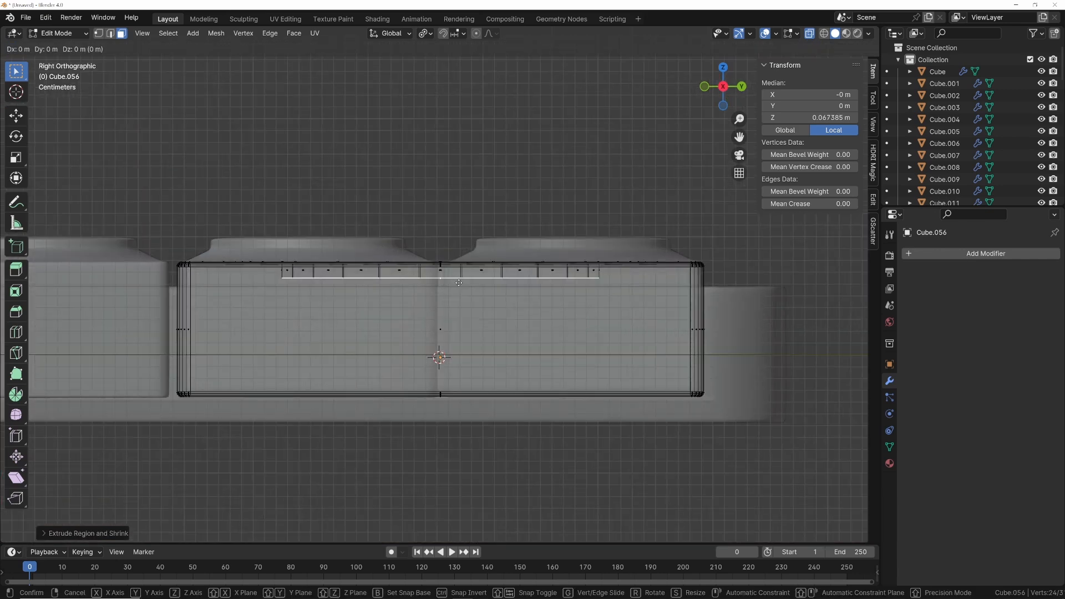
pyautogui.press('z')
pyautogui.click(458, 334)
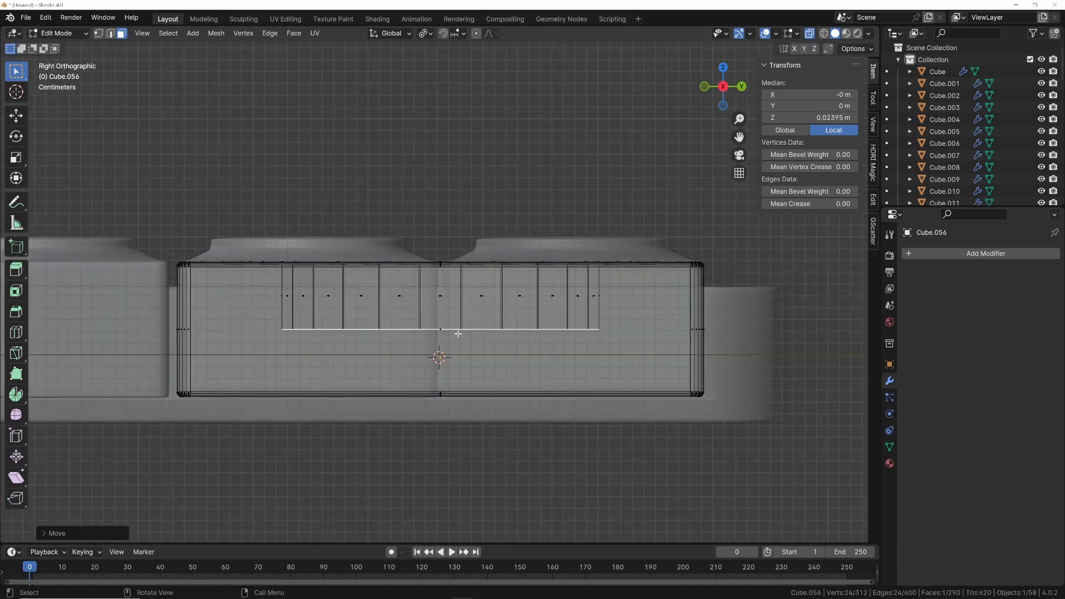
pyautogui.press('Tab')
pyautogui.press('`')
pyautogui.click(407, 191)
pyautogui.moveTo(408, 185); pyautogui.dragTo(486, 222, button='middle')
pyautogui.hotkey('alt', 'z')
pyautogui.scroll(1, 432, 191)
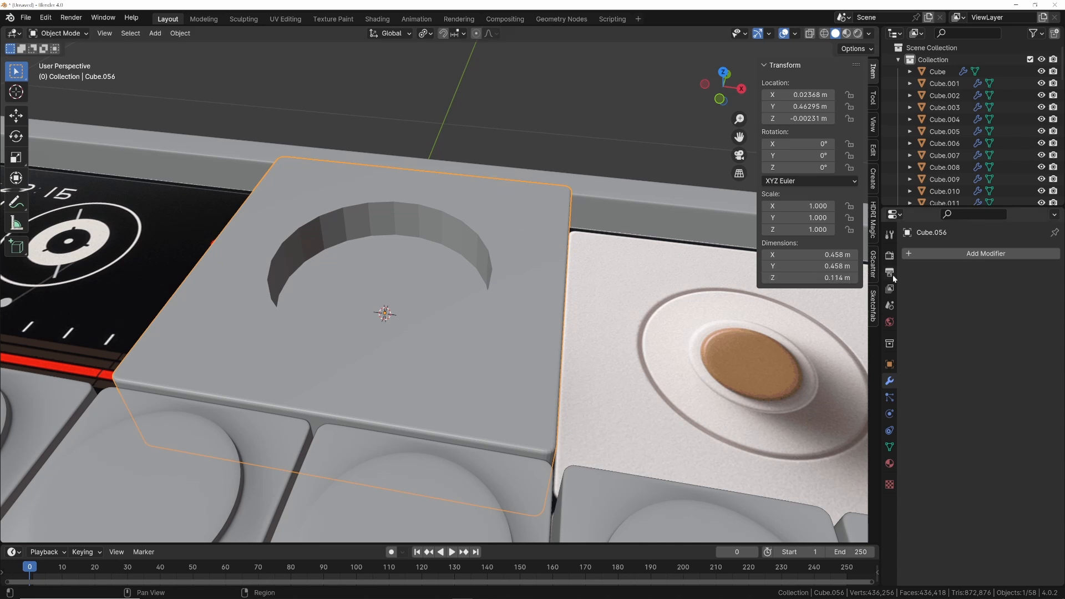
# Add a Bevel modifier to the recessed block with an amount of 0.004 m and 3 segments
pyautogui.click(976, 254)
pyautogui.write('b')
pyautogui.click(796, 279)
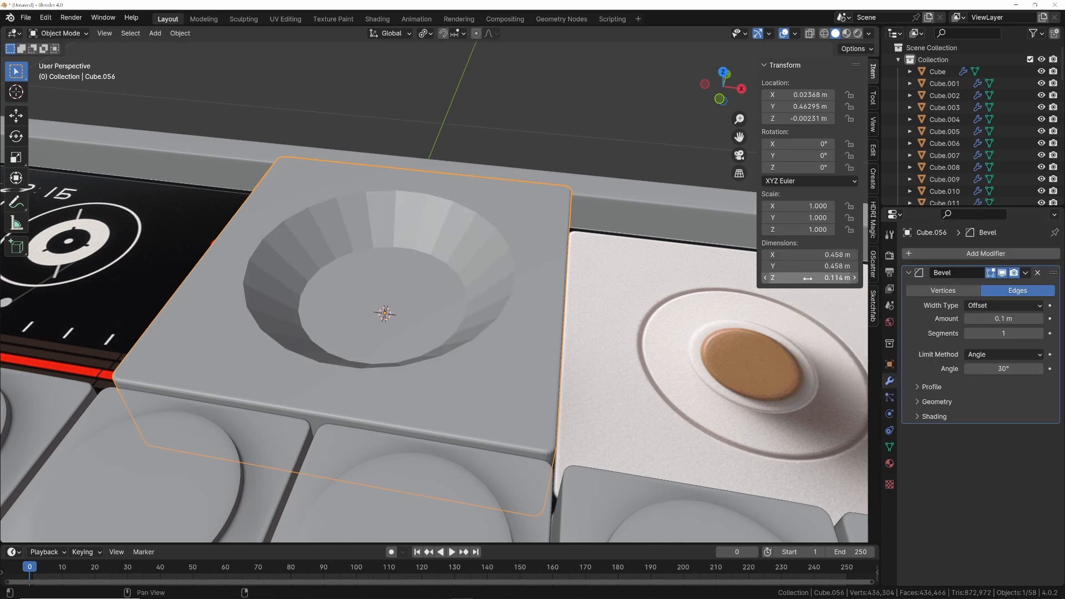
pyautogui.moveTo(1009, 320)
pyautogui.mouseDown()
pyautogui.moveTo(984, 320)
pyautogui.moveTo(1018, 319)
pyautogui.moveTo(998, 319)
pyautogui.mouseUp()
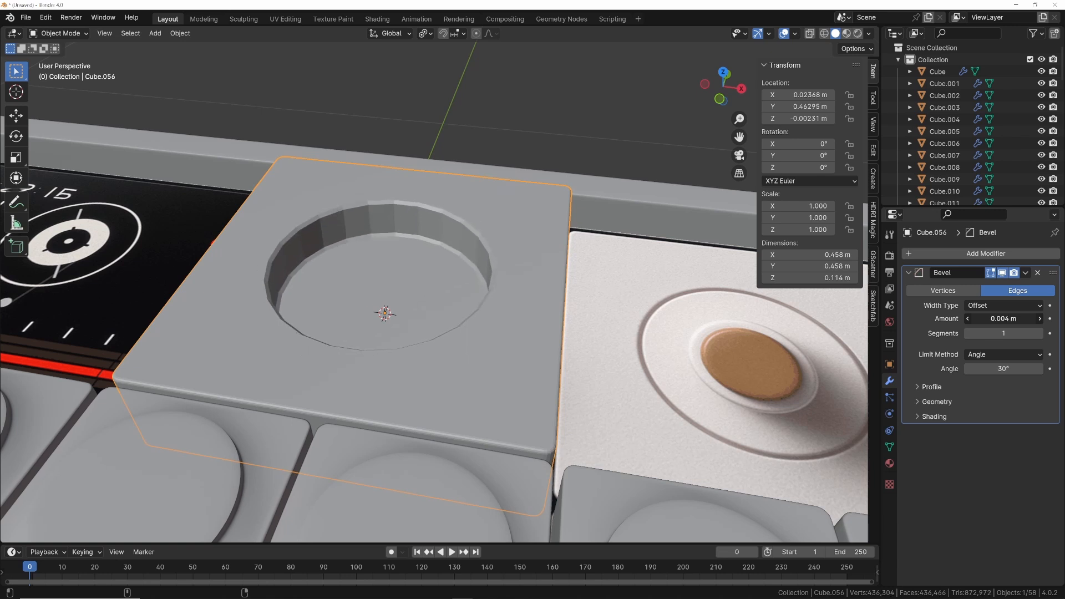
pyautogui.click(1040, 333)
pyautogui.click(1040, 334)
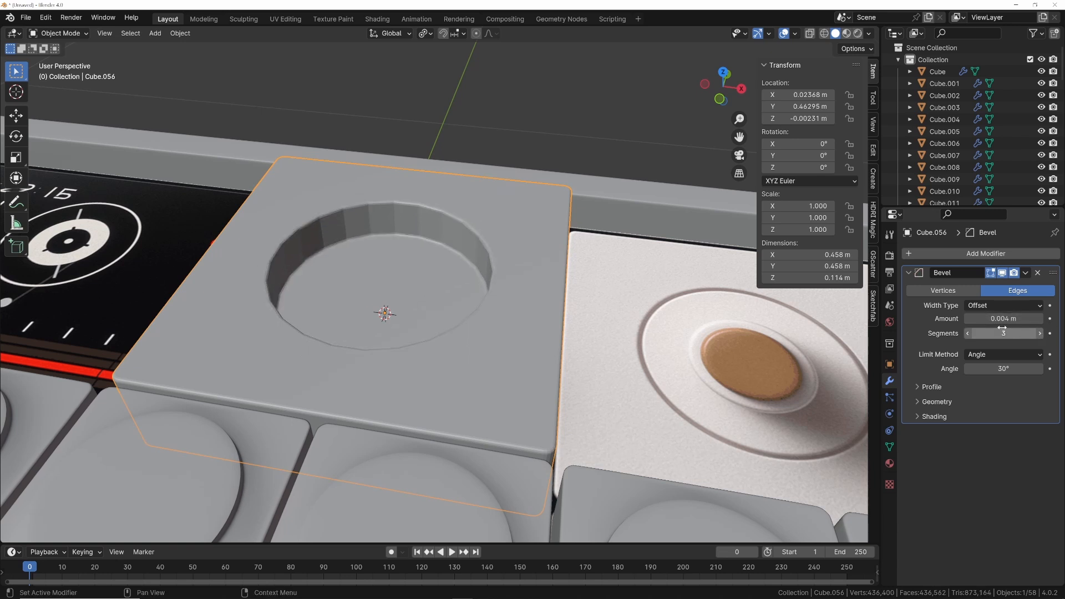
pyautogui.click(908, 273)
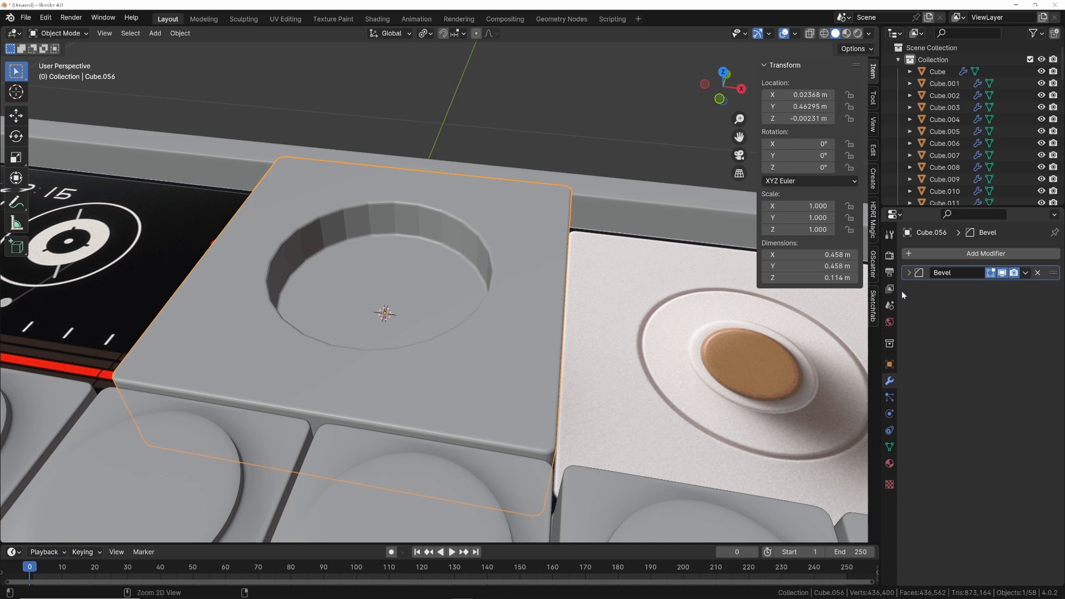
# Add a level 2 Subdivision modifier to the recessed block and shade it smooth
pyautogui.hotkey('ctrl', '2')
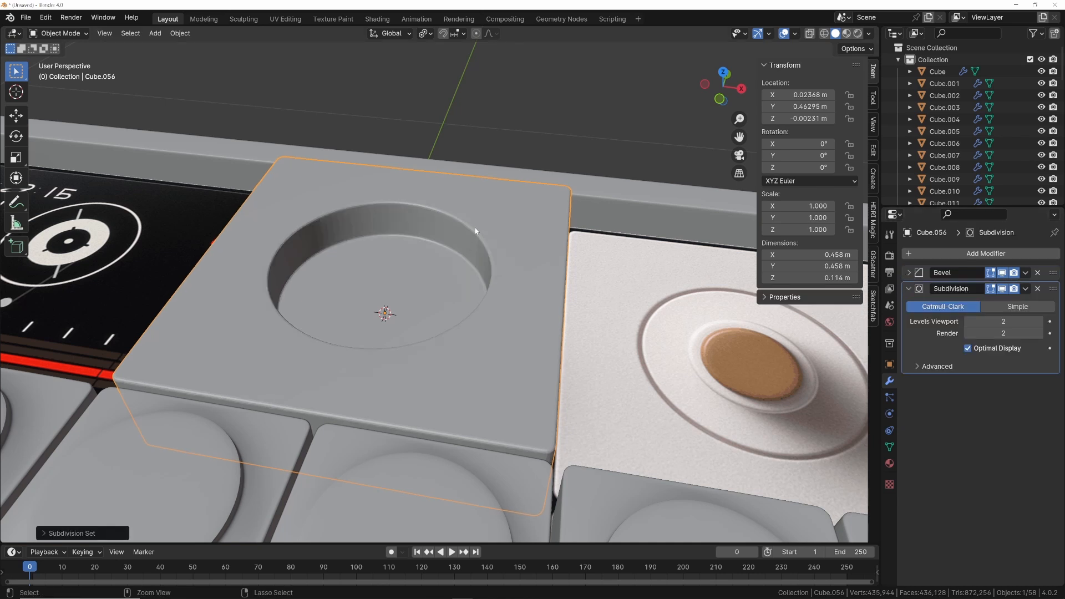
pyautogui.press('KP_7')
pyautogui.scroll(-4, 435, 212)
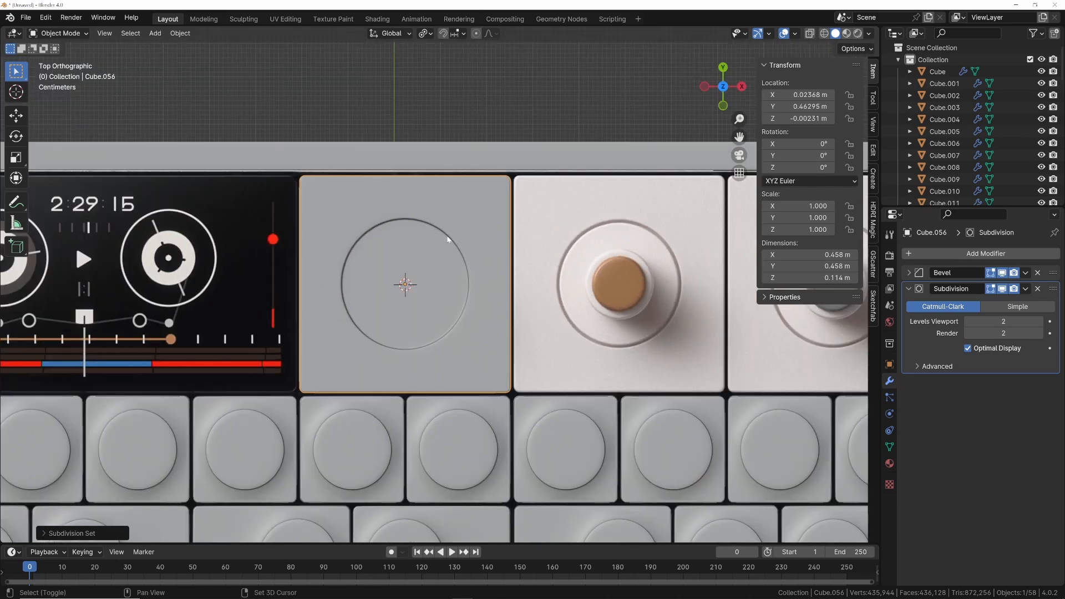
pyautogui.scroll(3, 425, 226)
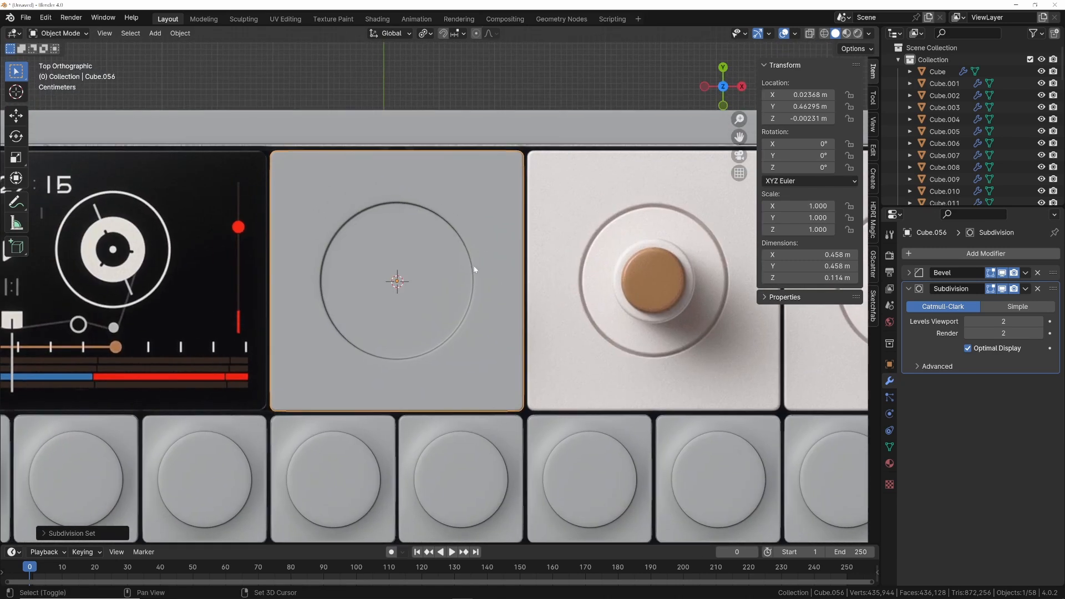
pyautogui.moveTo(436, 183); pyautogui.dragTo(443, 216, button='middle')
pyautogui.rightClick(469, 322)
pyautogui.click(470, 321)
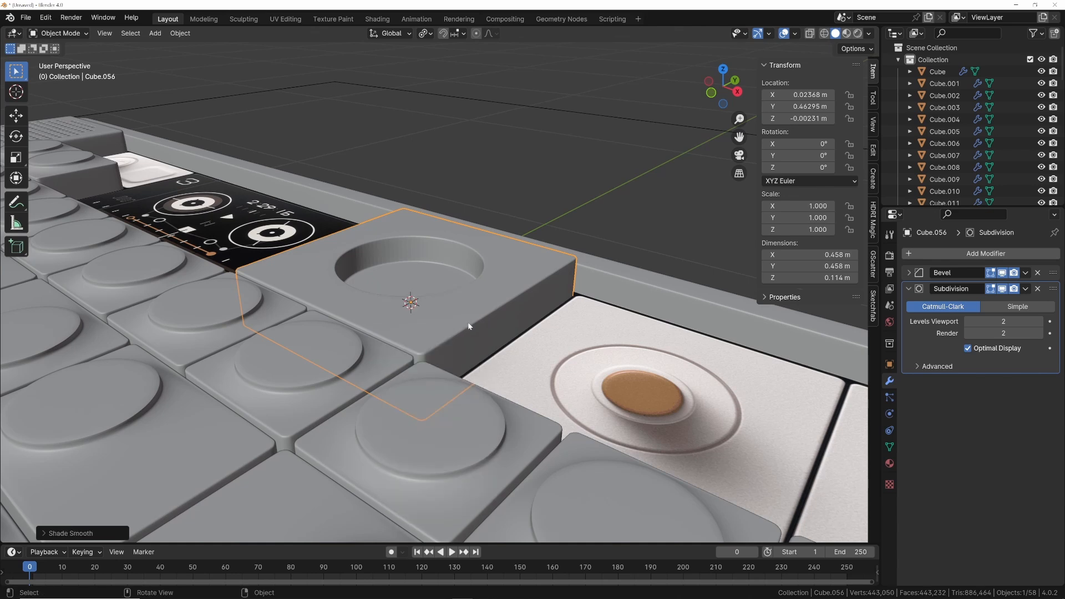
# Reset the recessed block's origin at its centre and snap the 3D cursor to the block
pyautogui.press('KP_7')
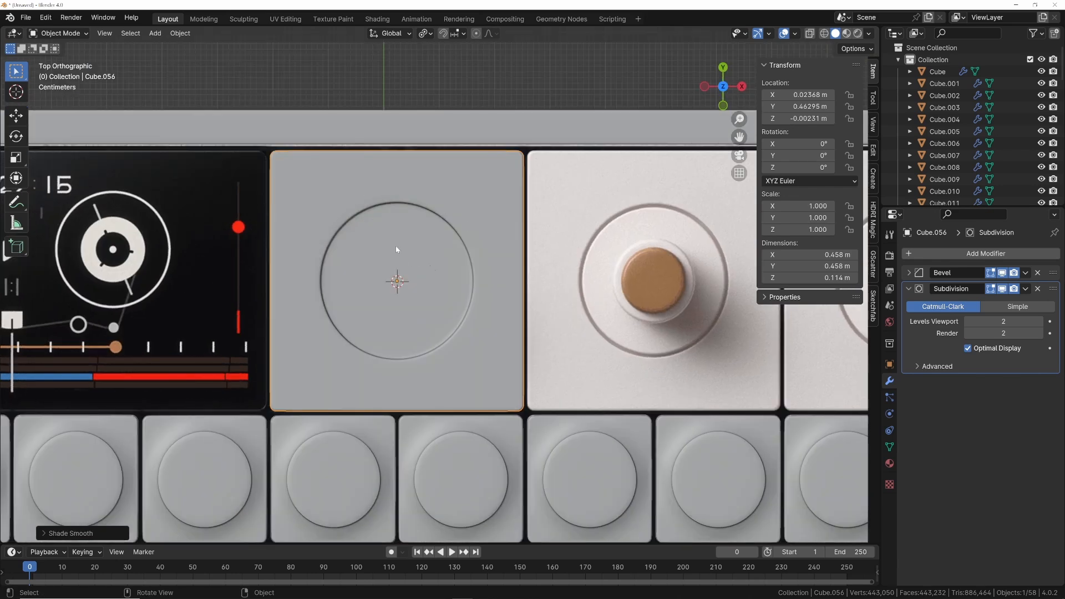
pyautogui.scroll(-2, 377, 236)
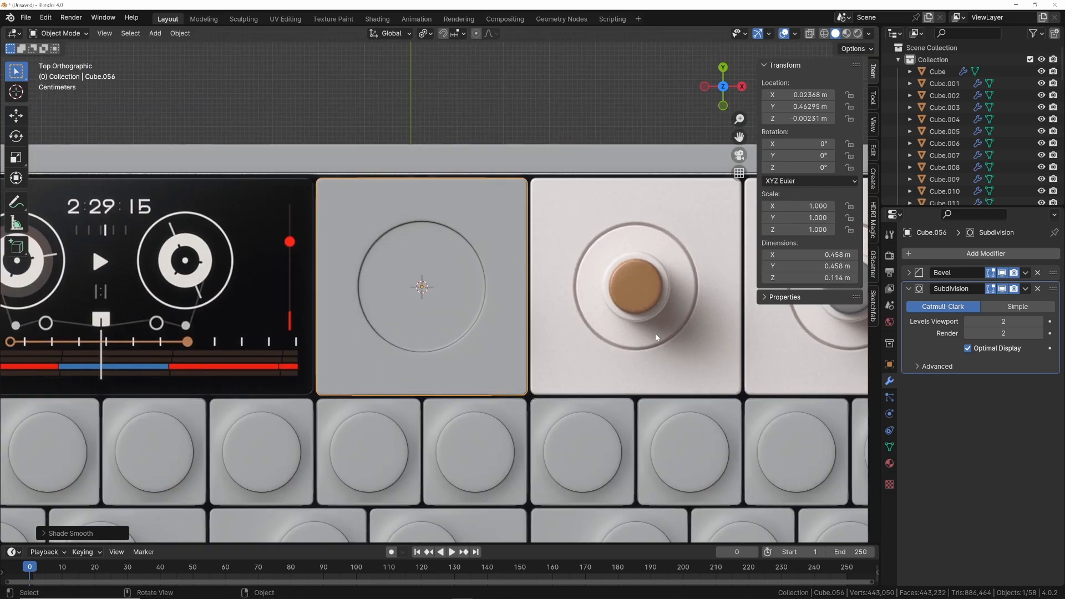
pyautogui.scroll(4, 408, 291)
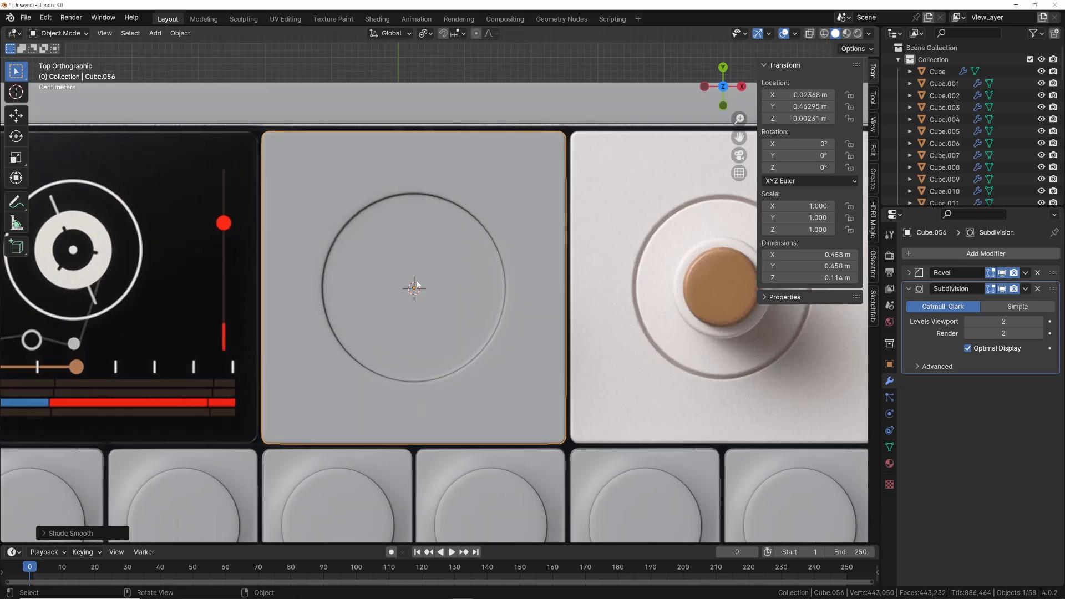
pyautogui.rightClick(501, 165)
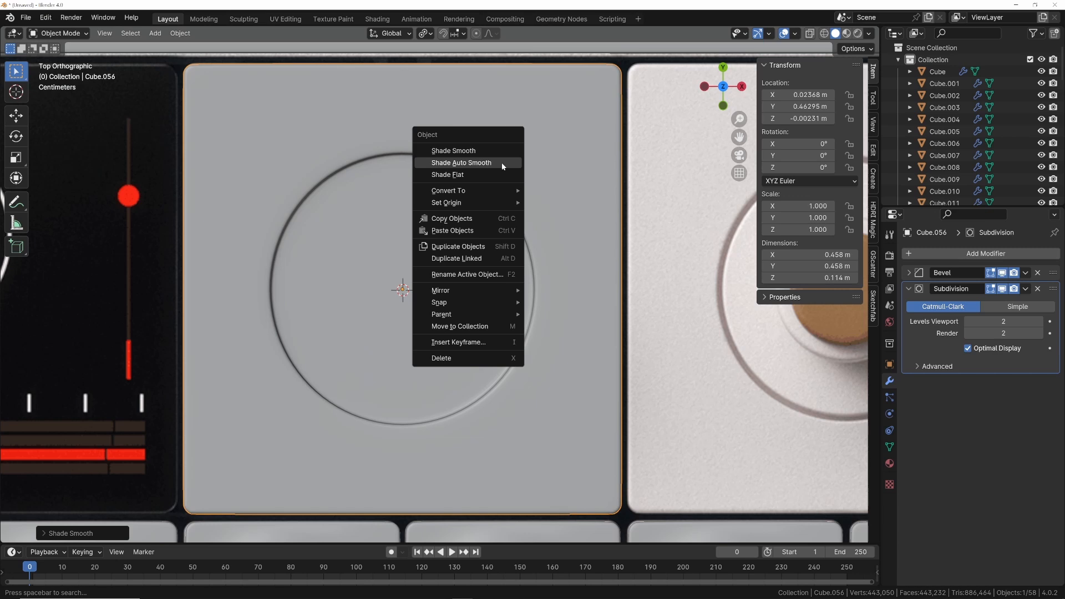
pyautogui.moveTo(499, 202)
pyautogui.click(576, 222)
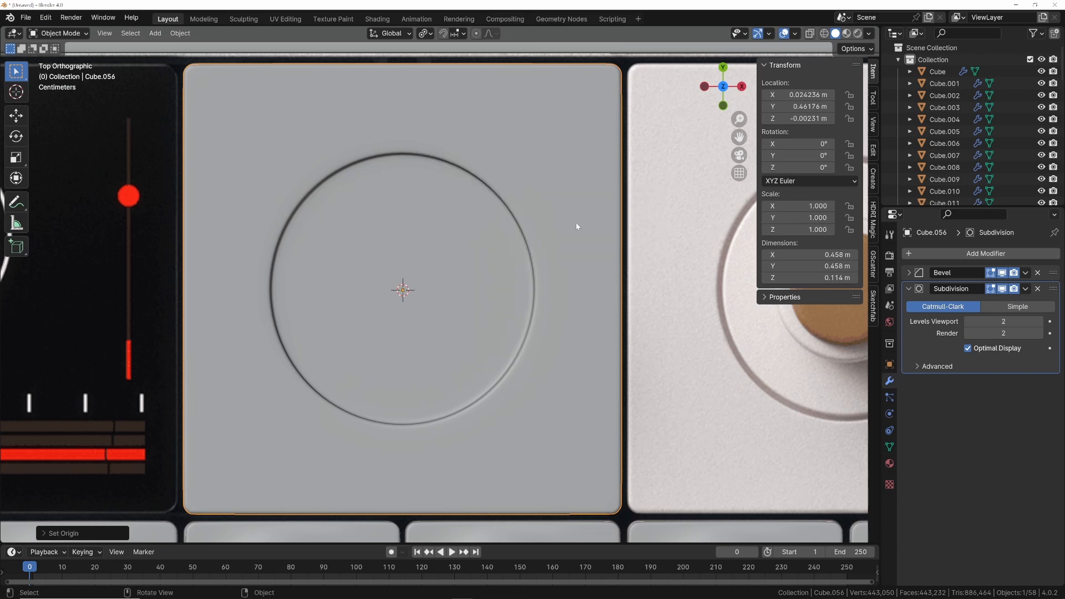
pyautogui.scroll(-2, 411, 290)
pyautogui.scroll(1, 408, 294)
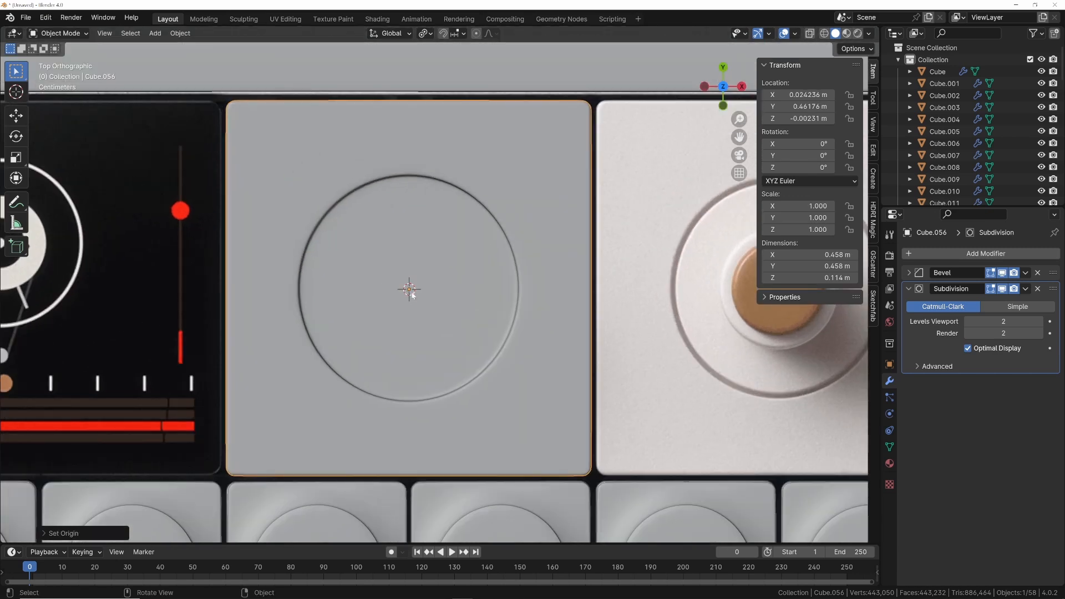
pyautogui.scroll(-2, 470, 288)
pyautogui.moveTo(470, 287); pyautogui.dragTo(462, 241, button='middle')
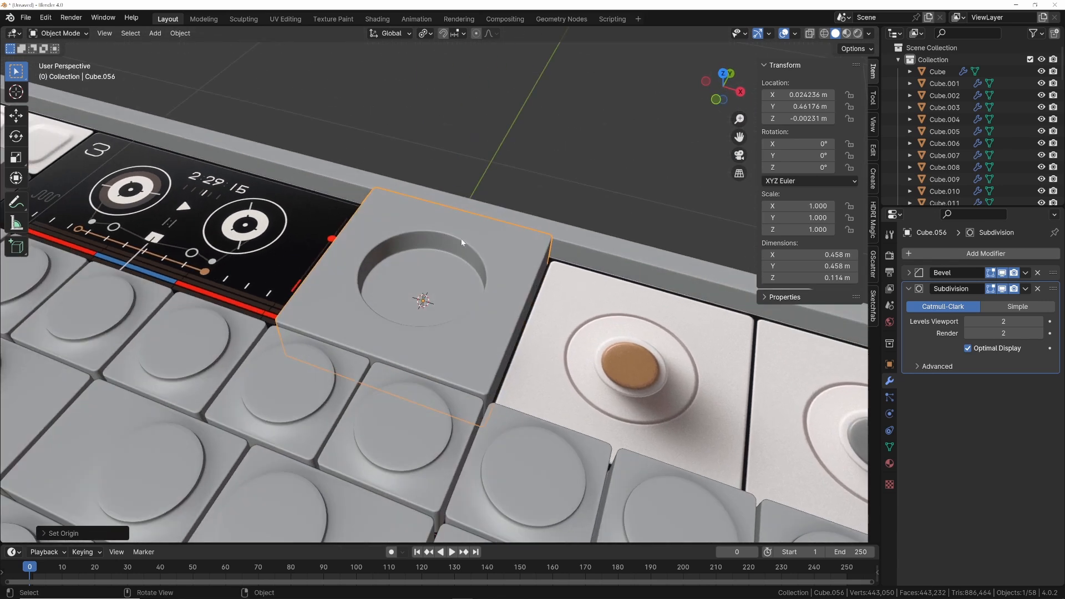
pyautogui.hotkey('shift', 's')
pyautogui.click(465, 304)
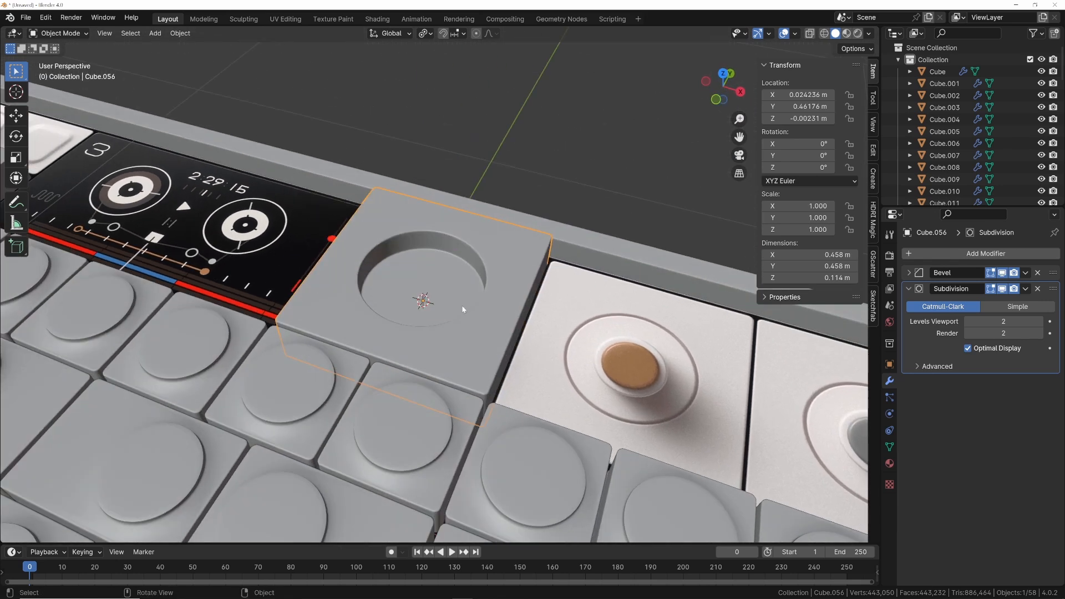
# Add a mesh cylinder with 64 vertices at the 3D cursor
pyautogui.press('KP_7')
pyautogui.scroll(3, 435, 281)
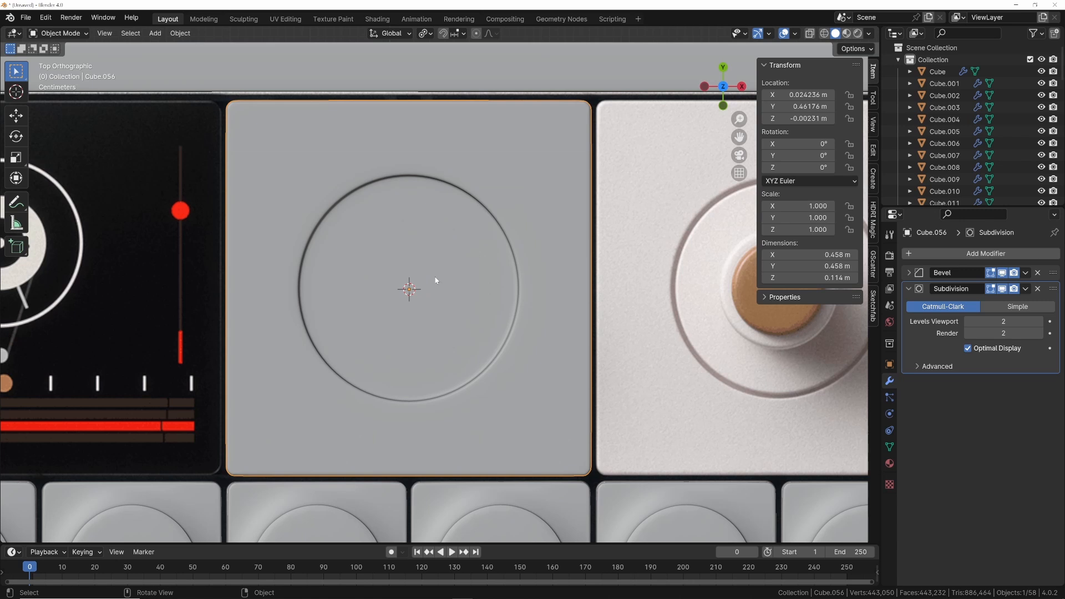
pyautogui.hotkey('shift', 'a')
pyautogui.moveTo(436, 280)
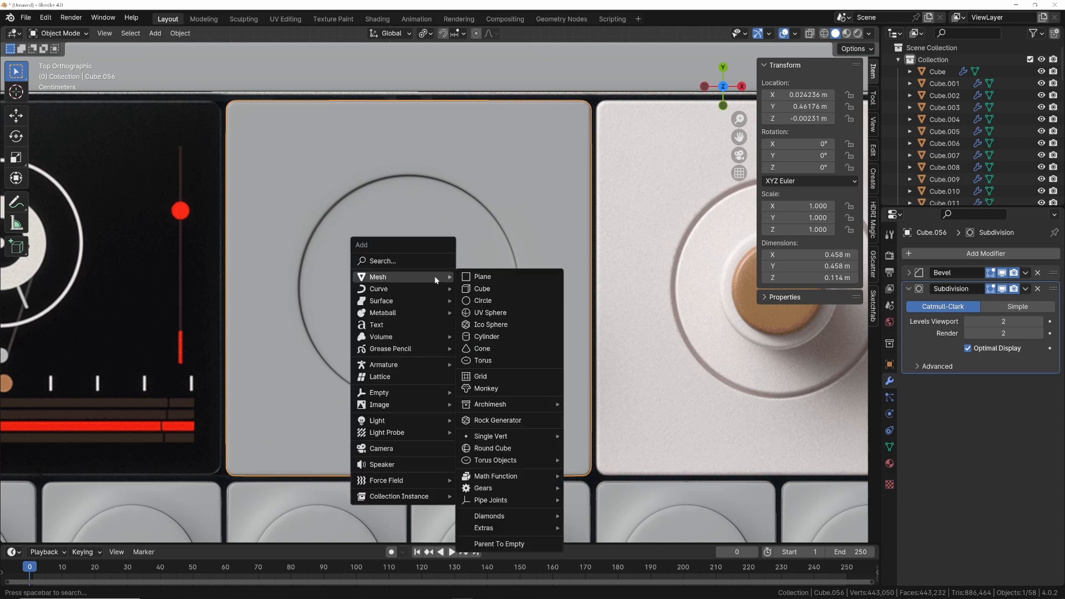
pyautogui.click(487, 336)
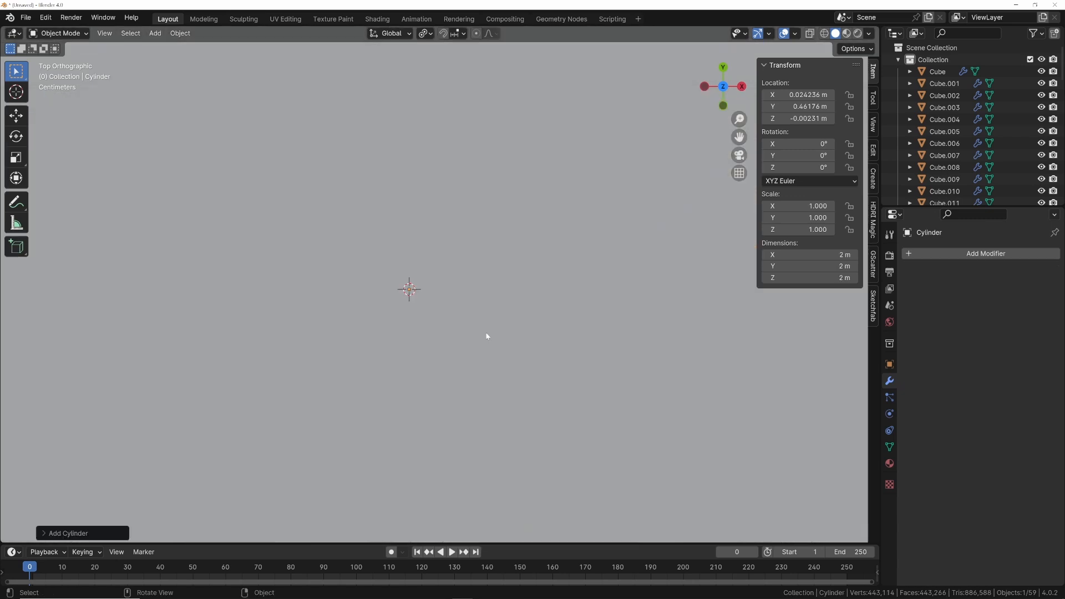
pyautogui.scroll(-6, 433, 336)
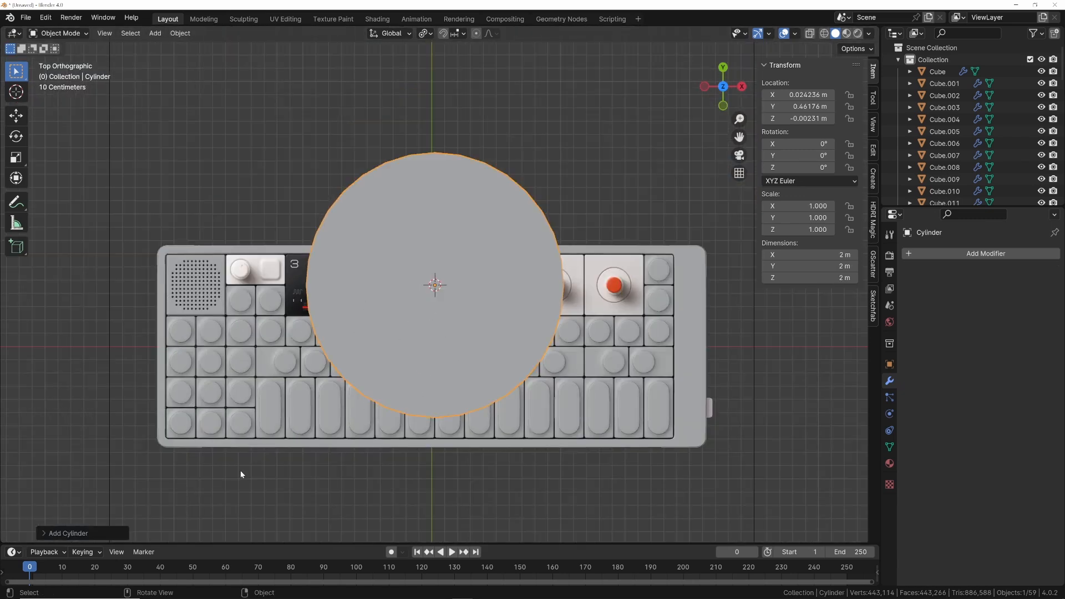
pyautogui.click(105, 533)
pyautogui.click(122, 391)
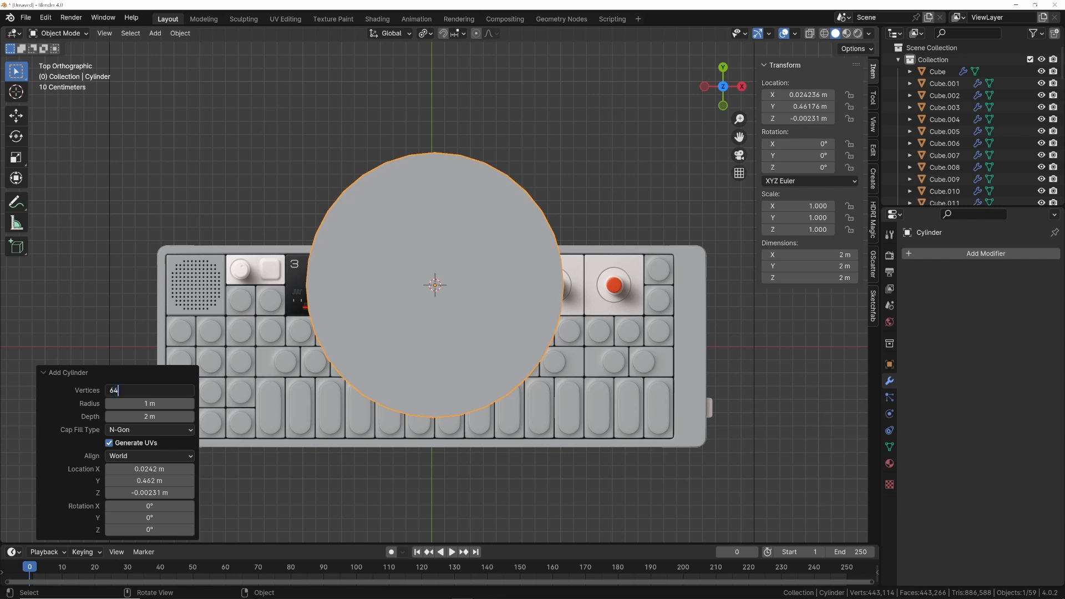
pyautogui.press('Return')
# Scale the cylinder's mesh in Edit Mode to about 0.26 m in diameter, matching the disc inside the reference image's groove
pyautogui.press('Tab')
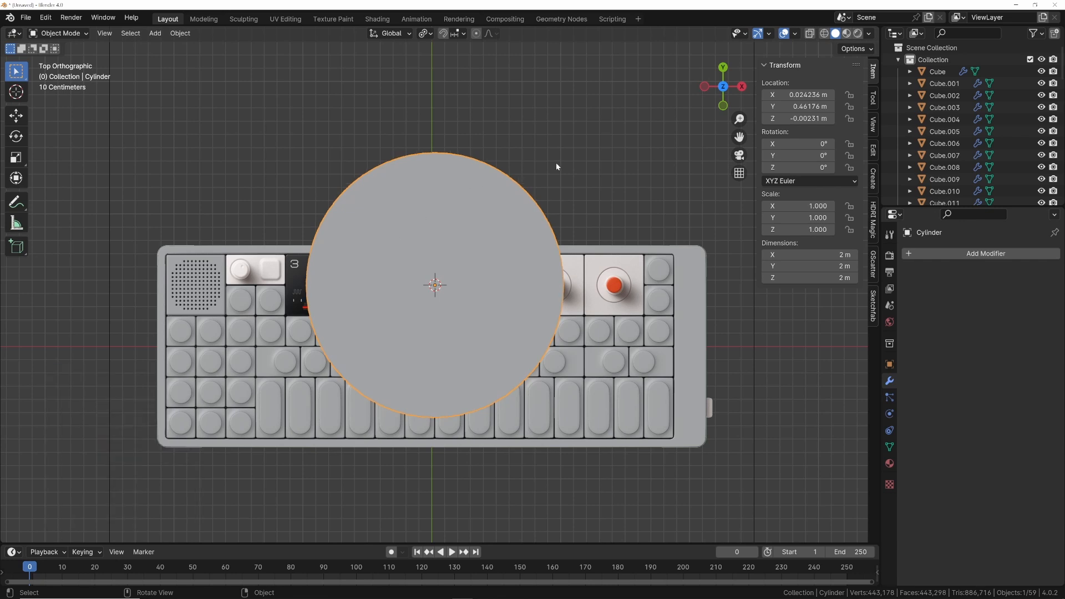
pyautogui.scroll(3, 667, 193)
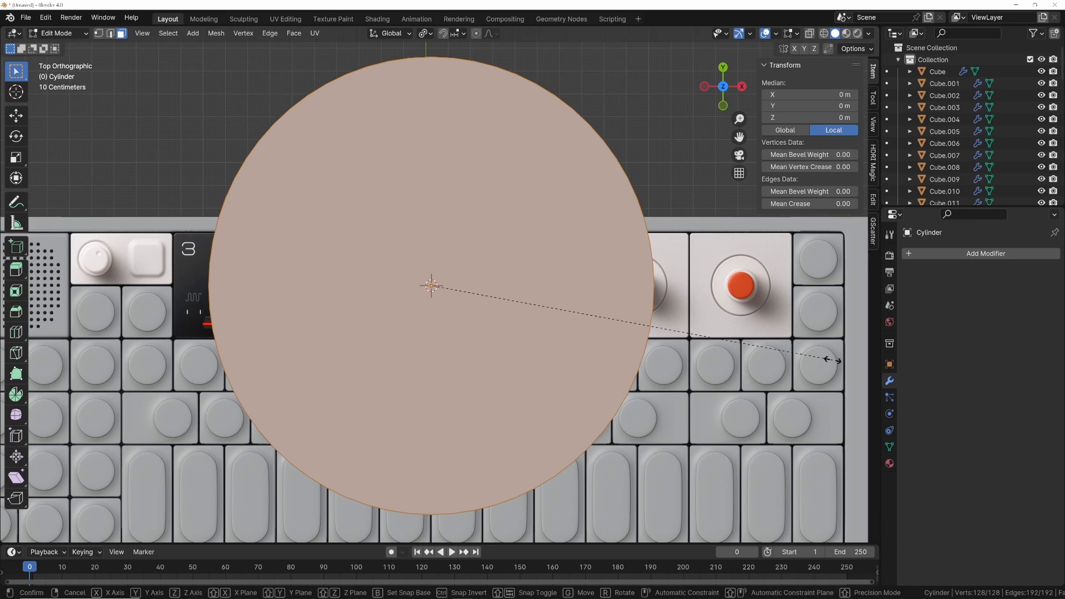
pyautogui.press('s')
pyautogui.click(510, 310)
pyautogui.scroll(4, 734, 298)
pyautogui.press('s')
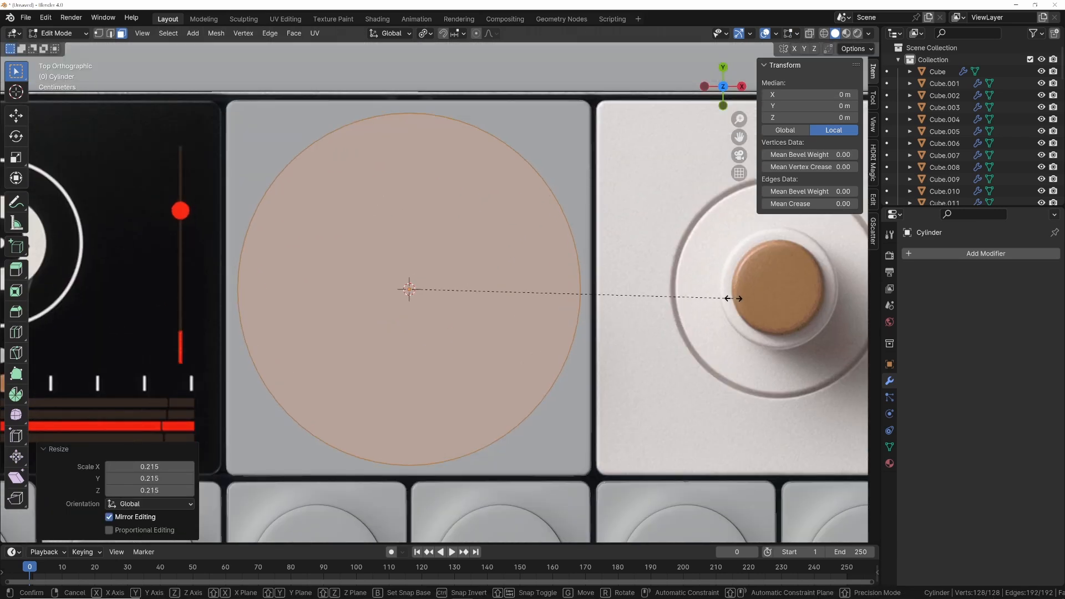
pyautogui.click(657, 294)
pyautogui.hotkey('alt', 'z')
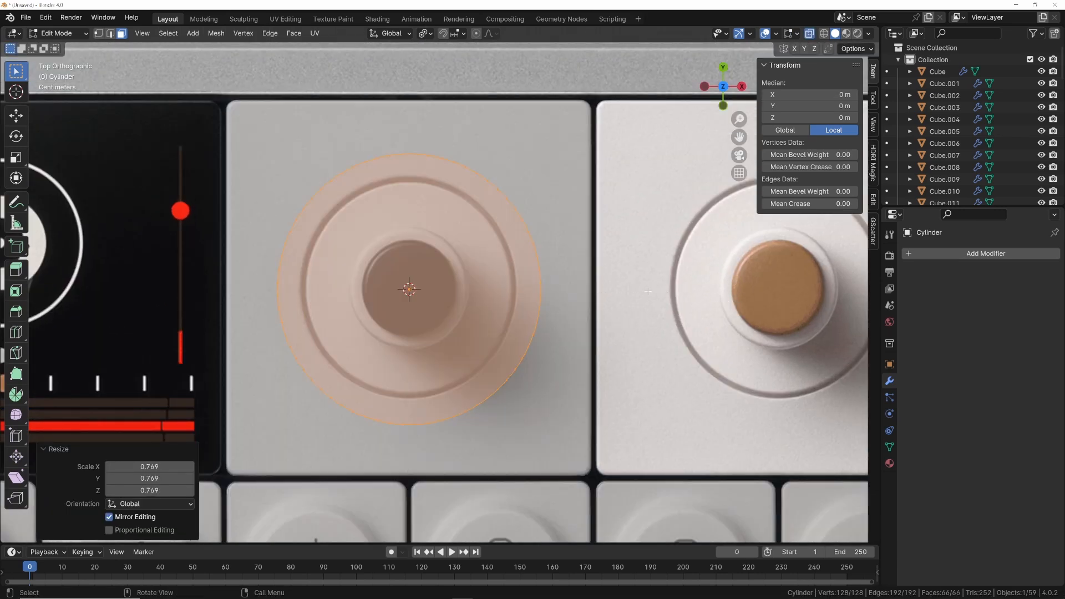
pyautogui.scroll(2, 656, 294)
pyautogui.press('s')
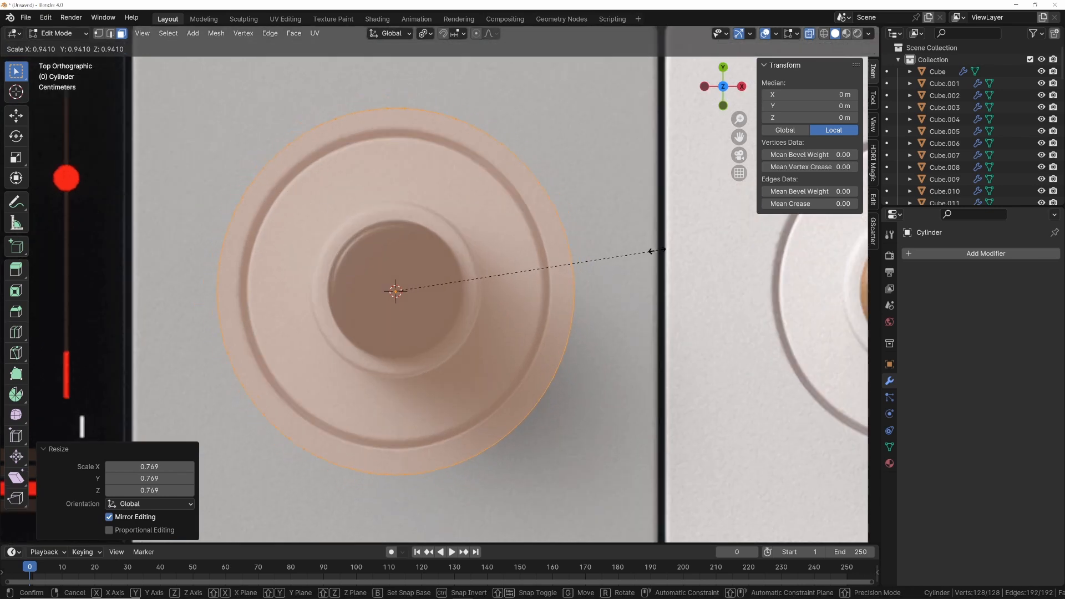
pyautogui.click(628, 249)
# Raise the cylinder's bottom vertices about 0.18 m along Z so its base sits within the recess
pyautogui.press('KP_3')
pyautogui.scroll(1, 611, 280)
pyautogui.keyDown('shift'); pyautogui.moveTo(577, 279); pyautogui.dragTo(566, 168, button='middle'); pyautogui.keyUp('shift')
pyautogui.press('1')
pyautogui.moveTo(240, 307); pyautogui.dragTo(614, 408)
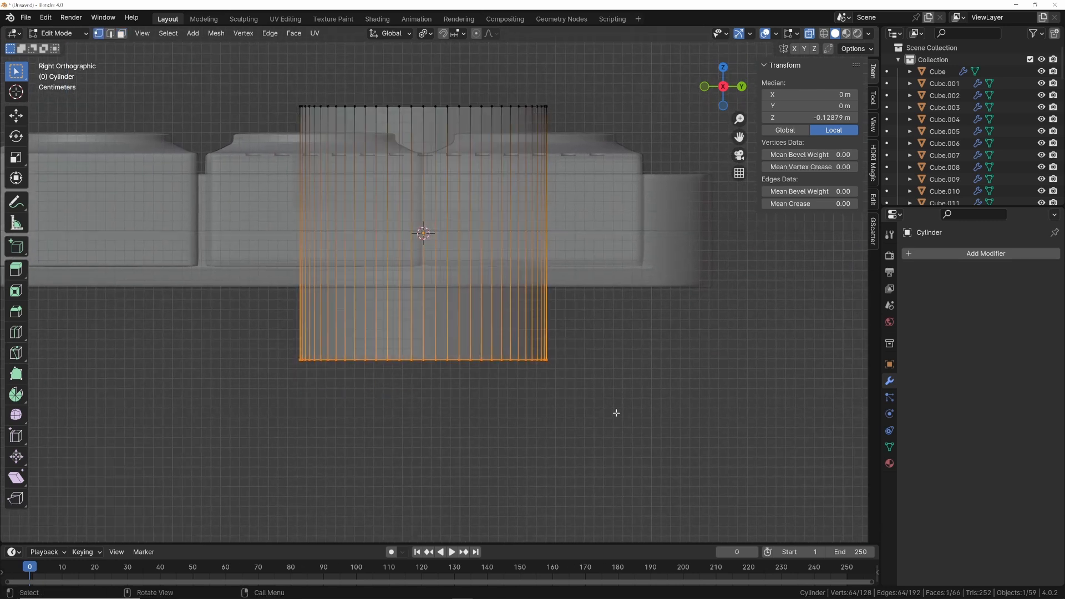
pyautogui.press('g')
pyautogui.press('z')
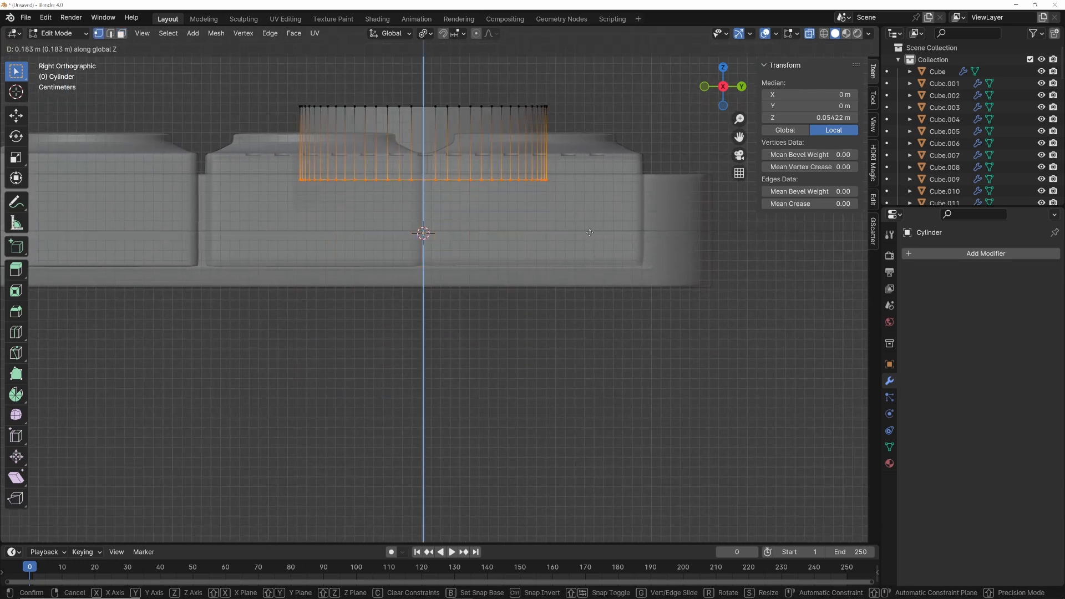
pyautogui.click(506, 241)
# Lower the cylinder's bottom vertices about 0.024 m along Z to just above the recess floor
pyautogui.scroll(1, 506, 242)
pyautogui.keyDown('shift'); pyautogui.moveTo(506, 241); pyautogui.dragTo(526, 332, button='middle'); pyautogui.keyUp('shift')
pyautogui.scroll(3, 515, 295)
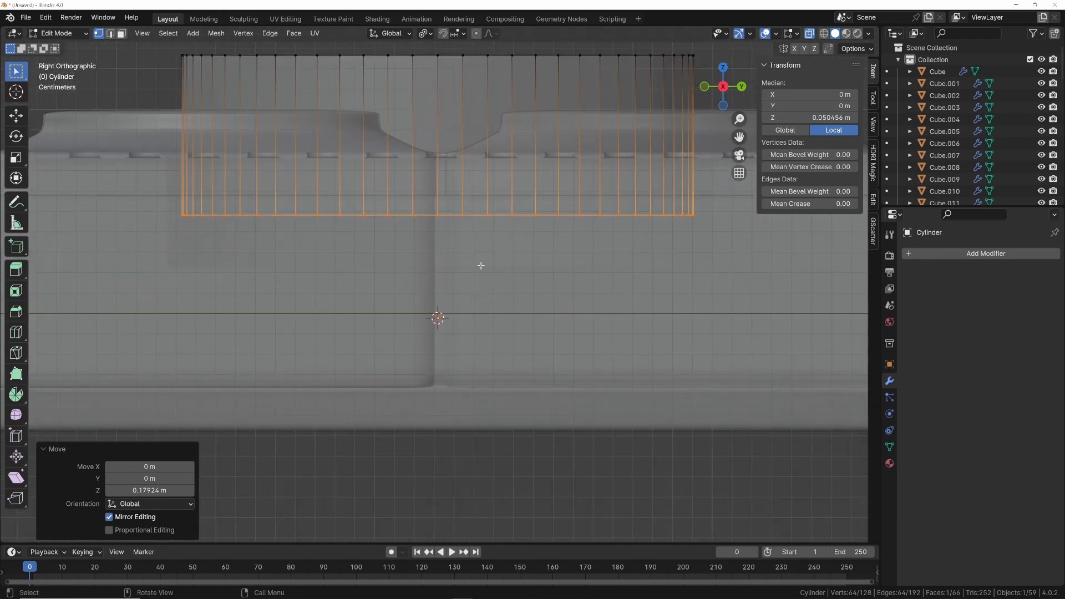
pyautogui.press('g')
pyautogui.press('z')
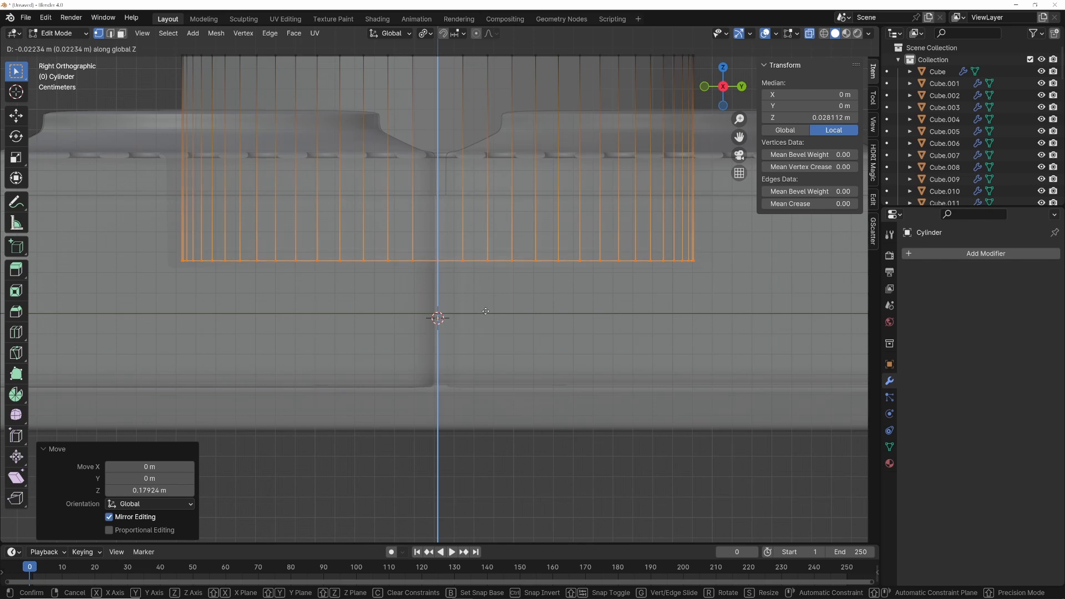
pyautogui.click(485, 314)
# Lower the cylinder's top vertices about 0.05 m along Z, making the cylinder about 0.052 m tall
pyautogui.scroll(-5, 485, 314)
pyautogui.keyDown('shift'); pyautogui.moveTo(414, 239); pyautogui.dragTo(415, 261, button='middle'); pyautogui.keyUp('shift')
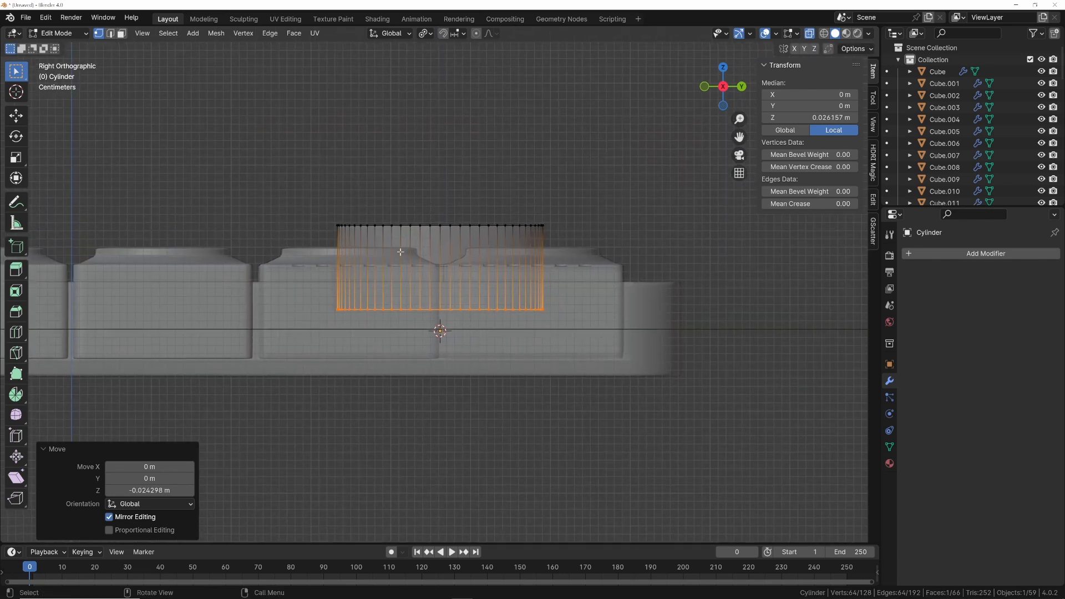
pyautogui.scroll(1, 414, 261)
pyautogui.moveTo(277, 164); pyautogui.dragTo(579, 254)
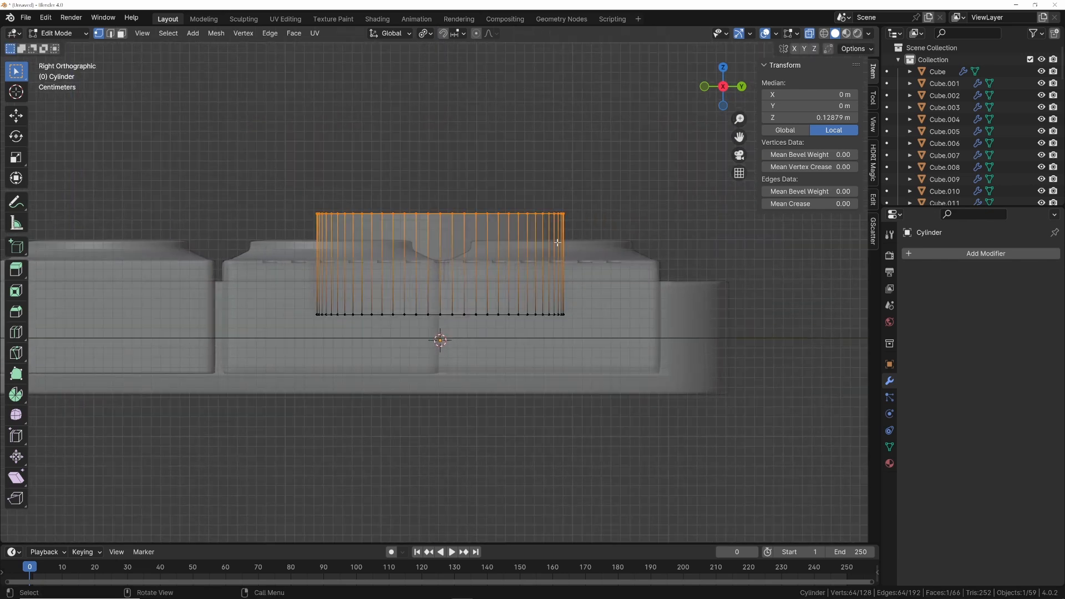
pyautogui.press('g')
pyautogui.press('z')
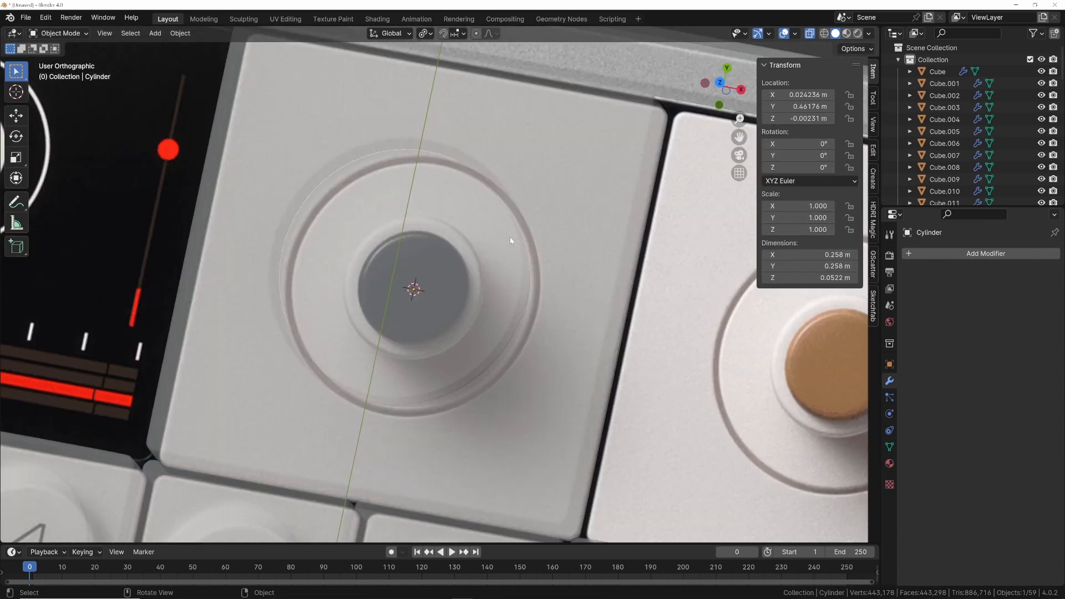
# Examine from several angles, with X-ray off, how the cylinder sits inside the circular recess
pyautogui.scroll(-3, 510, 237)
pyautogui.moveTo(506, 275); pyautogui.dragTo(491, 296, button='middle')
pyautogui.hotkey('alt', 'z')
pyautogui.scroll(2, 484, 245)
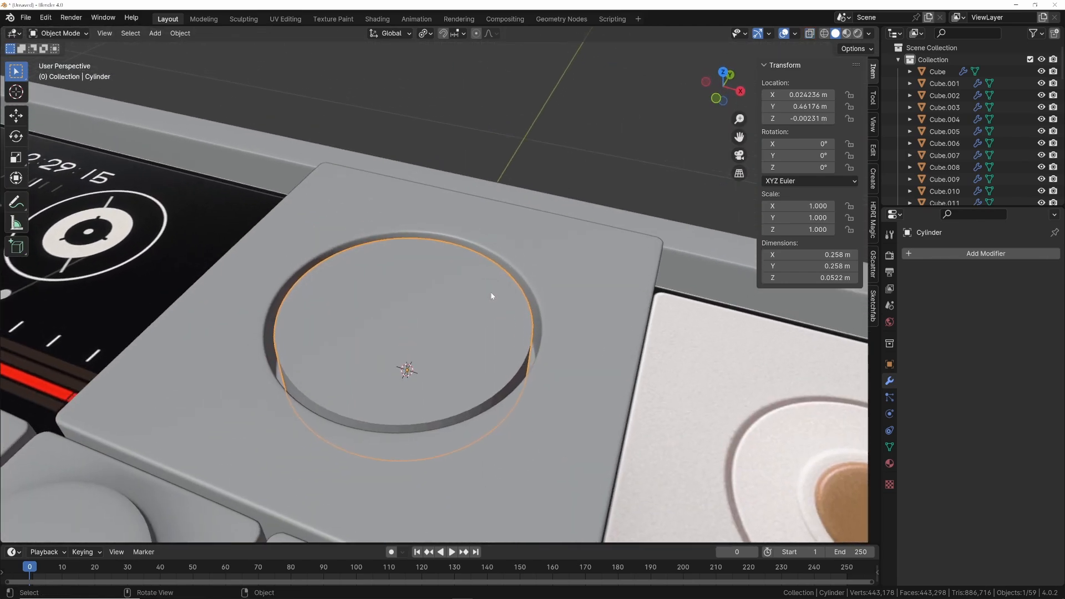
pyautogui.press('KP_7')
pyautogui.moveTo(493, 242); pyautogui.dragTo(455, 203, button='middle')
pyautogui.scroll(-1, 477, 247)
pyautogui.moveTo(479, 249); pyautogui.dragTo(471, 242, button='middle')
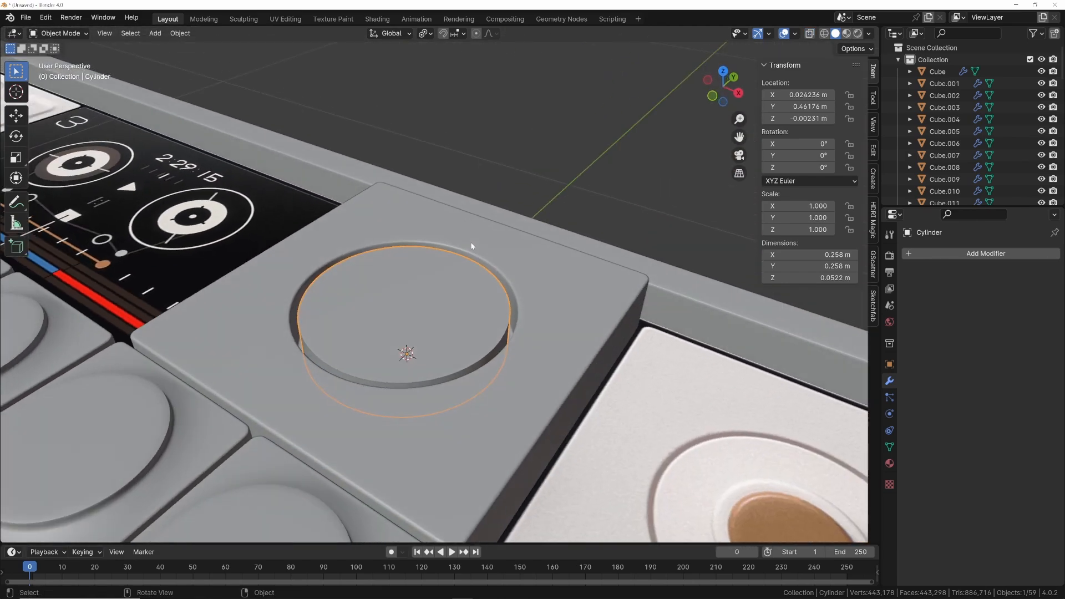
pyautogui.scroll(1, 472, 250)
pyautogui.scroll(-3, 473, 256)
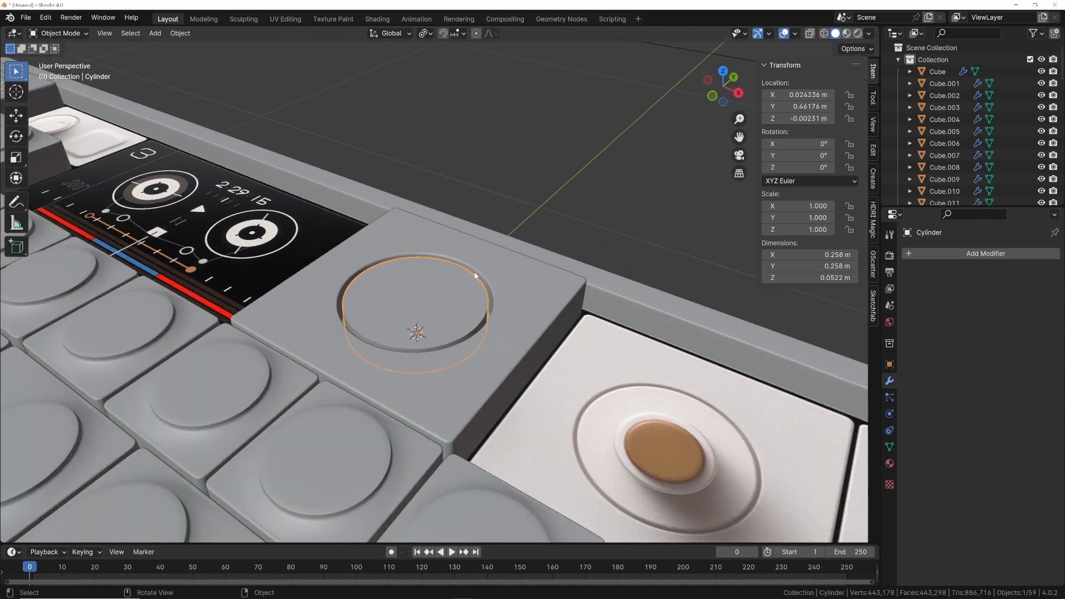
pyautogui.scroll(1, 473, 271)
pyautogui.moveTo(470, 287); pyautogui.dragTo(477, 308, button='middle')
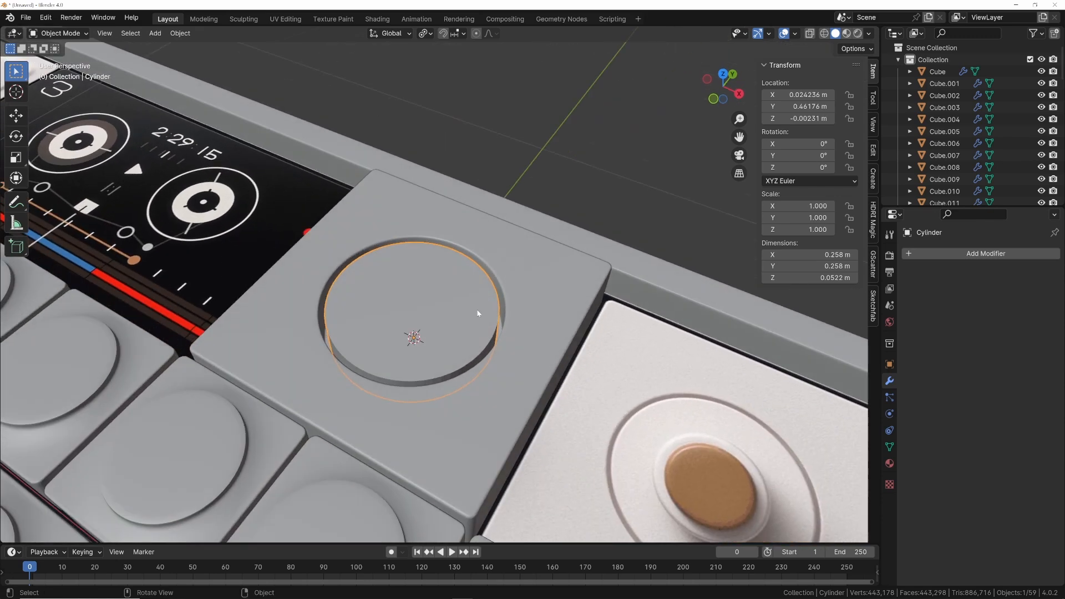
# Add a Bevel modifier to the cylinder with a 0.005 m amount and 3 segments
pyautogui.scroll(2, 477, 308)
pyautogui.click(937, 256)
pyautogui.write('b')
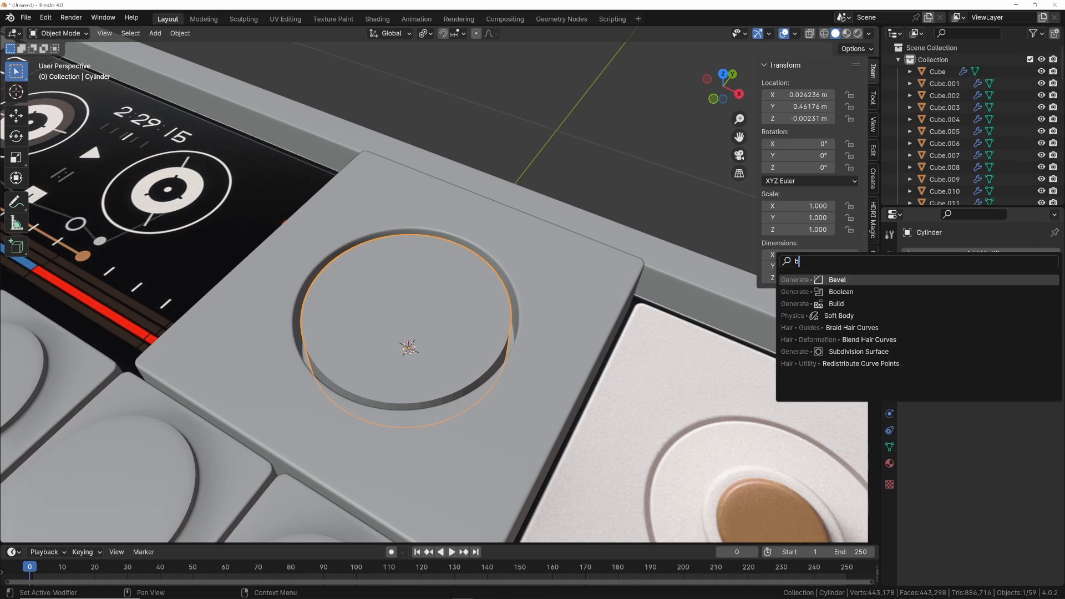
pyautogui.click(797, 301)
pyautogui.moveTo(1003, 318); pyautogui.dragTo(984, 318)
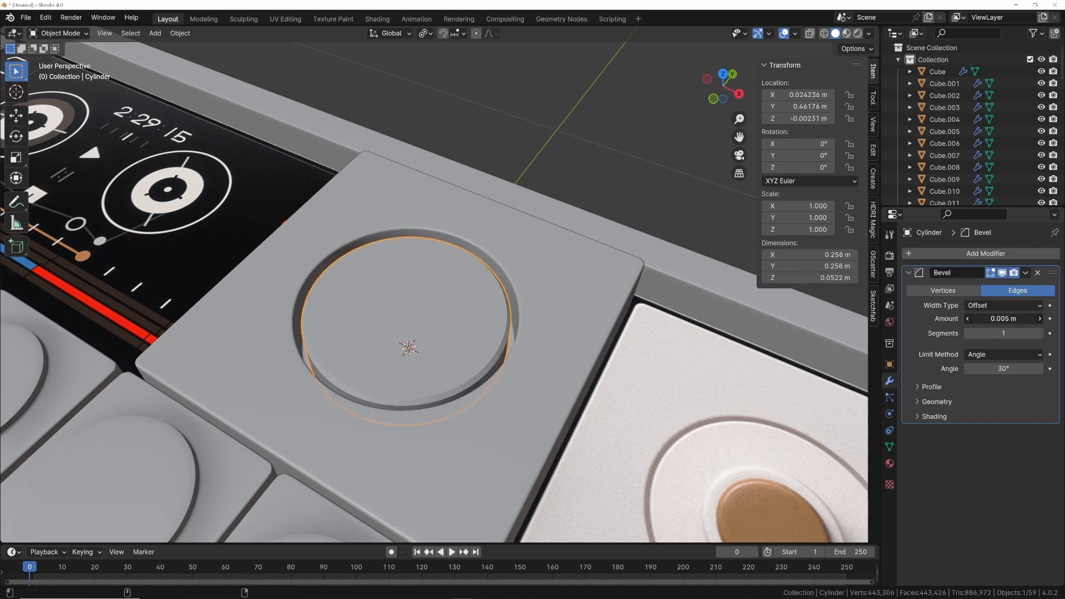
pyautogui.click(1039, 333)
pyautogui.click(1039, 333)
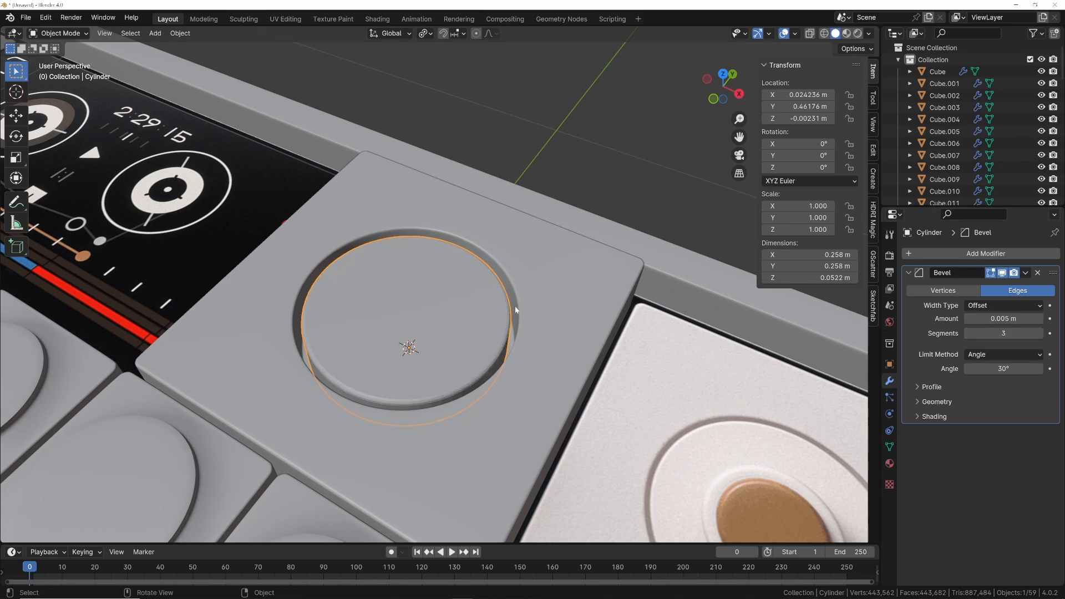
# Shade the cylinder smooth with Auto Smooth at 30° and raise its bevel to 4 segments
pyautogui.rightClick(474, 304)
pyautogui.click(472, 271)
pyautogui.scroll(5, 466, 267)
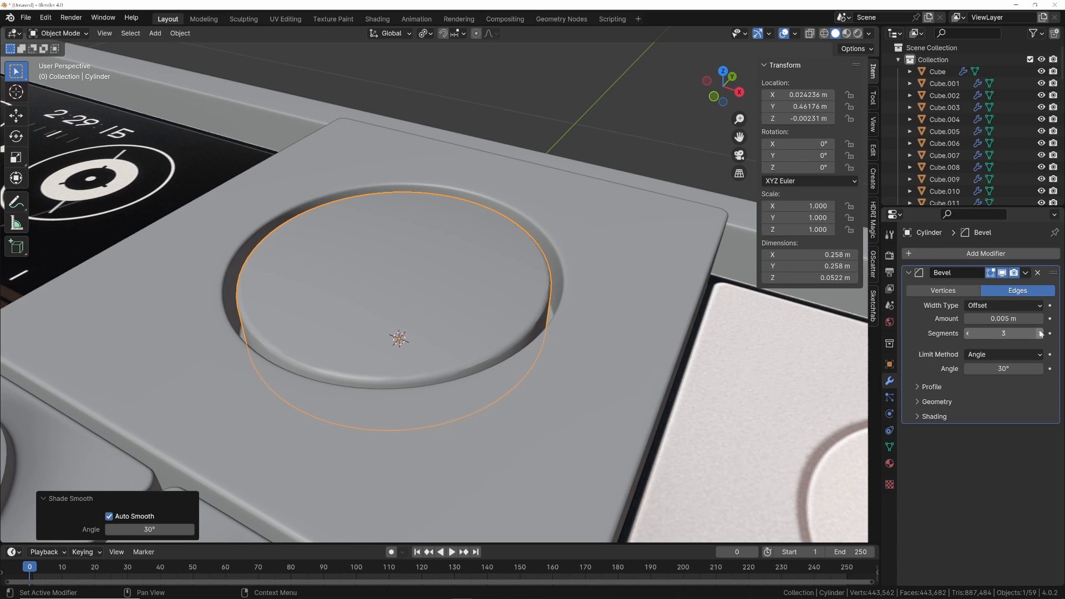
# Split the viewport in two and show the SideView.png reference in an Image Editor beside the top view
pyautogui.press('KP_7')
pyautogui.scroll(-4, 514, 303)
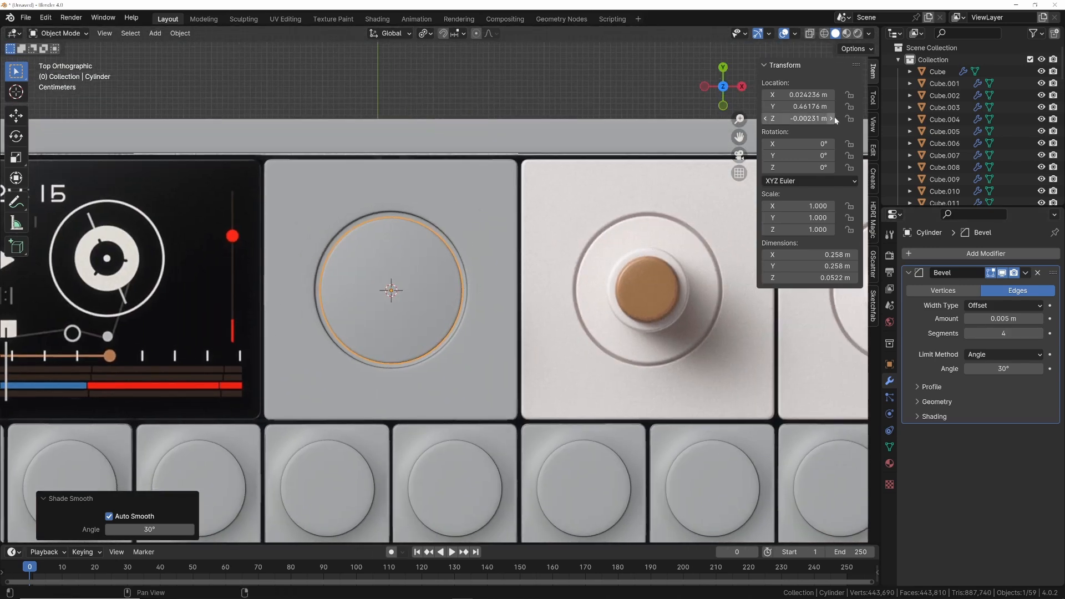
pyautogui.moveTo(874, 42); pyautogui.dragTo(554, 59)
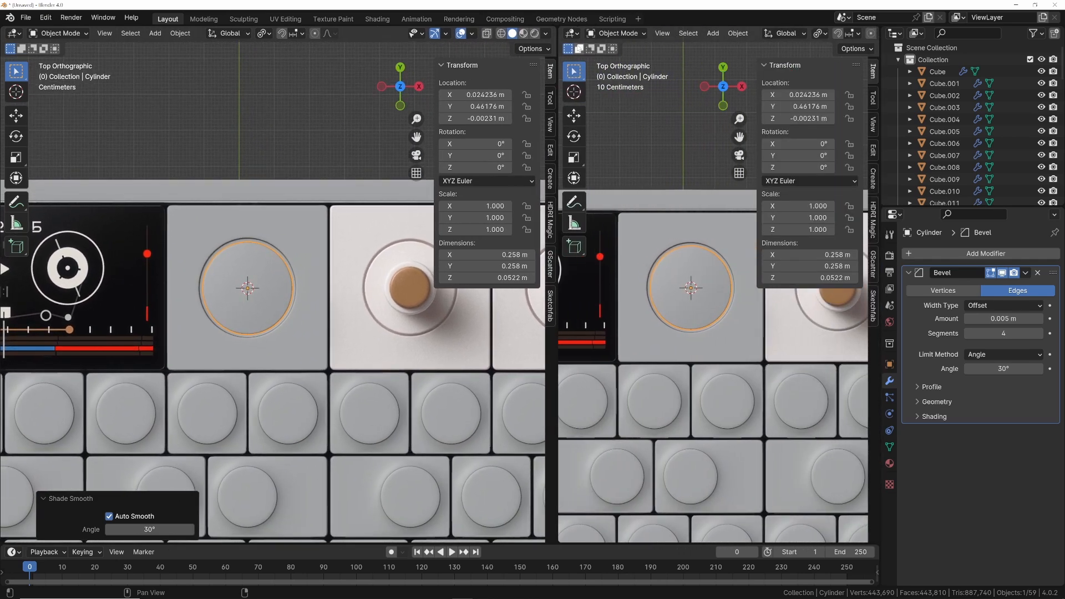
pyautogui.click(573, 34)
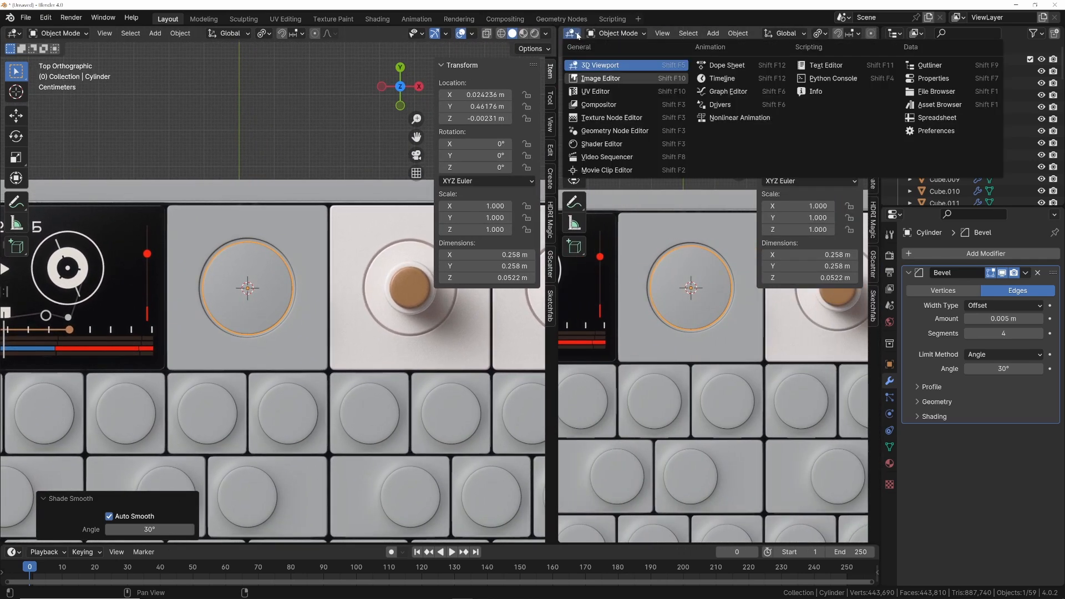
pyautogui.click(600, 78)
pyautogui.click(695, 34)
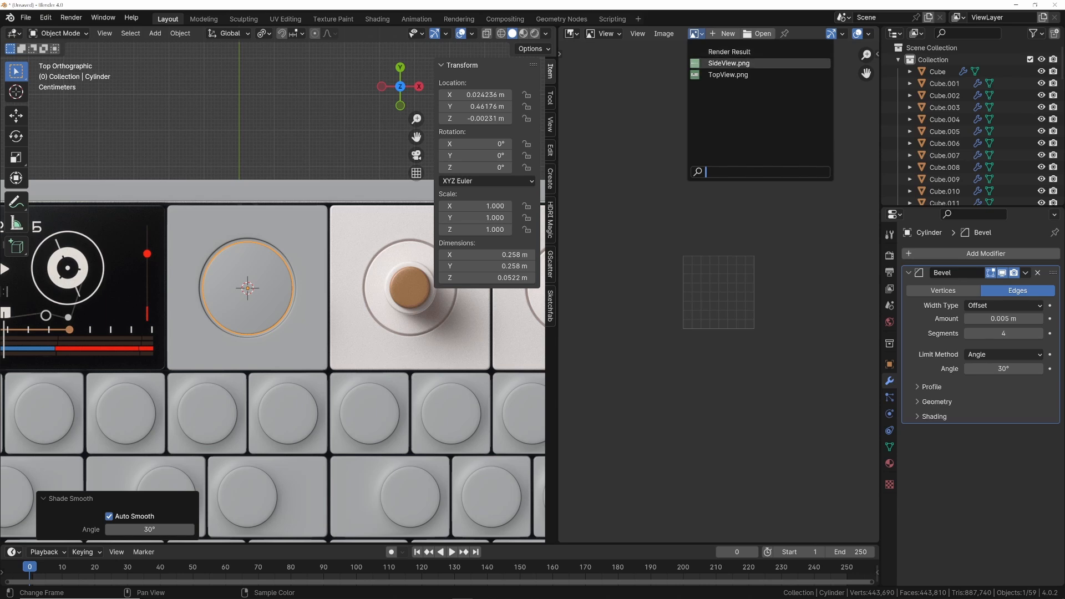
pyautogui.click(729, 63)
pyautogui.scroll(6, 776, 255)
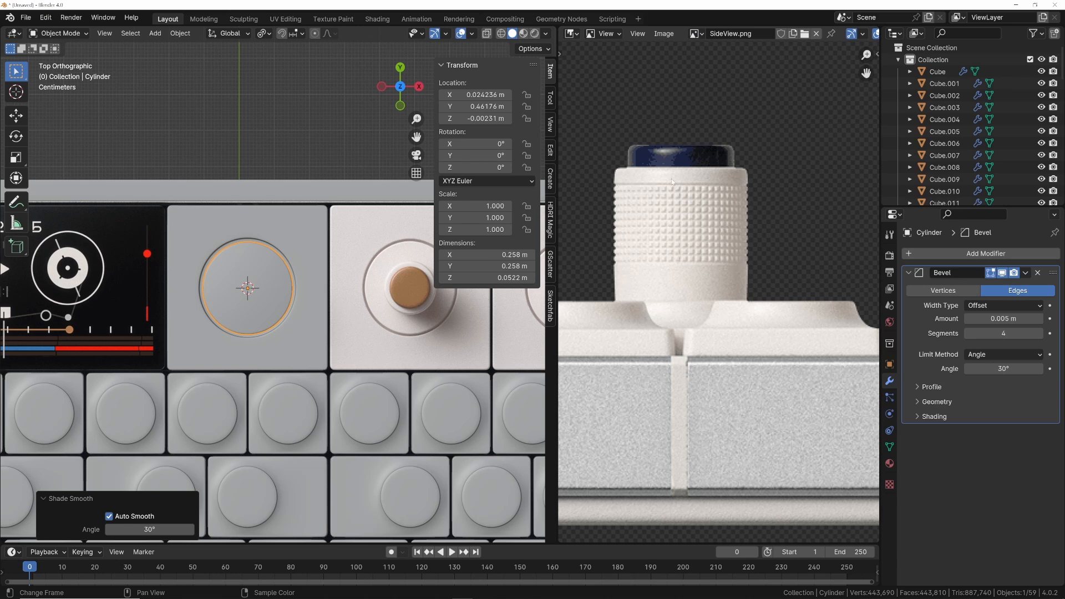
# Inset the cylinder's top face by about 0.08 m in Edit Mode
pyautogui.scroll(-3, 358, 304)
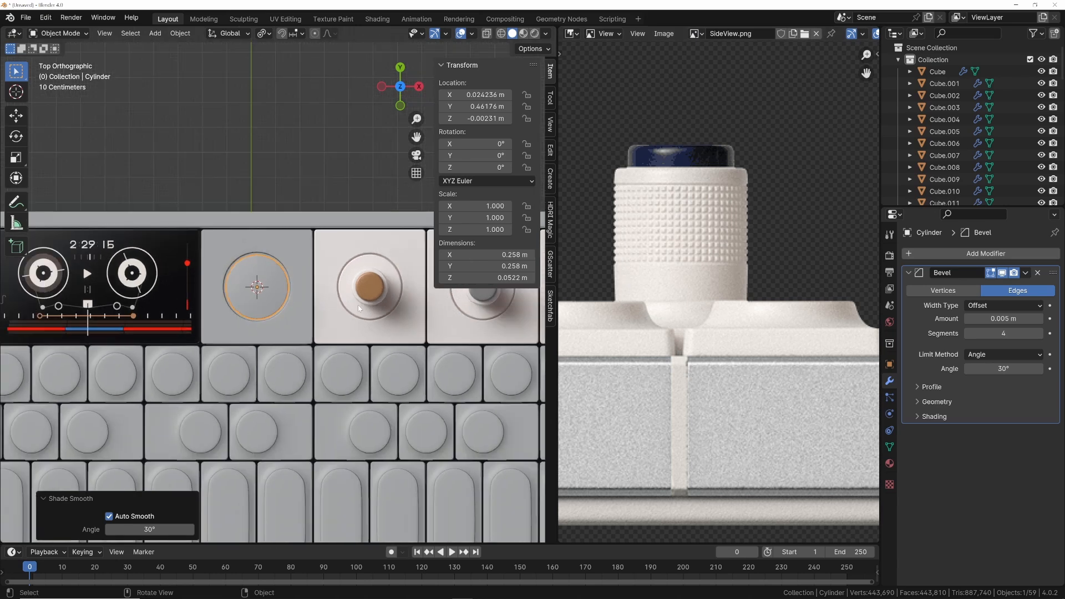
pyautogui.scroll(2, 298, 314)
pyautogui.scroll(2, 342, 328)
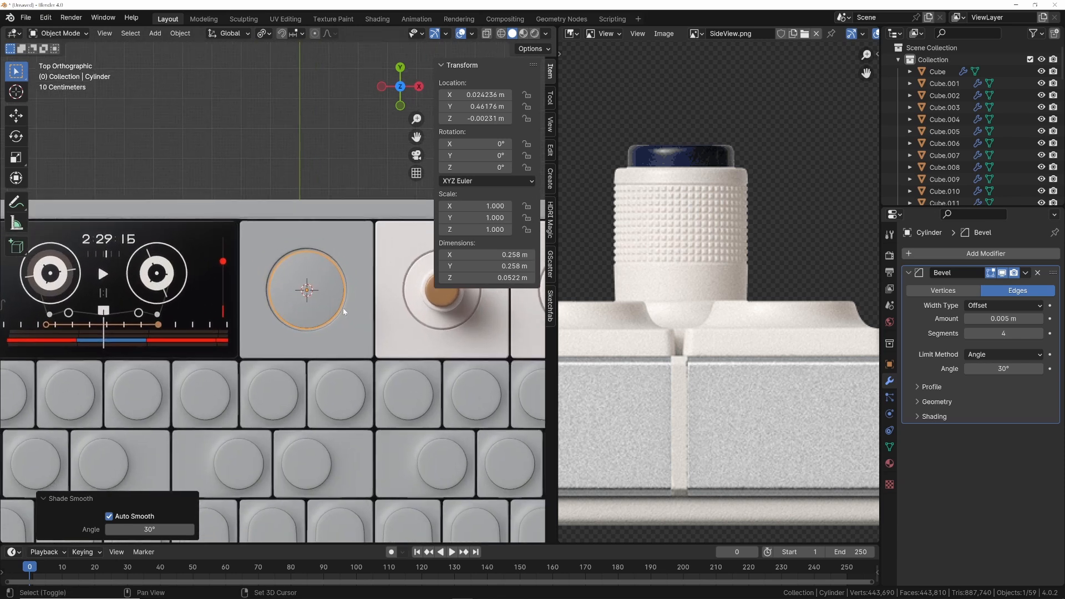
pyautogui.press('Tab')
pyautogui.scroll(1, 336, 292)
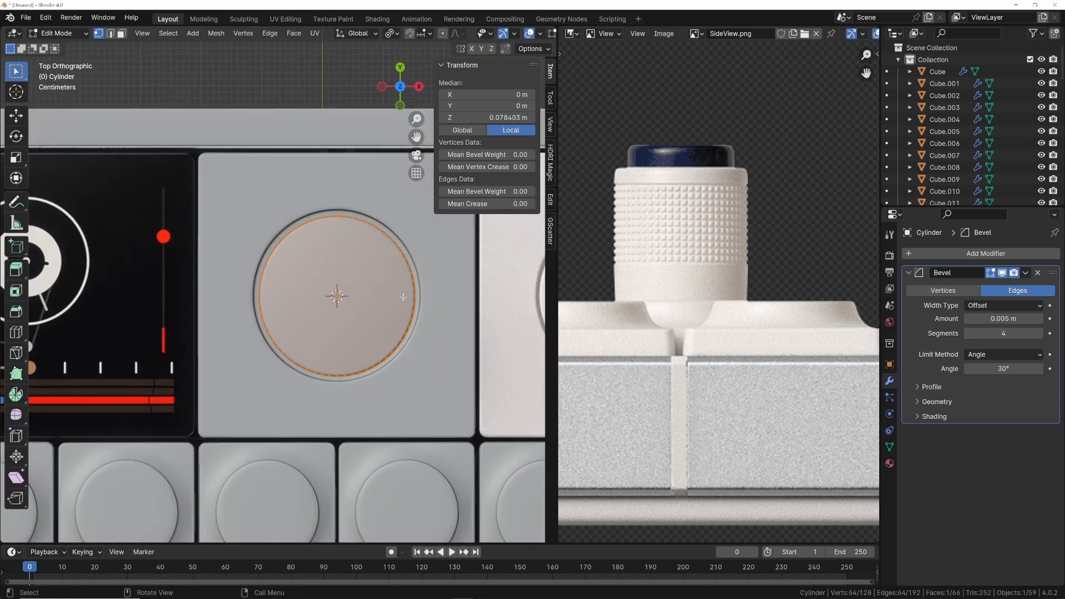
pyautogui.press('3')
pyautogui.press('i')
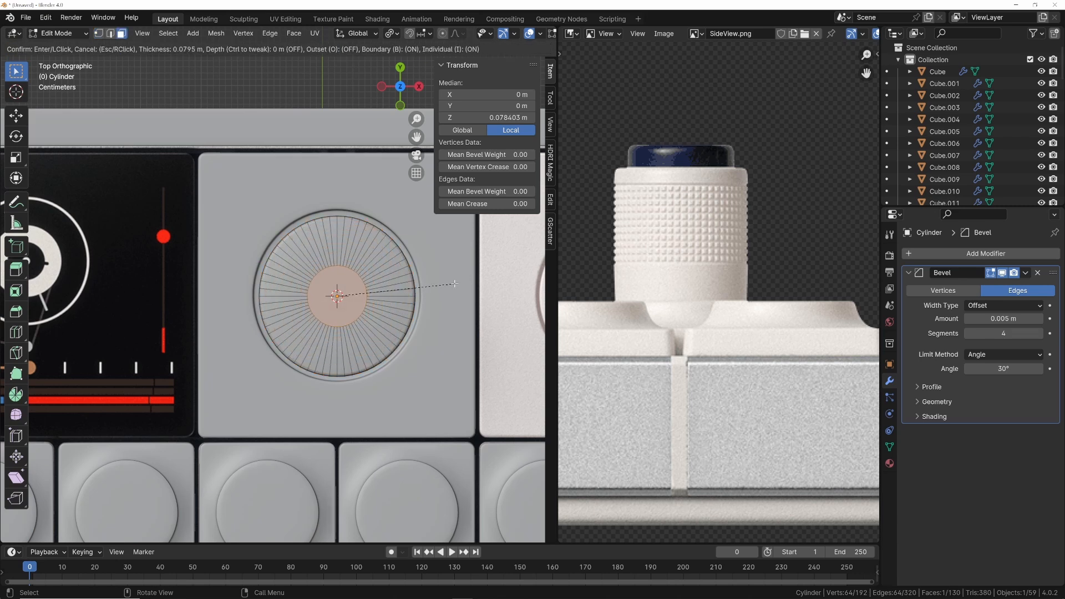
pyautogui.click(447, 286)
# Scale the inset face up by about 1.52 to match the knob's outer outline in the top reference
pyautogui.scroll(5, 447, 286)
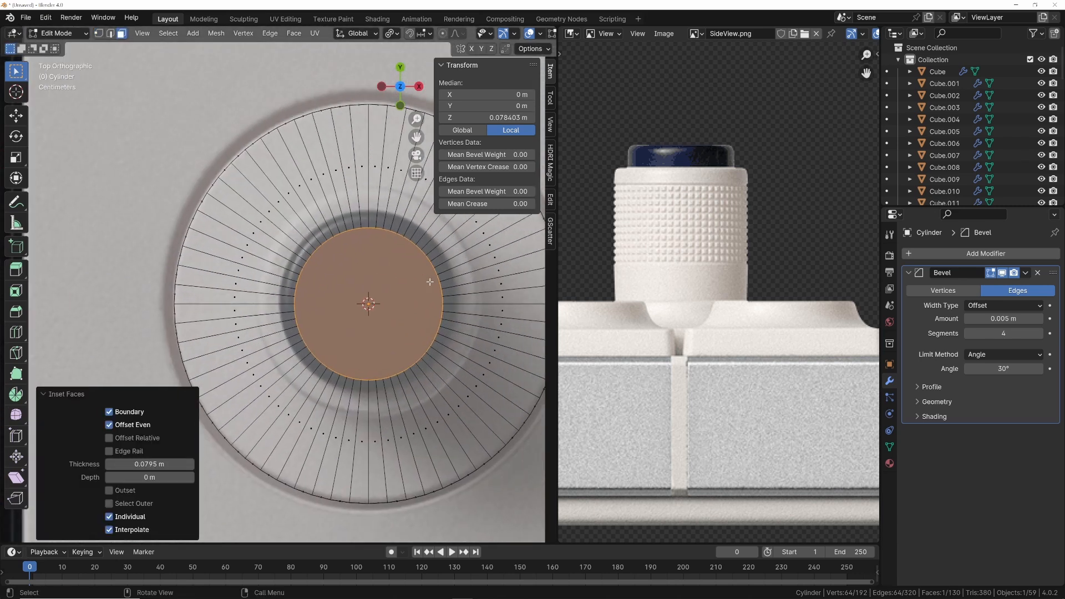
pyautogui.scroll(-2, 402, 284)
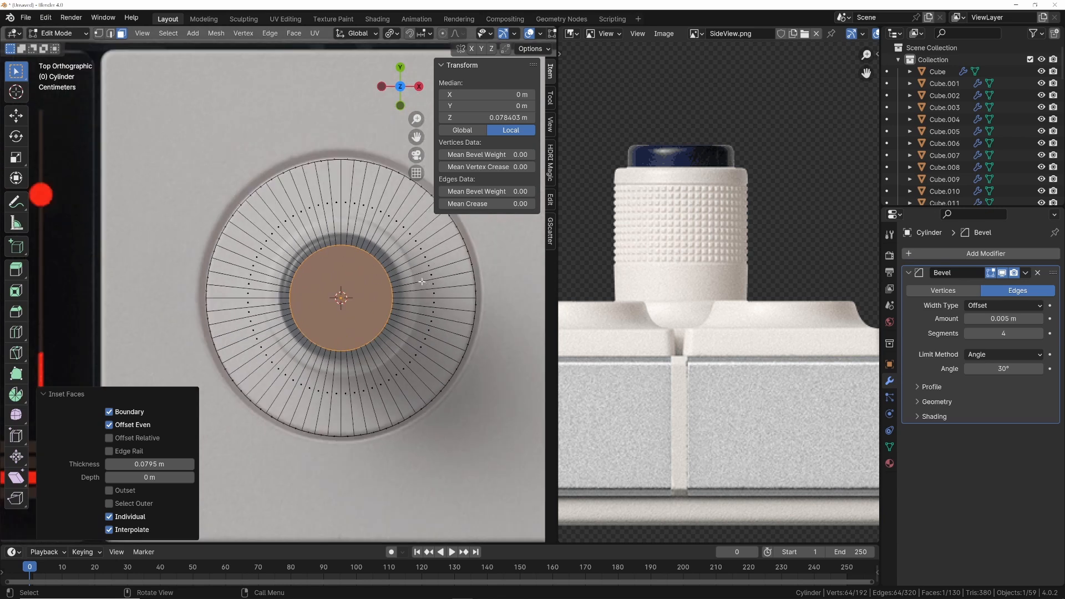
pyautogui.press('s')
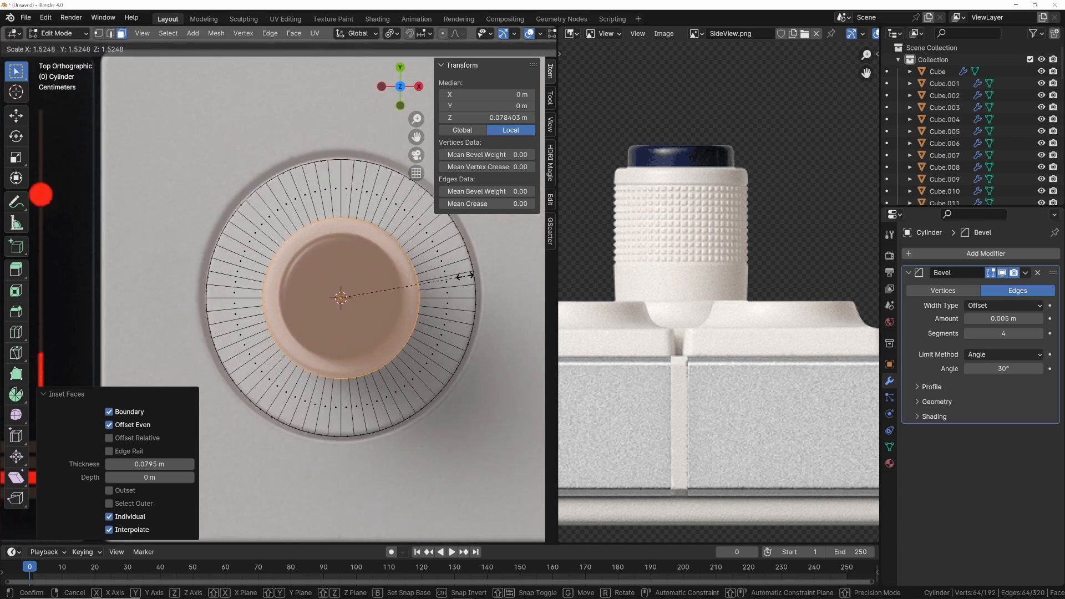
pyautogui.click(464, 276)
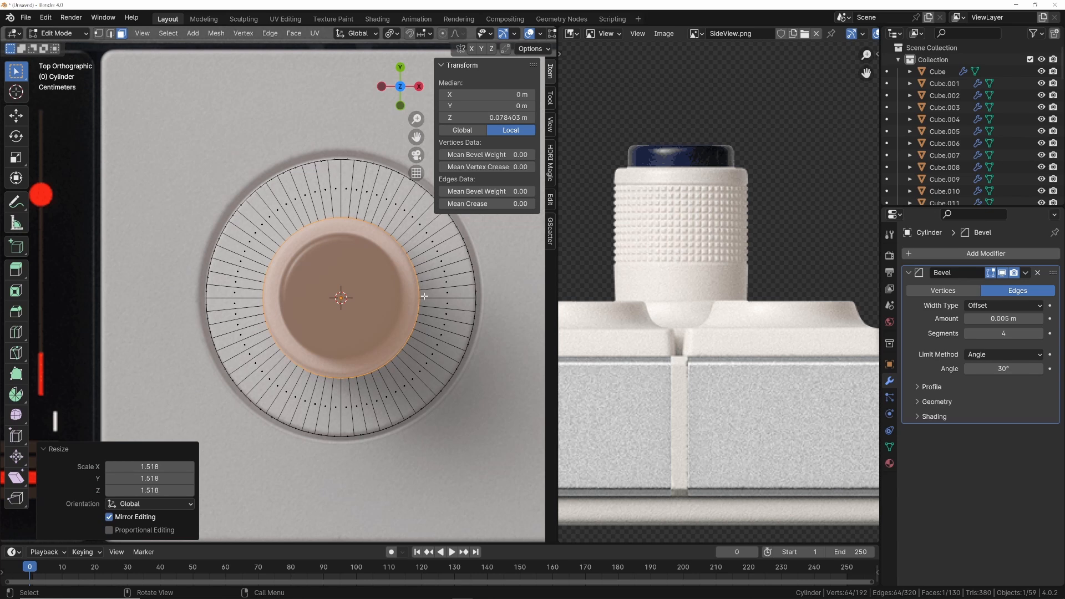
# Extrude the inset face about 0.008 m upward along its normal
pyautogui.moveTo(425, 296); pyautogui.dragTo(381, 212, button='middle')
pyautogui.rightClick(391, 252)
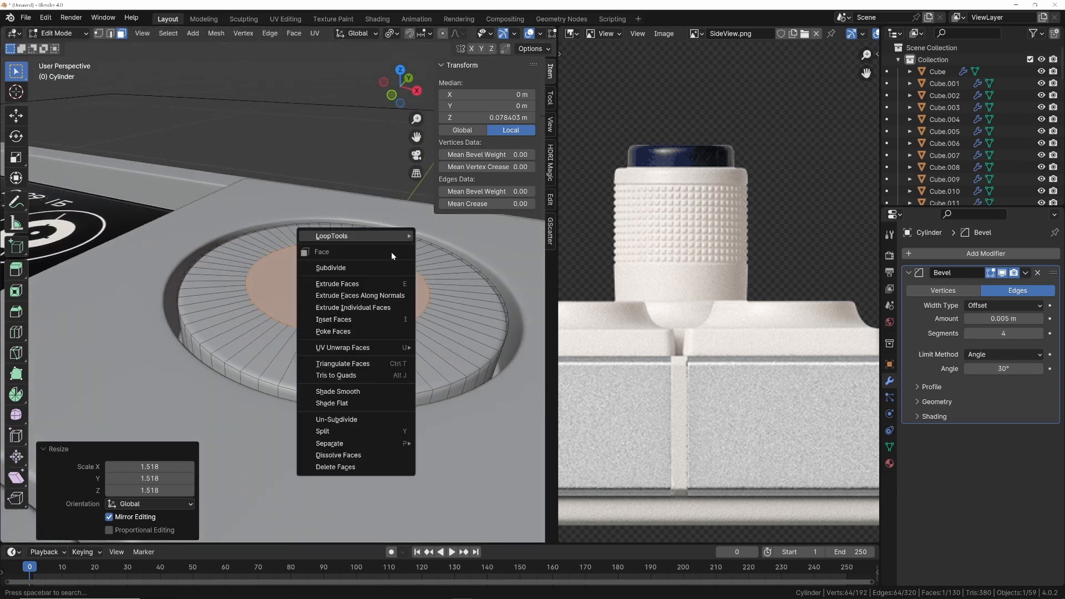
pyautogui.press('Escape')
pyautogui.rightClick(387, 265)
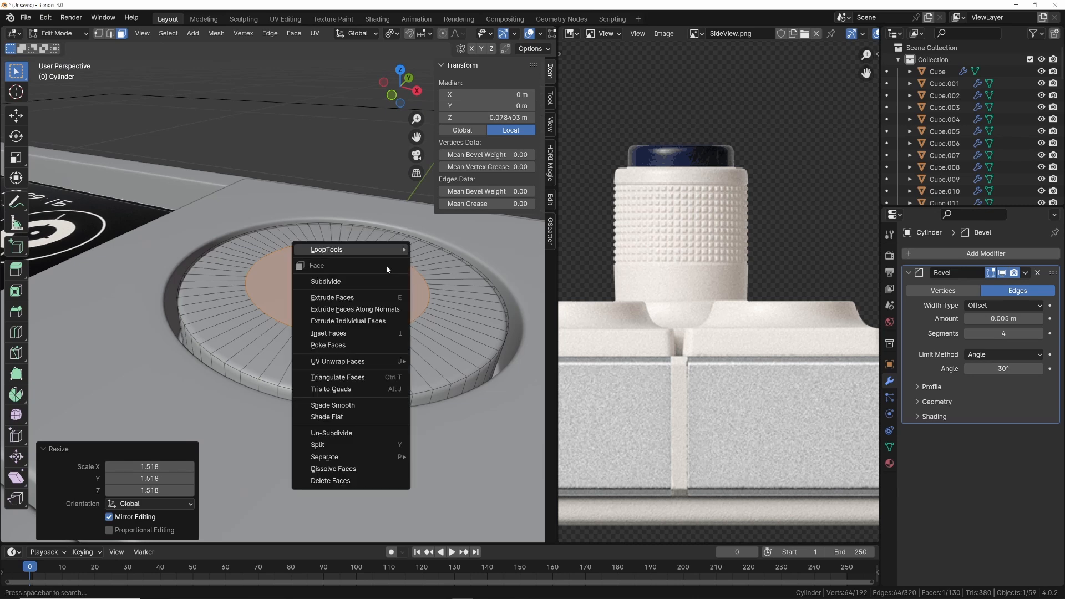
pyautogui.click(384, 309)
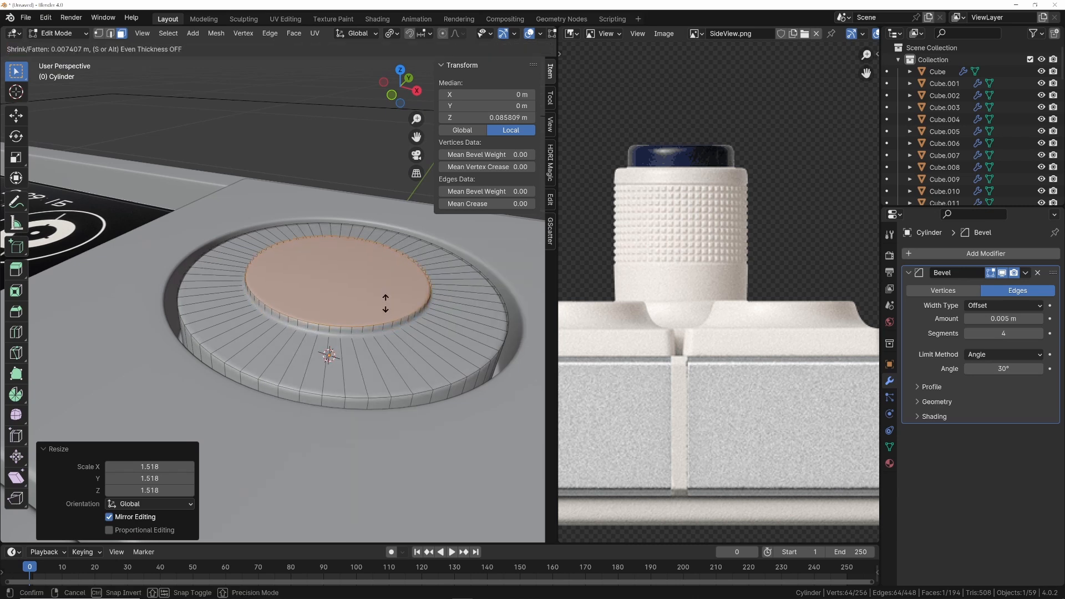
pyautogui.click(385, 303)
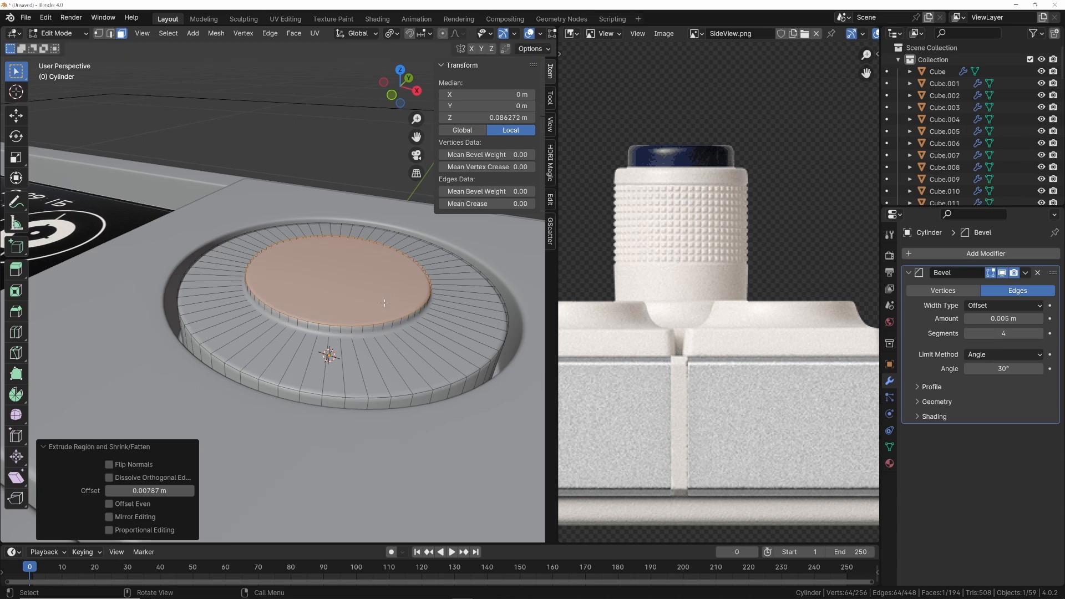
# Inset the raised face by about 0.016 m, following the inner cap's outline in the top reference
pyautogui.press('KP_7')
pyautogui.scroll(1, 388, 268)
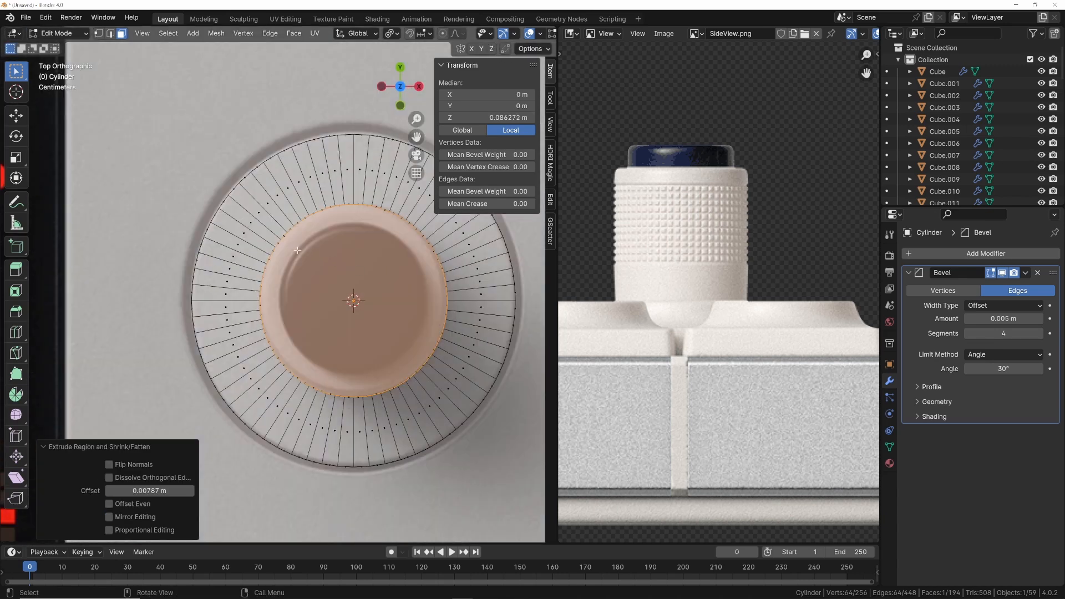
pyautogui.moveTo(480, 349); pyautogui.dragTo(411, 297, button='middle')
pyautogui.press('`')
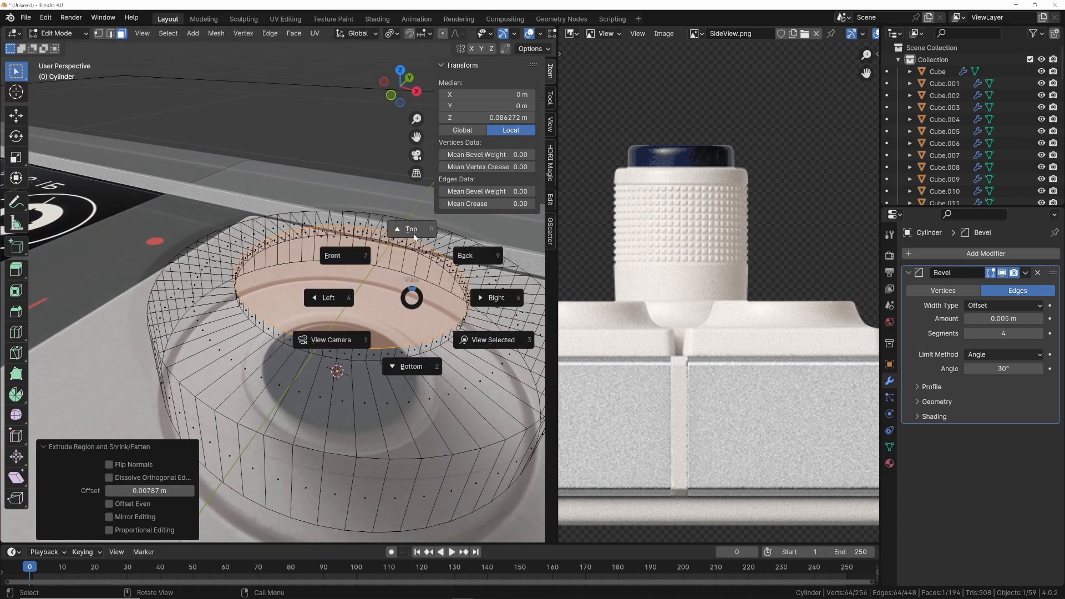
pyautogui.click(412, 249)
pyautogui.press('i')
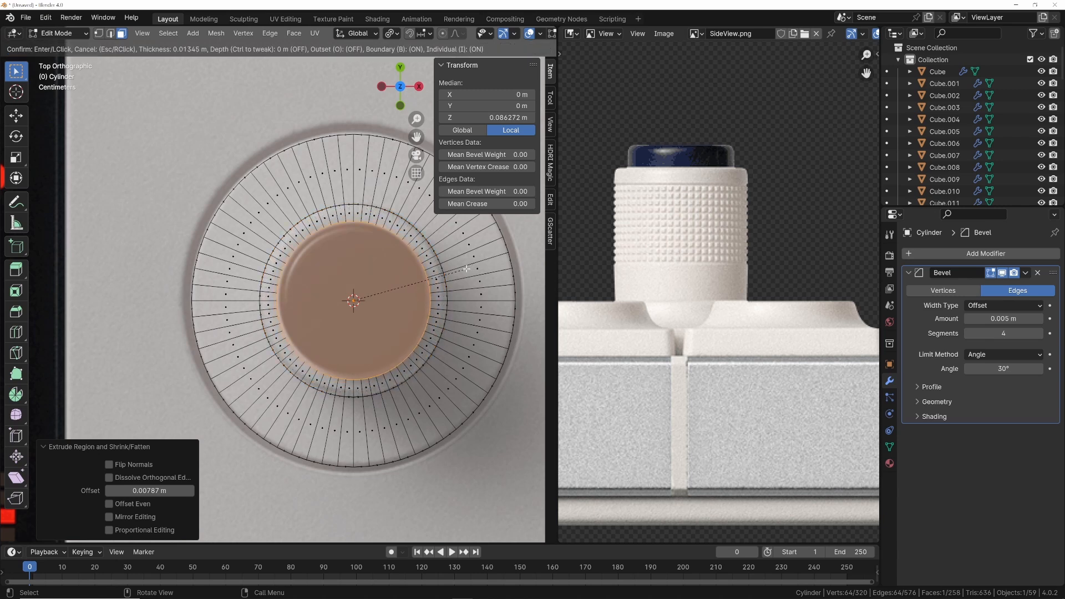
pyautogui.click(464, 268)
# Extrude the inner cap face about 0.0037 m upward along Z
pyautogui.moveTo(465, 268); pyautogui.dragTo(456, 343, button='middle')
pyautogui.press('KP_3')
pyautogui.scroll(2, 444, 338)
pyautogui.press('e')
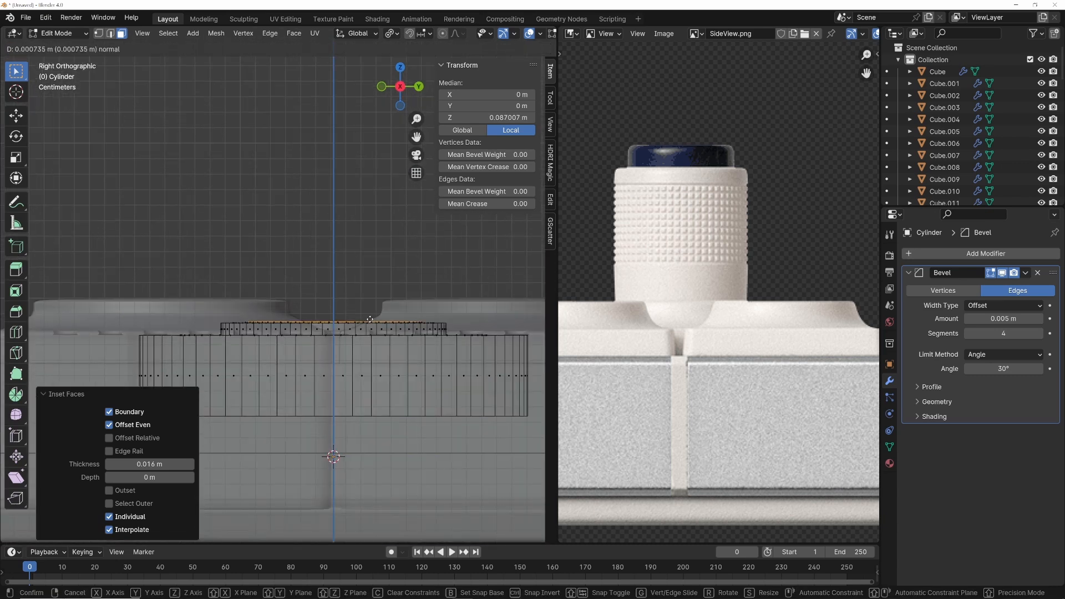
pyautogui.press('c')
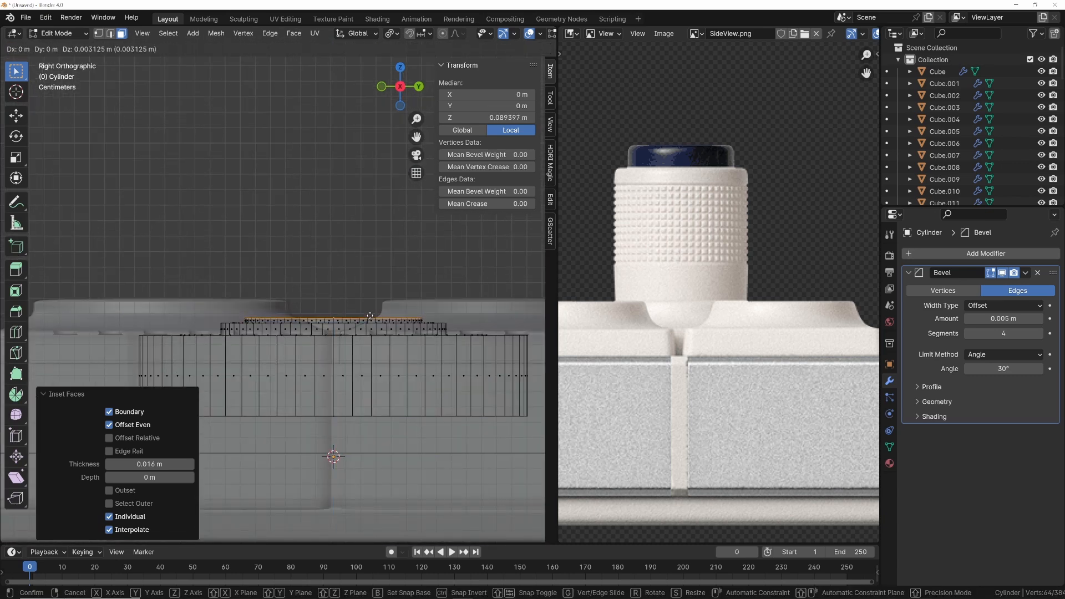
pyautogui.press('z')
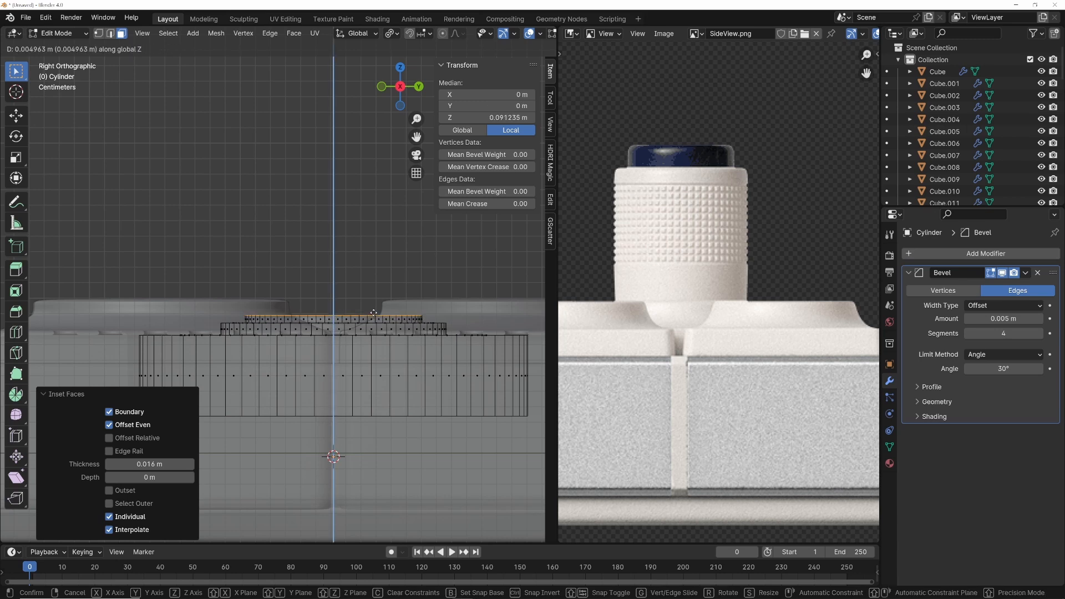
pyautogui.click(373, 314)
pyautogui.moveTo(373, 313)
pyautogui.mouseDown(button='middle')
pyautogui.moveTo(355, 343)
pyautogui.moveTo(374, 323)
pyautogui.mouseUp(button='middle')
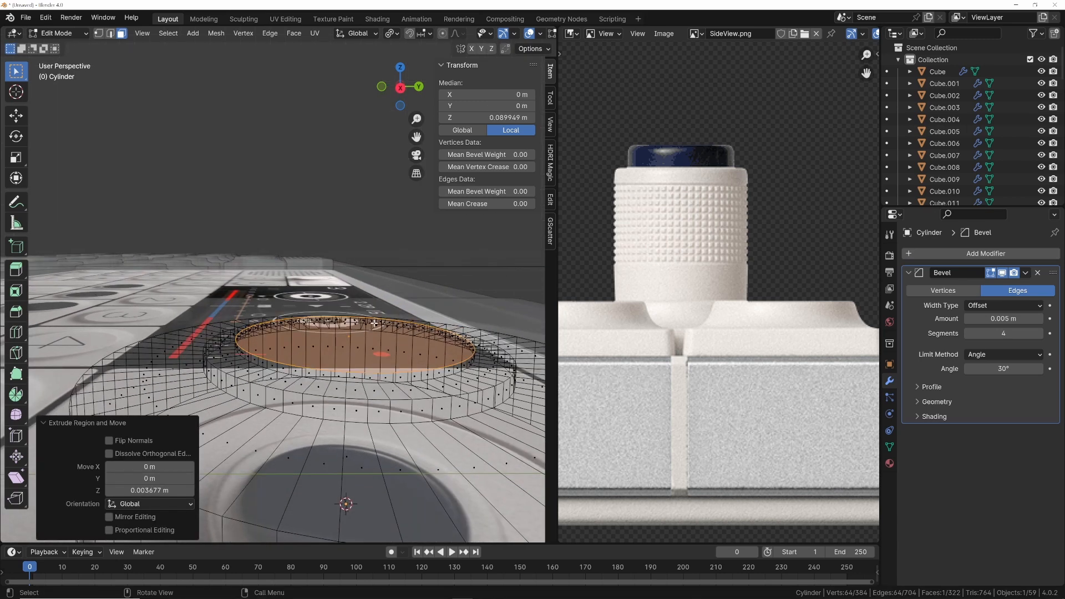
# Extrude the inner cap's rim in place and scale it up by about 1.104 to match the knob in the top reference
pyautogui.press('`')
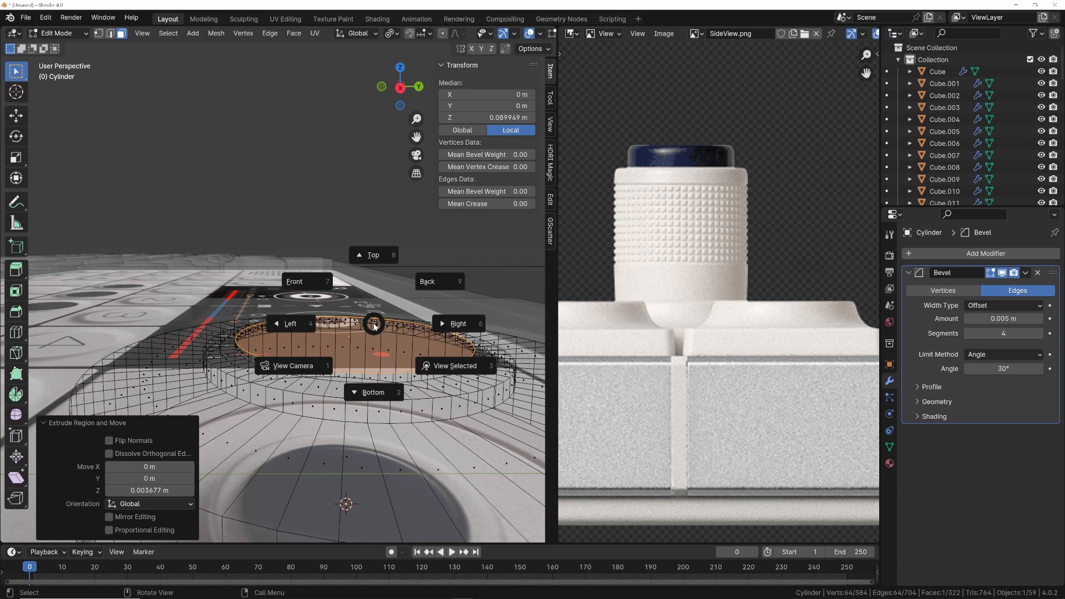
pyautogui.press('1')
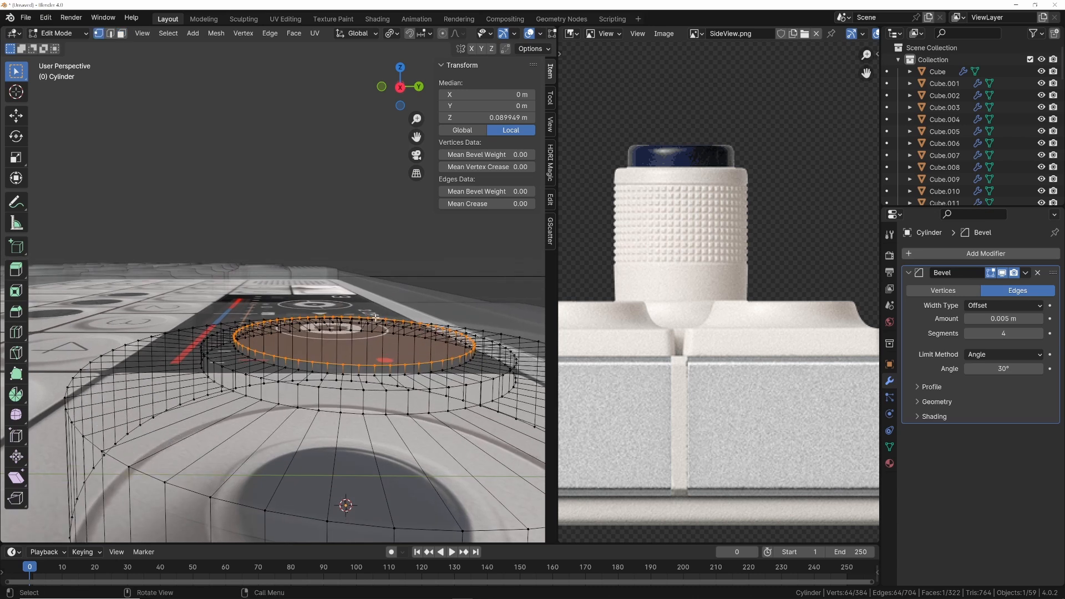
pyautogui.press('`')
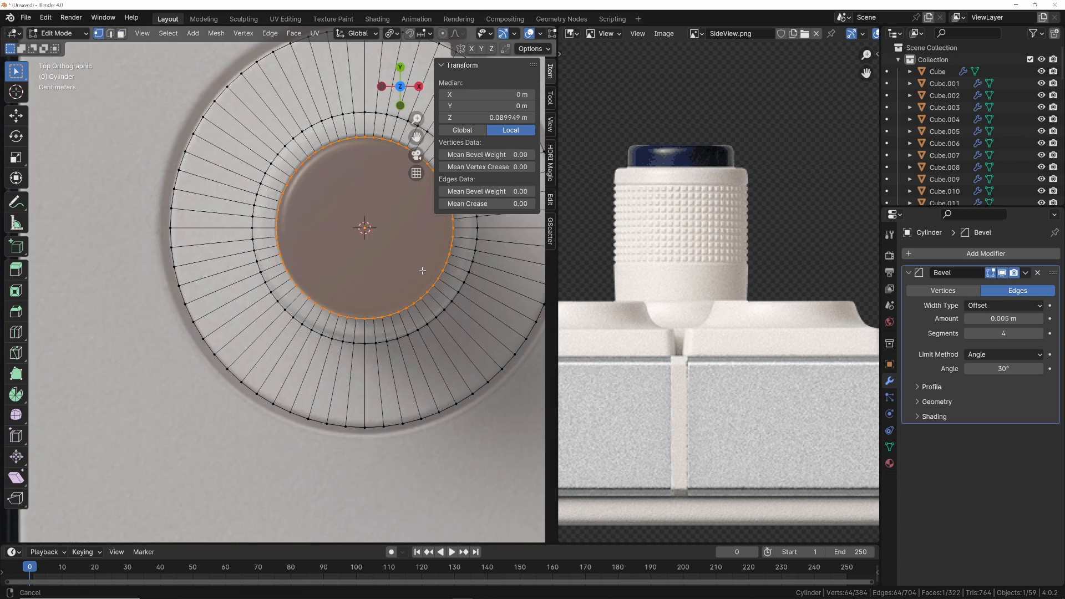
pyautogui.keyDown('shift'); pyautogui.moveTo(423, 268); pyautogui.dragTo(411, 308, button='middle'); pyautogui.keyUp('shift')
pyautogui.scroll(1, 411, 308)
pyautogui.press('e')
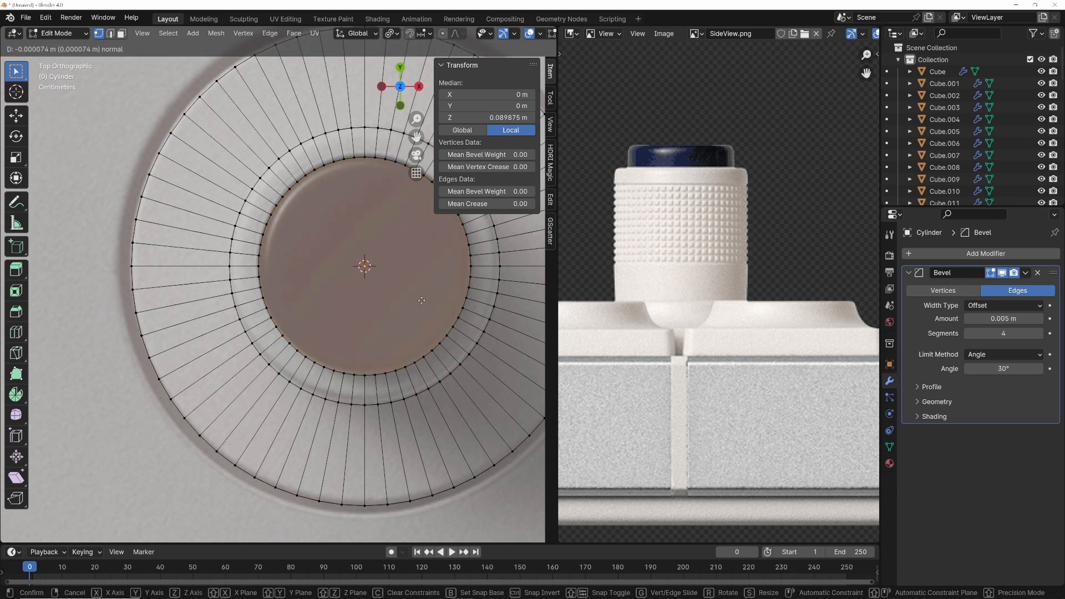
pyautogui.rightClick(411, 299)
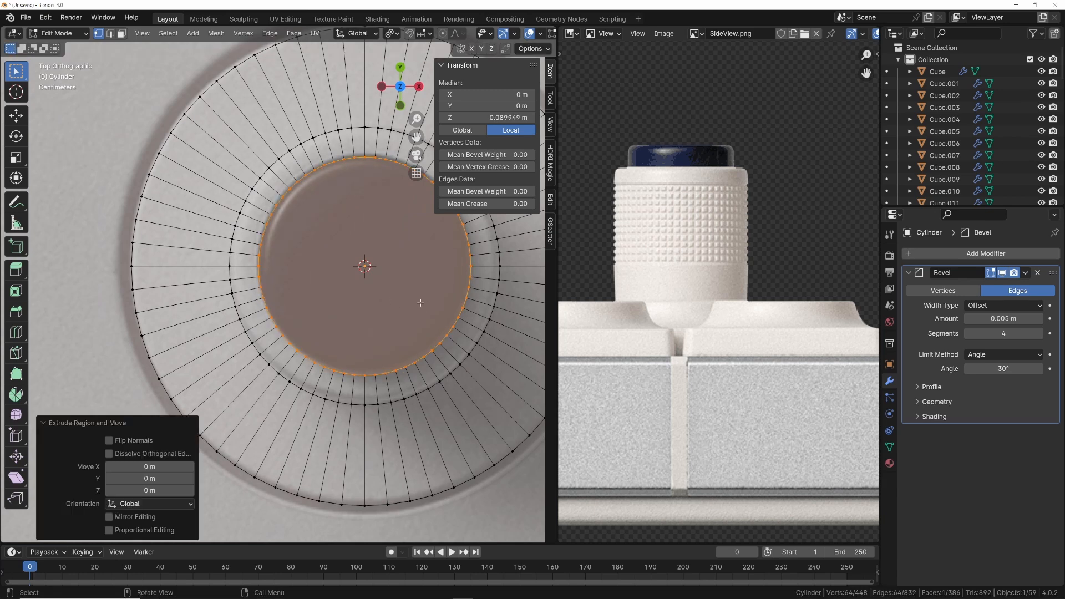
pyautogui.press('s')
pyautogui.click(426, 311)
# Extrude the widened cap about 0.03 m upward along its normal to form the lower part of the knob shaft
pyautogui.press('`')
pyautogui.click(488, 302)
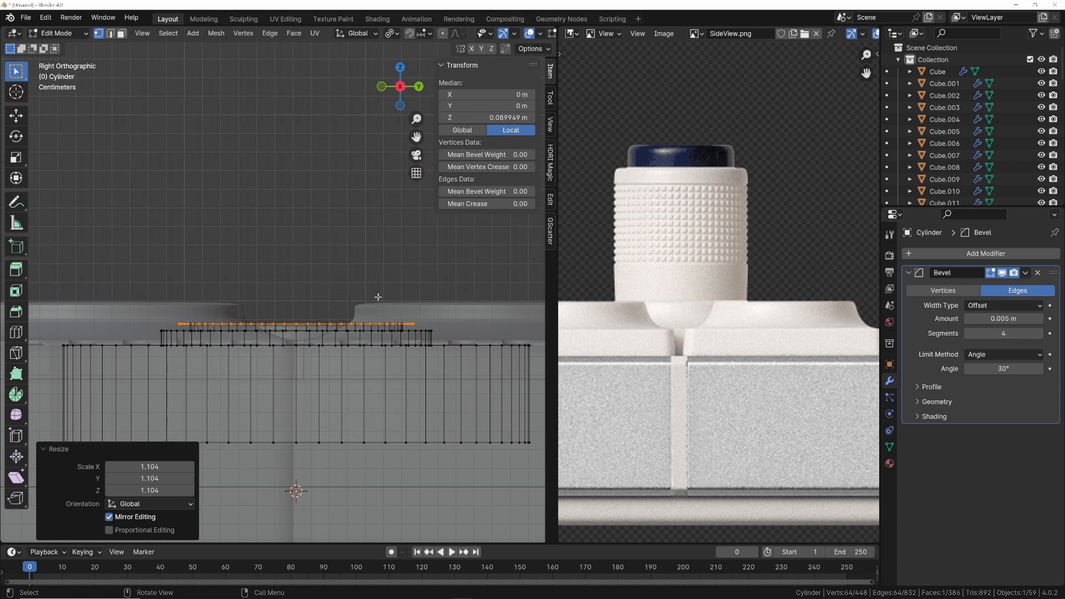
pyautogui.scroll(1, 383, 296)
pyautogui.keyDown('shift'); pyautogui.moveTo(325, 300); pyautogui.dragTo(372, 315, button='middle'); pyautogui.keyUp('shift')
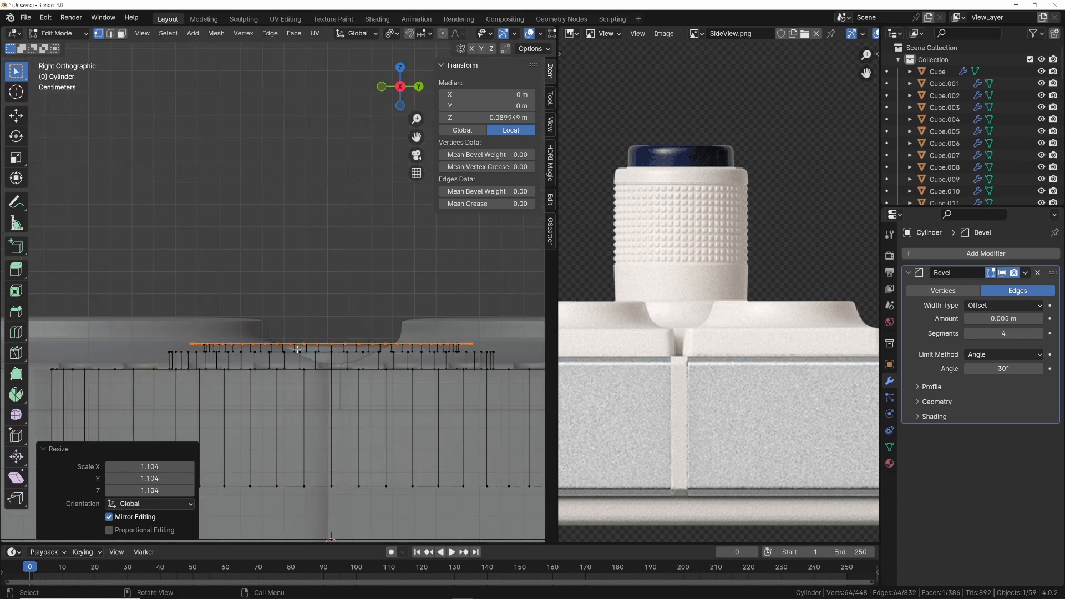
pyautogui.press('e')
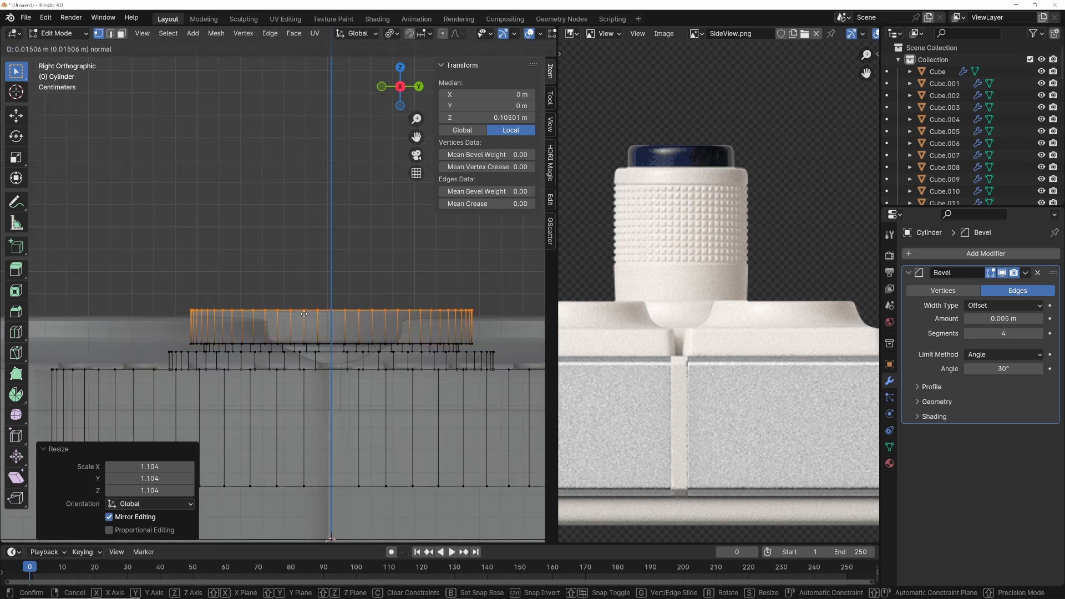
pyautogui.click(311, 283)
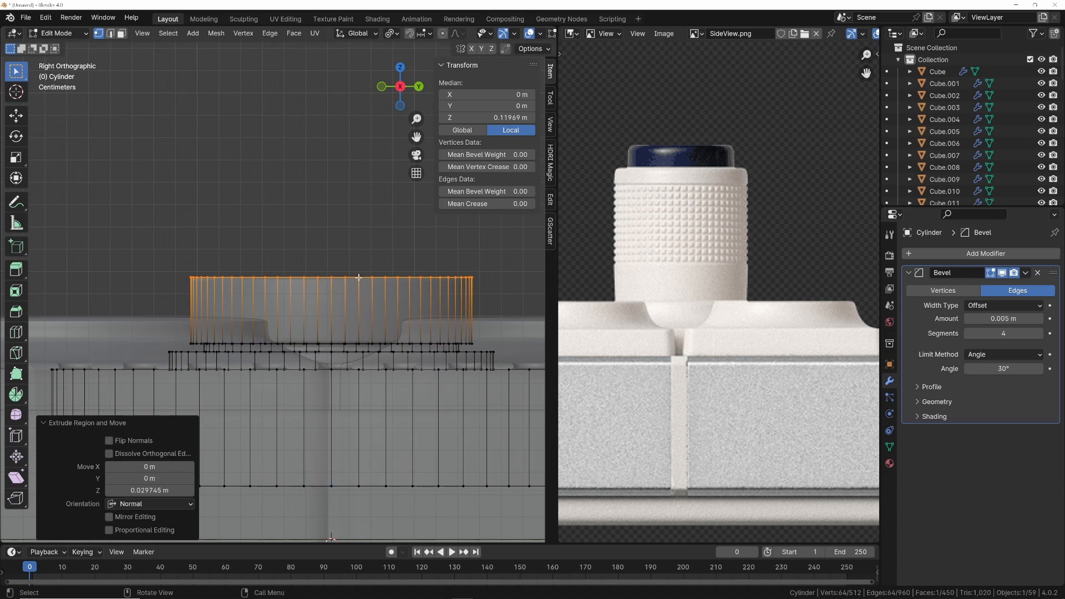
# Extrude the shaft's top about 0.099 m upward, plus another section about 0.015 m high, following the side reference
pyautogui.scroll(-4, 356, 278)
pyautogui.press('e')
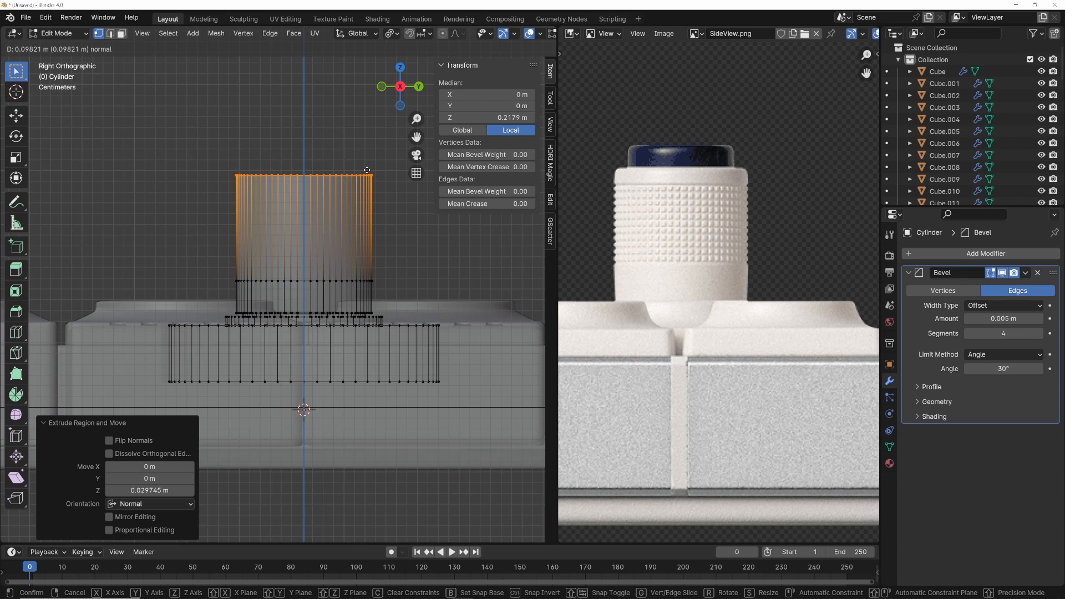
pyautogui.click(367, 169)
pyautogui.press('e')
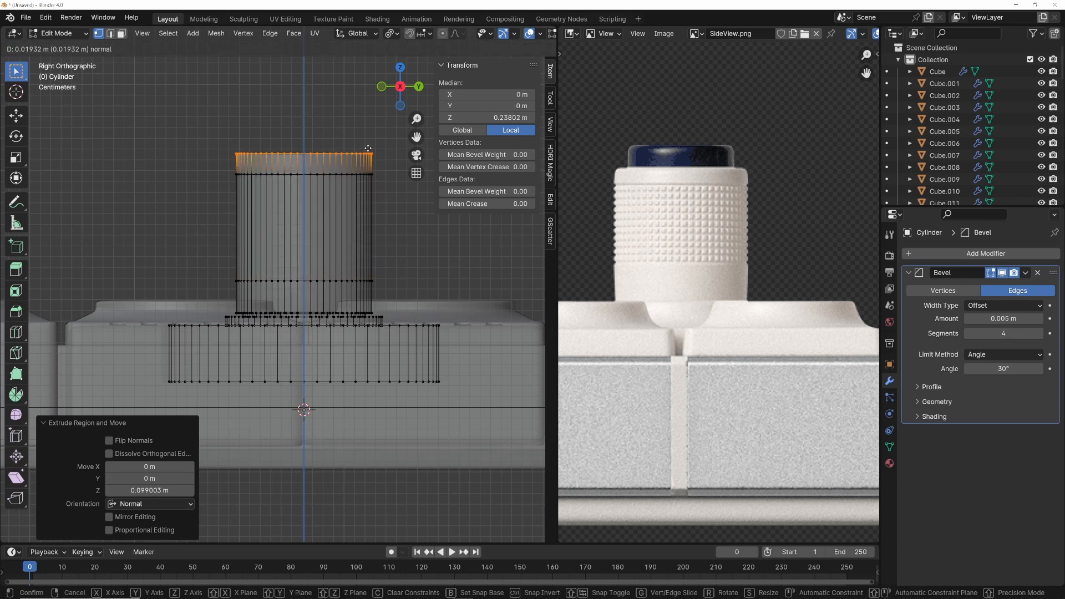
pyautogui.click(367, 152)
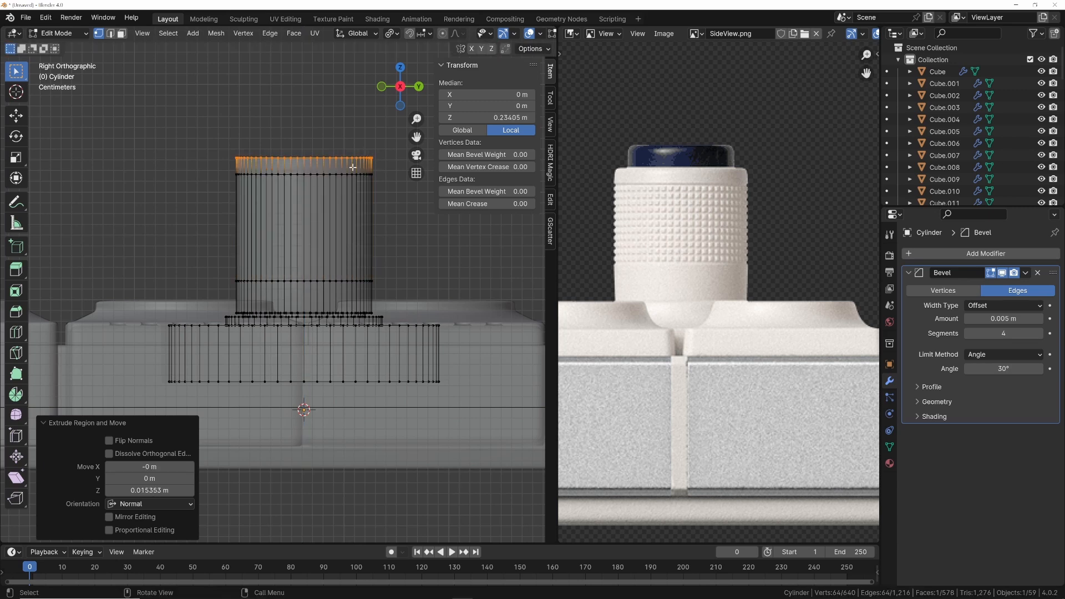
# Bevel the shaft's top rim edge by about 0.0055 m with 5 segments and leave mesh editing
pyautogui.press('2')
pyautogui.moveTo(351, 171); pyautogui.dragTo(410, 250, button='middle')
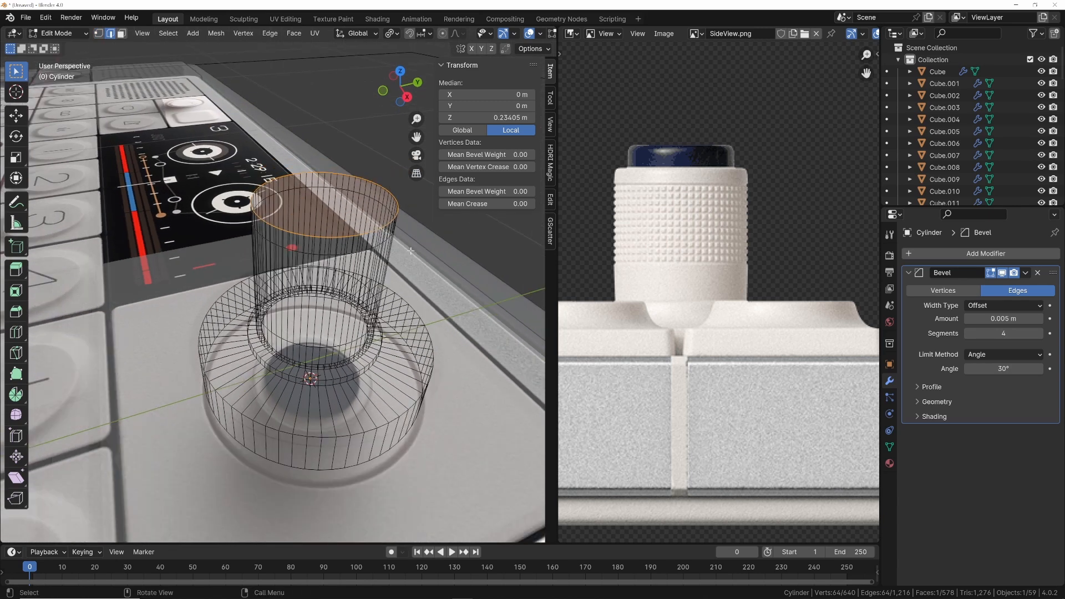
pyautogui.press('z')
pyautogui.hotkey('ctrl', 'b')
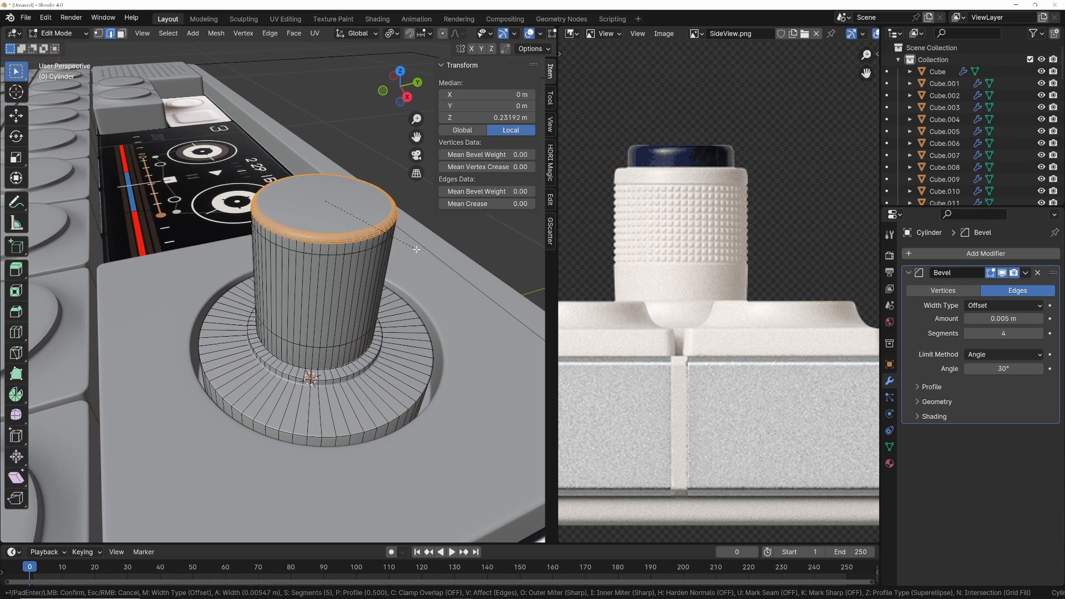
pyautogui.click(416, 249)
pyautogui.press('Tab')
pyautogui.press('KP_7')
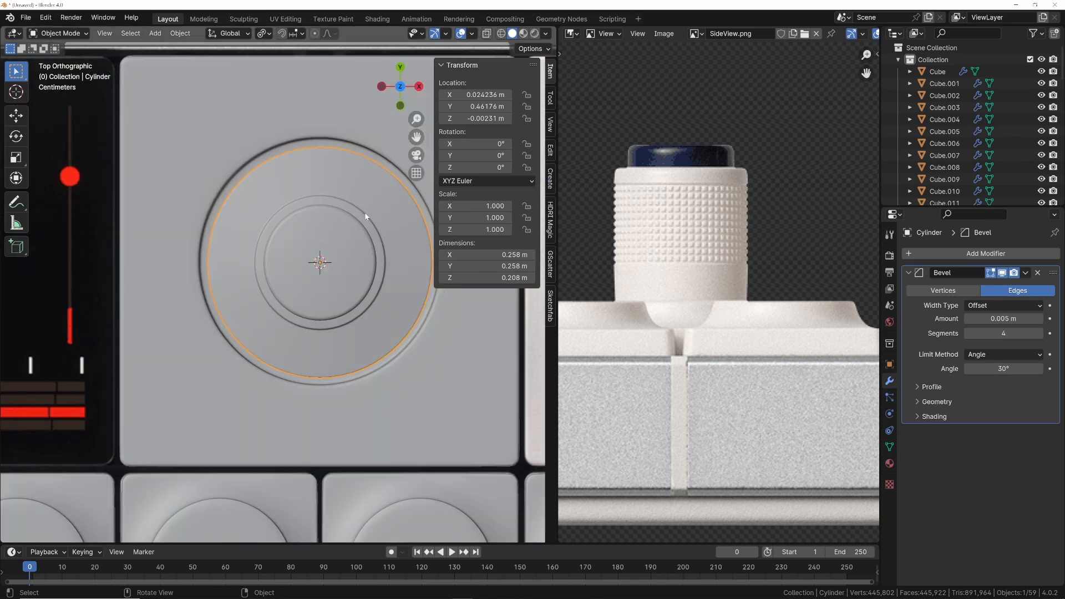
pyautogui.hotkey('alt', 'z')
pyautogui.scroll(2, 349, 228)
pyautogui.click(348, 229)
pyautogui.moveTo(363, 250); pyautogui.dragTo(331, 183, button='middle')
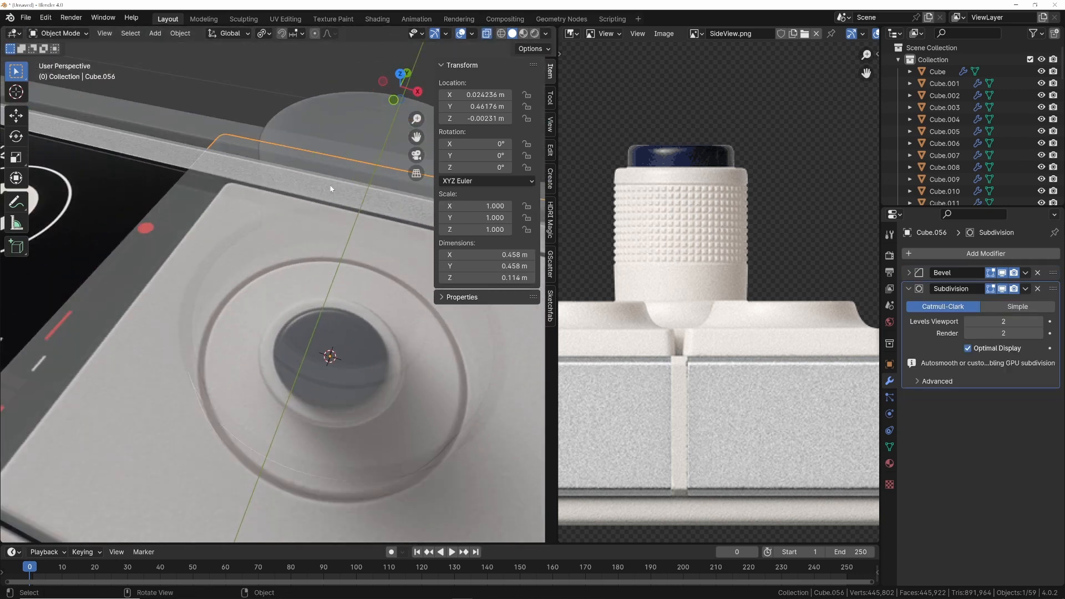
pyautogui.scroll(-2, 332, 194)
pyautogui.press('Tab')
pyautogui.press('Tab')
# Inset the knob cylinder's top face by about 0.0053 m, following the coloured cap's outline in the top reference
pyautogui.click(334, 193)
pyautogui.press('Tab')
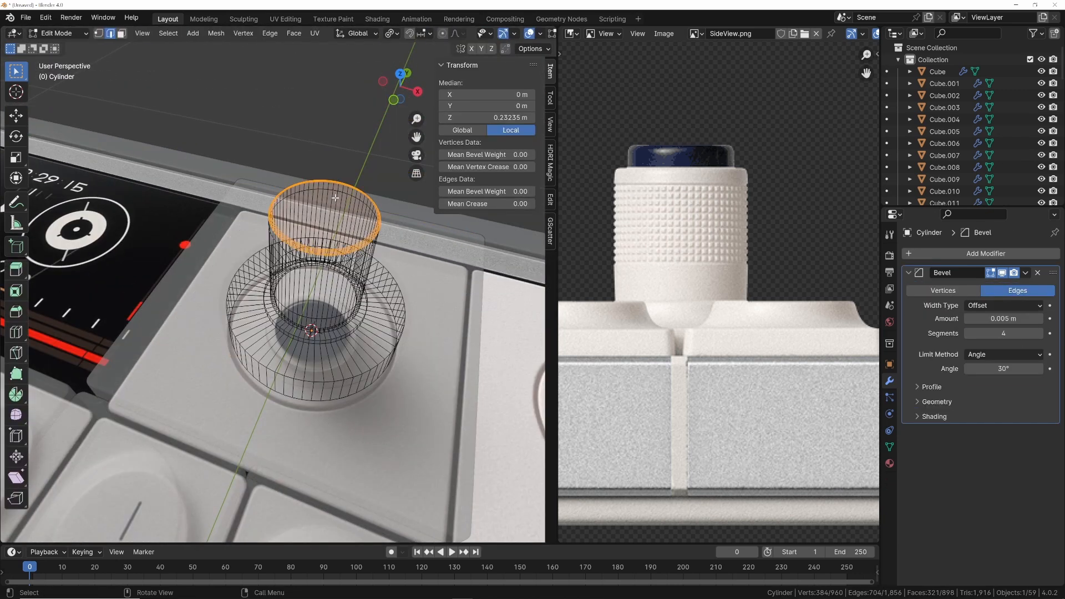
pyautogui.press('3')
pyautogui.click(327, 211)
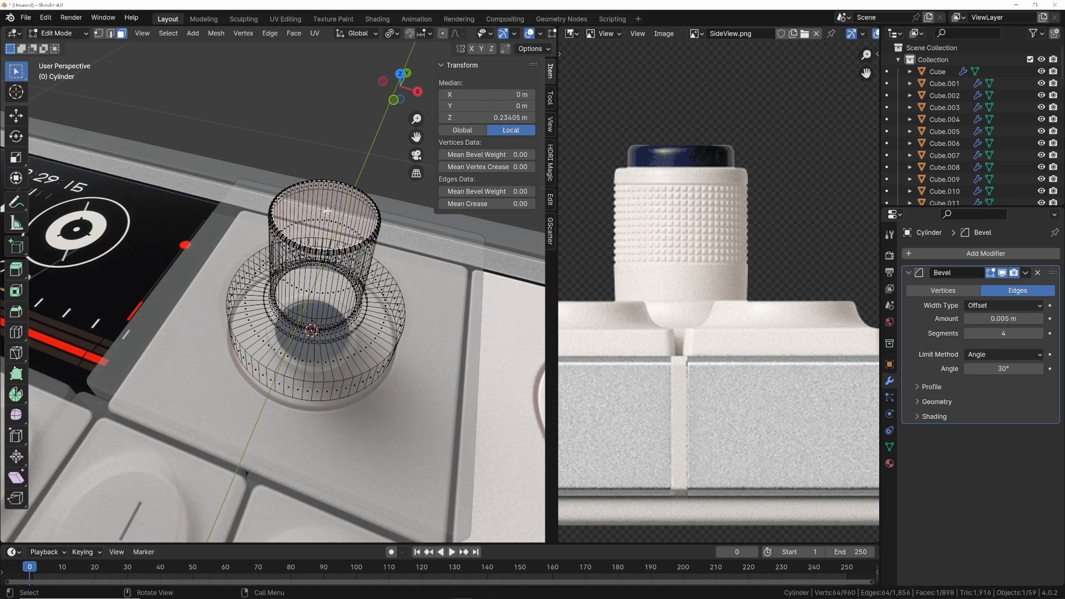
pyautogui.hotkey('shift', 'z')
pyautogui.press('KP_7')
pyautogui.scroll(3, 360, 193)
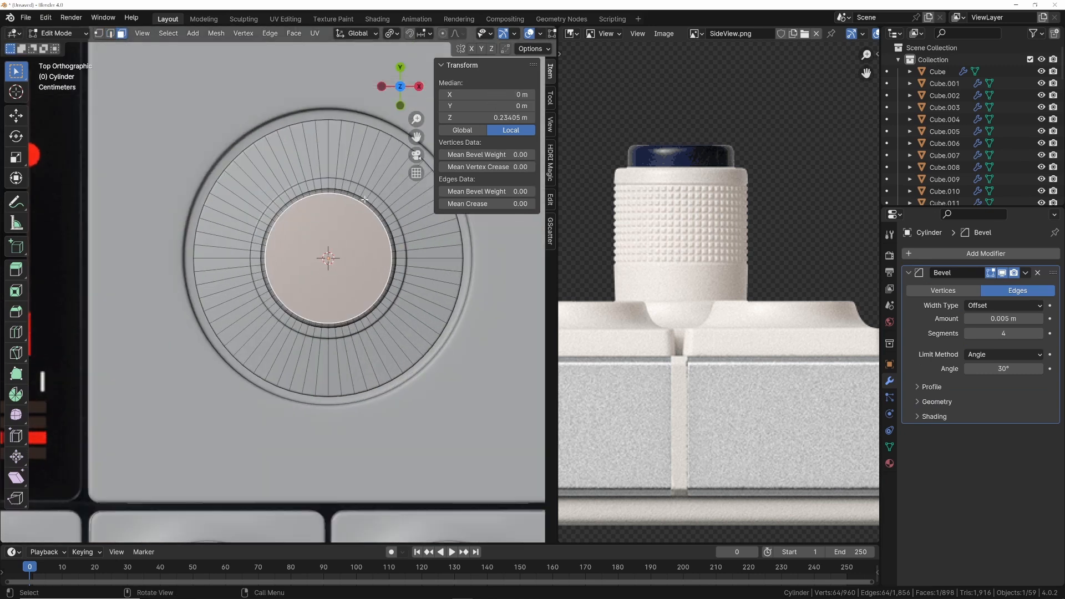
pyautogui.scroll(4, 363, 213)
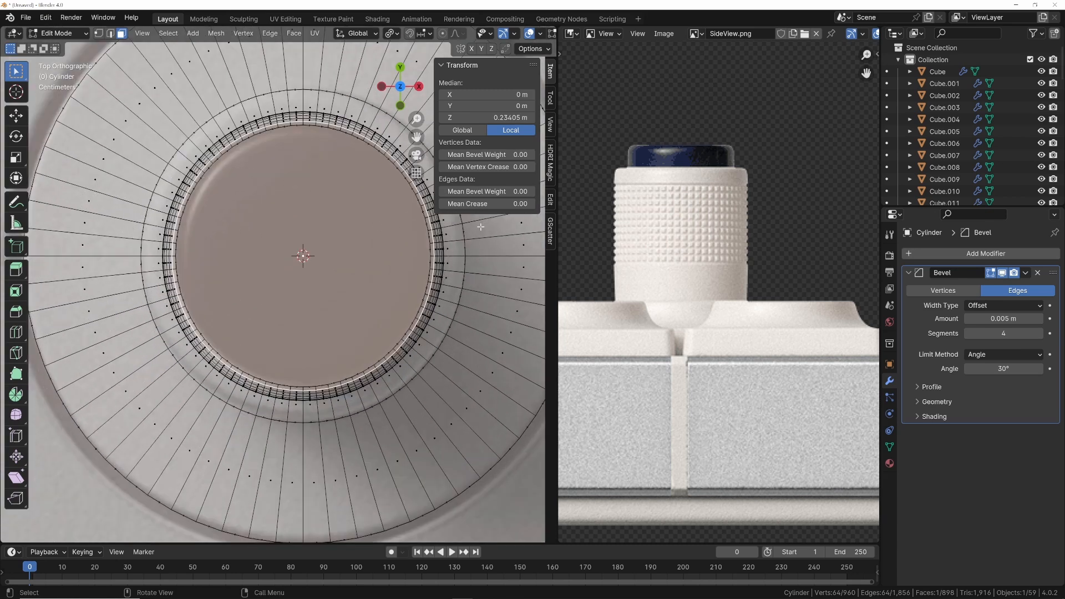
pyautogui.press('i')
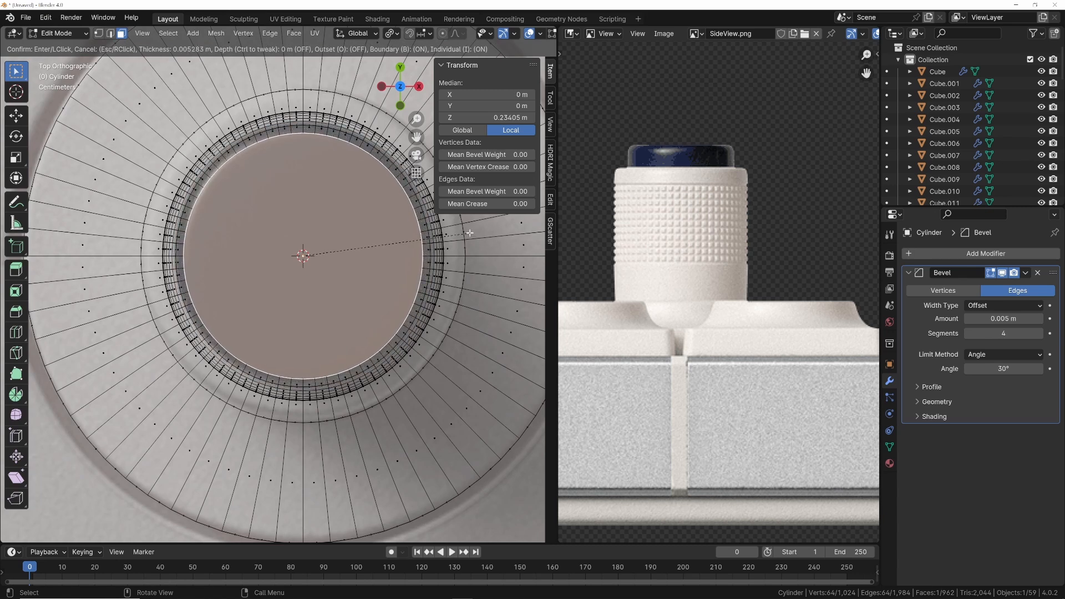
pyautogui.click(469, 233)
# Extrude the inset top face about 0.018 m upward to form the coloured cap shown in the side reference
pyautogui.press('`')
pyautogui.click(527, 262)
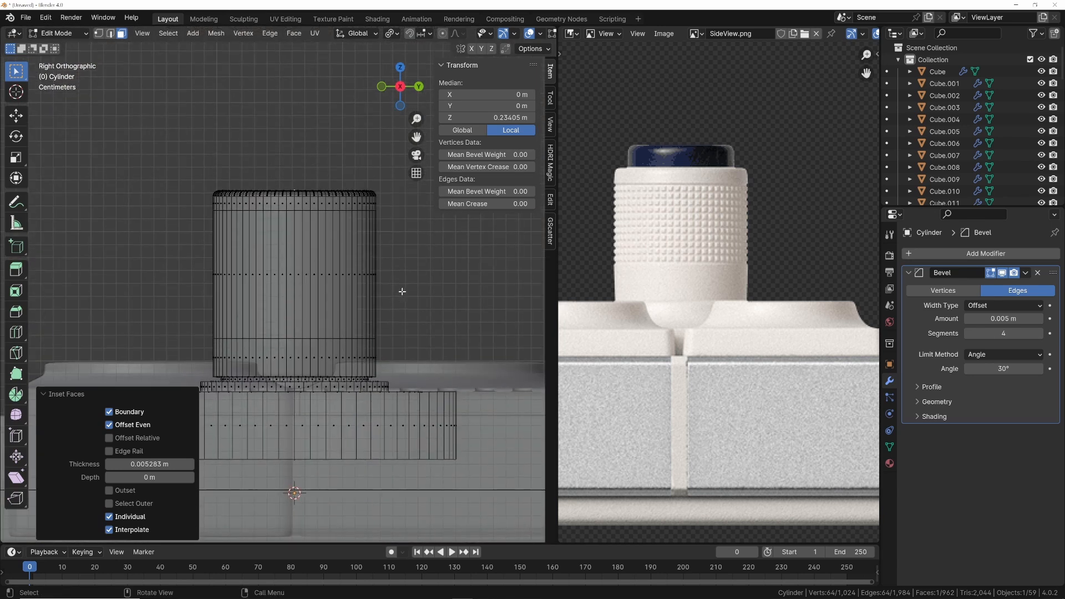
pyautogui.press('e')
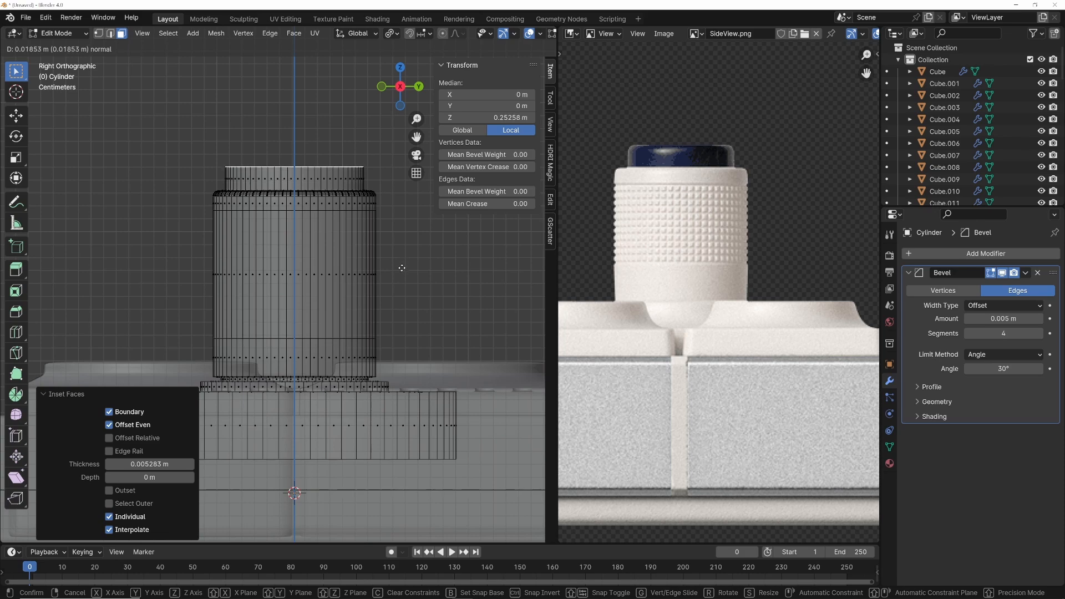
pyautogui.click(396, 265)
# Bevel the cap's top rim edge by about 0.006 m with 5 segments and leave mesh editing
pyautogui.press('2')
pyautogui.moveTo(368, 242); pyautogui.dragTo(404, 291, button='middle')
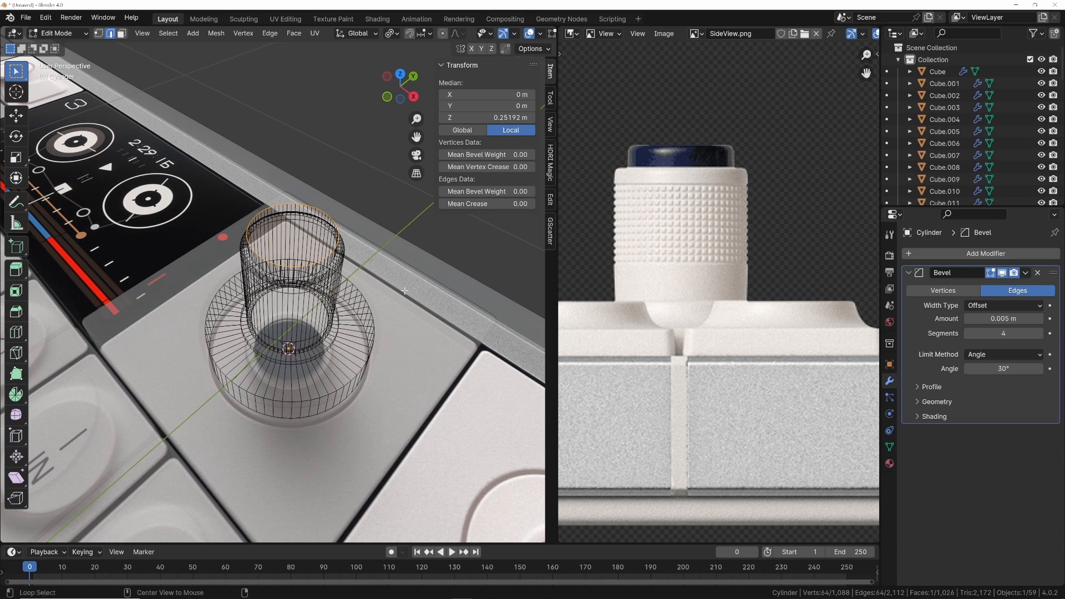
pyautogui.hotkey('alt', 'z')
pyautogui.hotkey('ctrl', 'b')
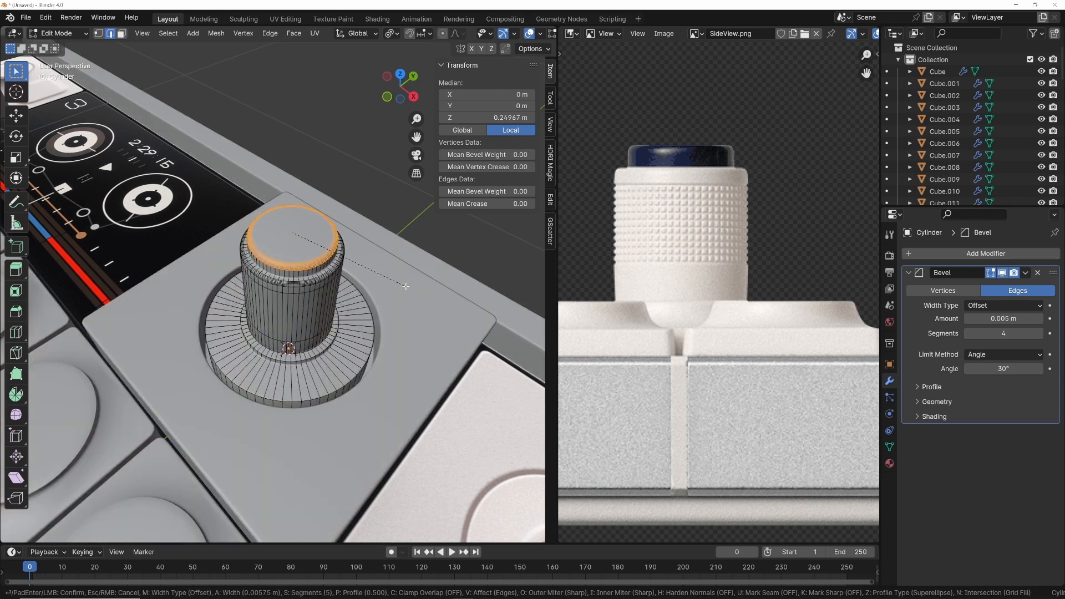
pyautogui.click(414, 286)
pyautogui.press('Tab')
# Duplicate the knob together with its square base about 0.461 m along X onto the second knob in the top reference
pyautogui.press('`')
pyautogui.click(403, 246)
pyautogui.scroll(-2, 379, 260)
pyautogui.keyDown('shift'); pyautogui.moveTo(376, 278); pyautogui.dragTo(333, 268, button='middle'); pyautogui.keyUp('shift')
pyautogui.scroll(-2, 373, 283)
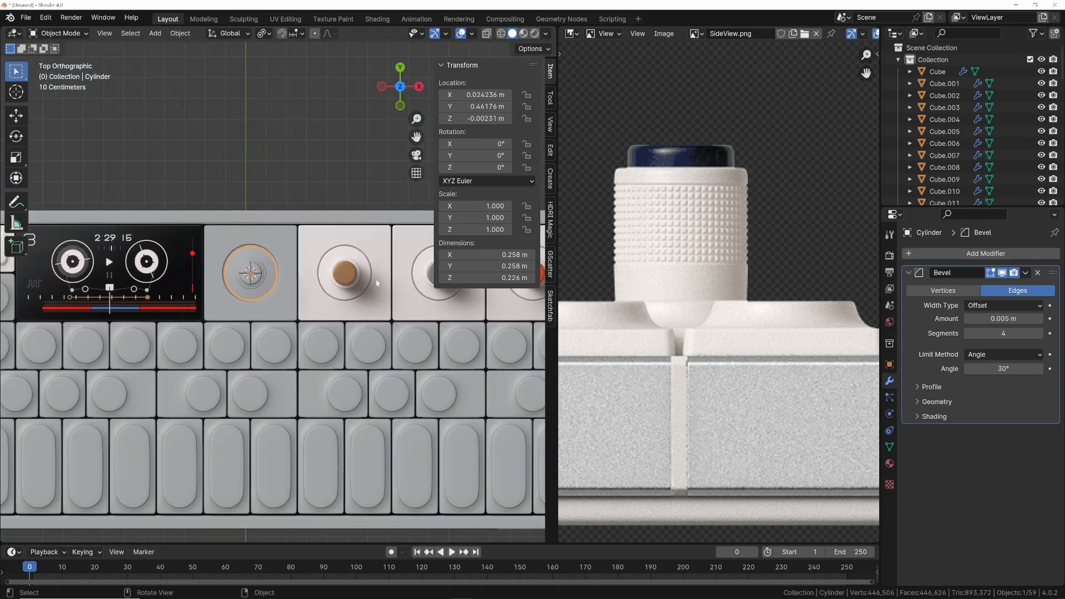
pyautogui.scroll(4, 283, 278)
pyautogui.scroll(-2, 233, 278)
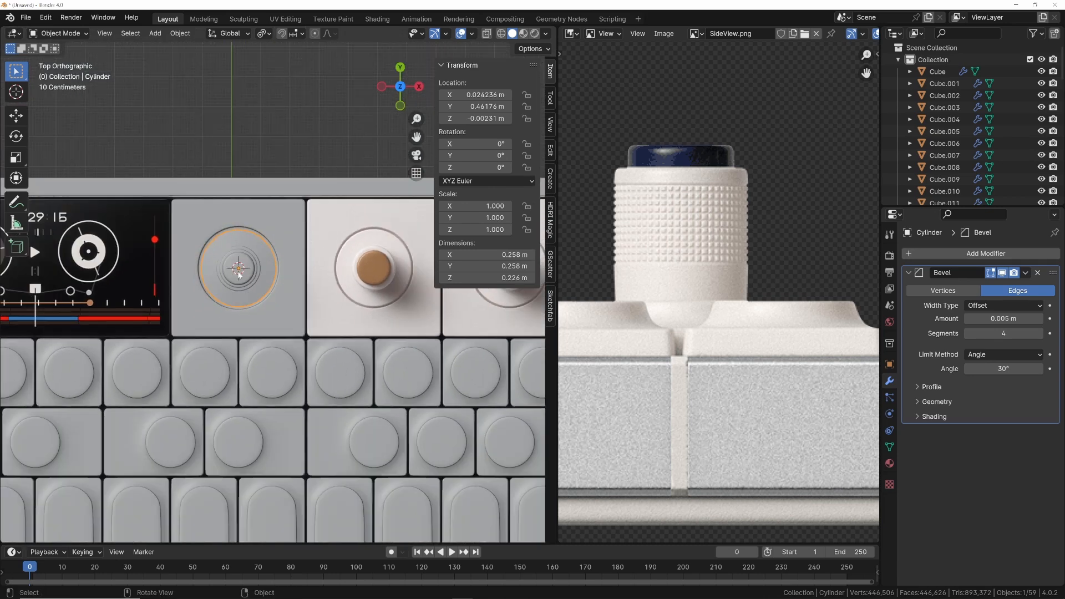
pyautogui.keyDown('shift'); pyautogui.click(250, 267); pyautogui.keyUp('shift')
pyautogui.moveTo(244, 274); pyautogui.dragTo(263, 226, button='middle')
pyautogui.press('KP_5')
pyautogui.press('KP_7')
pyautogui.scroll(4, 342, 242)
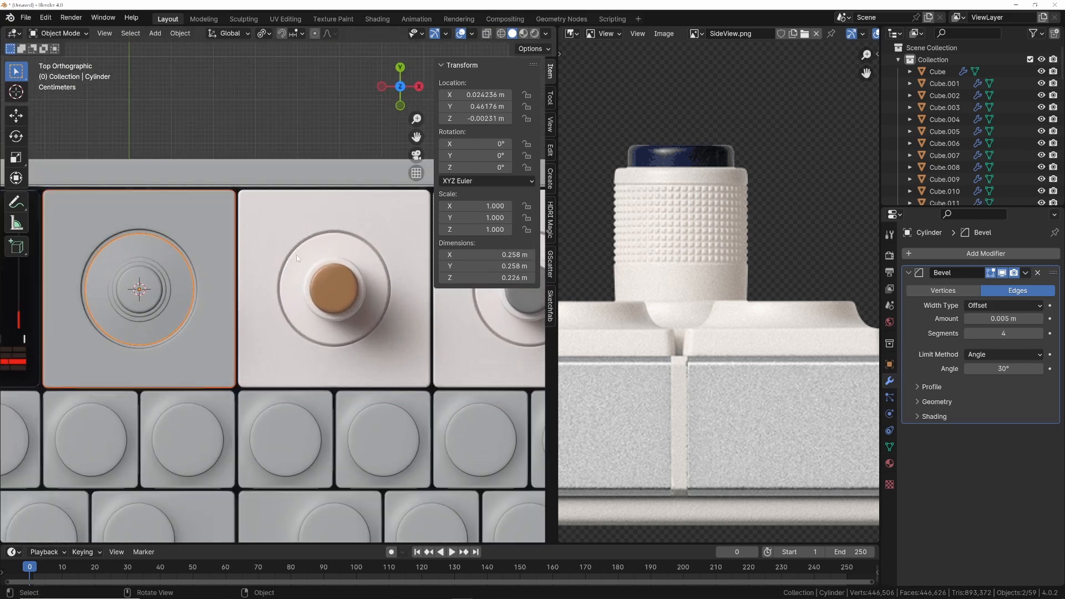
pyautogui.hotkey('shift', 'd')
pyautogui.press('x')
pyautogui.click(387, 228)
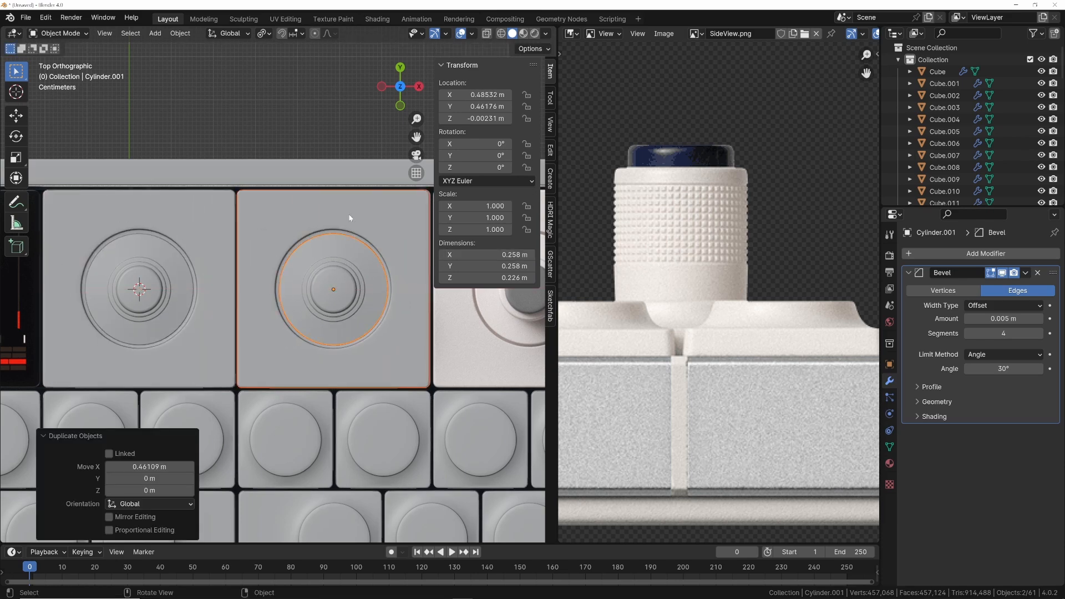
# Fine-tune the duplicated knob and base along X to align with the second knob square in the reference
pyautogui.keyDown('shift'); pyautogui.moveTo(314, 232); pyautogui.dragTo(338, 255, button='middle'); pyautogui.keyUp('shift')
pyautogui.scroll(3, 338, 250)
pyautogui.press('g')
pyautogui.press('x')
pyautogui.click(338, 249)
# Duplicate the knob and base again along X onto the third knob square and adjust the copy's X position
pyautogui.hotkey('shift', 'd')
pyautogui.press('x')
pyautogui.click(332, 222)
pyautogui.scroll(6, 313, 198)
pyautogui.press('g')
pyautogui.press('x')
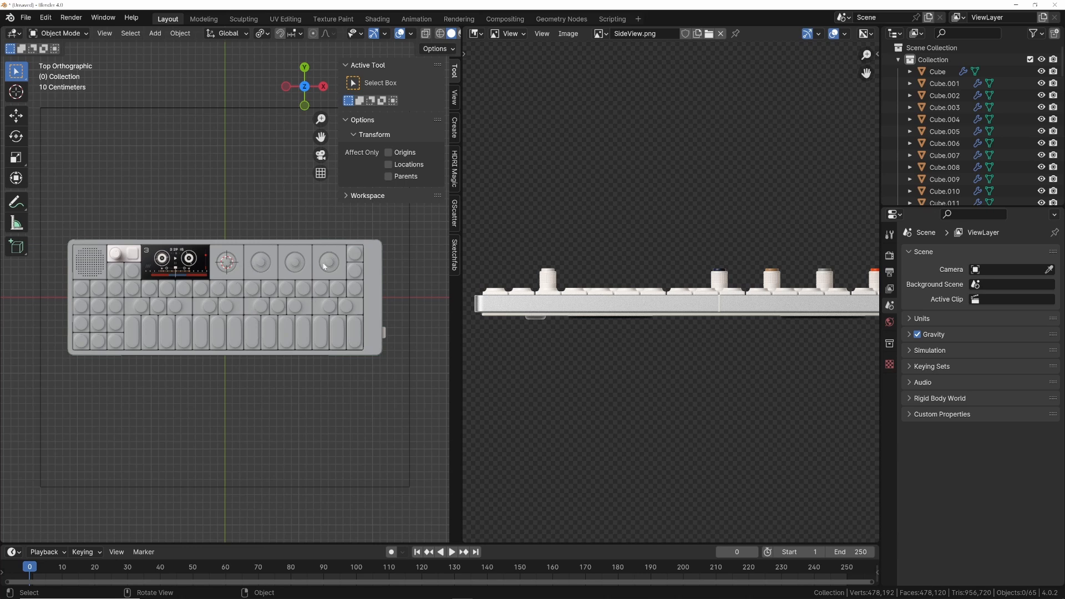
# Duplicate only the first knob, without its base, and place the copy near the small knob beside the speaker grille
pyautogui.scroll(2, 275, 317)
pyautogui.keyDown('shift'); pyautogui.moveTo(168, 286); pyautogui.dragTo(255, 317, button='middle'); pyautogui.keyUp('shift')
pyautogui.scroll(1, 257, 316)
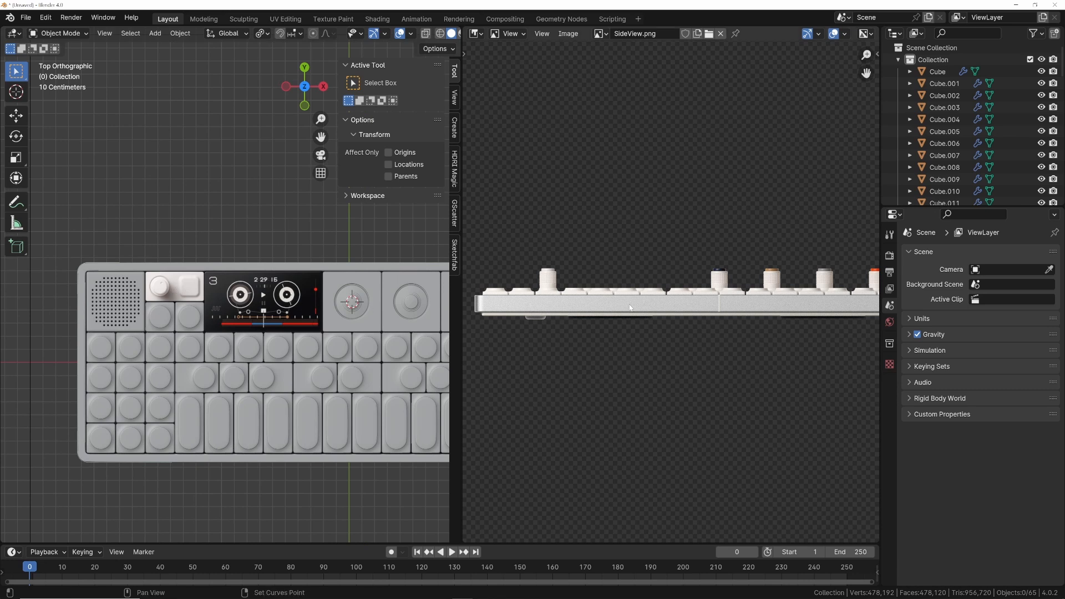
pyautogui.moveTo(630, 306); pyautogui.dragTo(603, 303, button='middle')
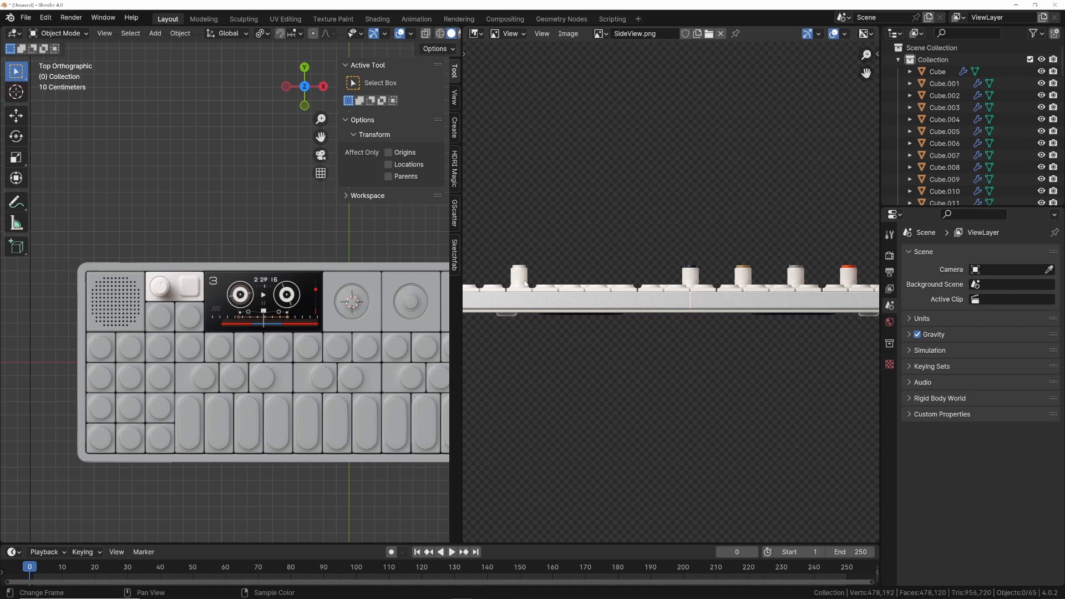
pyautogui.scroll(3, 314, 302)
pyautogui.keyDown('shift'); pyautogui.moveTo(355, 316); pyautogui.dragTo(284, 235, button='middle'); pyautogui.keyUp('shift')
pyautogui.click(375, 329)
pyautogui.press('g')
pyautogui.rightClick(370, 318)
pyautogui.press('`')
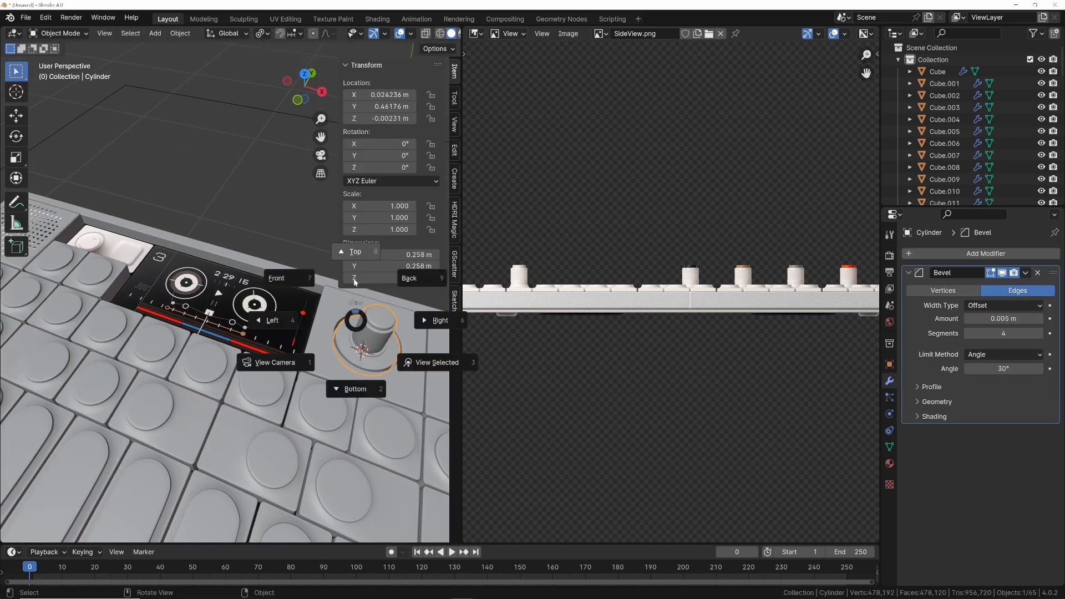
pyautogui.click(356, 278)
pyautogui.scroll(-1, 224, 289)
pyautogui.keyDown('shift'); pyautogui.moveTo(224, 289); pyautogui.dragTo(269, 313, button='middle'); pyautogui.keyUp('shift')
pyautogui.hotkey('shift', 'd')
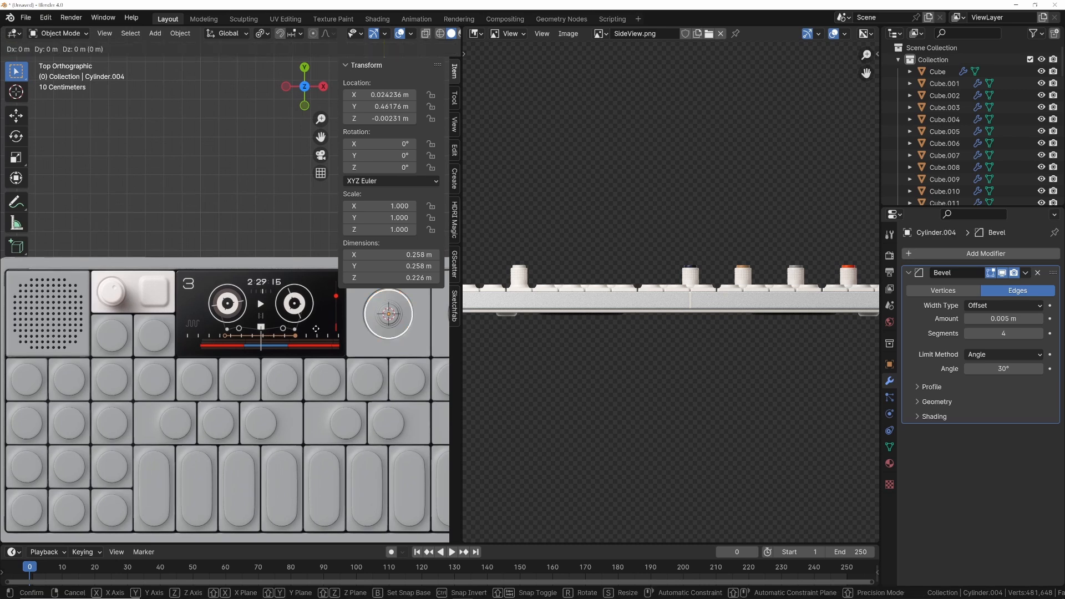
pyautogui.click(33, 308)
# Move the copied knob about 0.27 m along Y, just above the small reference knob beside the speaker grille
pyautogui.keyDown('shift'); pyautogui.moveTo(143, 313); pyautogui.dragTo(246, 346, button='middle'); pyautogui.keyUp('shift')
pyautogui.press('g')
pyautogui.click(245, 296)
pyautogui.scroll(6, 245, 297)
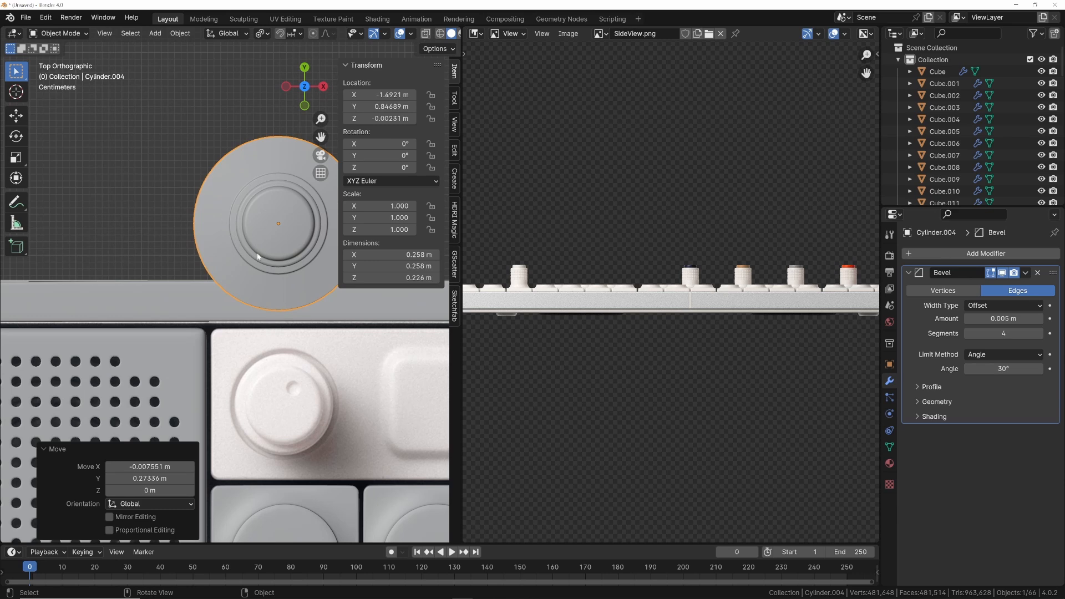
# Delete the vertices of the wide bottom flange from the copied small knob, keeping the narrow lip above it
pyautogui.scroll(-4, 248, 235)
pyautogui.press('`')
pyautogui.click(367, 311)
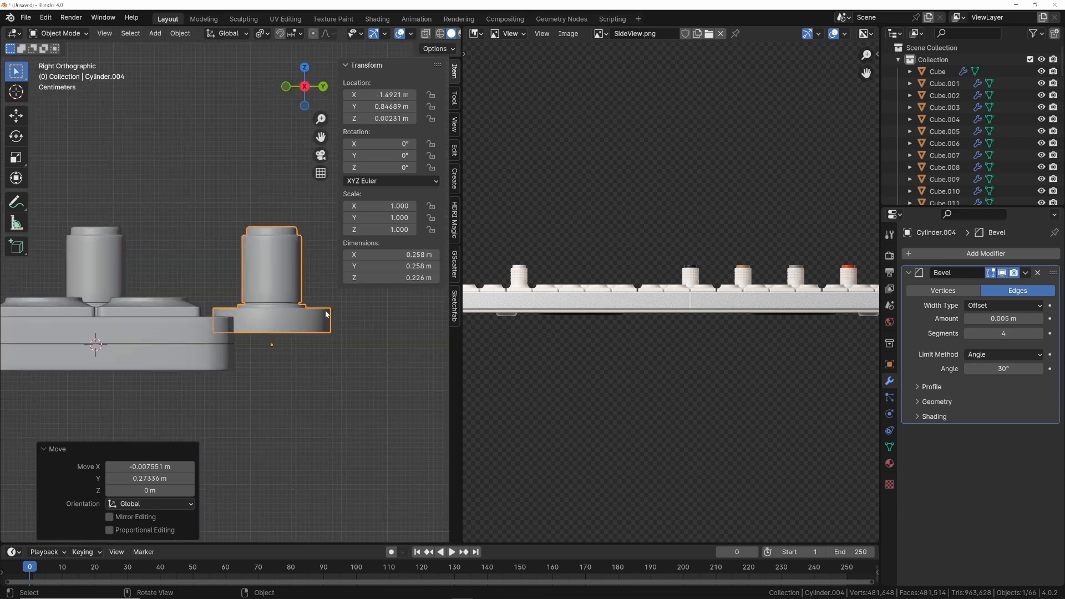
pyautogui.scroll(1, 326, 314)
pyautogui.press('Tab')
pyautogui.keyDown('shift'); pyautogui.moveTo(330, 309); pyautogui.dragTo(284, 287, button='middle'); pyautogui.keyUp('shift')
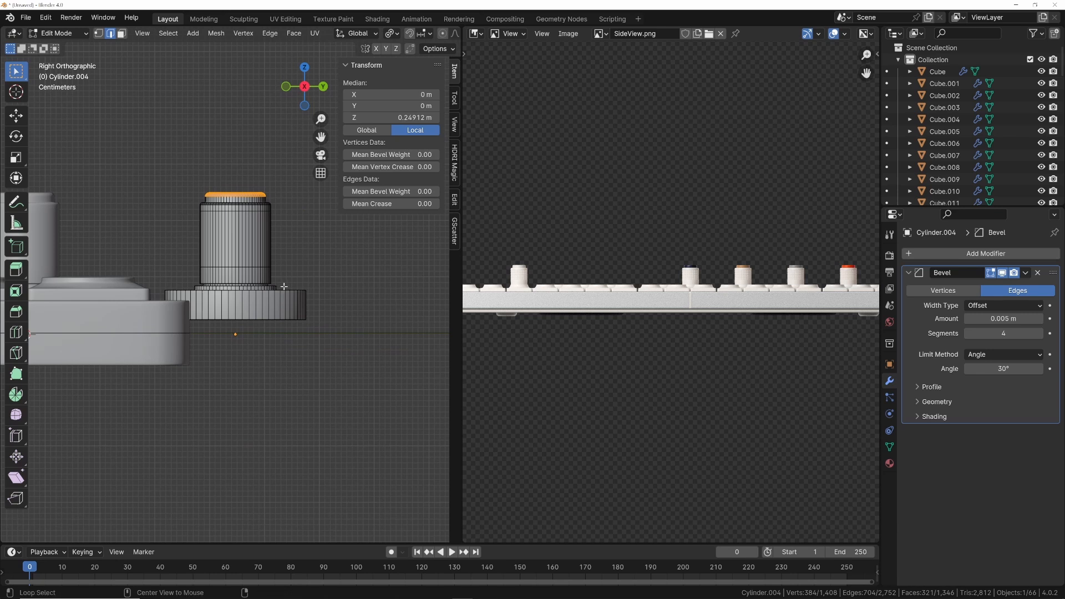
pyautogui.hotkey('alt', 'z')
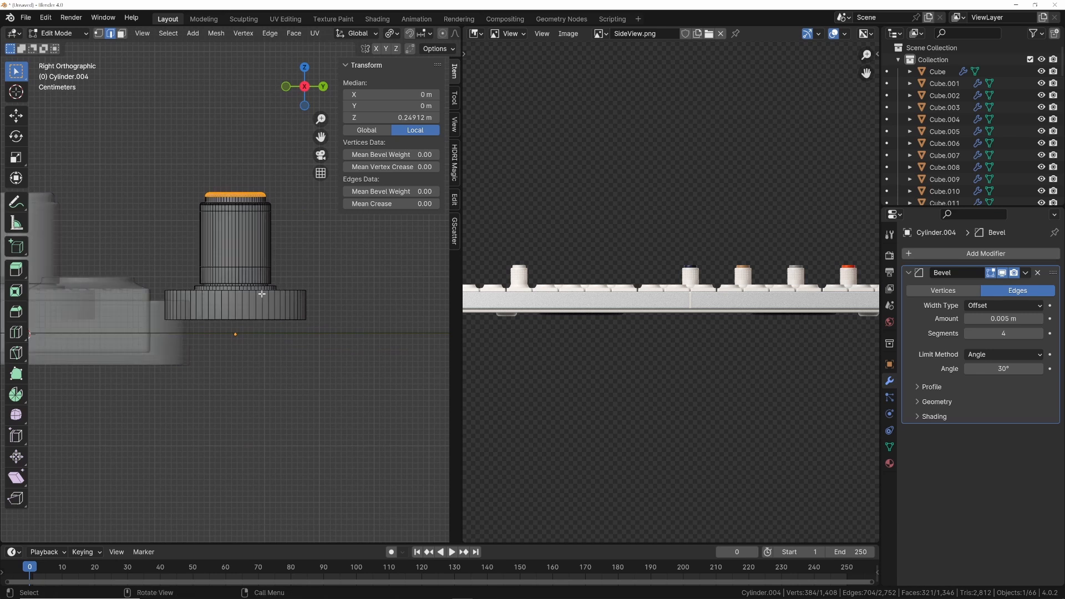
pyautogui.hotkey('alt', 'a')
pyautogui.scroll(2, 270, 310)
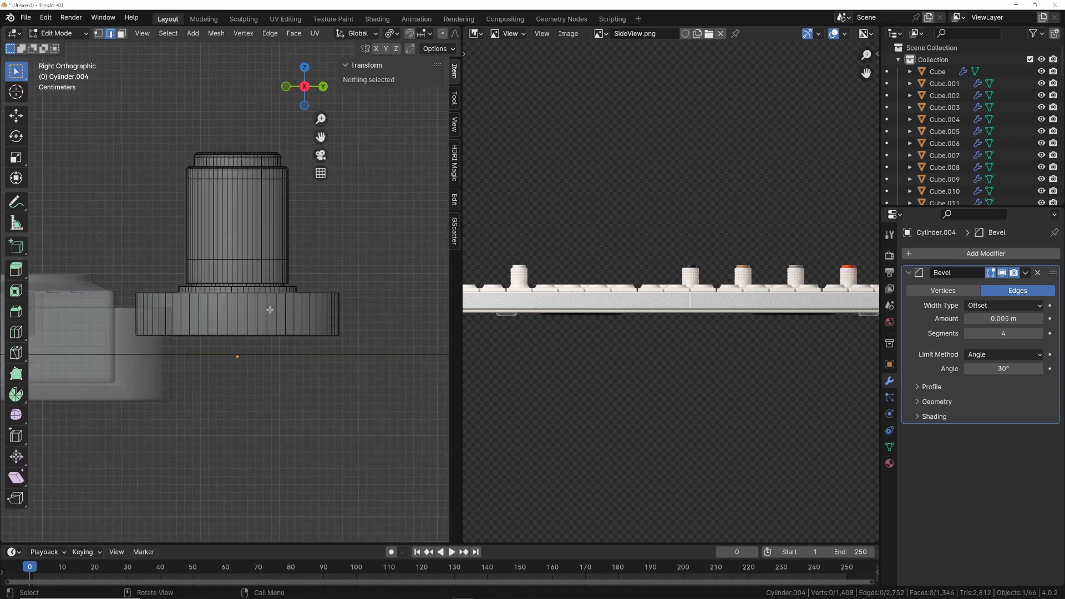
pyautogui.scroll(2, 270, 310)
pyautogui.press('1')
pyautogui.press('c')
pyautogui.moveTo(392, 340); pyautogui.dragTo(104, 343)
pyautogui.rightClick(100, 342)
pyautogui.press('x')
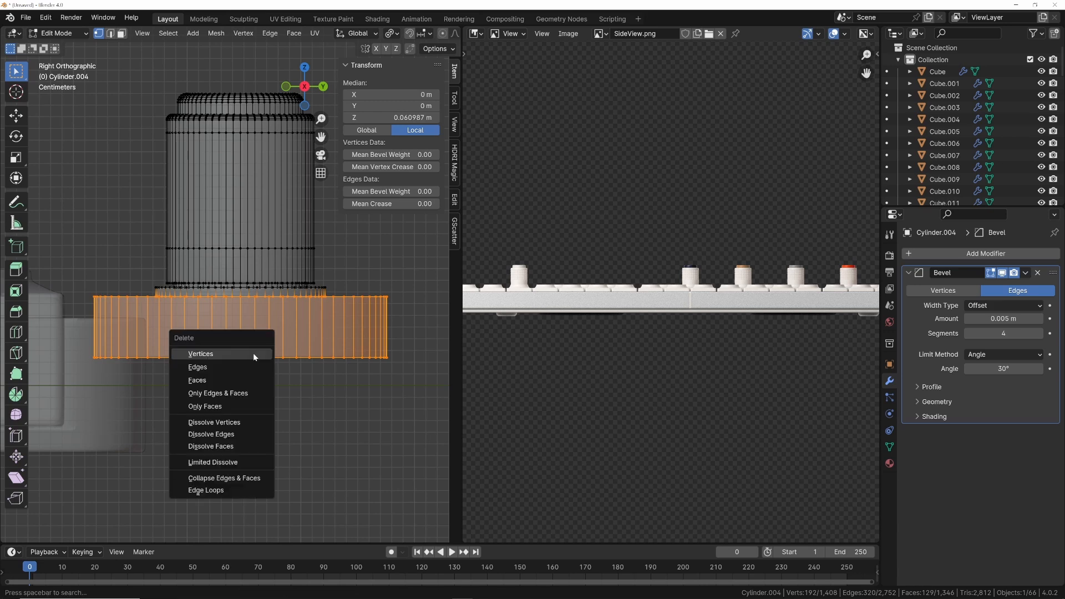
pyautogui.click(252, 352)
pyautogui.moveTo(253, 352); pyautogui.dragTo(250, 347, button='middle')
pyautogui.press('Tab')
pyautogui.press('Tab')
pyautogui.press('Tab')
pyautogui.press('Tab')
# Extrude the knob's open outer bottom edge loop about 0.0064 m downward along Z
pyautogui.moveTo(150, 294); pyautogui.dragTo(119, 254, button='middle')
pyautogui.press('2')
pyautogui.scroll(3, 193, 295)
pyautogui.moveTo(193, 294); pyautogui.dragTo(145, 286, button='middle')
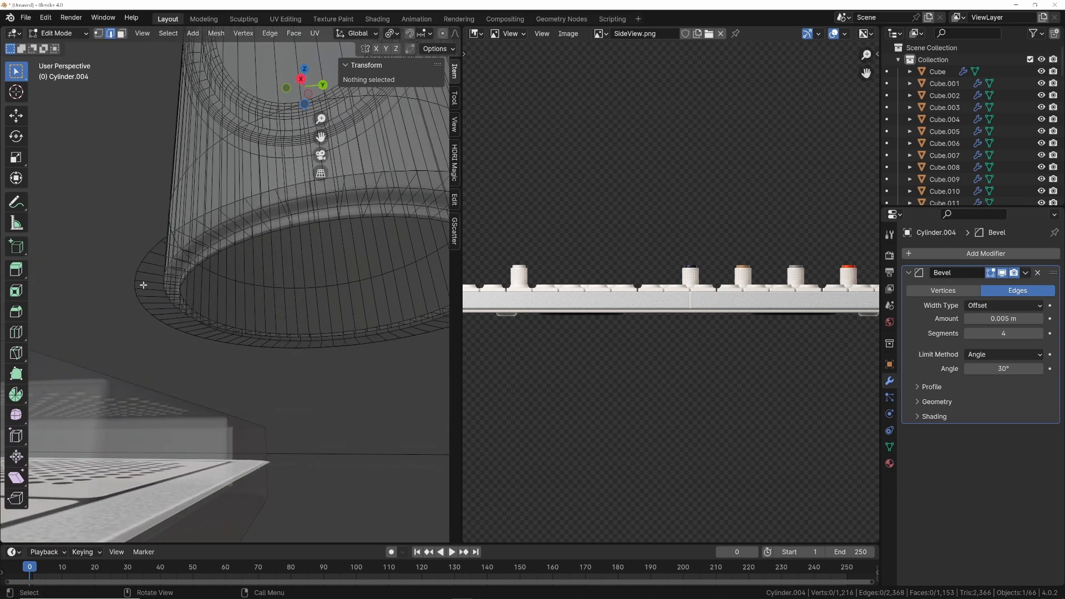
pyautogui.keyDown('alt'); pyautogui.click(140, 286); pyautogui.keyUp('alt')
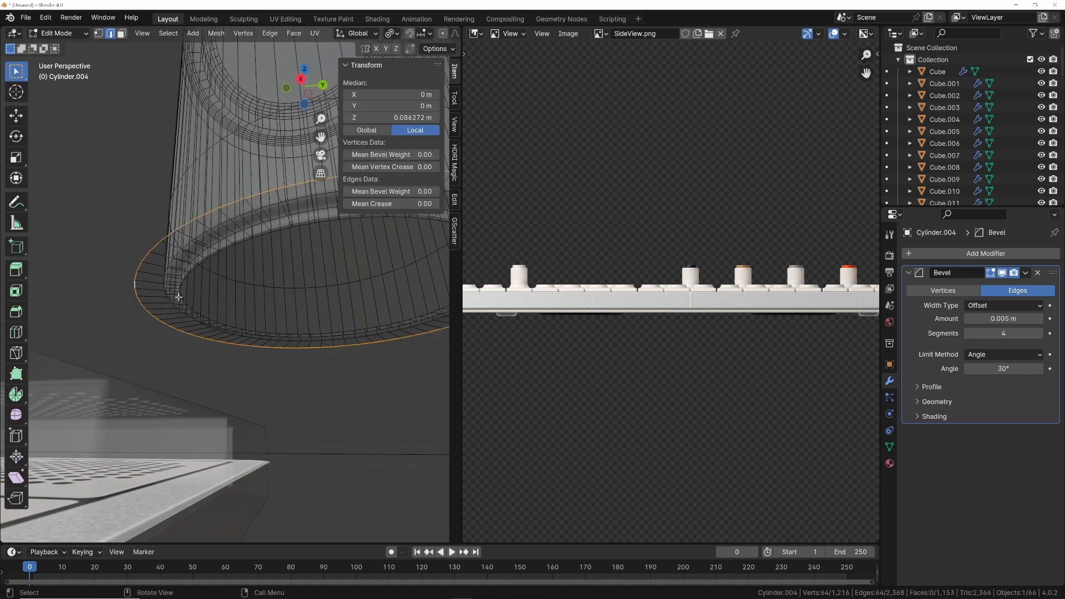
pyautogui.press('e')
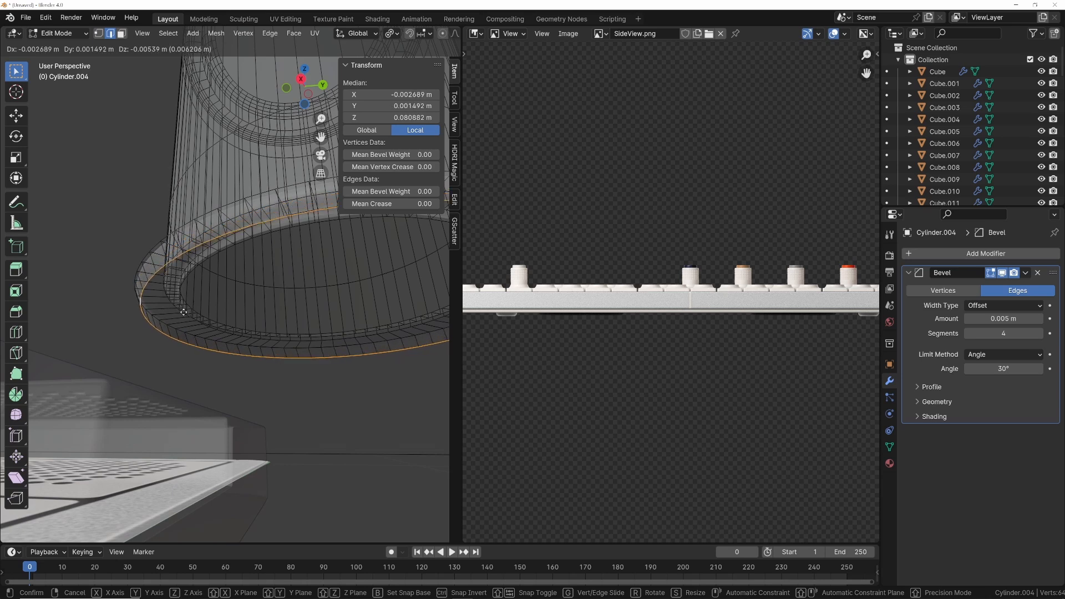
pyautogui.press('z')
pyautogui.click(183, 312)
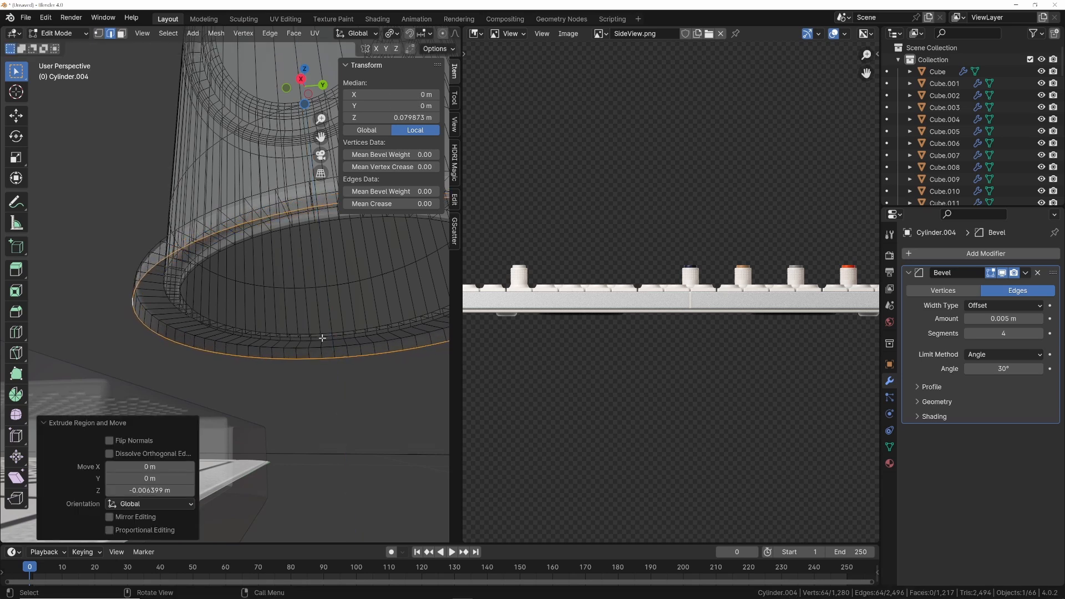
# Extrude the bottom rim again in place, scale it to about 0.955 and fill the opening with a face
pyautogui.press('i')
pyautogui.press('Escape')
pyautogui.press('e')
pyautogui.press('Escape')
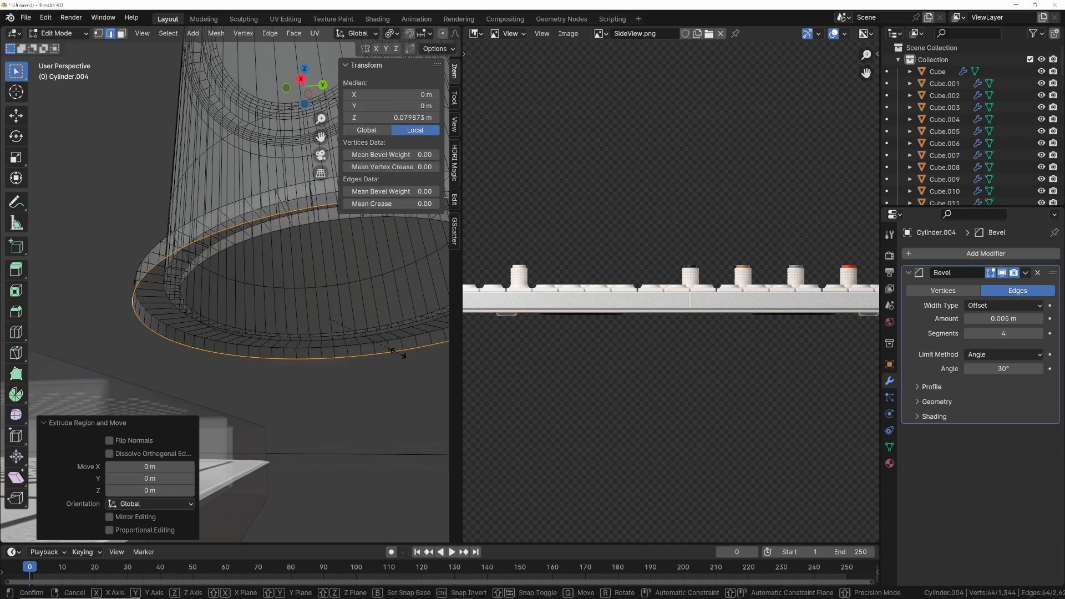
pyautogui.press('s')
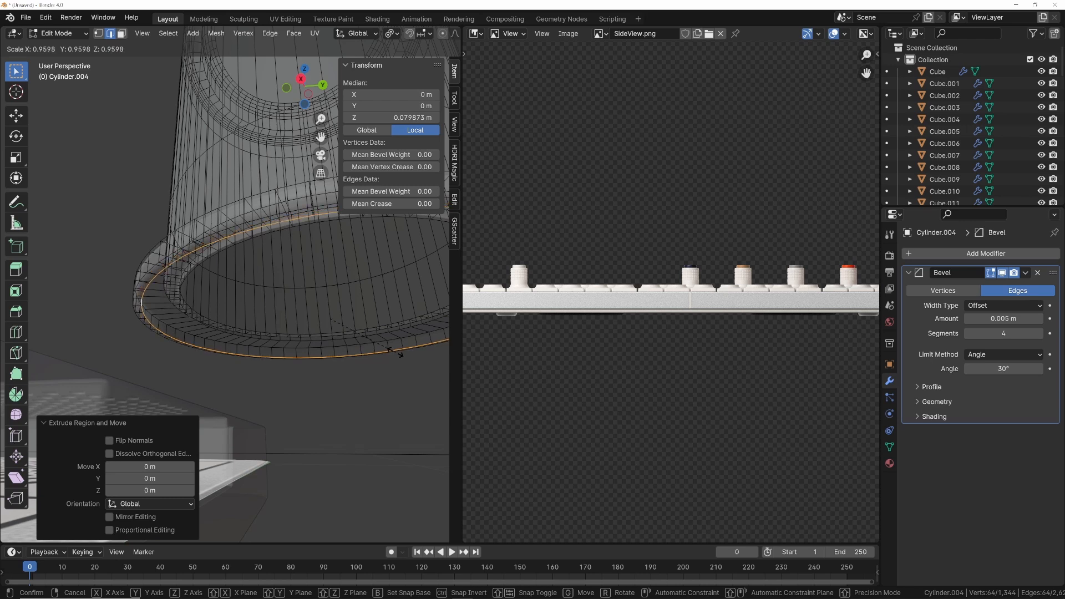
pyautogui.click(394, 351)
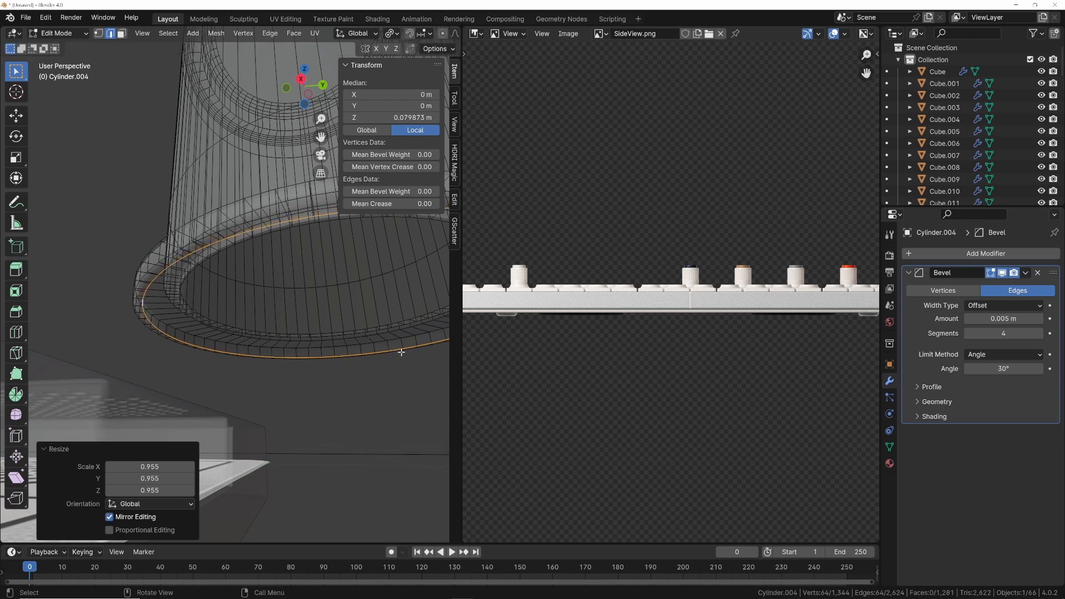
pyautogui.press('f')
pyautogui.press('Tab')
# Move the trimmed knob about 0.26 m down in Y onto the small reference knob and fine-tune its alignment
pyautogui.press('`')
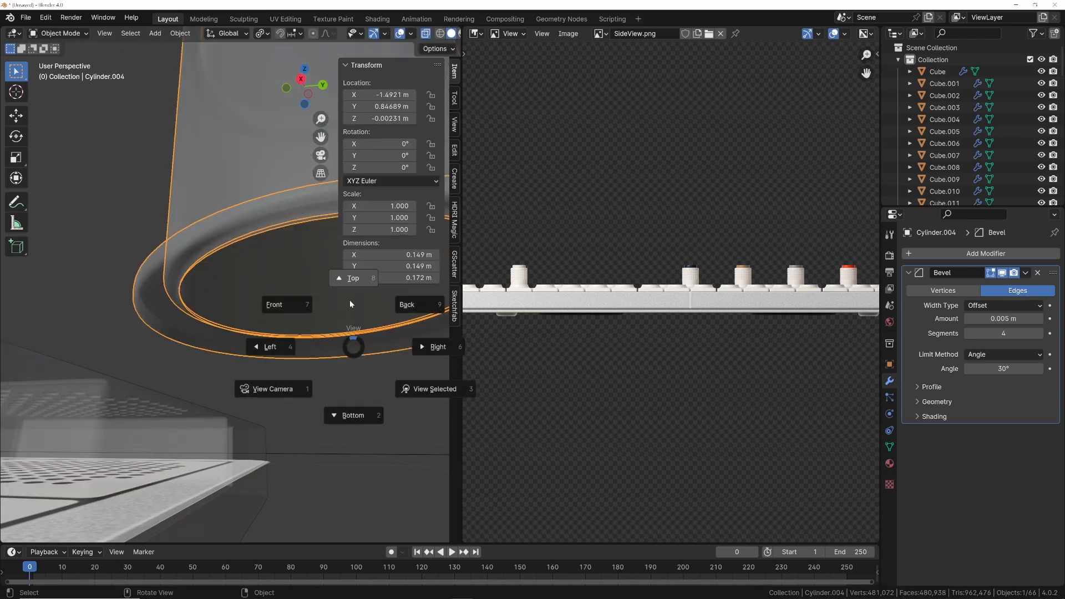
pyautogui.click(353, 310)
pyautogui.scroll(-9, 342, 327)
pyautogui.keyDown('shift'); pyautogui.moveTo(327, 345); pyautogui.dragTo(315, 290, button='middle'); pyautogui.keyUp('shift')
pyautogui.scroll(3, 291, 261)
pyautogui.press('g')
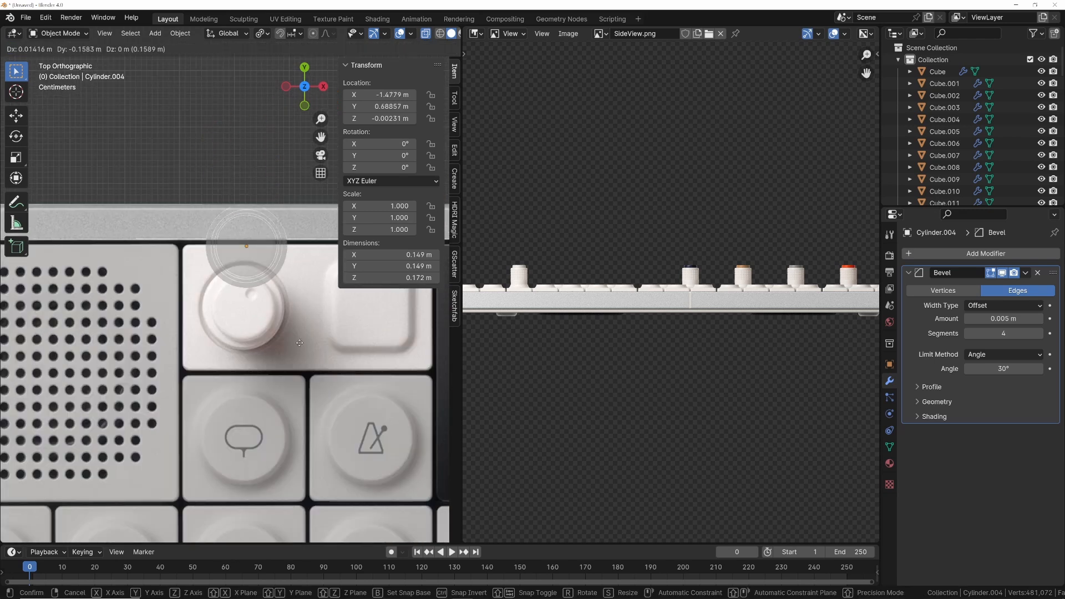
pyautogui.click(297, 407)
pyautogui.scroll(4, 276, 353)
pyautogui.scroll(3, 276, 353)
pyautogui.press('g')
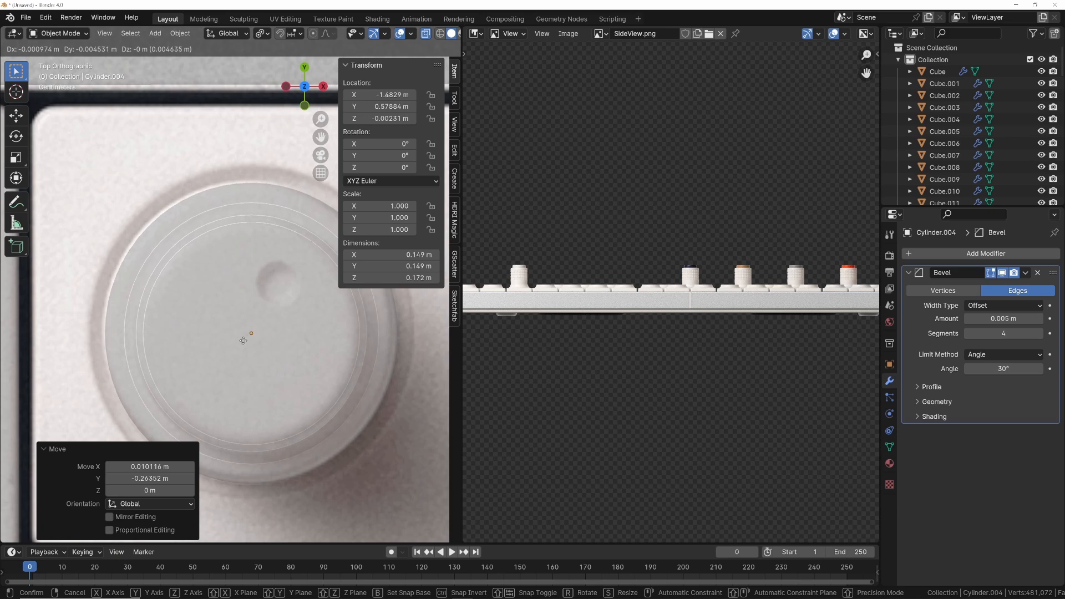
pyautogui.click(238, 330)
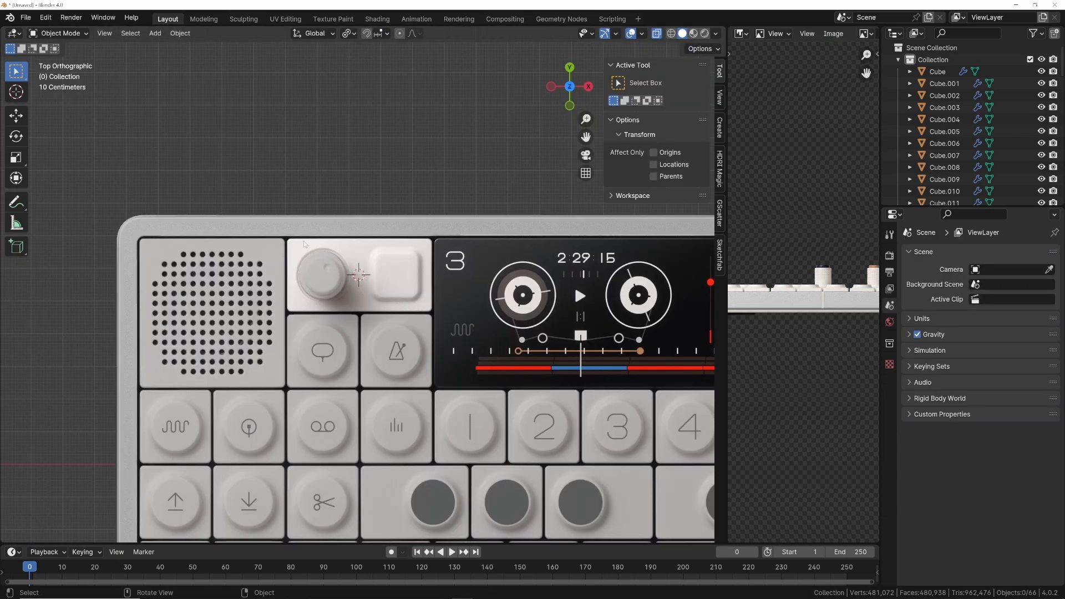
# Add a cube between the small knob and the square button, and scale its mesh to about 0.458 m, the panel's width
pyautogui.scroll(1, 398, 305)
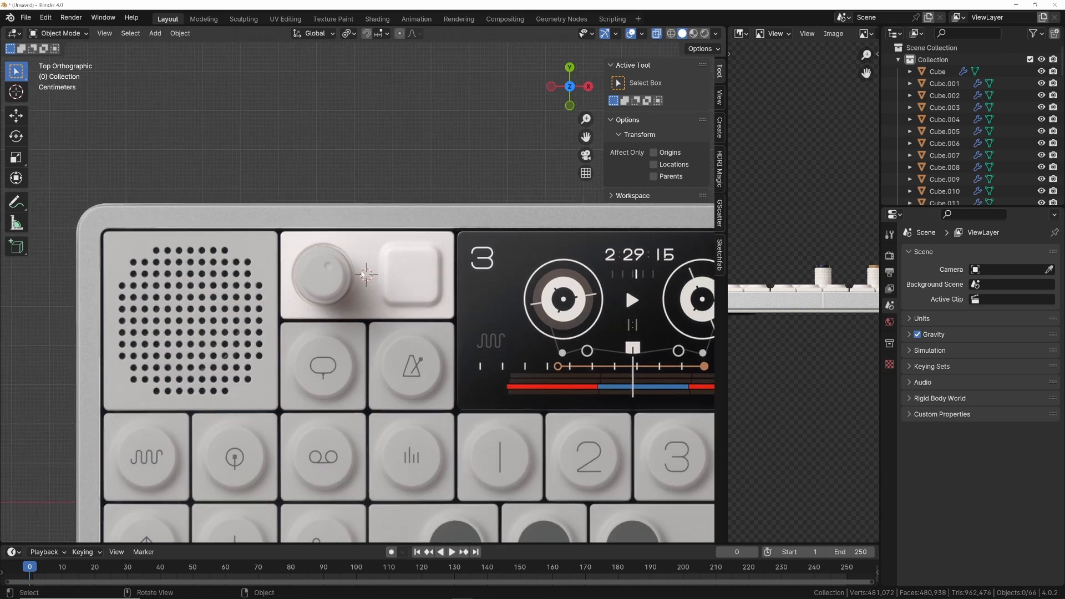
pyautogui.scroll(2, 367, 278)
pyautogui.hotkey('shift', 'a')
pyautogui.moveTo(375, 279)
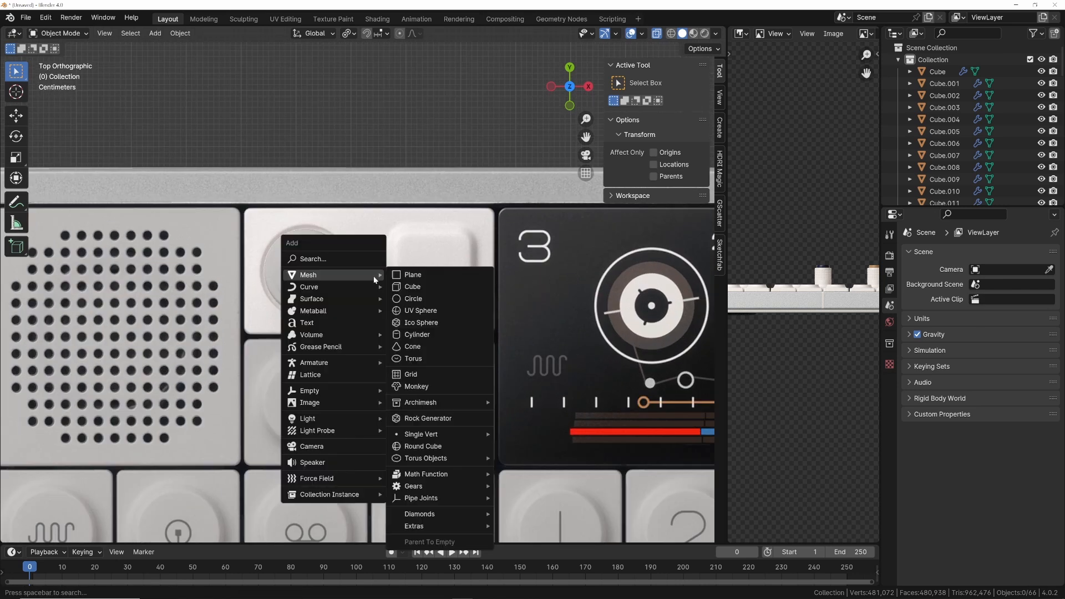
pyautogui.click(413, 287)
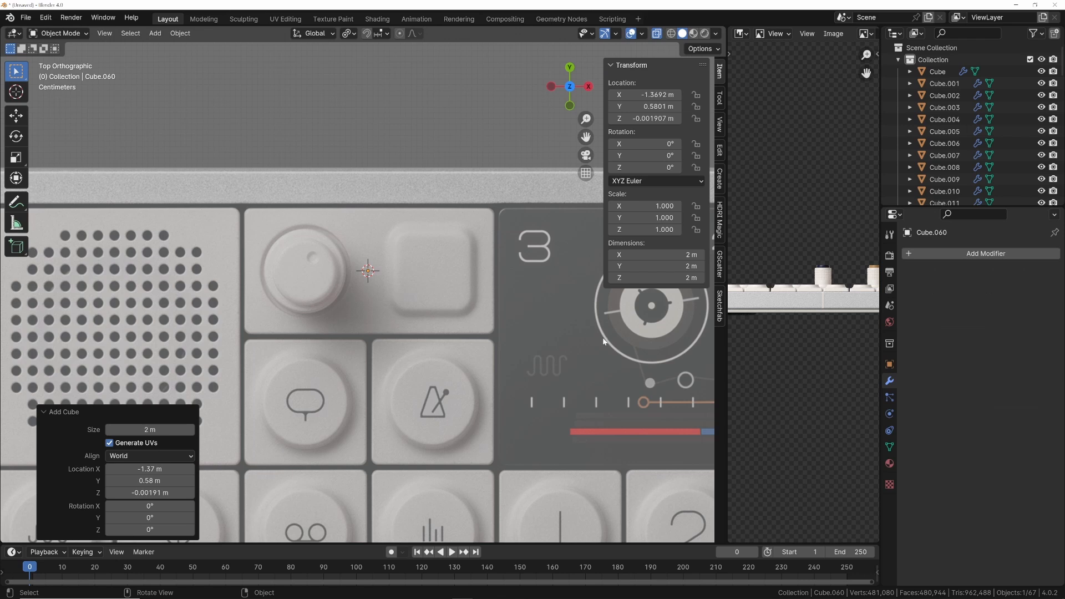
pyautogui.press('Tab')
pyautogui.press('s')
pyautogui.click(438, 290)
pyautogui.press('s')
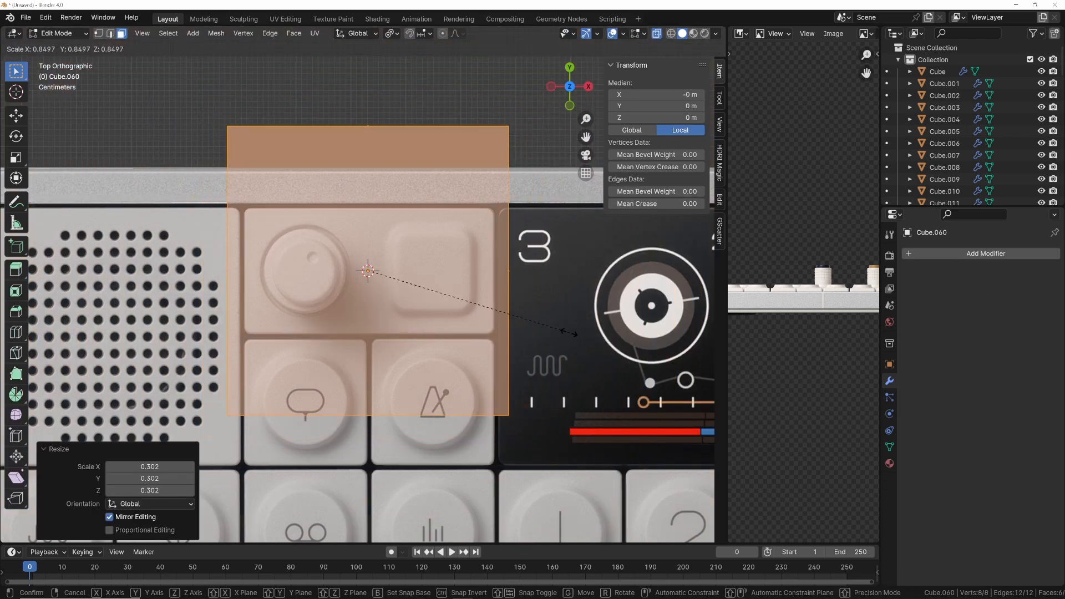
pyautogui.click(451, 283)
pyautogui.press('Tab')
pyautogui.scroll(2, 434, 309)
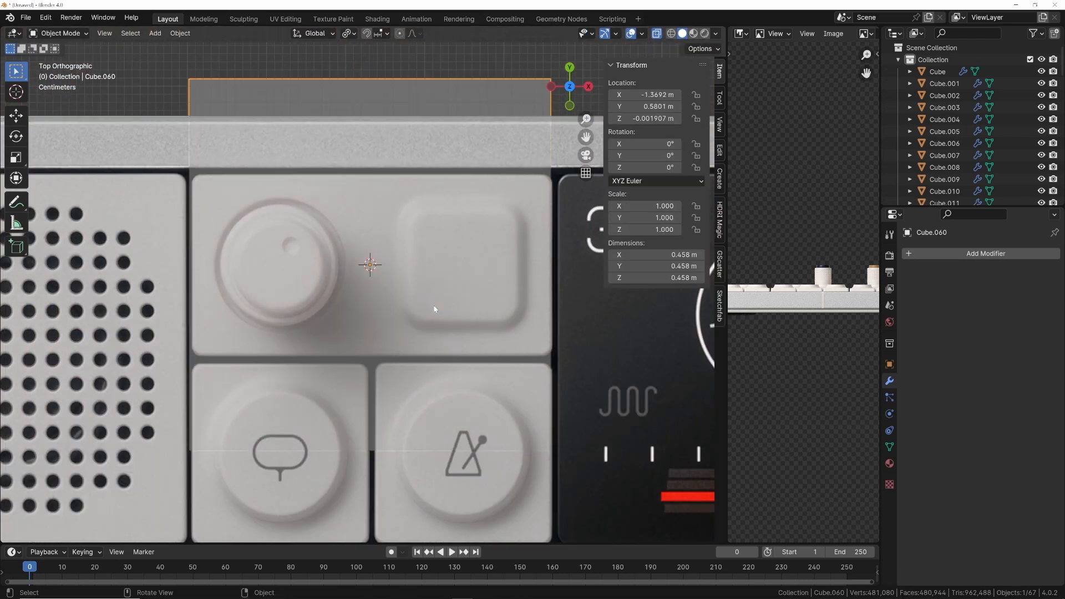
# Shift the cube about 0.002 m along X and scale its mesh along Y to about 0.226 m to fit the knob panel
pyautogui.press('g')
pyautogui.press('x')
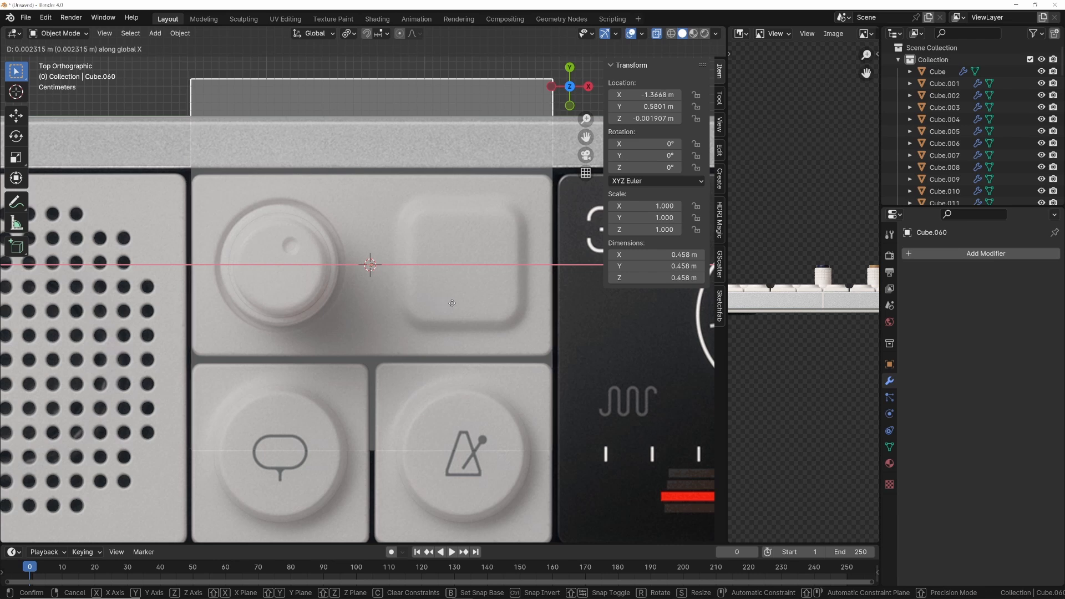
pyautogui.click(452, 304)
pyautogui.press('Tab')
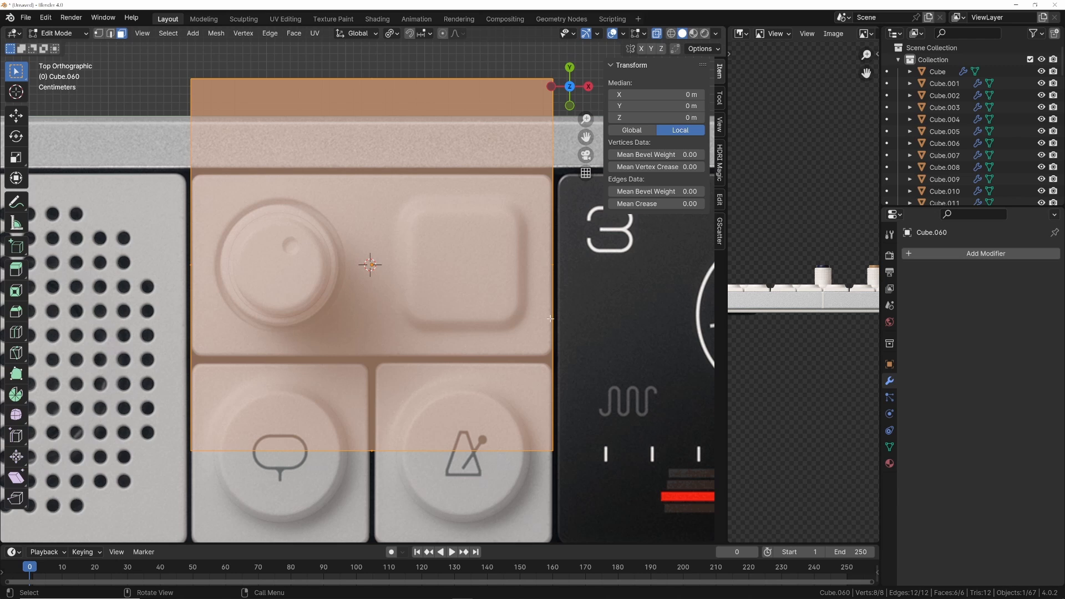
pyautogui.press('s')
pyautogui.press('y')
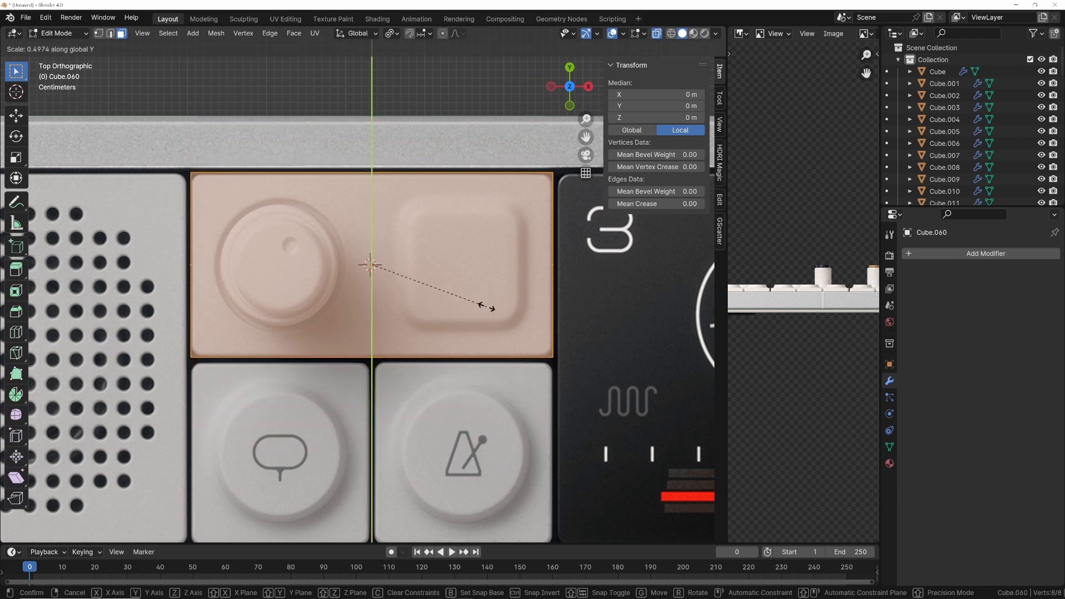
pyautogui.click(484, 307)
pyautogui.press('Tab')
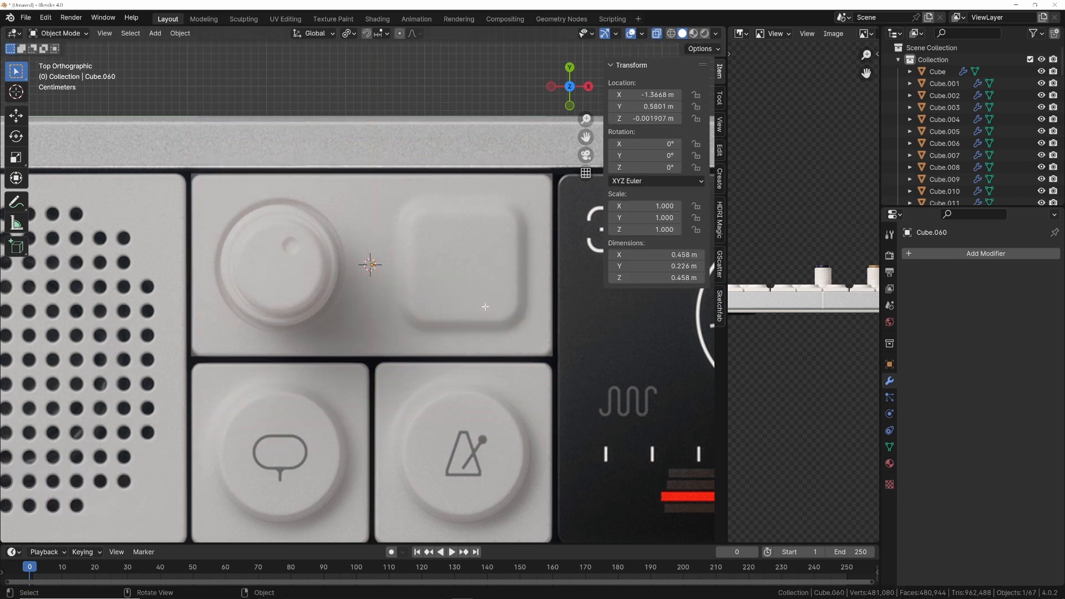
# Nudge the cube slightly along Y to match the reference panel and set its origin to its geometry
pyautogui.press('Tab')
pyautogui.scroll(2, 484, 305)
pyautogui.press('Tab')
pyautogui.press('g')
pyautogui.press('y')
pyautogui.click(484, 311)
pyautogui.press('Tab')
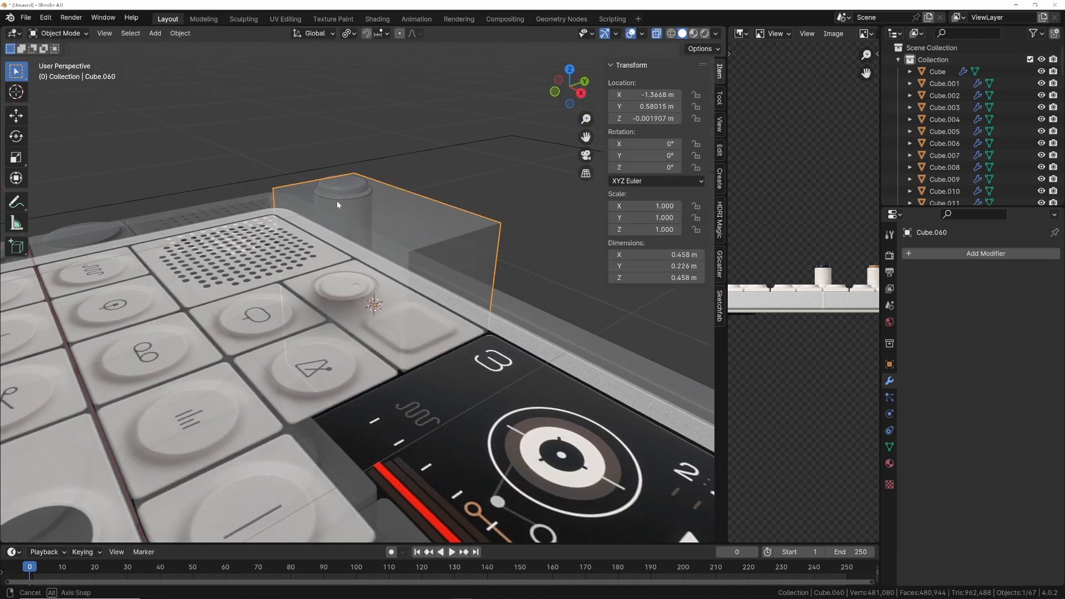
pyautogui.rightClick(393, 209)
pyautogui.moveTo(410, 250)
pyautogui.click(462, 261)
# Raise the cube's bottom vertices about 0.196 m along Z to line up with the underside of the neighbouring keys
pyautogui.press('KP_7')
pyautogui.press('`')
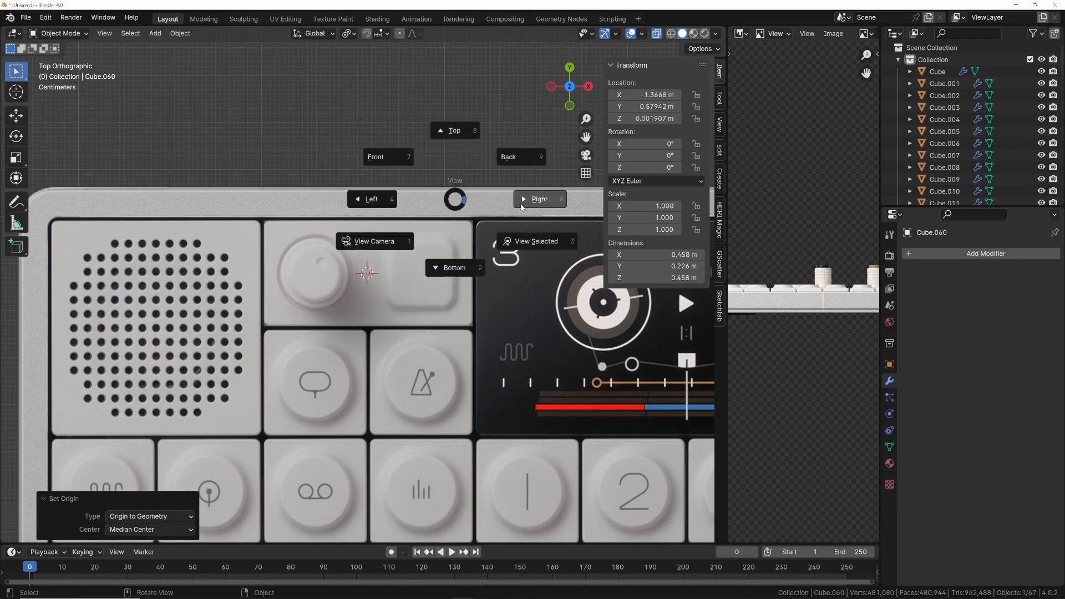
pyautogui.click(523, 202)
pyautogui.press('Tab')
pyautogui.scroll(3, 416, 259)
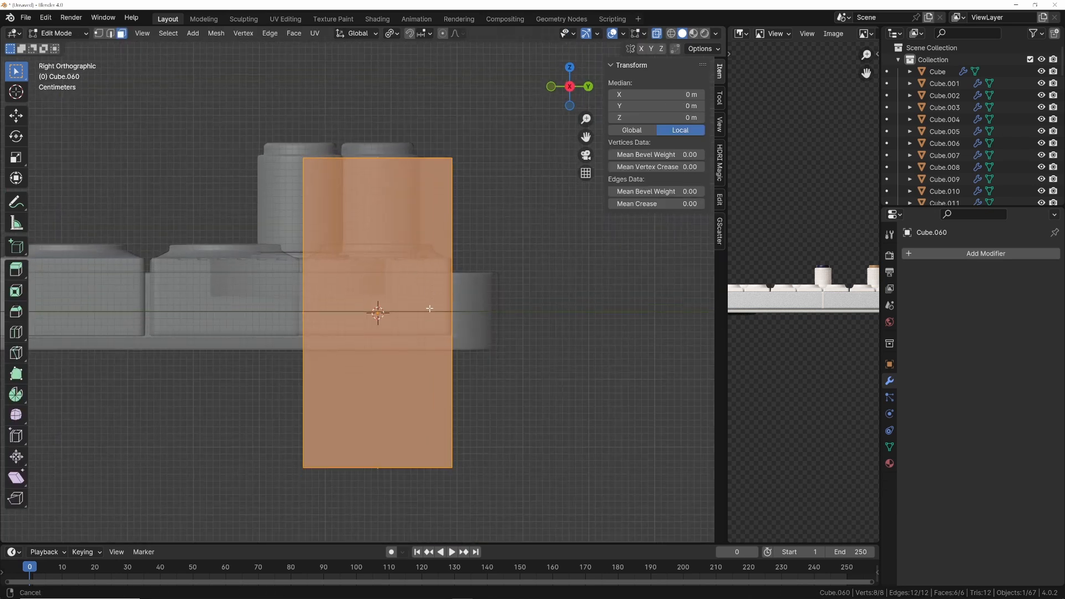
pyautogui.press('1')
pyautogui.moveTo(256, 361); pyautogui.dragTo(496, 443)
pyautogui.press('g')
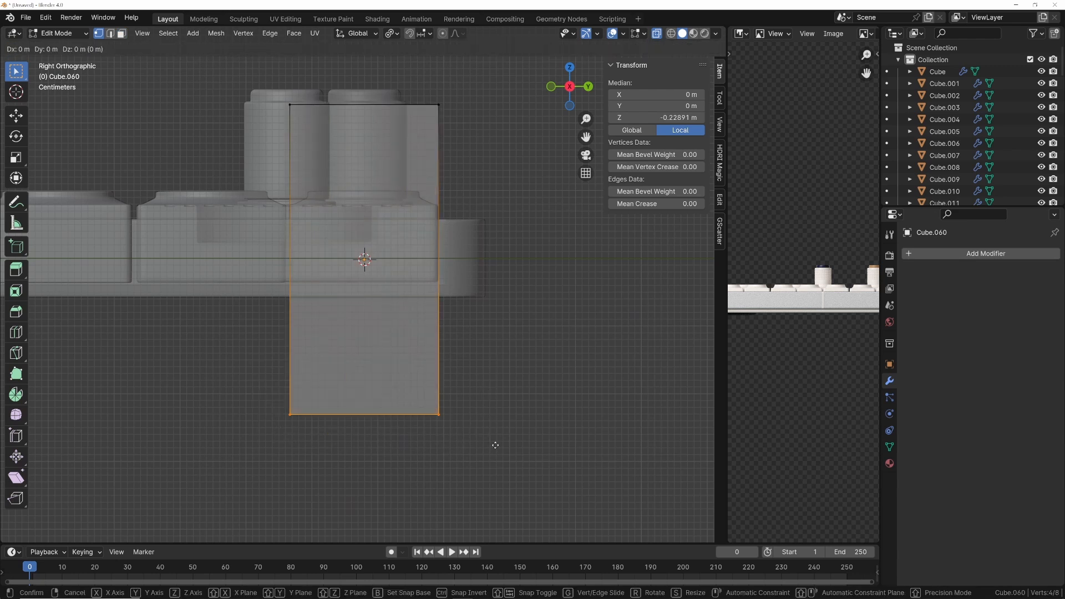
pyautogui.press('z')
pyautogui.click(493, 311)
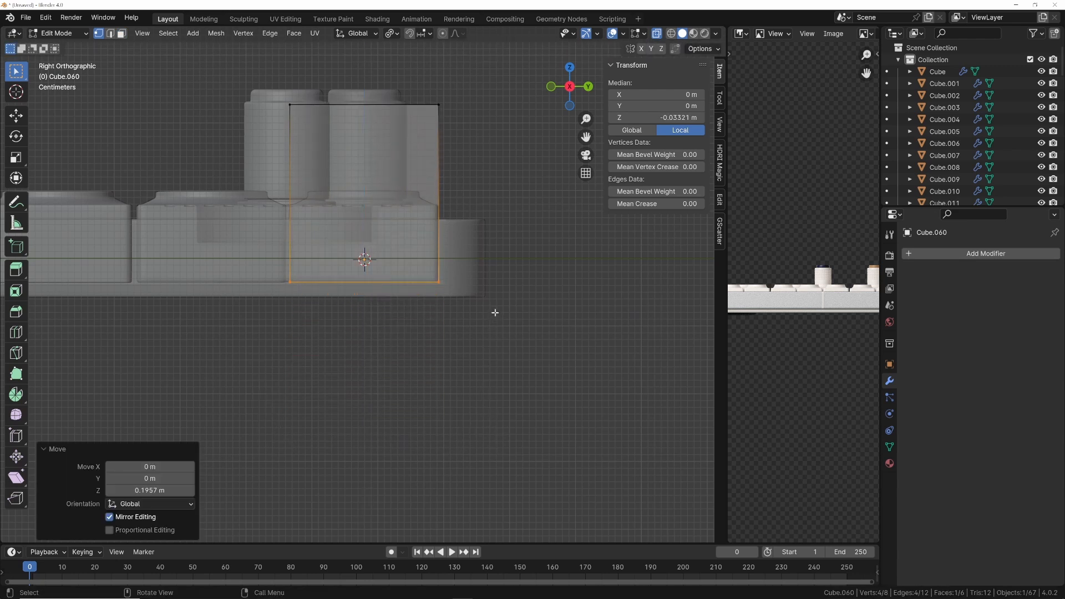
# Lower the cube's top vertices about 0.149 m along Z to the height of the neighbouring key bases
pyautogui.keyDown('shift'); pyautogui.moveTo(494, 311); pyautogui.dragTo(510, 400, button='middle'); pyautogui.keyUp('shift')
pyautogui.keyDown('shift'); pyautogui.moveTo(454, 379); pyautogui.dragTo(456, 386, button='middle'); pyautogui.keyUp('shift')
pyautogui.moveTo(277, 166); pyautogui.dragTo(511, 238)
pyautogui.press('g')
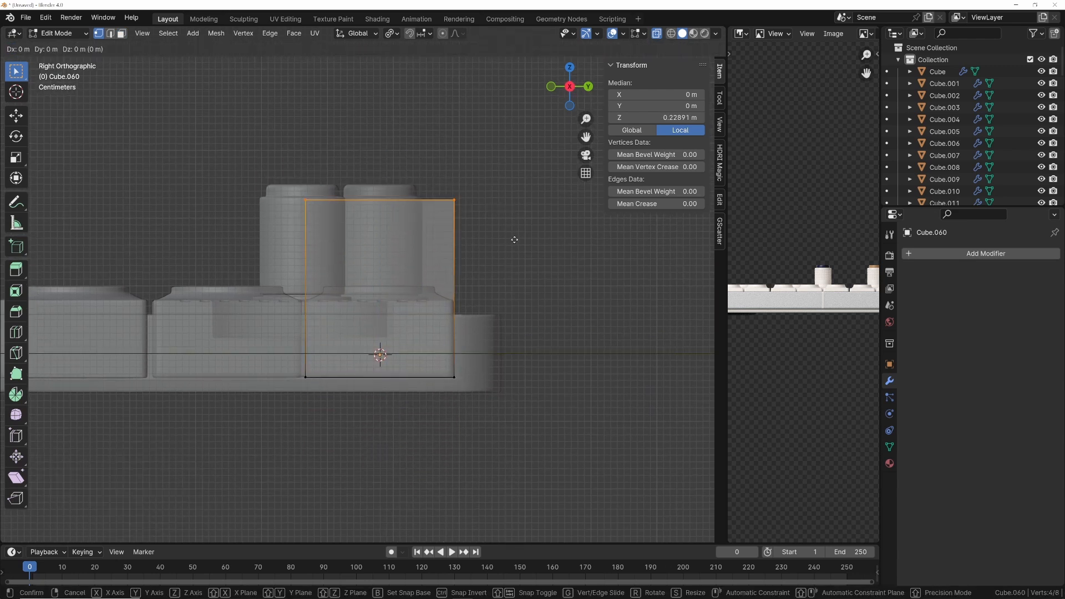
pyautogui.press('z')
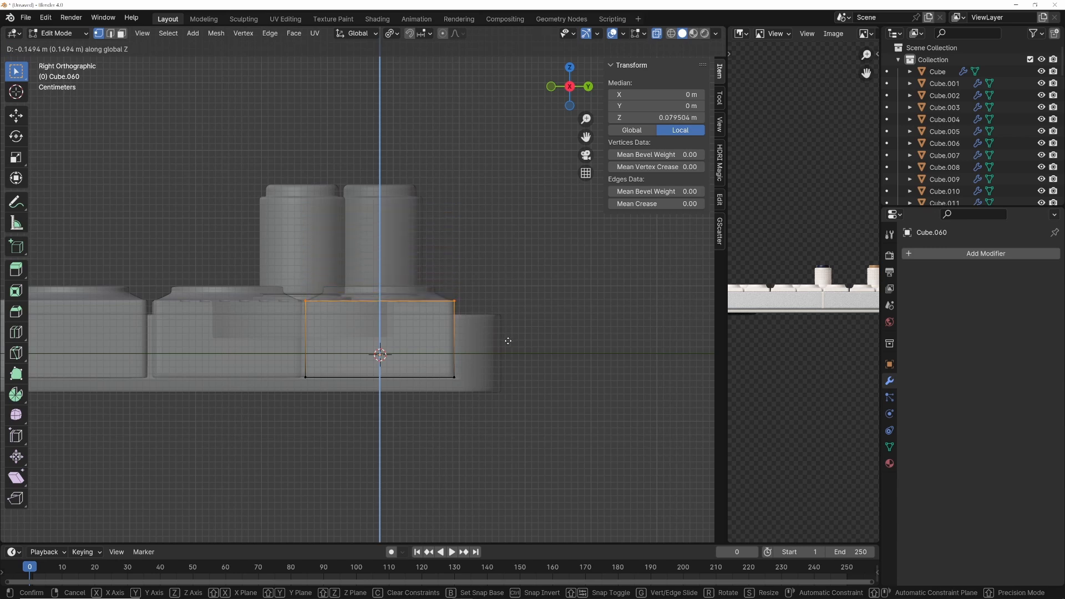
pyautogui.click(508, 341)
pyautogui.press('Tab')
# Add a centred loop cut to the block between the knob and the square button, and switch to face selection
pyautogui.moveTo(506, 266); pyautogui.dragTo(440, 284, button='middle')
pyautogui.press('Tab')
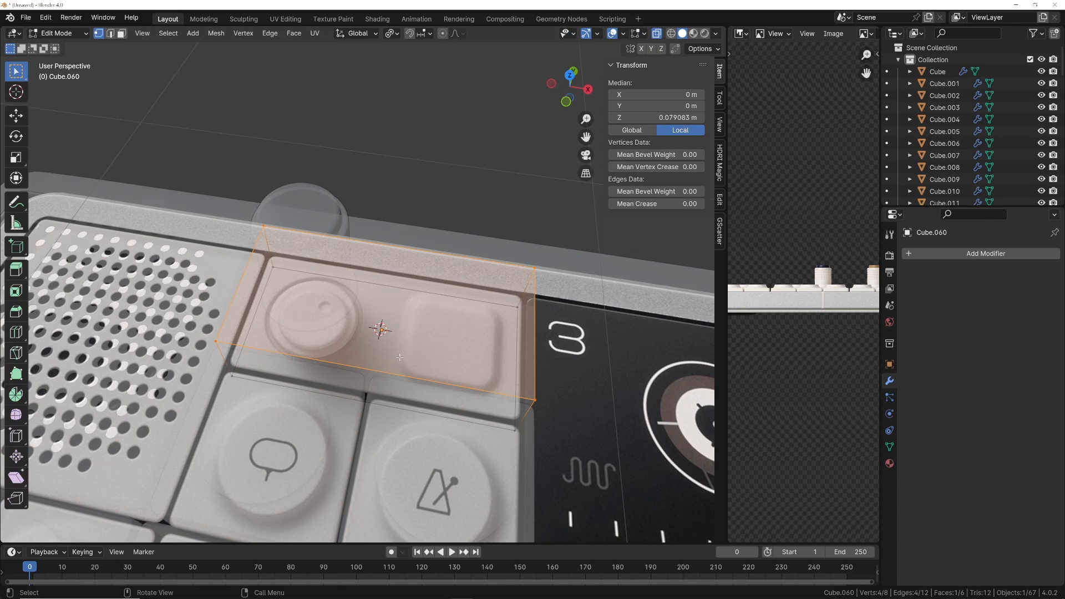
pyautogui.press('KP_7')
pyautogui.moveTo(391, 228); pyautogui.dragTo(377, 298, button='middle')
pyautogui.hotkey('ctrl', 'r')
pyautogui.click(377, 298)
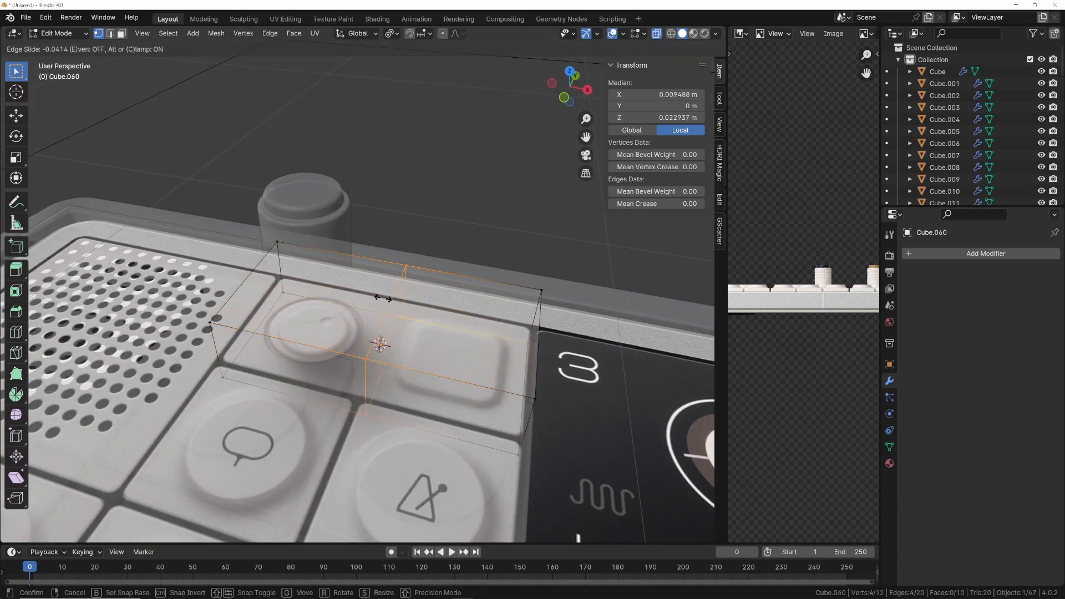
pyautogui.rightClick(379, 298)
pyautogui.press('KP_7')
pyautogui.moveTo(452, 286); pyautogui.dragTo(363, 285, button='middle')
pyautogui.press('3')
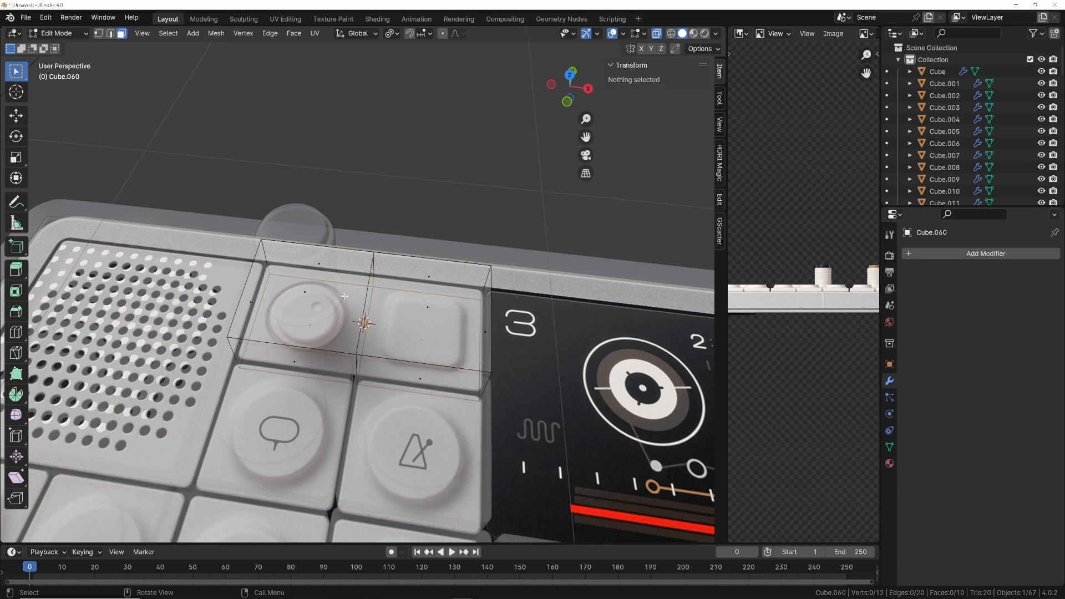
# Inset the top face of the block's knob half by about 0.043 m
pyautogui.hotkey('alt', 'z')
pyautogui.click(347, 289)
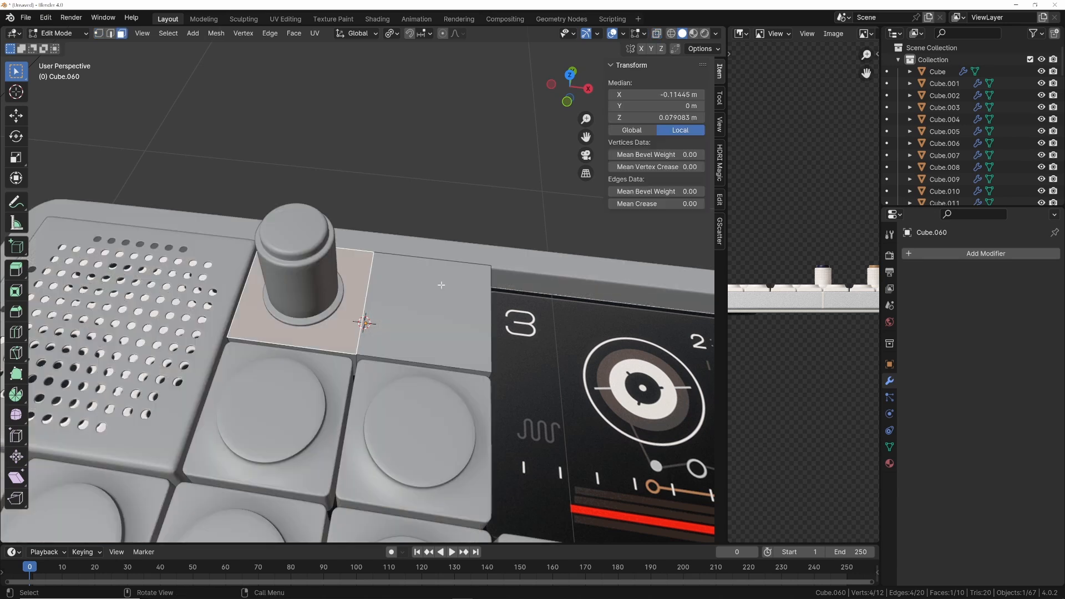
pyautogui.press('KP_7')
pyautogui.press('i')
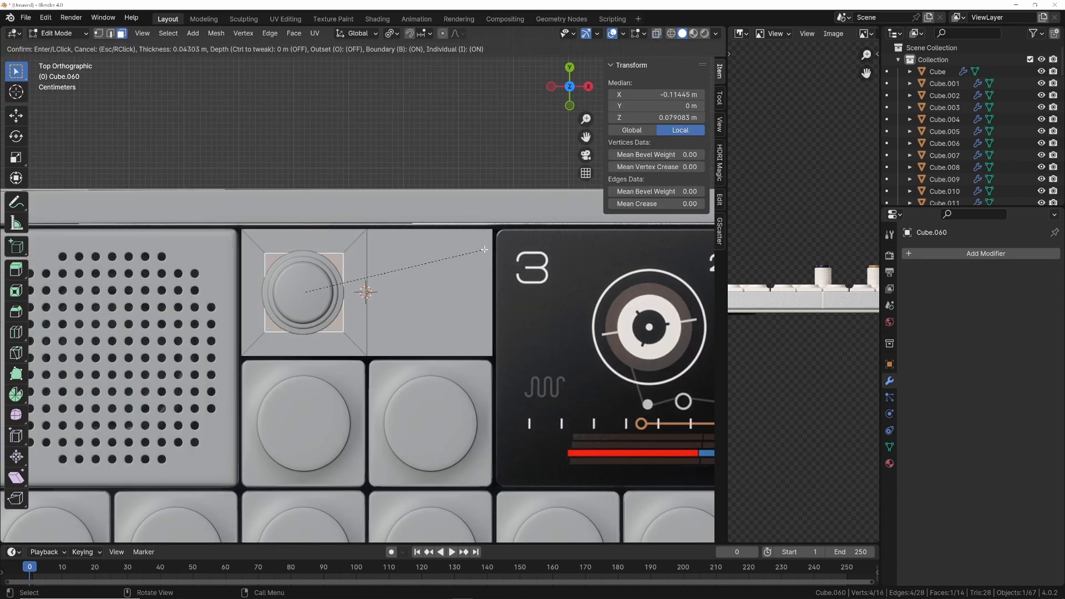
pyautogui.click(484, 250)
# Inset the top face of the block's square-button half by about 0.019 m
pyautogui.click(473, 278)
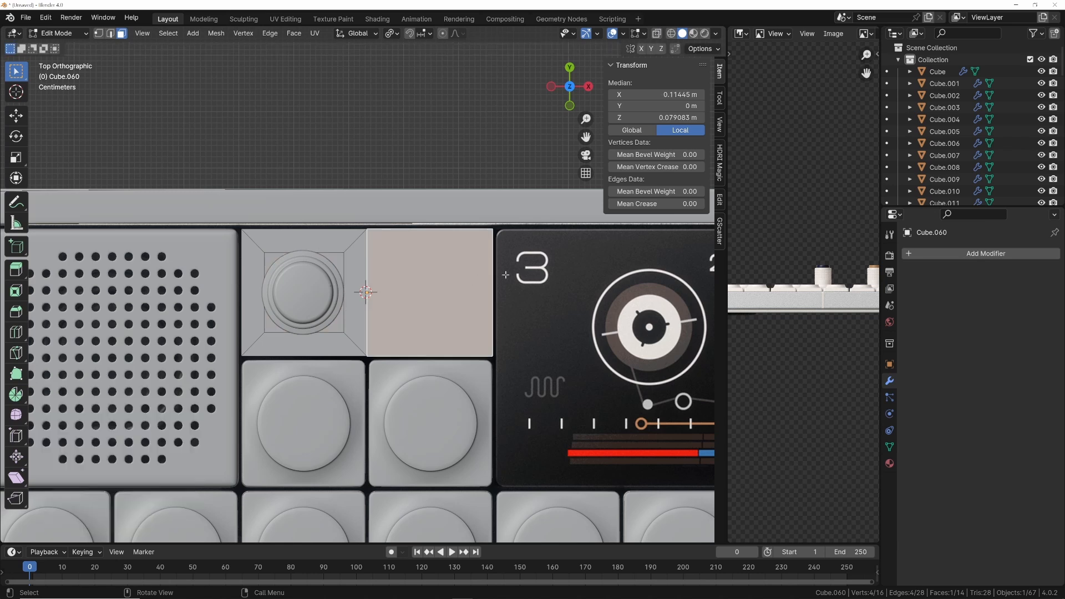
pyautogui.press('i')
pyautogui.click(500, 274)
# Select two vertical corner edges of the block and extend the selection to every edge with the same direction
pyautogui.moveTo(500, 273); pyautogui.dragTo(425, 264, button='middle')
pyautogui.press('`')
pyautogui.press('Escape')
pyautogui.press('2')
pyautogui.click(441, 407)
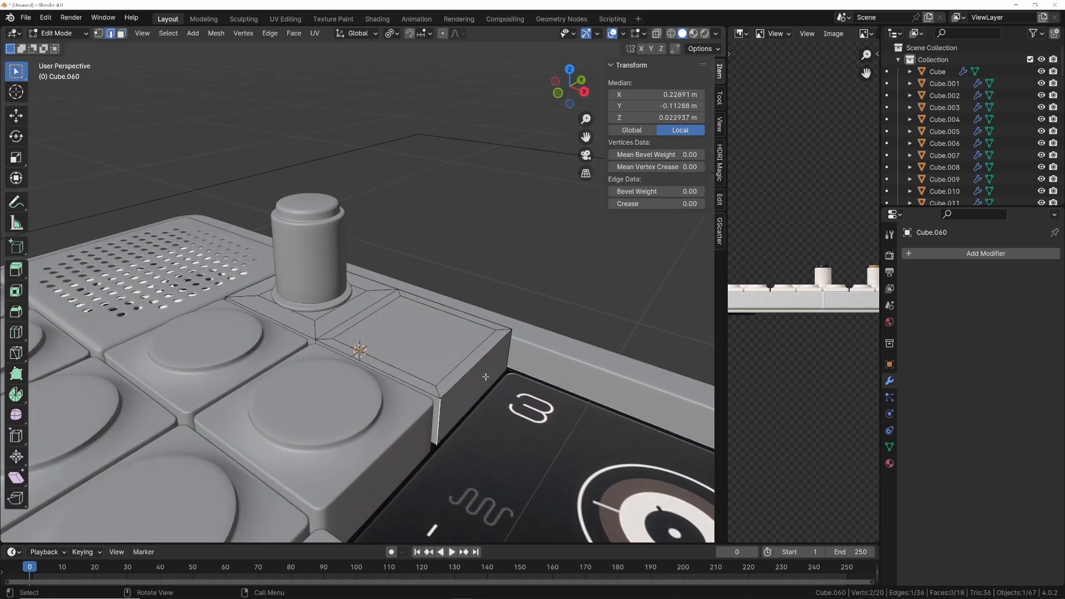
pyautogui.keyDown('shift'); pyautogui.click(509, 350); pyautogui.keyUp('shift')
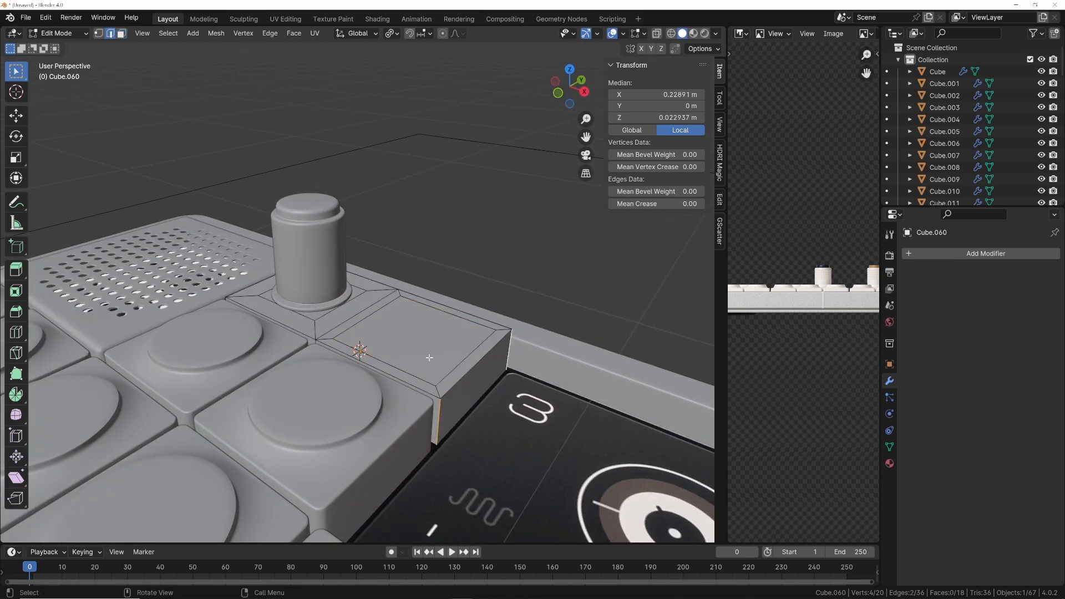
pyautogui.hotkey('shift', 'g')
pyautogui.click(430, 359)
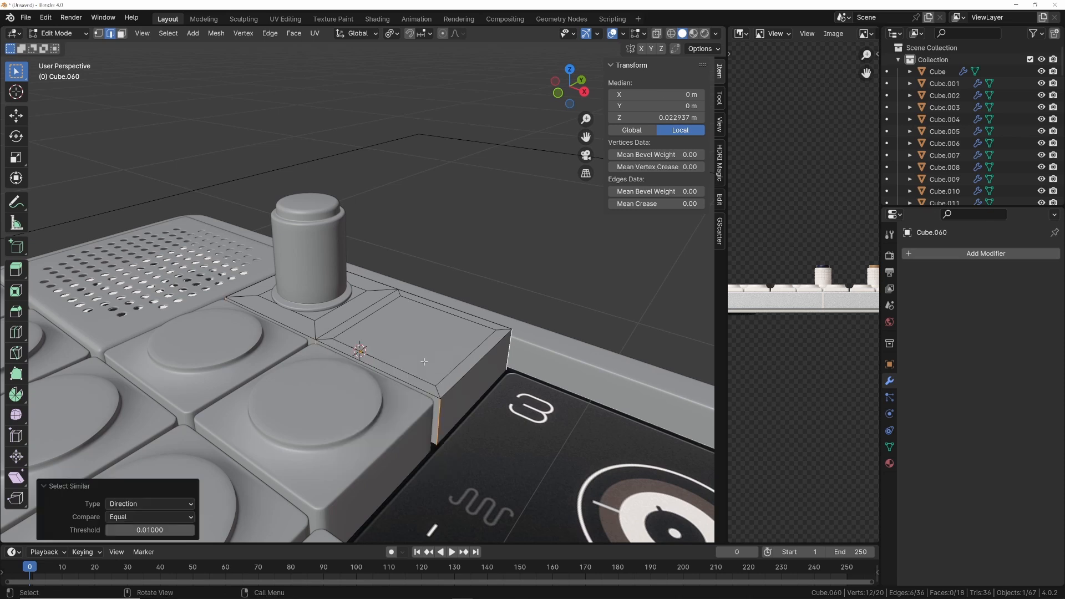
# Deselect the two vertical edges at the block's middle cut, keeping only the four corner edges selected
pyautogui.press('KP_7')
pyautogui.scroll(4, 434, 289)
pyautogui.keyDown('shift'); pyautogui.moveTo(434, 294); pyautogui.dragTo(394, 233, button='middle'); pyautogui.keyUp('shift')
pyautogui.scroll(-2, 398, 288)
pyautogui.moveTo(400, 301); pyautogui.dragTo(383, 246, button='middle')
pyautogui.keyDown('shift'); pyautogui.click(331, 306); pyautogui.keyUp('shift')
pyautogui.moveTo(332, 306); pyautogui.dragTo(478, 304, button='middle')
pyautogui.keyDown('shift'); pyautogui.click(518, 366); pyautogui.keyUp('shift')
pyautogui.press('KP_7')
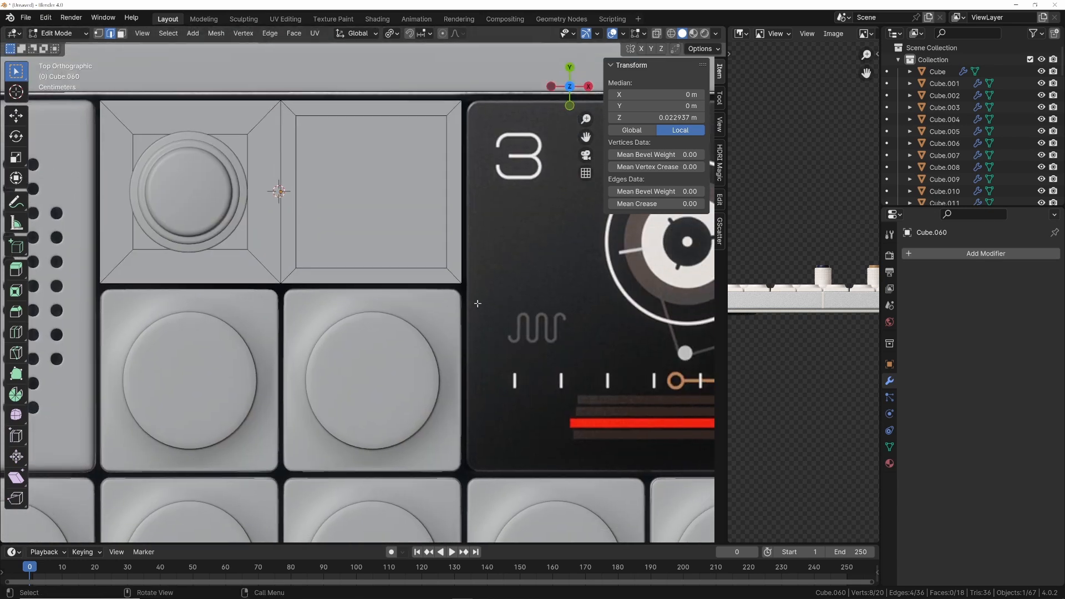
# Bevel the four vertical corner edges about 0.014 m wide with 5 segments to match the rounded corners in the reference
pyautogui.hotkey('alt', 'z')
pyautogui.scroll(2, 477, 303)
pyautogui.keyDown('shift'); pyautogui.moveTo(537, 277); pyautogui.dragTo(412, 310, button='middle'); pyautogui.keyUp('shift')
pyautogui.scroll(4, 412, 310)
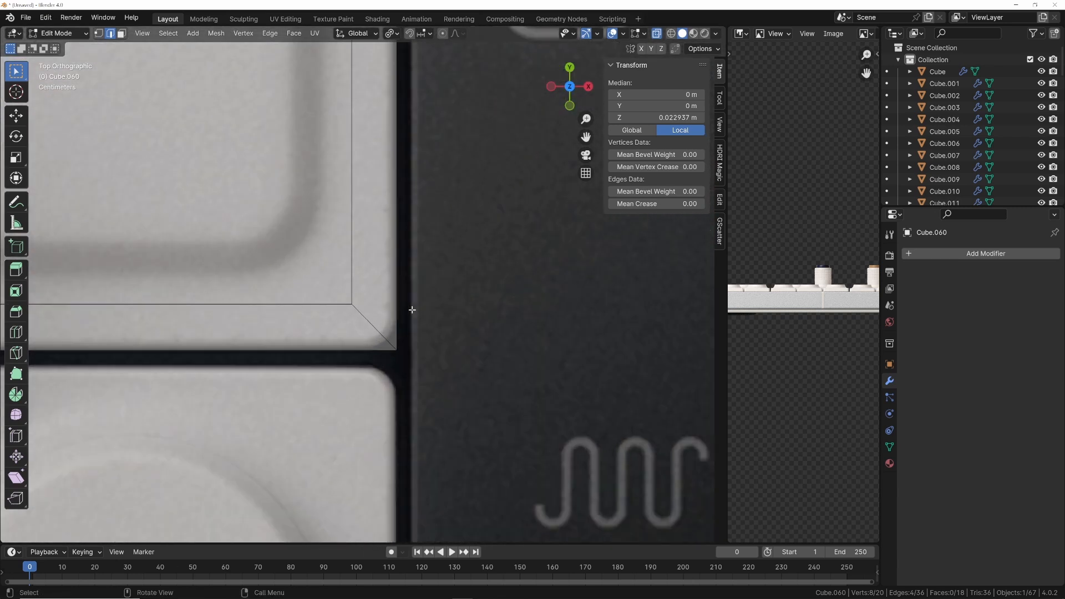
pyautogui.hotkey('ctrl', 'b')
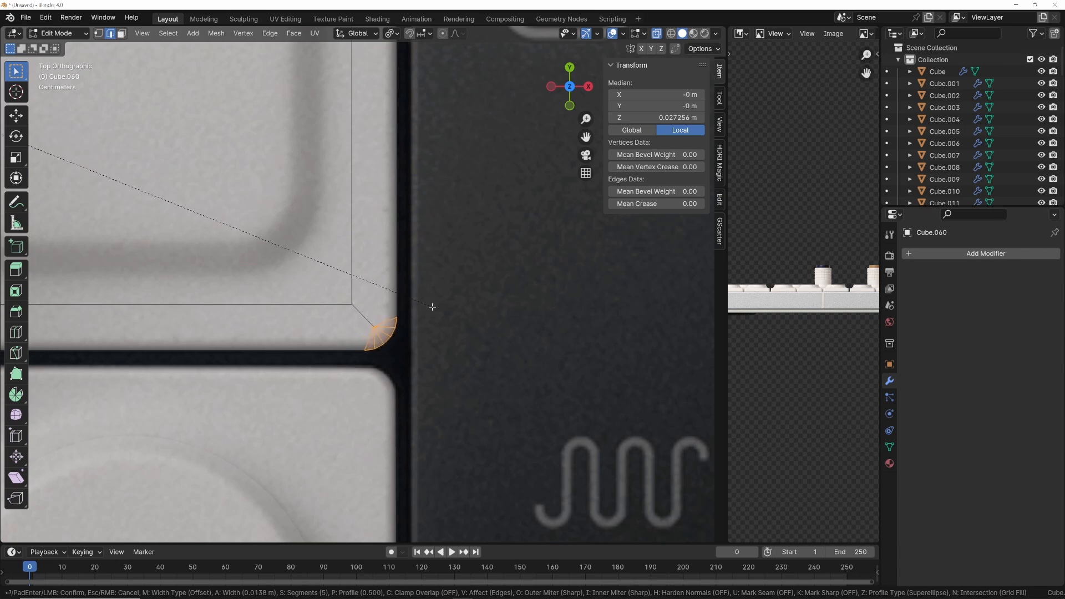
pyautogui.click(431, 306)
pyautogui.press('Tab')
pyautogui.scroll(-5, 430, 309)
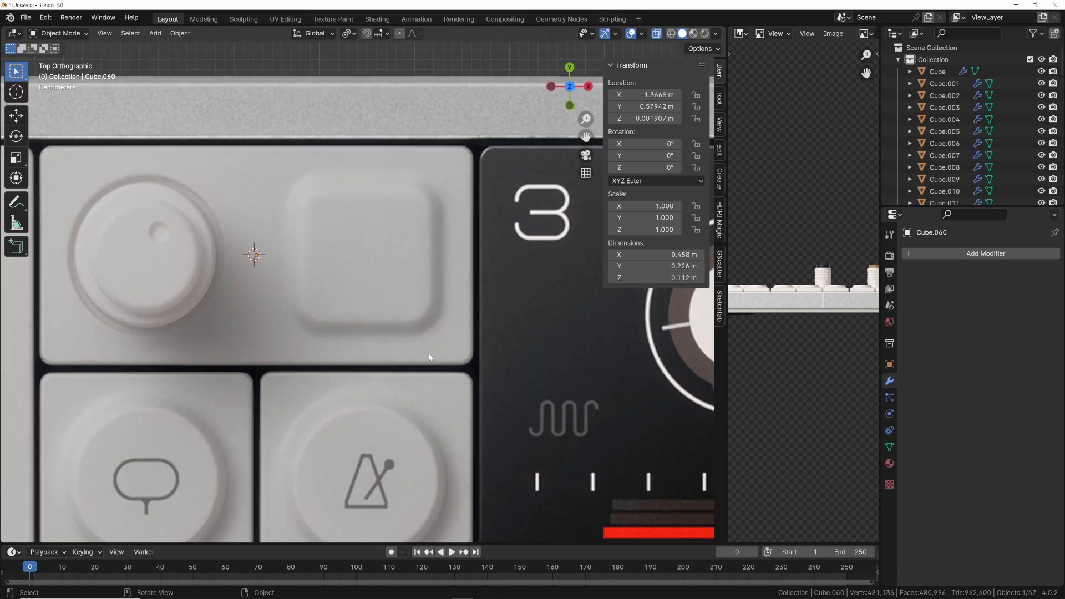
# Add a centred horizontal loop cut across both inset squares and a centred vertical cut through the knob's inset square
pyautogui.press('Tab')
pyautogui.scroll(1, 426, 316)
pyautogui.scroll(-4, 388, 302)
pyautogui.keyDown('shift'); pyautogui.moveTo(246, 247); pyautogui.dragTo(332, 283, button='middle'); pyautogui.keyUp('shift')
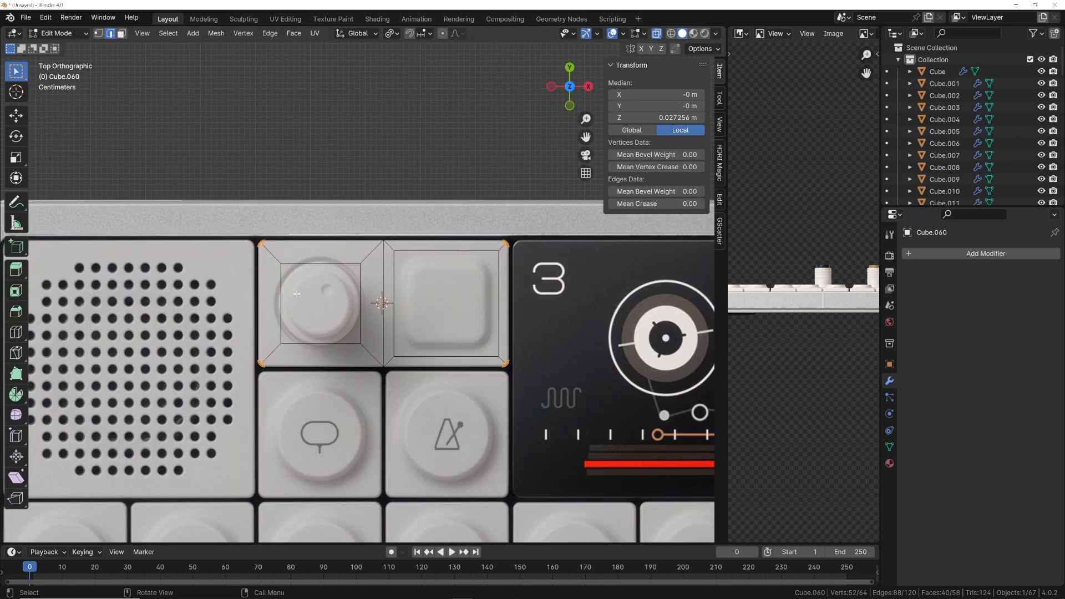
pyautogui.scroll(1, 357, 282)
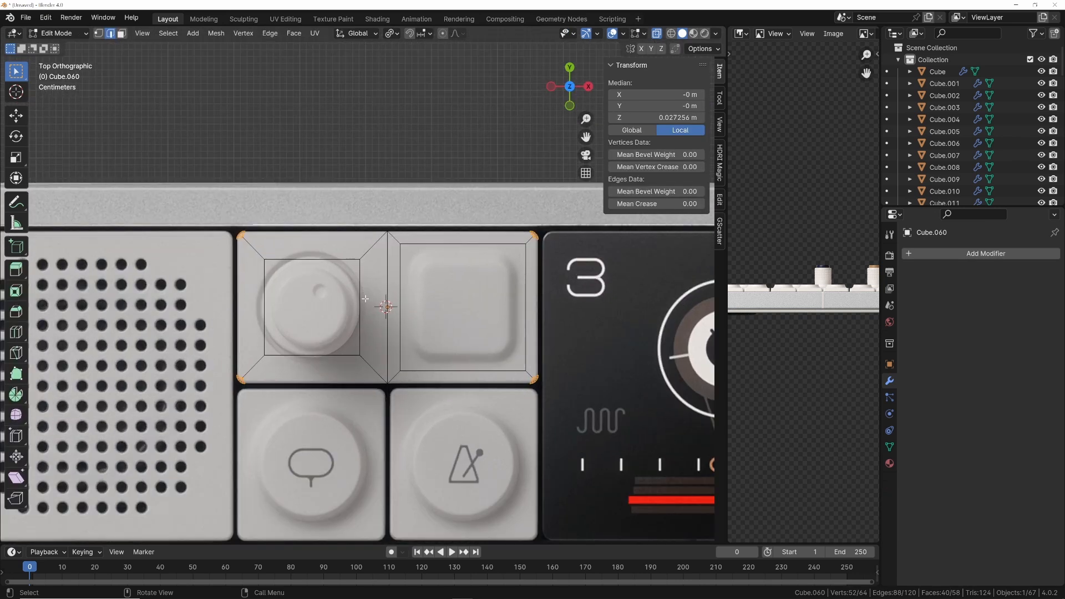
pyautogui.hotkey('ctrl', 'r')
pyautogui.click(367, 302)
pyautogui.rightClick(371, 298)
pyautogui.hotkey('ctrl', 'r')
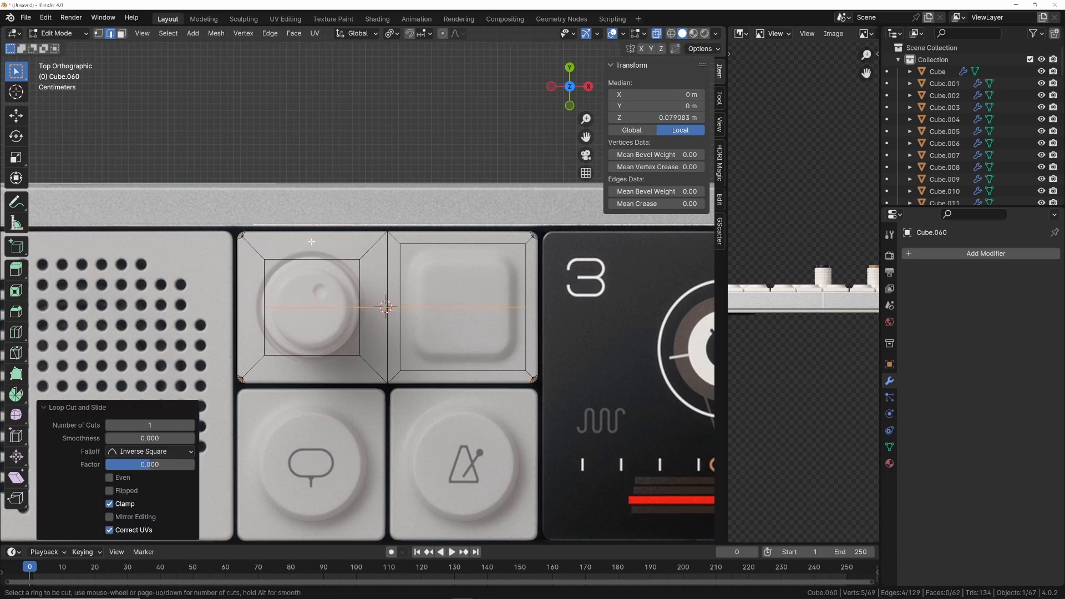
pyautogui.click(314, 323)
pyautogui.rightClick(317, 321)
pyautogui.scroll(1, 321, 319)
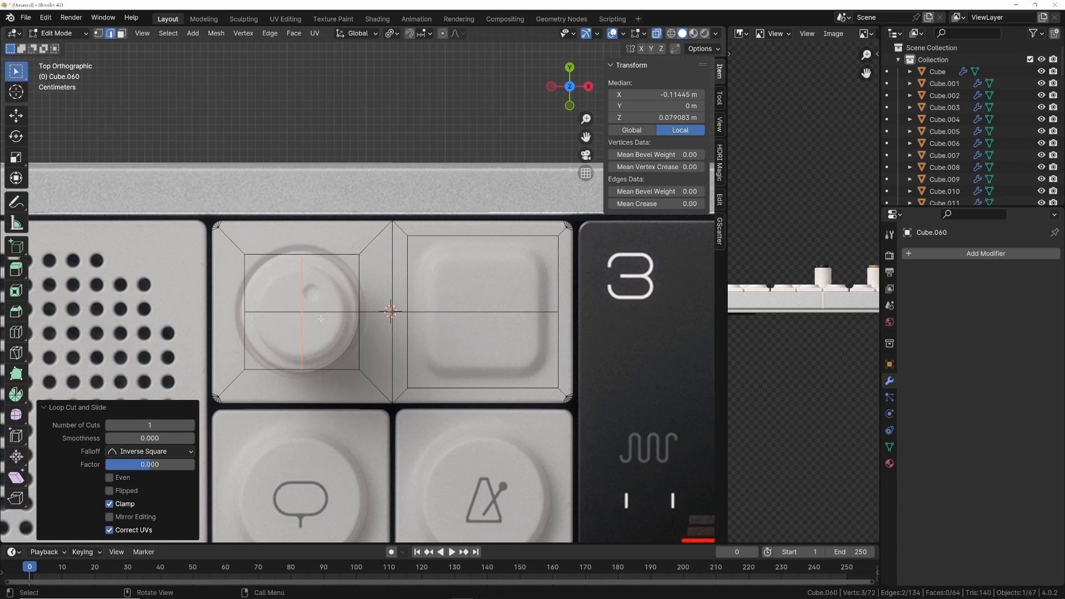
# Select the eight outline vertices of the knob's inset square and shape them into a circle with LoopTools
pyautogui.press('1')
pyautogui.click(250, 254)
pyautogui.press('c')
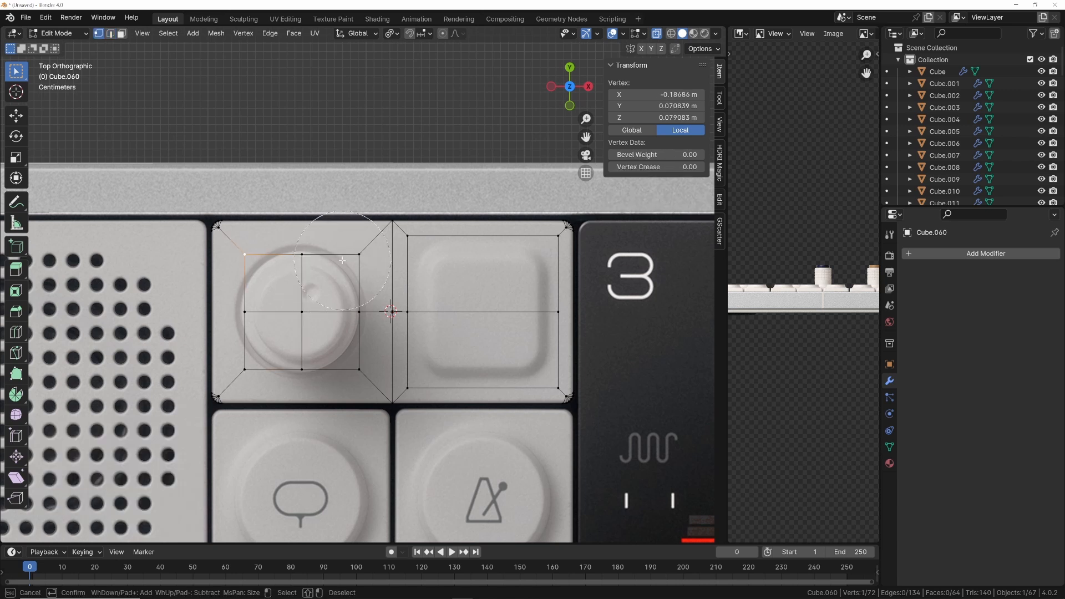
pyautogui.moveTo(344, 260); pyautogui.dragTo(314, 262)
pyautogui.moveTo(263, 365)
pyautogui.mouseDown()
pyautogui.moveTo(344, 353)
pyautogui.moveTo(347, 325)
pyautogui.mouseUp()
pyautogui.press('Escape')
pyautogui.press('2')
pyautogui.hotkey('ctrl', 'e')
pyautogui.moveTo(327, 221)
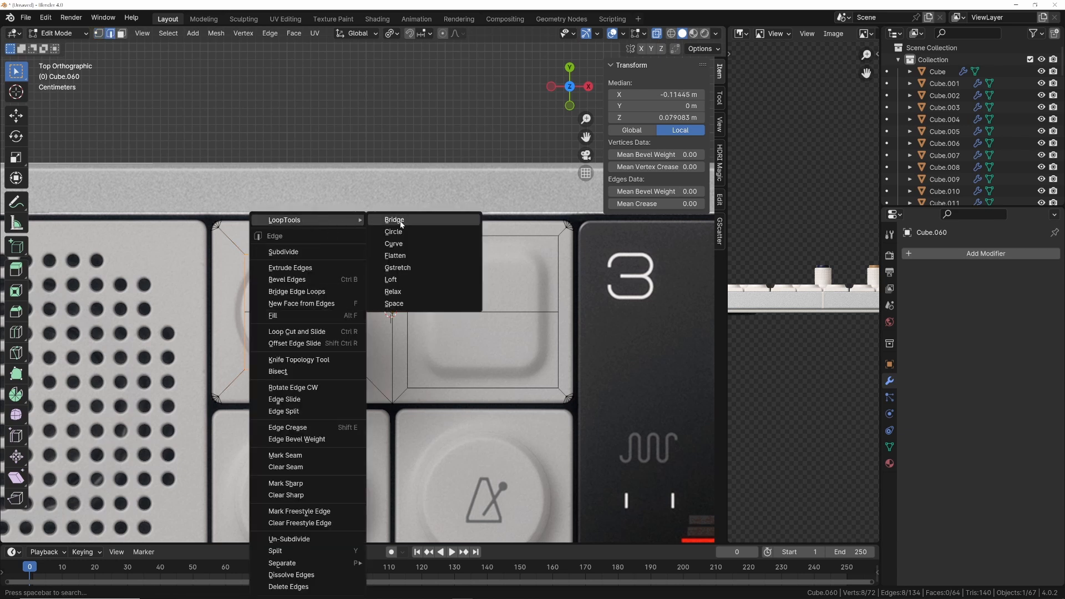
pyautogui.click(402, 232)
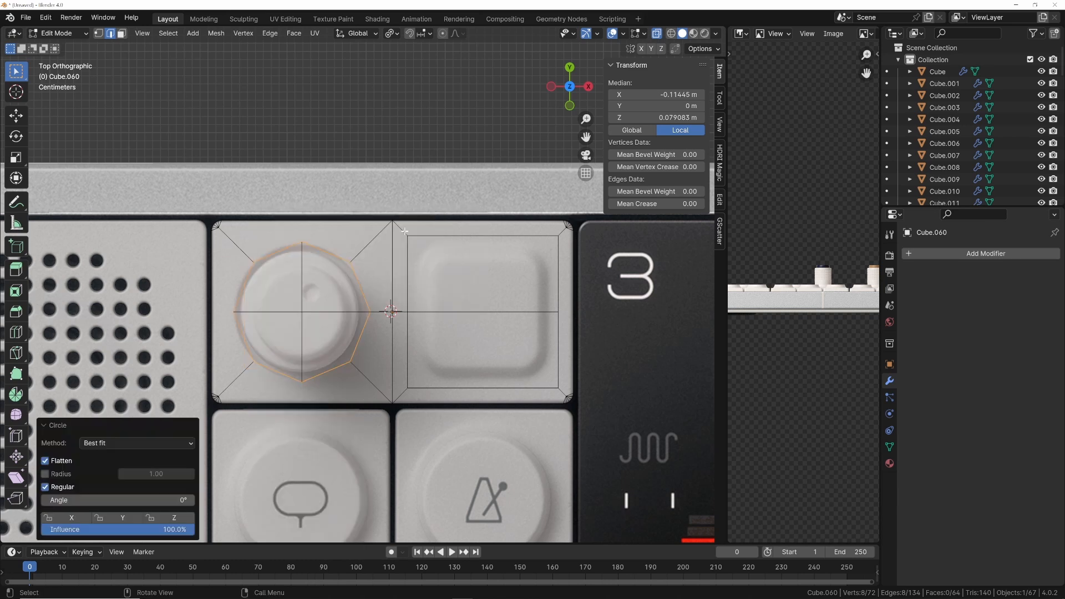
# Scale the circular outline up by about 1.04 so it clears the knob's base in the reference
pyautogui.scroll(2, 412, 265)
pyautogui.press('s')
pyautogui.click(419, 266)
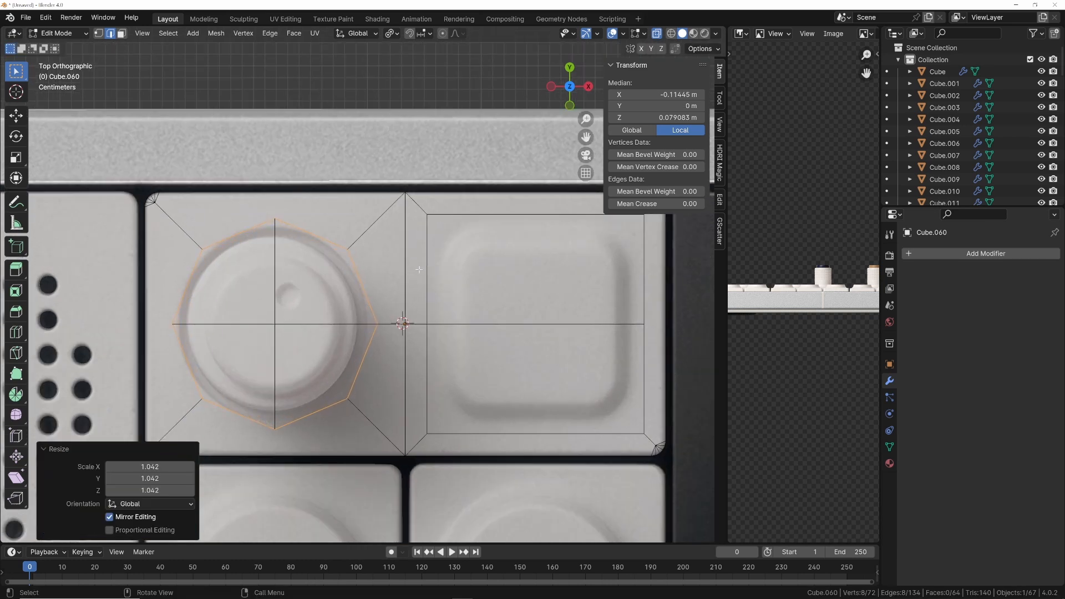
# Return to Object Mode and hide the knob cylinder standing on the block
pyautogui.scroll(-4, 413, 269)
pyautogui.moveTo(413, 294); pyautogui.dragTo(427, 252, button='middle')
pyautogui.press('Tab')
pyautogui.press('Tab')
pyautogui.press('Tab')
pyautogui.scroll(-2, 379, 270)
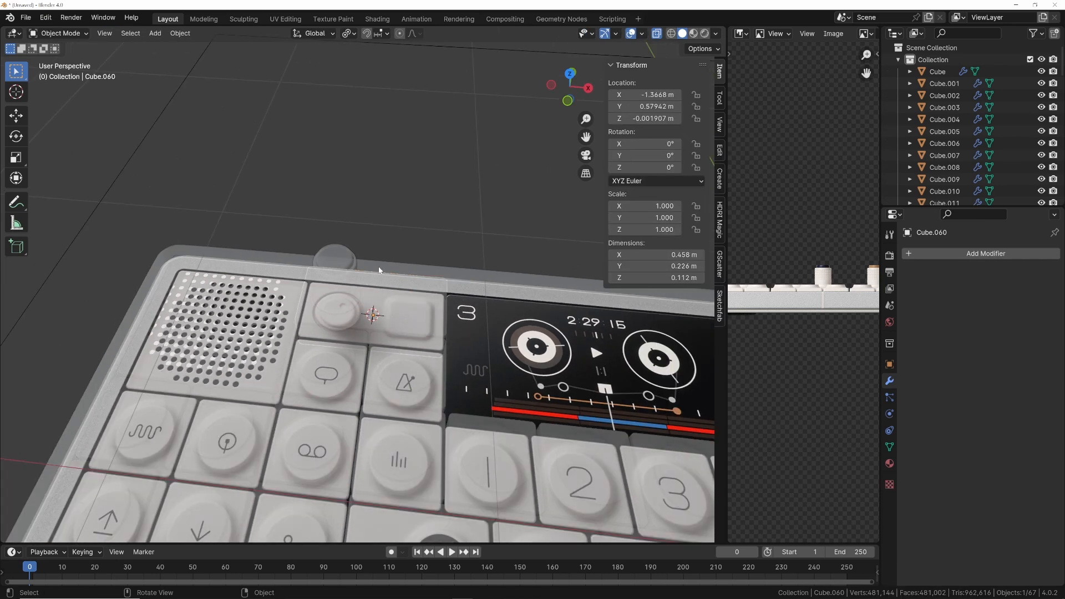
pyautogui.click(335, 272)
pyautogui.press('h')
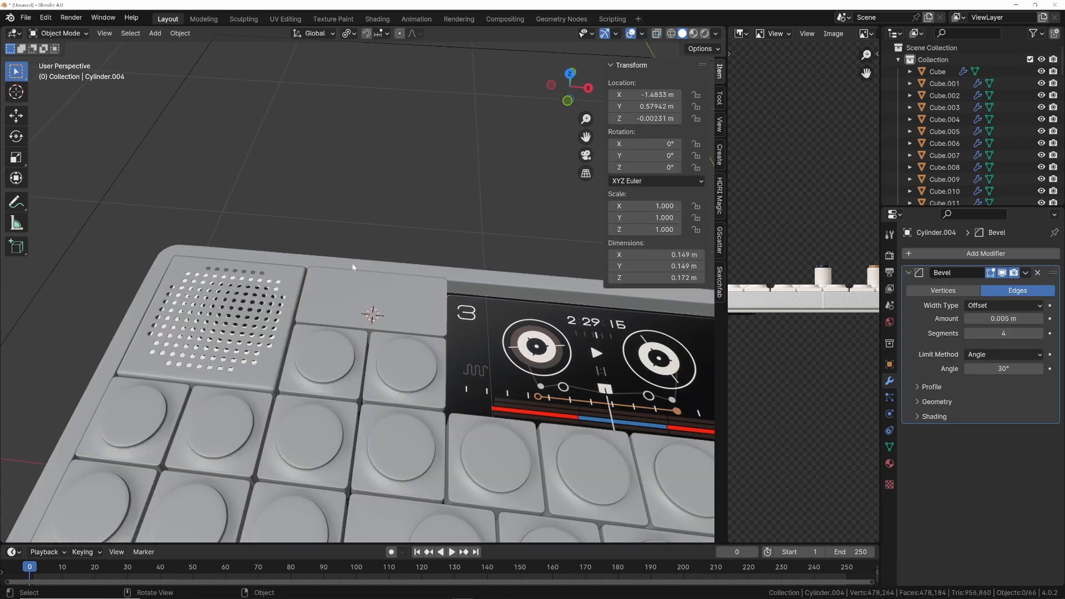
# Delete the four faces inside the block's octagonal outline to open a hole for the knob
pyautogui.scroll(5, 360, 280)
pyautogui.click(366, 302)
pyautogui.press('Tab')
pyautogui.scroll(2, 367, 310)
pyautogui.keyDown('shift'); pyautogui.moveTo(367, 315); pyautogui.dragTo(378, 331, button='middle'); pyautogui.keyUp('shift')
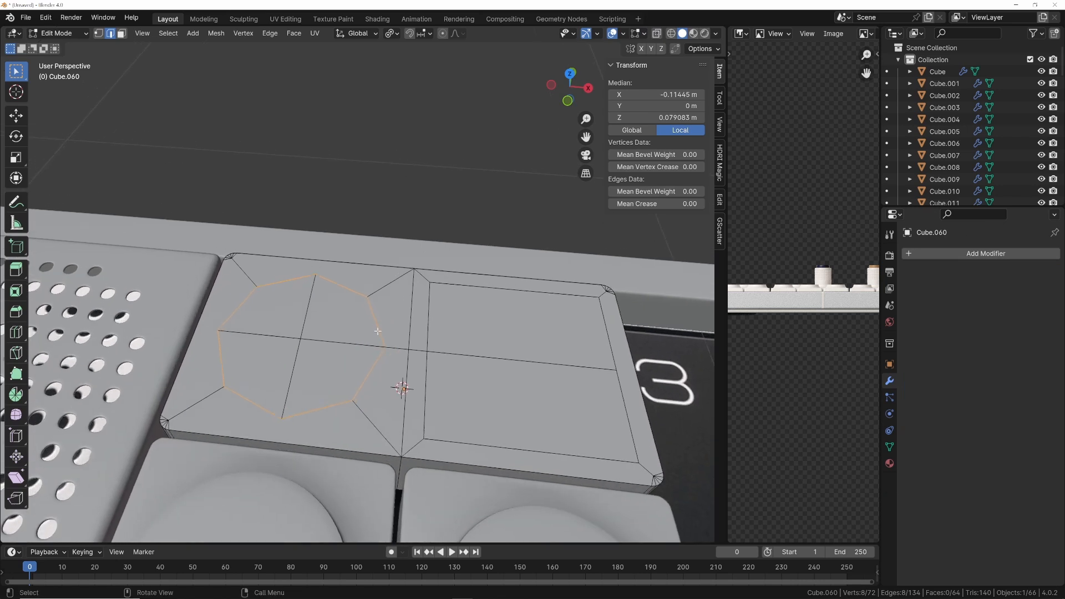
pyautogui.press('KP_7')
pyautogui.press('c')
pyautogui.click(309, 331)
pyautogui.rightClick(308, 333)
pyautogui.press('x')
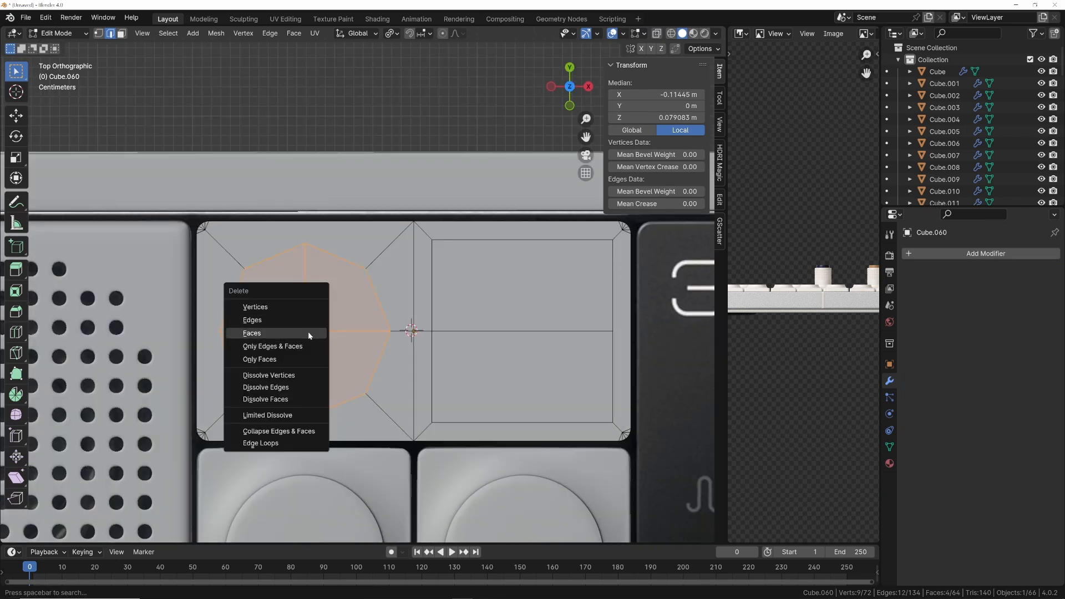
pyautogui.click(307, 332)
pyautogui.moveTo(339, 353); pyautogui.dragTo(311, 310, button='middle')
pyautogui.press('KP_7')
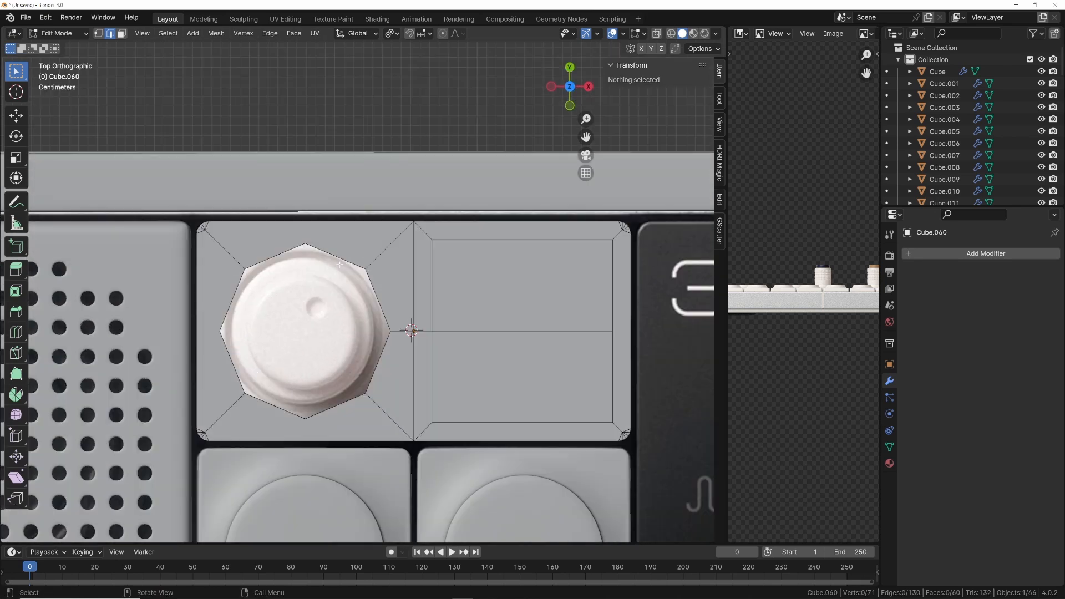
# Delete the two faces inside the square button's inset outline
pyautogui.scroll(-2, 383, 317)
pyautogui.keyDown('shift'); pyautogui.moveTo(395, 305); pyautogui.dragTo(368, 287, button='middle'); pyautogui.keyUp('shift')
pyautogui.scroll(1, 389, 282)
pyautogui.press('c')
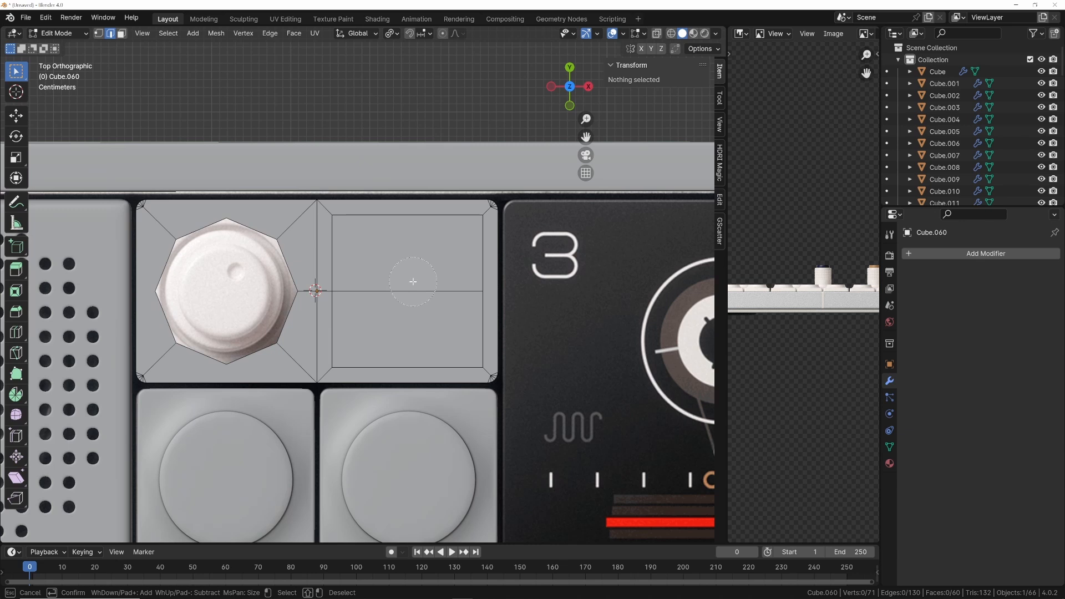
pyautogui.click(413, 283)
pyautogui.rightClick(413, 294)
pyautogui.press('3')
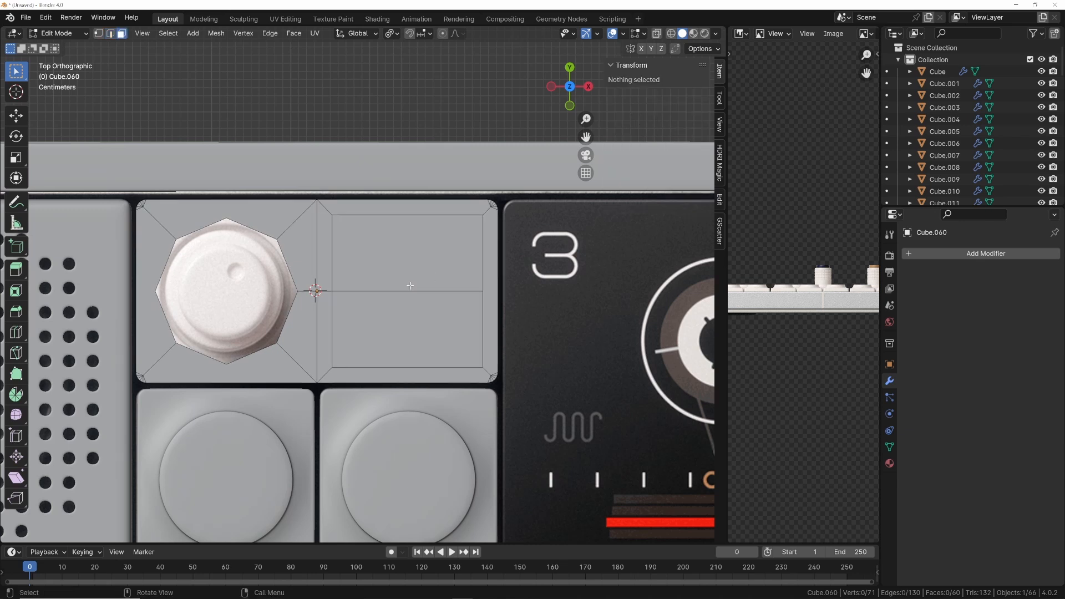
pyautogui.click(409, 282)
pyautogui.keyDown('shift'); pyautogui.click(409, 309); pyautogui.keyUp('shift')
pyautogui.press('x')
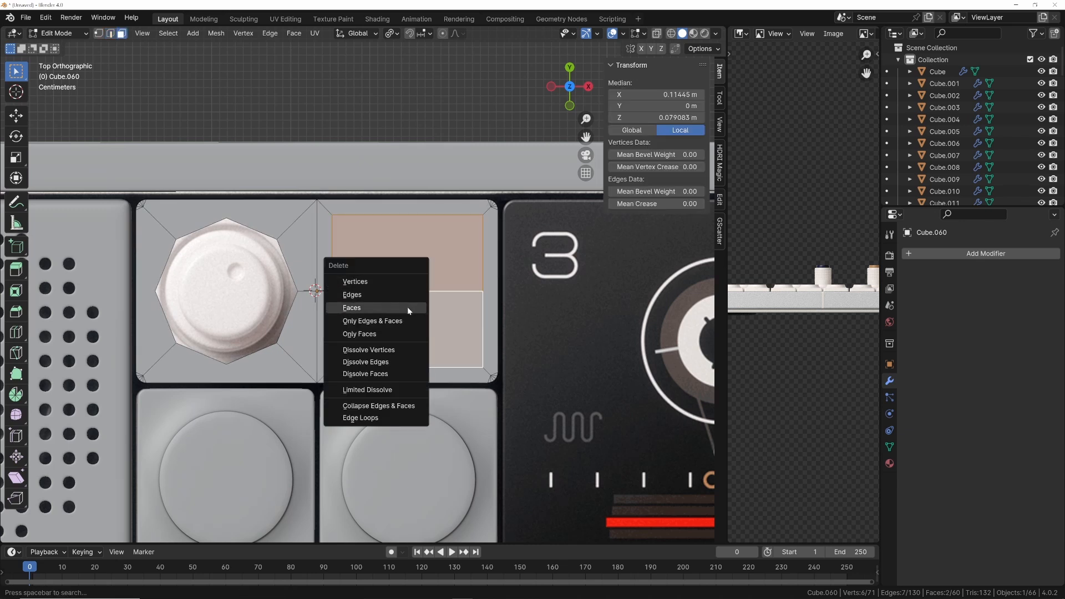
pyautogui.click(408, 307)
# Select the border edges of the square opening and fill it with a single face
pyautogui.scroll(2, 452, 293)
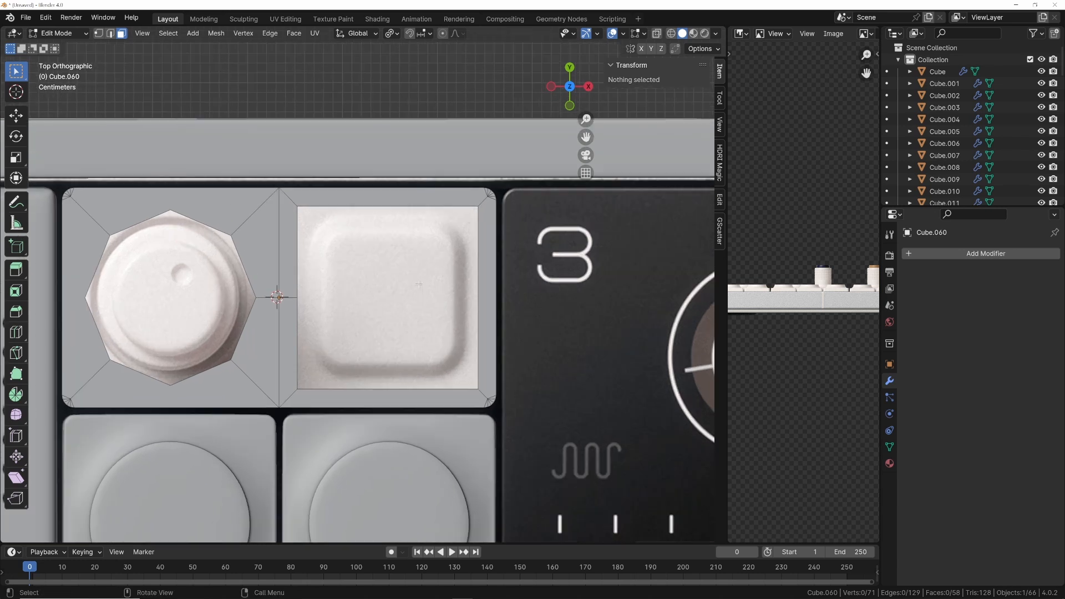
pyautogui.press('2')
pyautogui.click(330, 206)
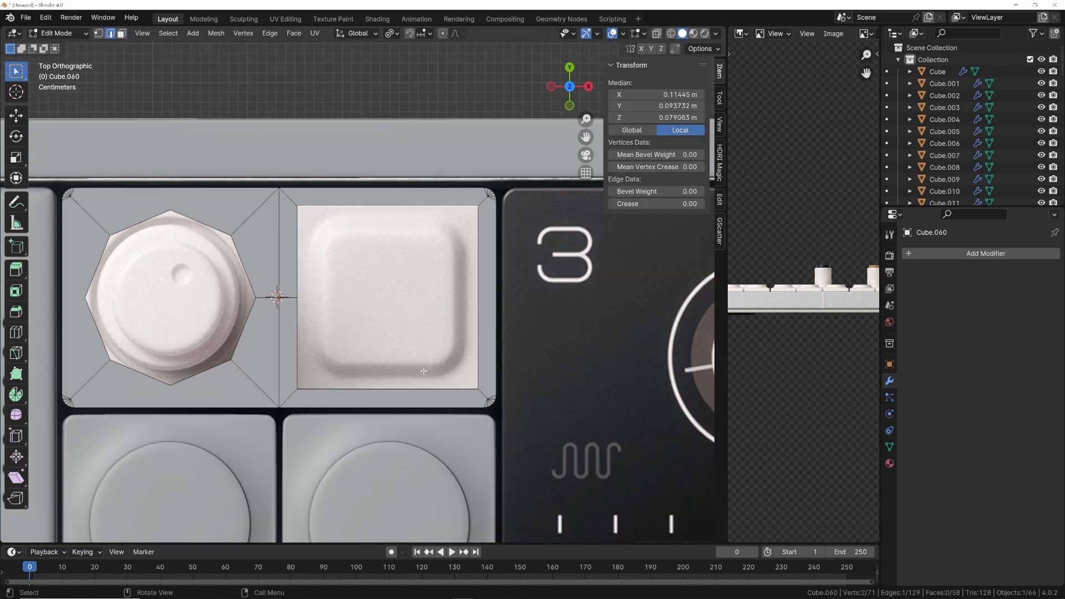
pyautogui.keyDown('ctrl'); pyautogui.click(477, 283); pyautogui.keyUp('ctrl')
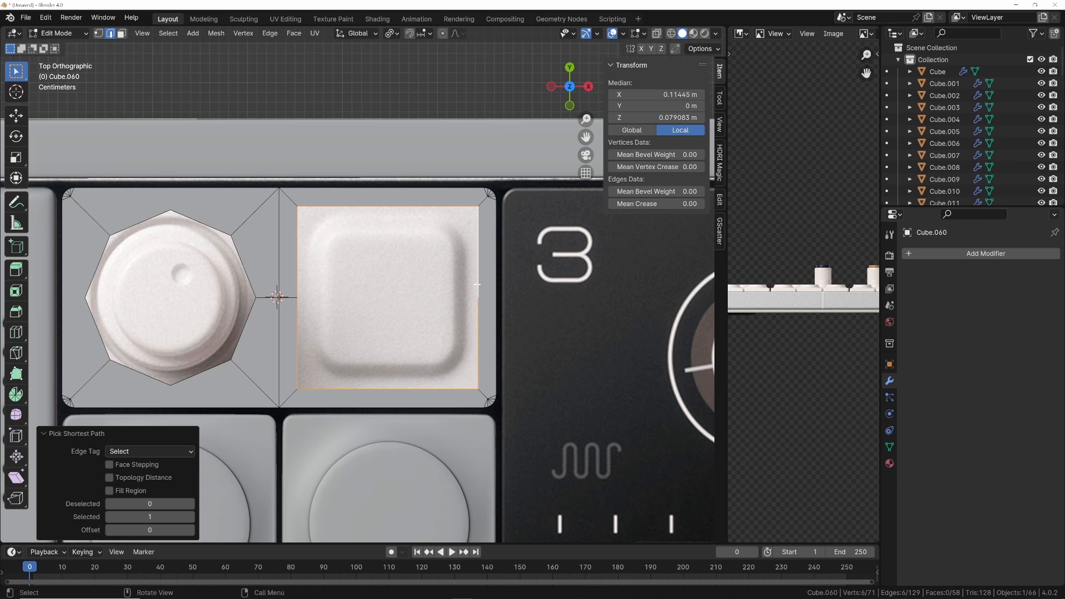
pyautogui.scroll(1, 477, 283)
pyautogui.press('f')
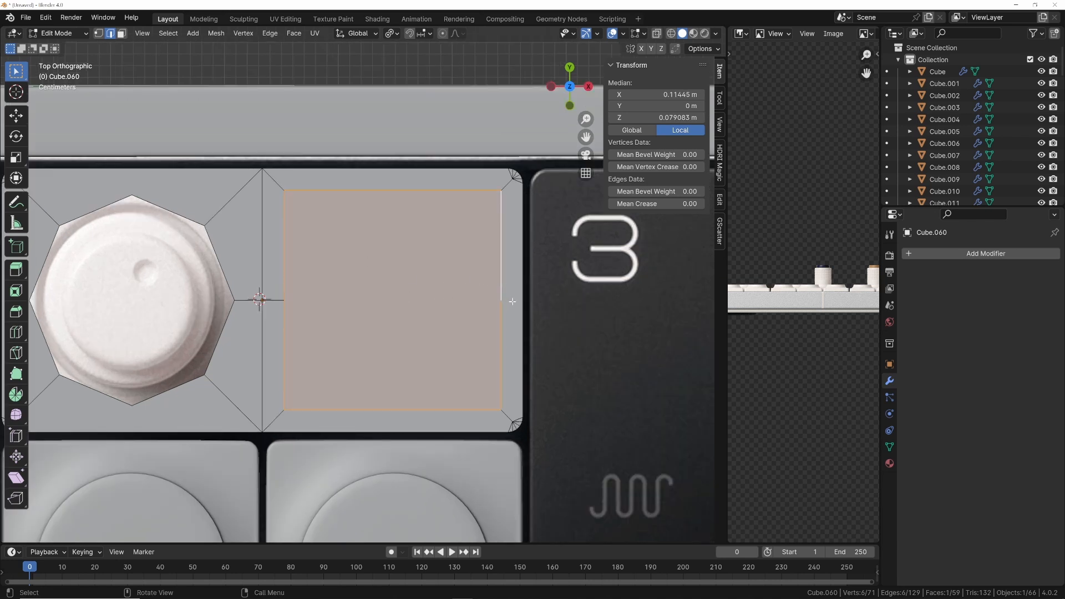
# Inset the new square face by about 0.024 m to outline the button
pyautogui.moveTo(472, 310); pyautogui.dragTo(511, 299, button='middle')
pyautogui.press('i')
pyautogui.click(491, 305)
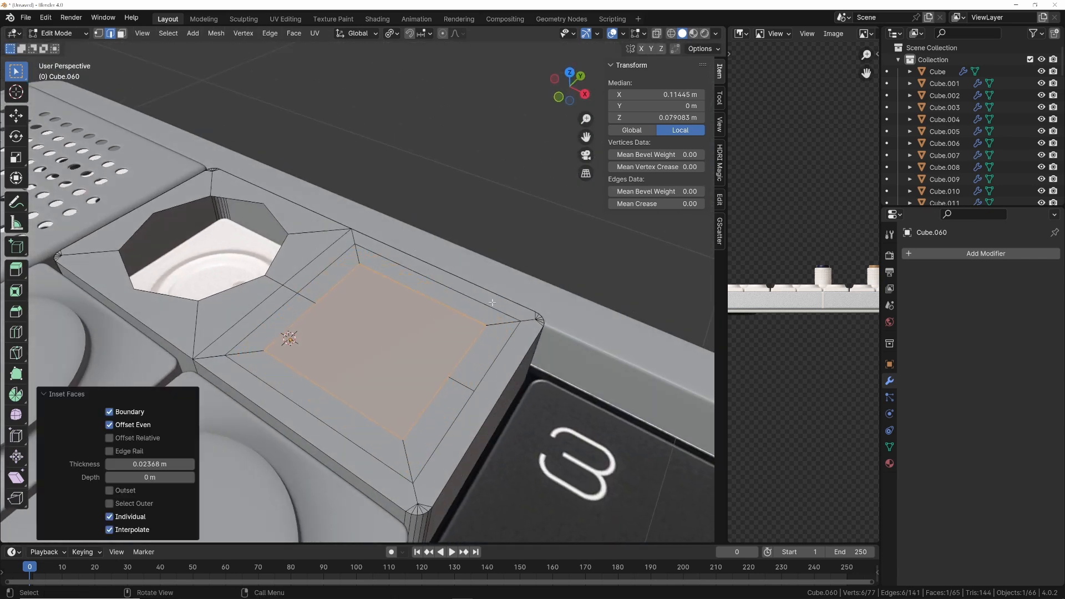
pyautogui.hotkey('ctrl', 'e')
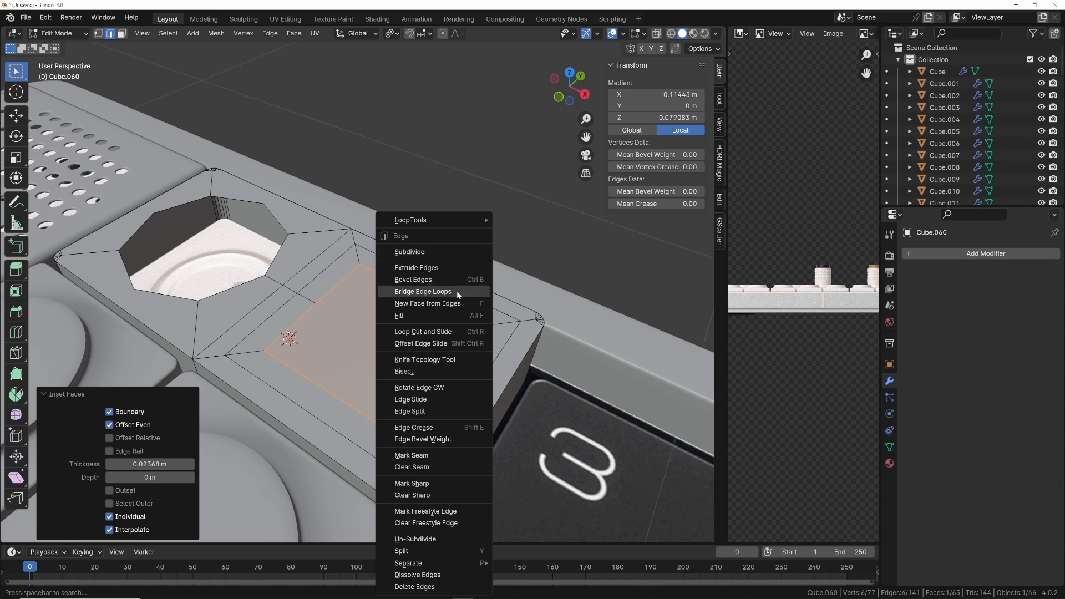
pyautogui.press('Escape')
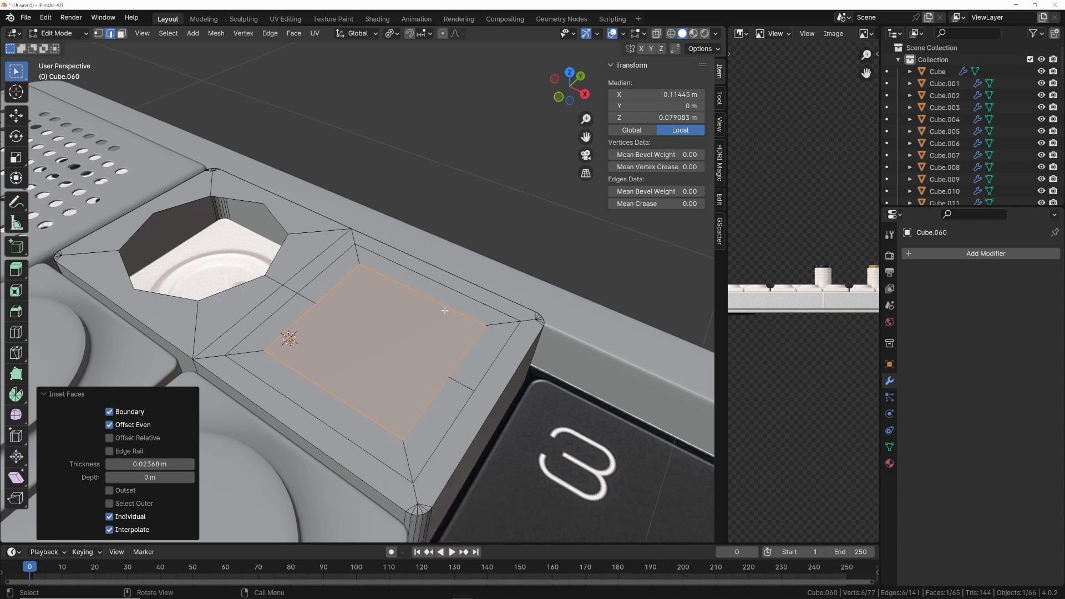
# Extrude the inner square face along its normal about 0.016 m upward to raise the button, and switch to edge selection
pyautogui.press('3')
pyautogui.rightClick(417, 324)
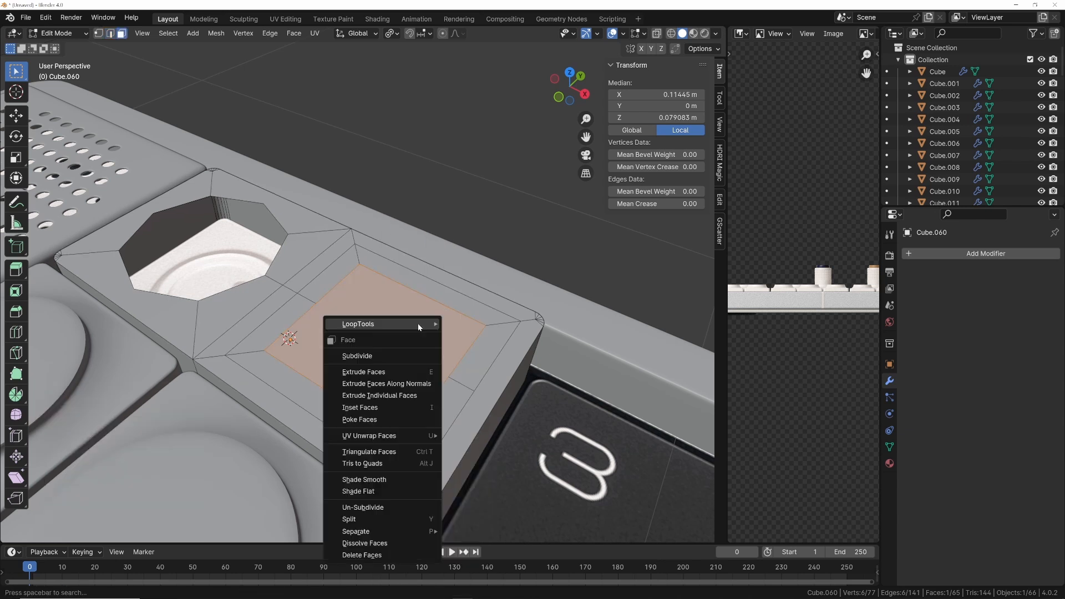
pyautogui.click(412, 384)
pyautogui.click(376, 366)
pyautogui.press('Tab')
pyautogui.moveTo(376, 366); pyautogui.dragTo(409, 378, button='middle')
pyautogui.press('Tab')
pyautogui.press('2')
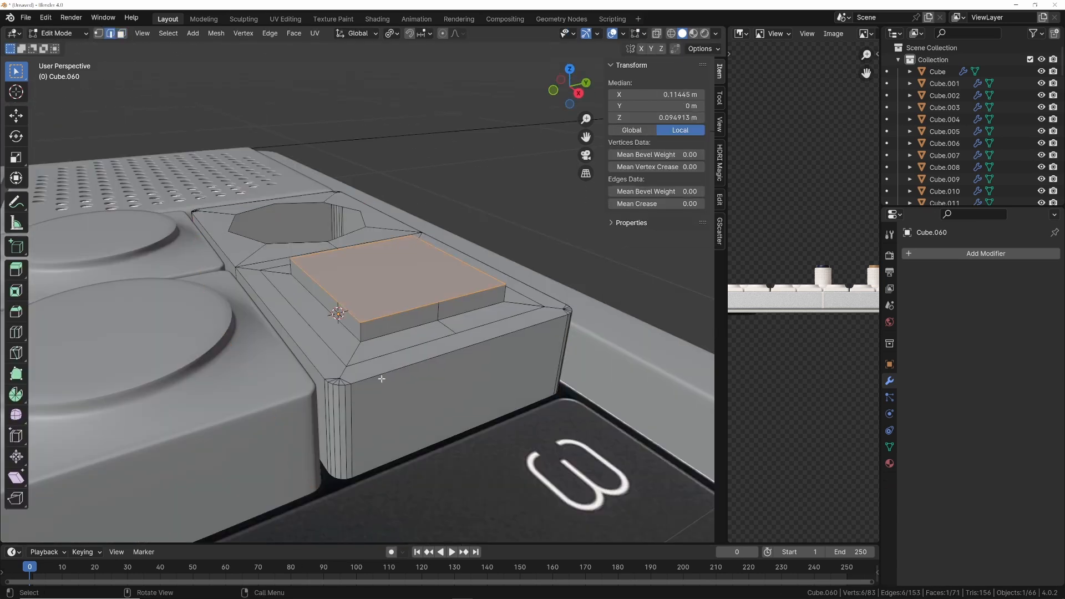
# Select the panel block's top border edges and bevel them about 0.005 m with 5 segments
pyautogui.keyDown('alt'); pyautogui.click(382, 378); pyautogui.keyUp('alt')
pyautogui.moveTo(281, 311); pyautogui.dragTo(149, 341, button='middle')
pyautogui.keyDown('ctrl'); pyautogui.click(149, 341); pyautogui.keyUp('ctrl')
pyautogui.keyDown('ctrl'); pyautogui.click(148, 341); pyautogui.keyUp('ctrl')
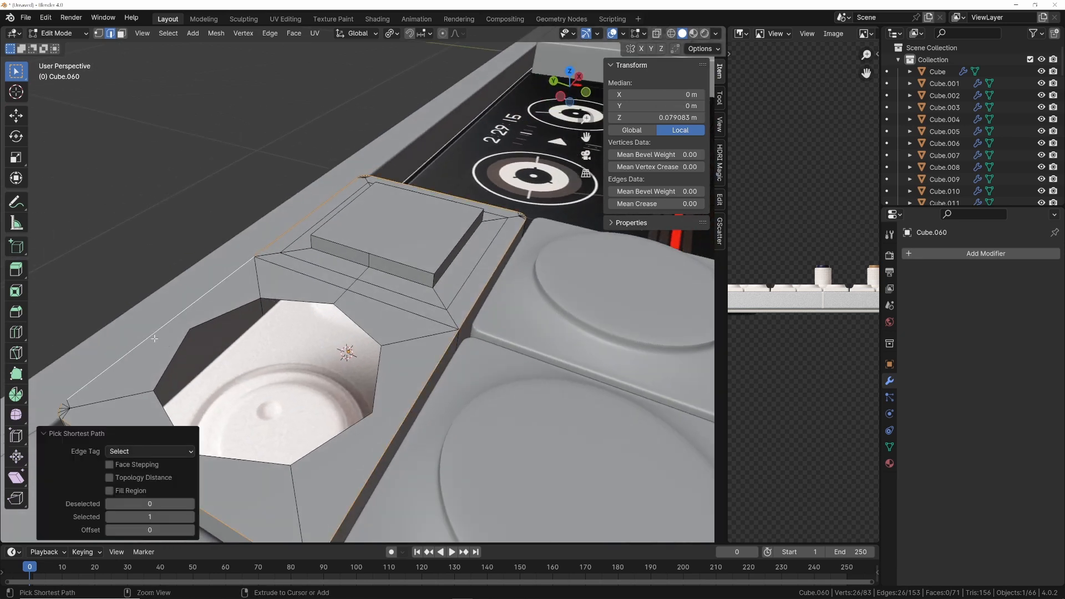
pyautogui.moveTo(238, 316); pyautogui.dragTo(181, 276, button='middle')
pyautogui.moveTo(389, 310); pyautogui.dragTo(341, 330, button='middle')
pyautogui.hotkey('ctrl', 'b')
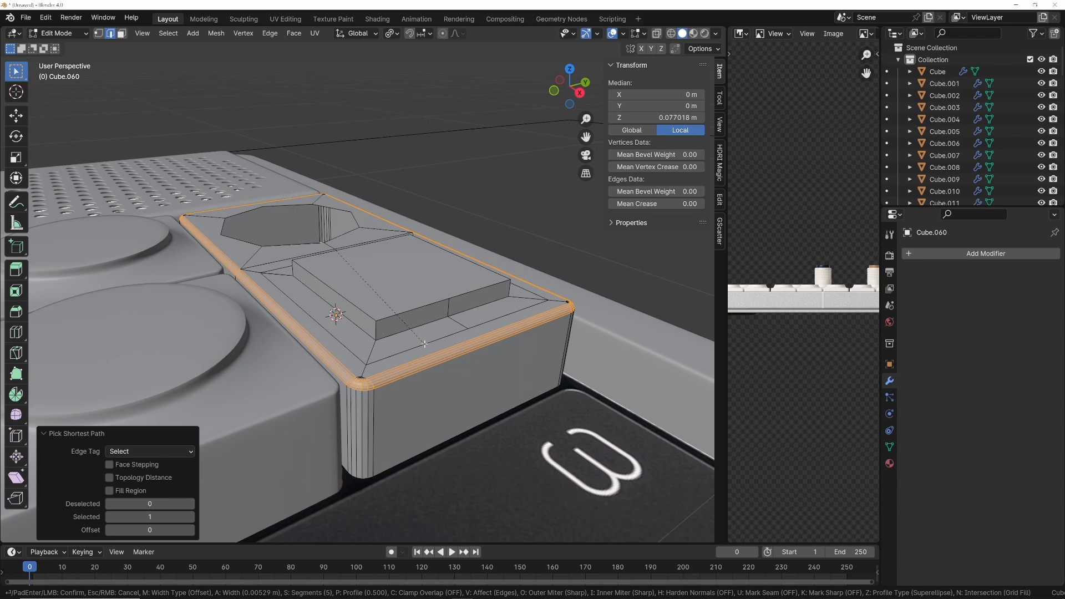
pyautogui.click(424, 344)
pyautogui.moveTo(424, 344); pyautogui.dragTo(354, 410, button='middle')
# Select all vertices along the block's bottom border in a see-through right side view, and switch to edge selection
pyautogui.press('3')
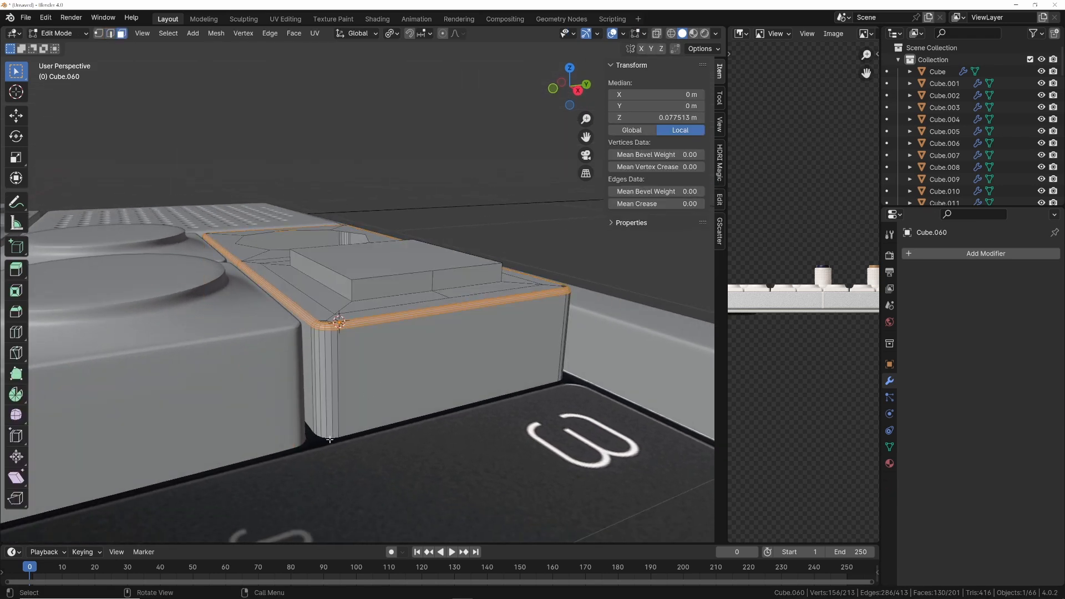
pyautogui.press('KP_3')
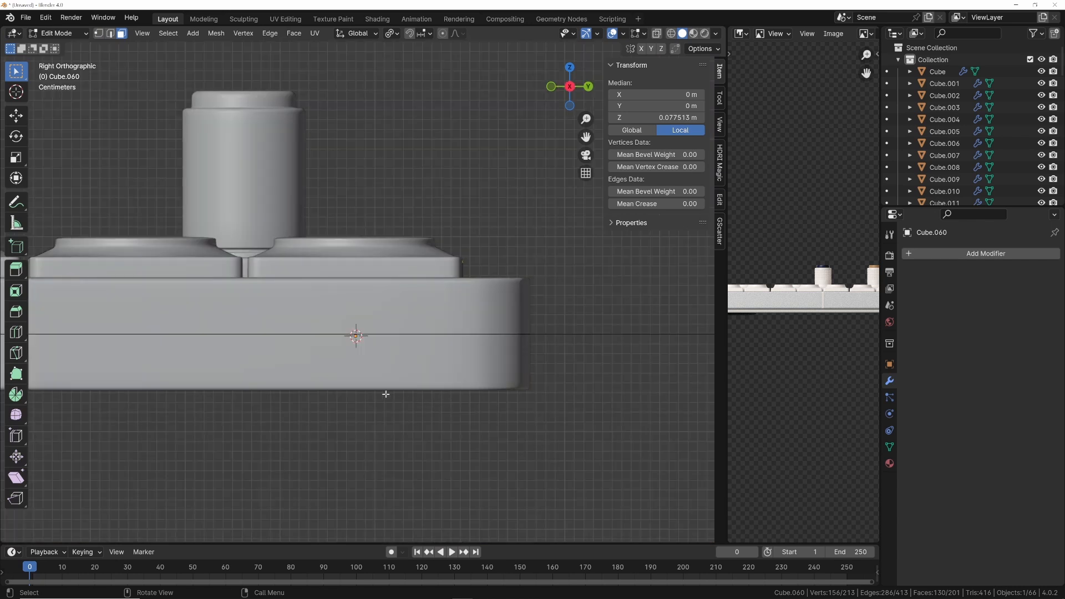
pyautogui.hotkey('alt', 'z')
pyautogui.scroll(1, 379, 394)
pyautogui.keyDown('shift'); pyautogui.moveTo(366, 400); pyautogui.dragTo(375, 372, button='middle'); pyautogui.keyUp('shift')
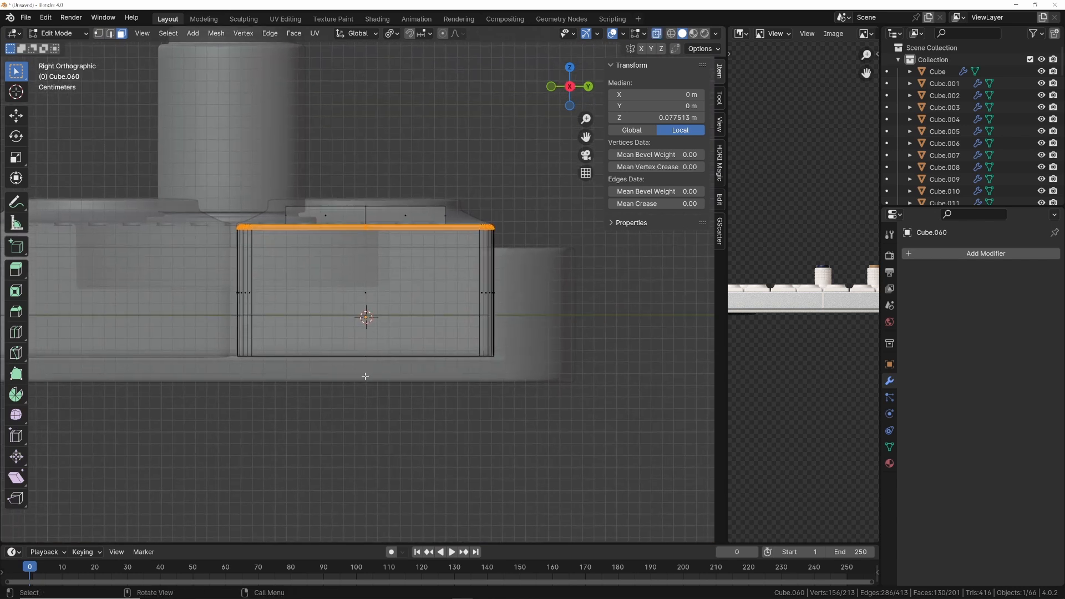
pyautogui.press('1')
pyautogui.hotkey('alt', 'a')
pyautogui.press('c')
pyautogui.moveTo(239, 333); pyautogui.dragTo(225, 357)
pyautogui.moveTo(488, 339); pyautogui.dragTo(523, 352)
pyautogui.press('Escape')
pyautogui.moveTo(523, 352)
pyautogui.mouseDown(button='middle')
pyautogui.moveTo(423, 384)
pyautogui.moveTo(486, 346)
pyautogui.mouseUp(button='middle')
pyautogui.press('2')
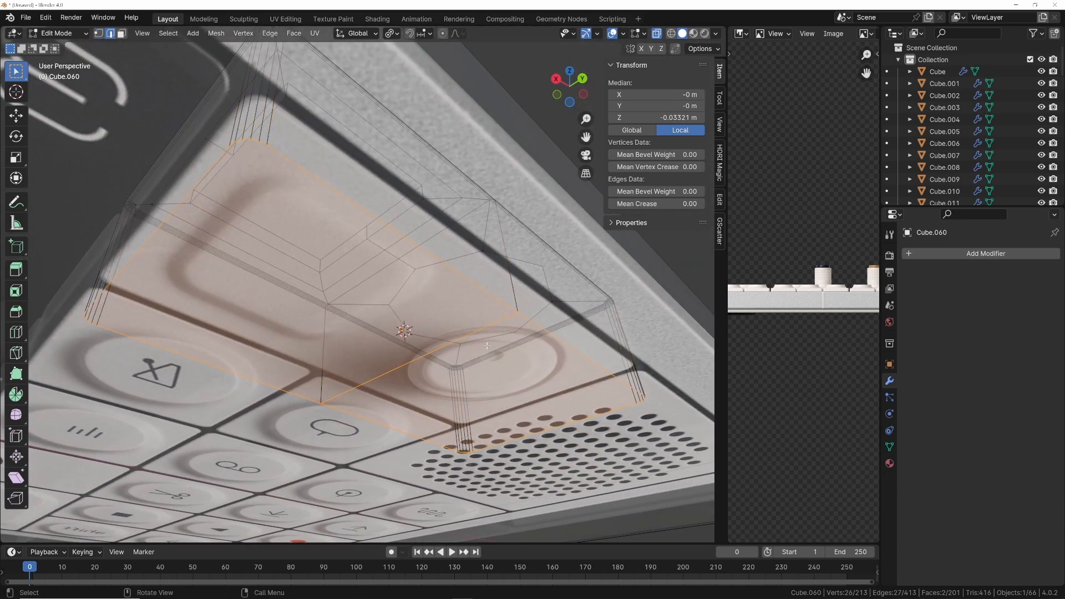
# Deselect the edge crossing the block's underside and bevel the bottom border edges about 0.006 m with 5 segments
pyautogui.press('x')
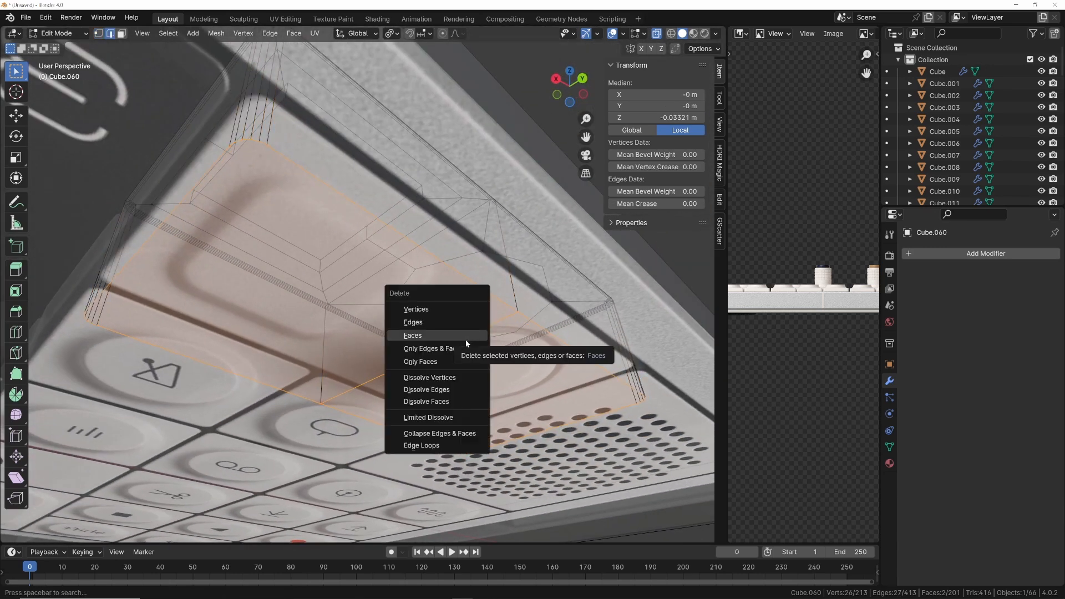
pyautogui.press('Escape')
pyautogui.press('c')
pyautogui.middleClick(442, 357)
pyautogui.press('Escape')
pyautogui.hotkey('ctrl', 'b')
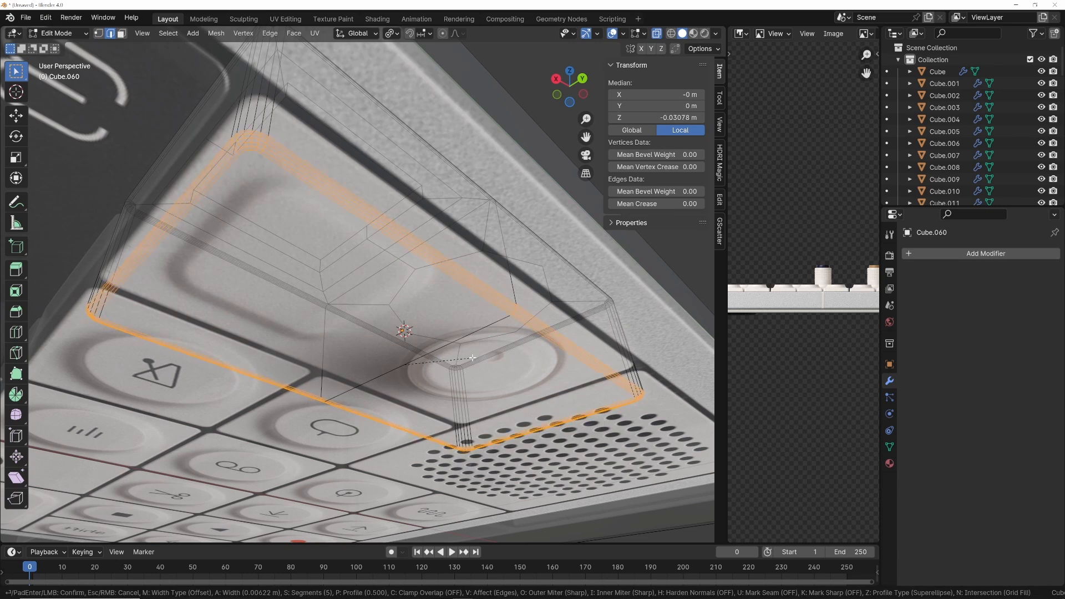
pyautogui.click(467, 356)
# Return to object mode with solid display and add a Subdivision modifier at level 3 to the panel block
pyautogui.press('Tab')
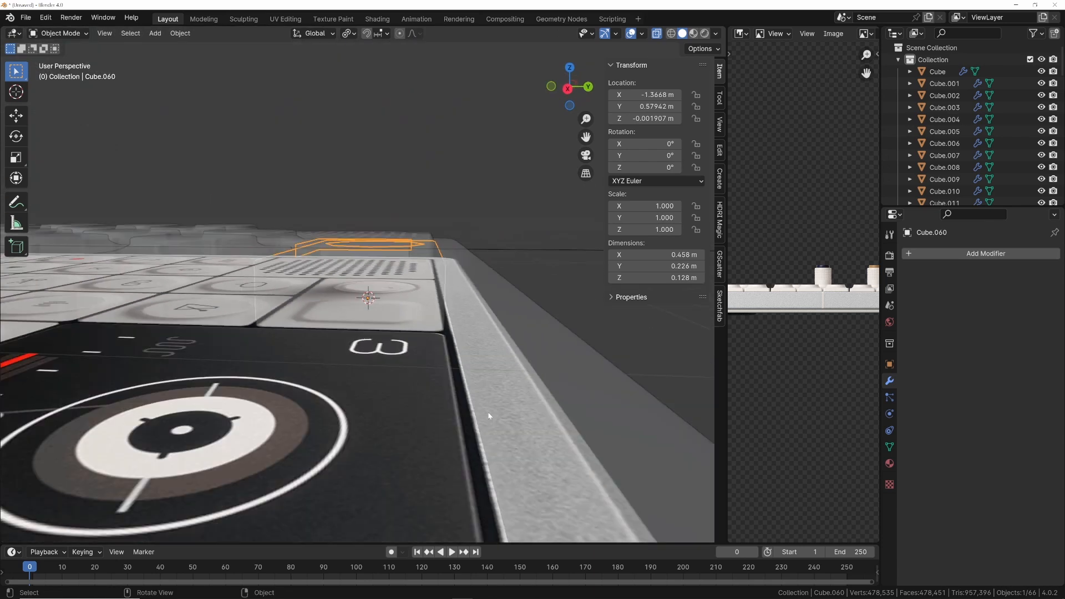
pyautogui.moveTo(489, 415); pyautogui.dragTo(454, 392, button='middle')
pyautogui.scroll(-1, 440, 381)
pyautogui.scroll(2, 440, 382)
pyautogui.hotkey('alt', 'z')
pyautogui.scroll(1, 454, 392)
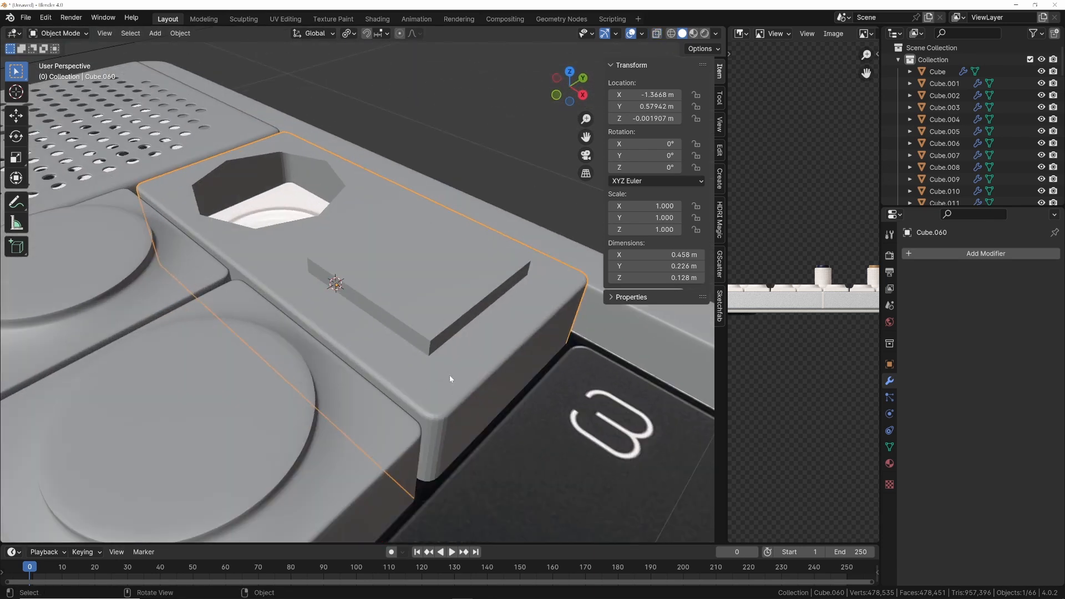
pyautogui.hotkey('ctrl', '2')
pyautogui.moveTo(410, 286); pyautogui.dragTo(427, 307, button='middle')
# Compare the square button's outline with the top reference image, using see-through display in edit mode
pyautogui.press('KP_7')
pyautogui.scroll(1, 425, 288)
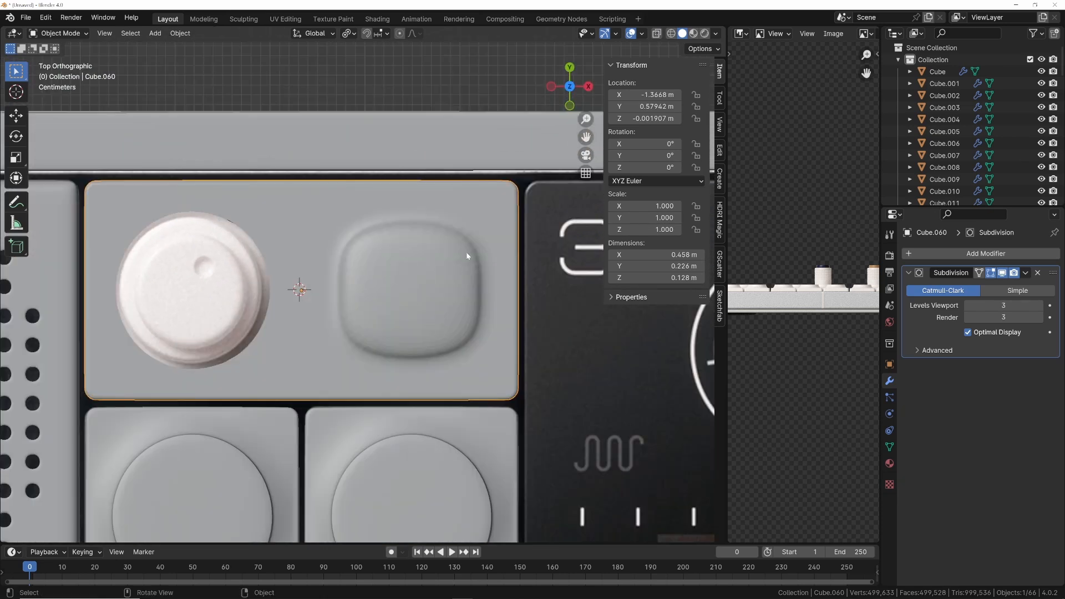
pyautogui.scroll(3, 466, 256)
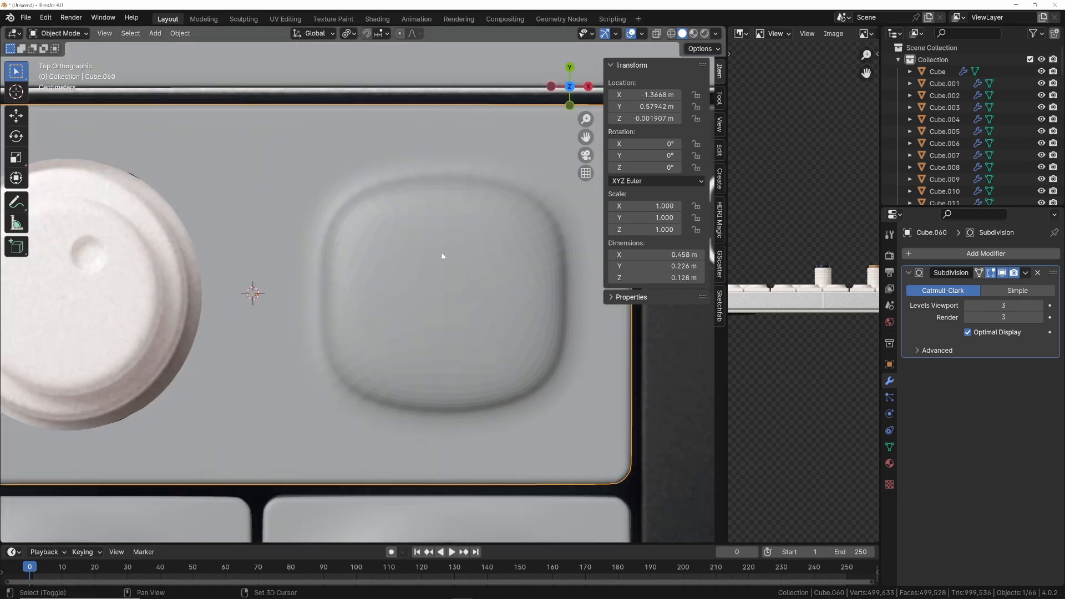
pyautogui.keyDown('shift'); pyautogui.moveTo(459, 254); pyautogui.dragTo(332, 269, button='middle'); pyautogui.keyUp('shift')
pyautogui.press('Tab')
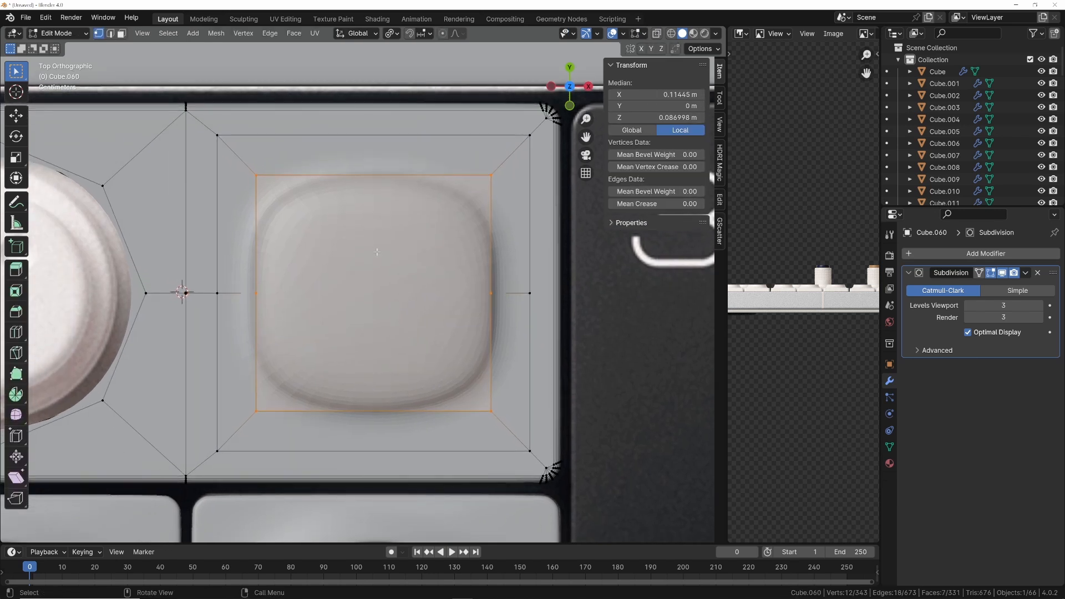
pyautogui.hotkey('alt', 'z')
pyautogui.press('c')
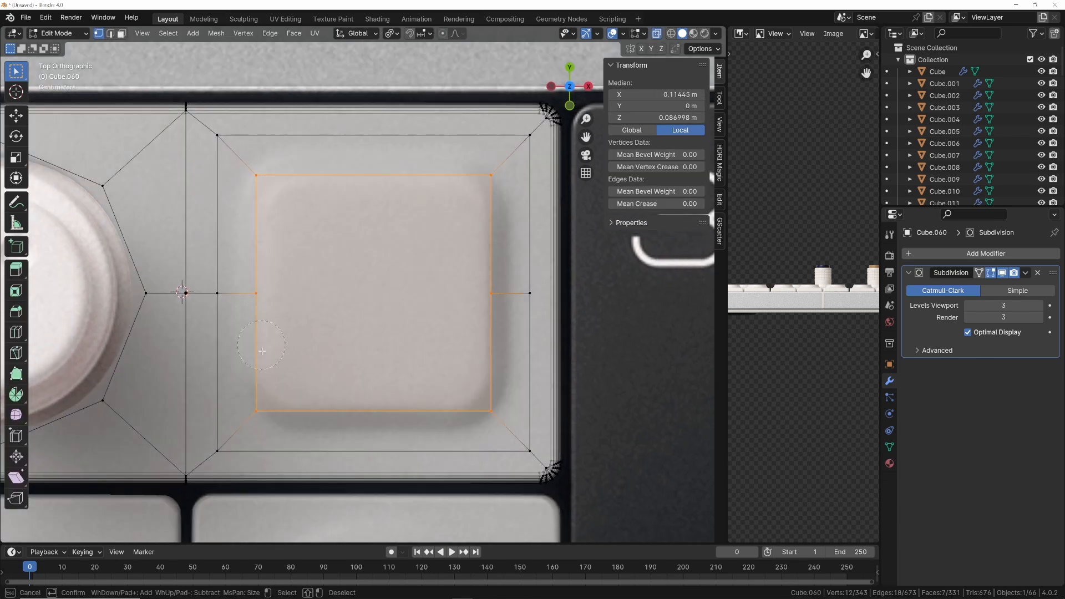
pyautogui.press('Escape')
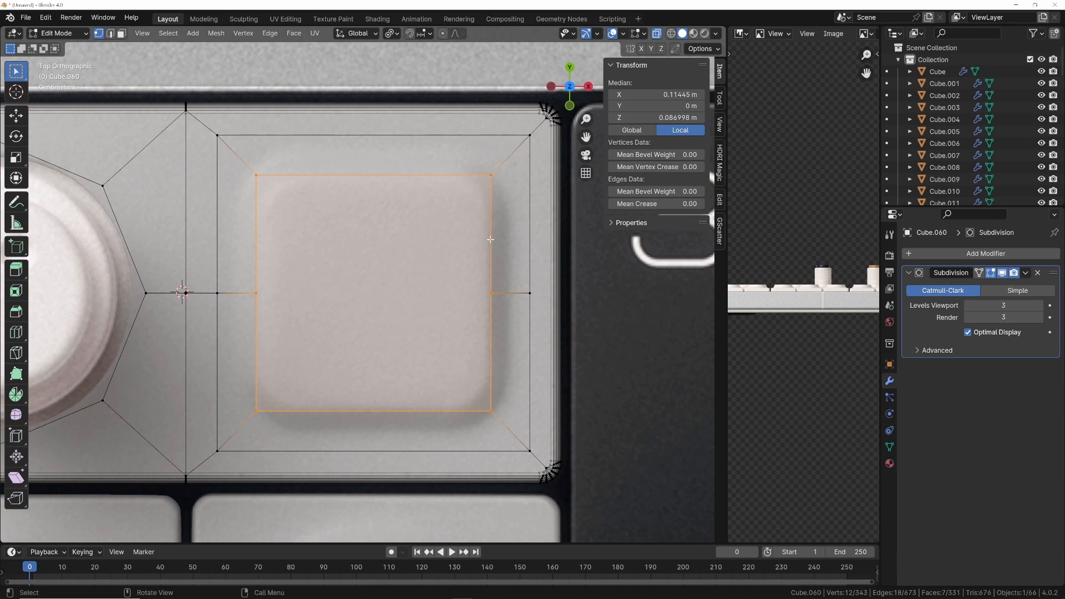
pyautogui.scroll(-1, 490, 239)
pyautogui.hotkey('alt', 'z')
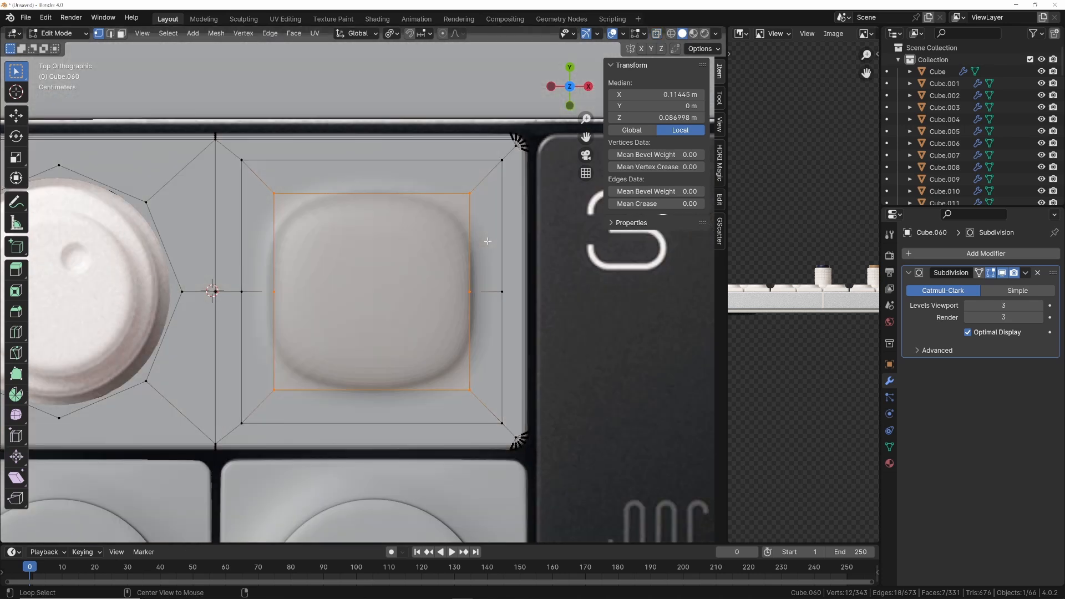
# Scale the square button's selected geometry along X to about 0.93 and return to object mode
pyautogui.scroll(1, 508, 242)
pyautogui.press('s')
pyautogui.press('x')
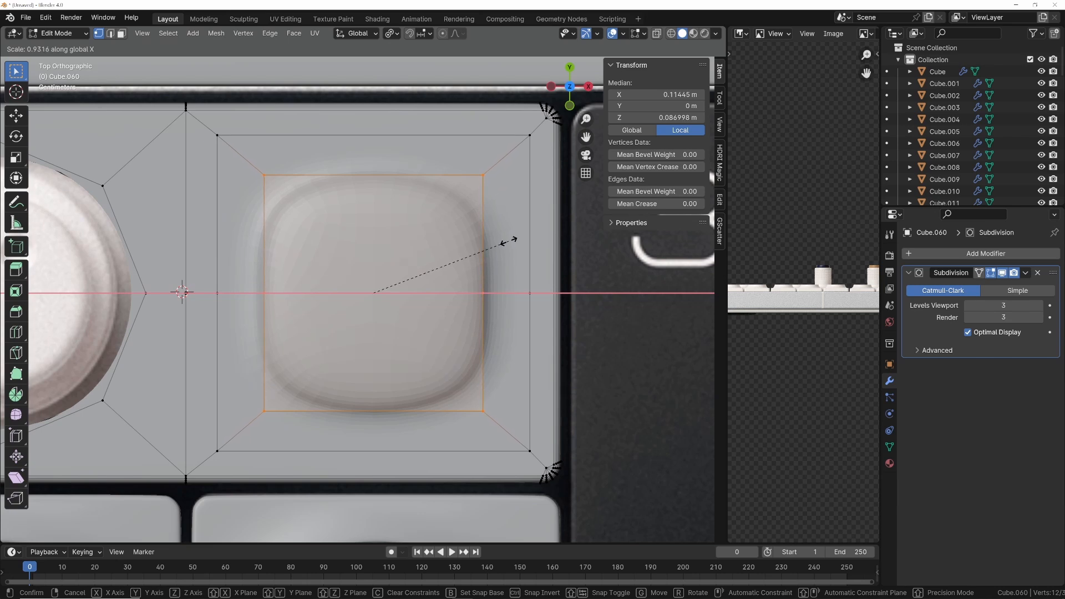
pyautogui.click(504, 243)
pyautogui.scroll(-1, 506, 243)
pyautogui.press('Tab')
# Add a loop cut around the middle of the square button's side walls
pyautogui.moveTo(502, 246); pyautogui.dragTo(404, 223, button='middle')
pyautogui.press('Tab')
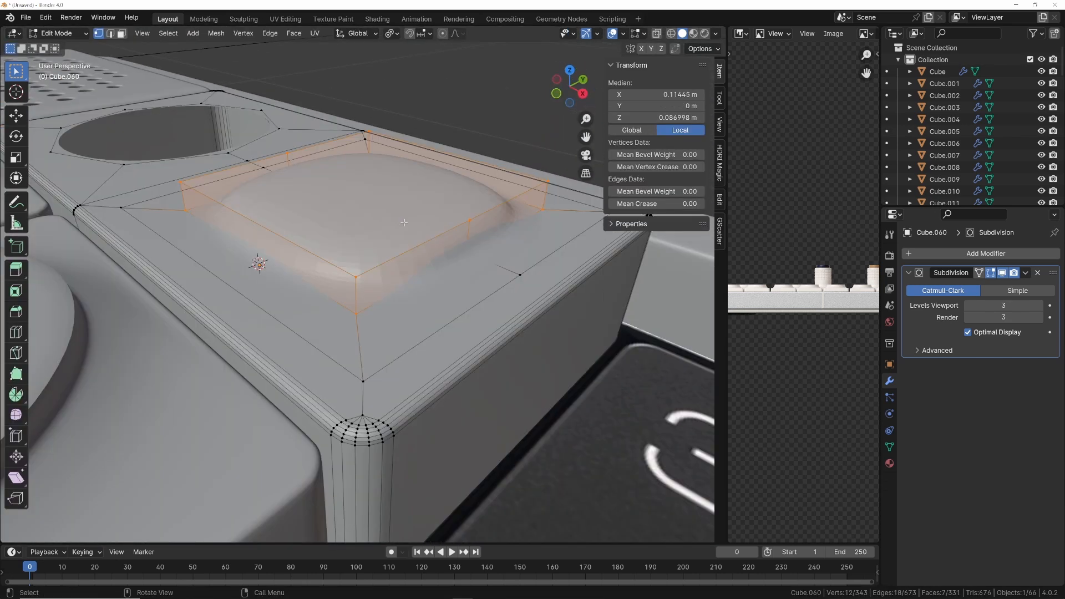
pyautogui.hotkey('ctrl', 'r')
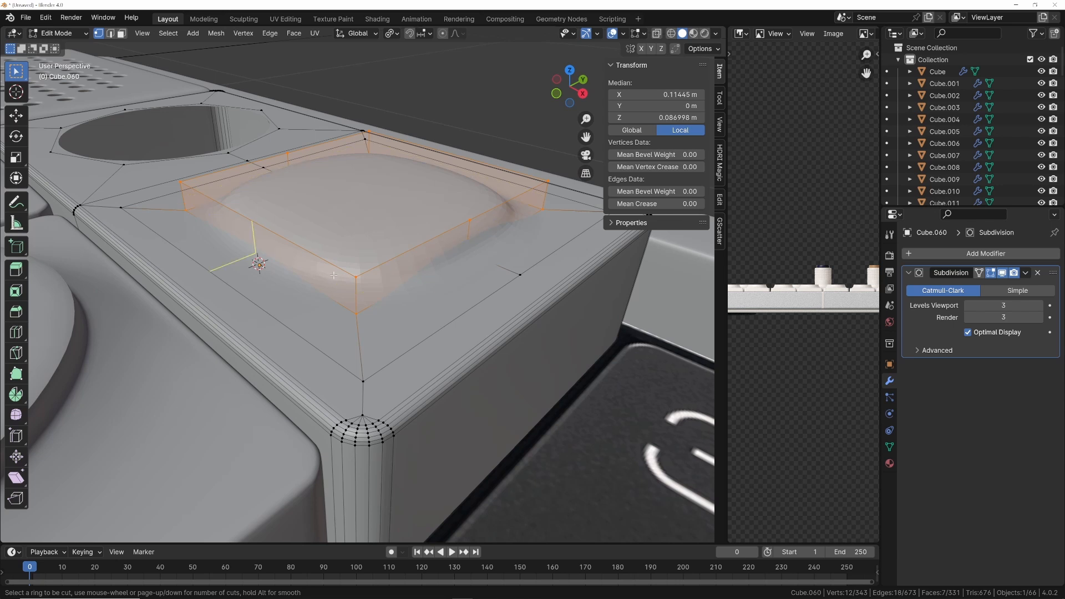
pyautogui.click(349, 281)
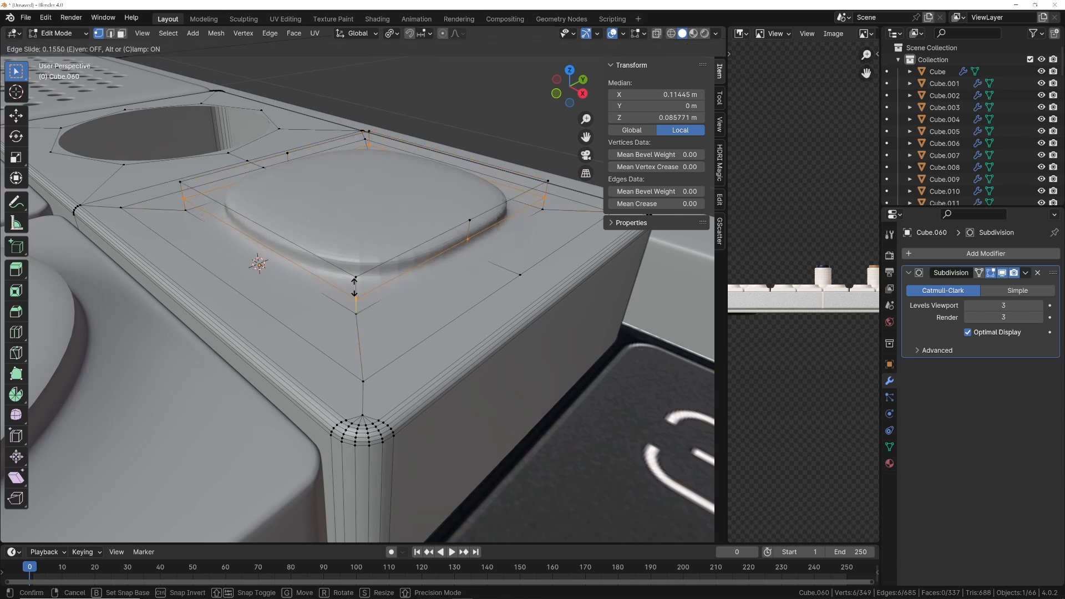
pyautogui.click(355, 287)
pyautogui.moveTo(371, 302); pyautogui.dragTo(395, 265, button='middle')
# Select the edge loop at the square button's base and scale it outward by about 1.17
pyautogui.press('2')
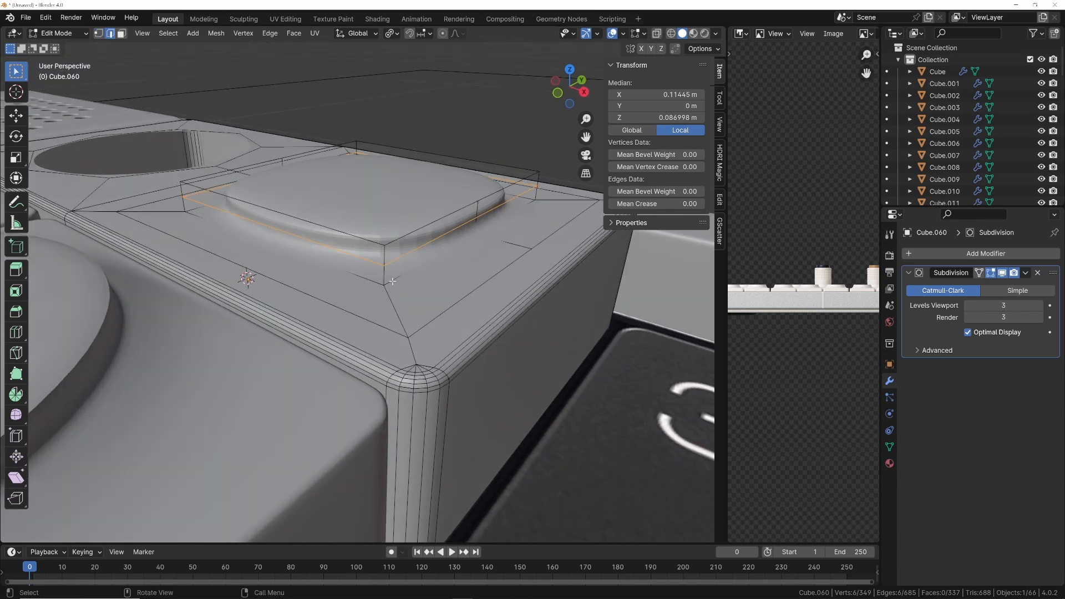
pyautogui.press('`')
pyautogui.click(398, 261)
pyautogui.press('s')
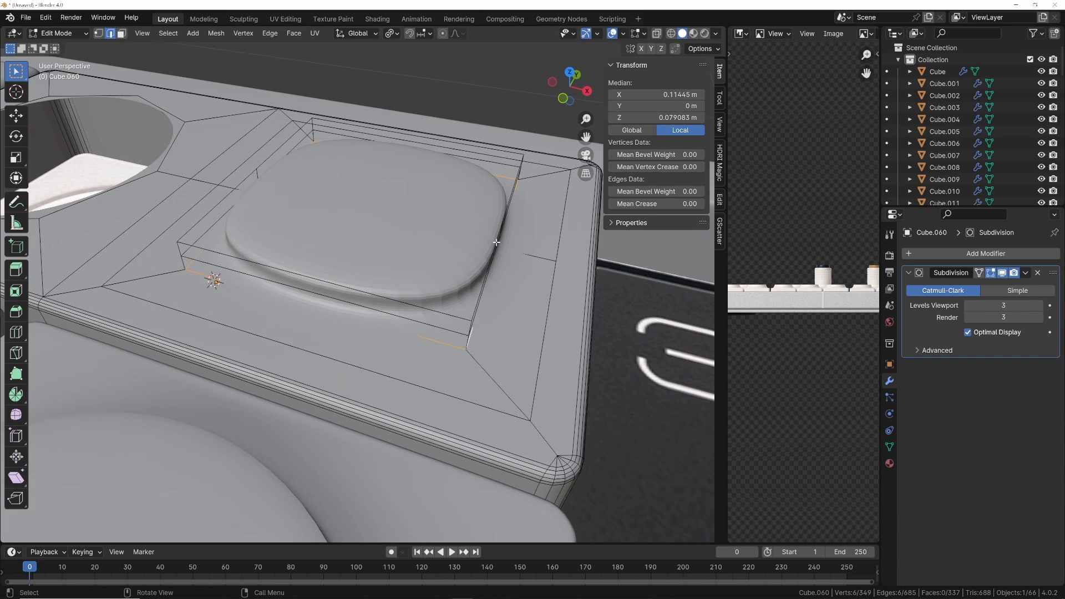
pyautogui.press('s')
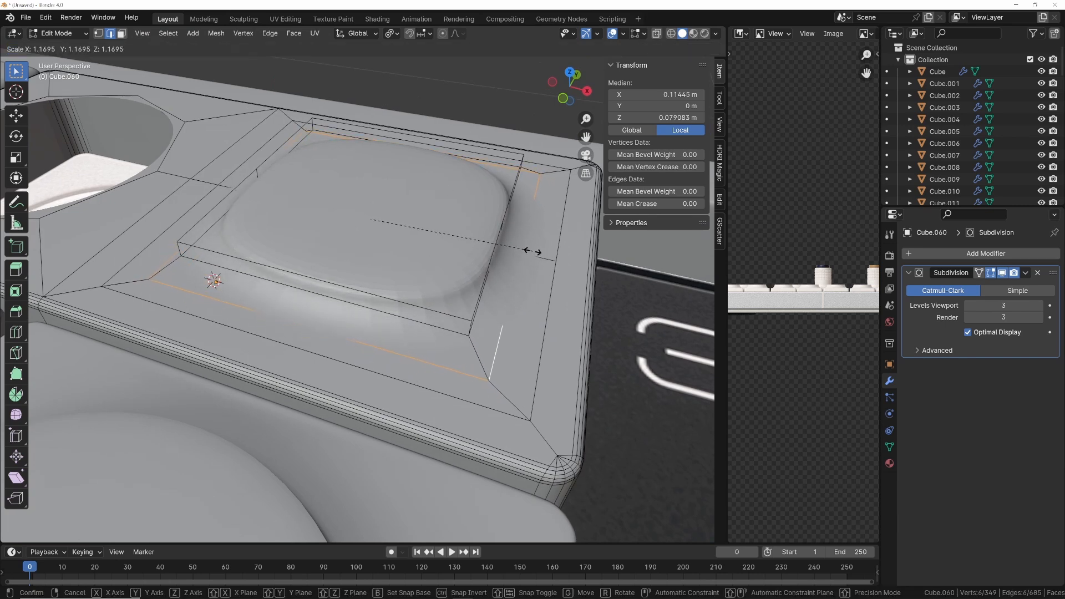
pyautogui.click(525, 254)
# Shade the panel block smooth with Auto Smooth at 30° in object mode, viewed from the top
pyautogui.press('`')
pyautogui.click(514, 228)
pyautogui.press('Tab')
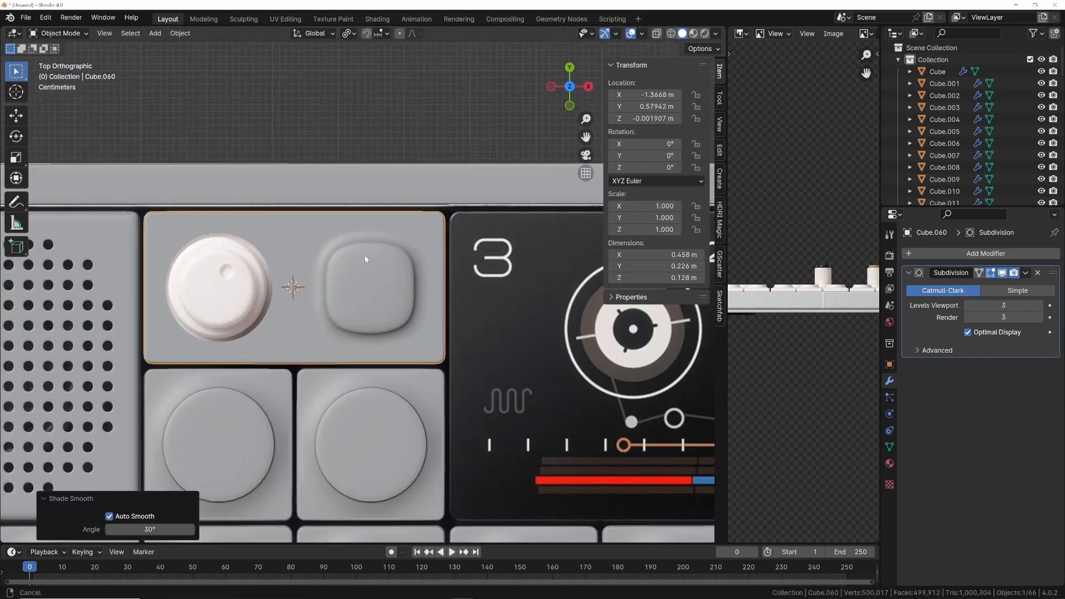
pyautogui.keyDown('shift'); pyautogui.moveTo(332, 274); pyautogui.dragTo(473, 278, button='middle'); pyautogui.keyUp('shift')
# Select the rim edges of the knob hole and extrude them about 0.033 m down along Z
pyautogui.press('Tab')
pyautogui.click(430, 228)
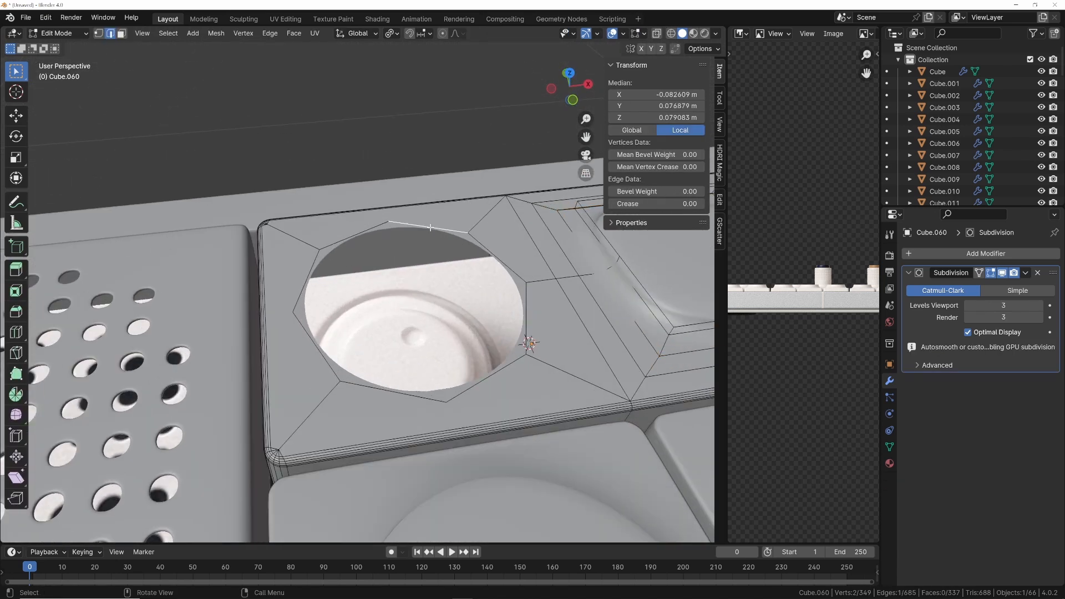
pyautogui.keyDown('alt'); pyautogui.click(429, 228); pyautogui.keyUp('alt')
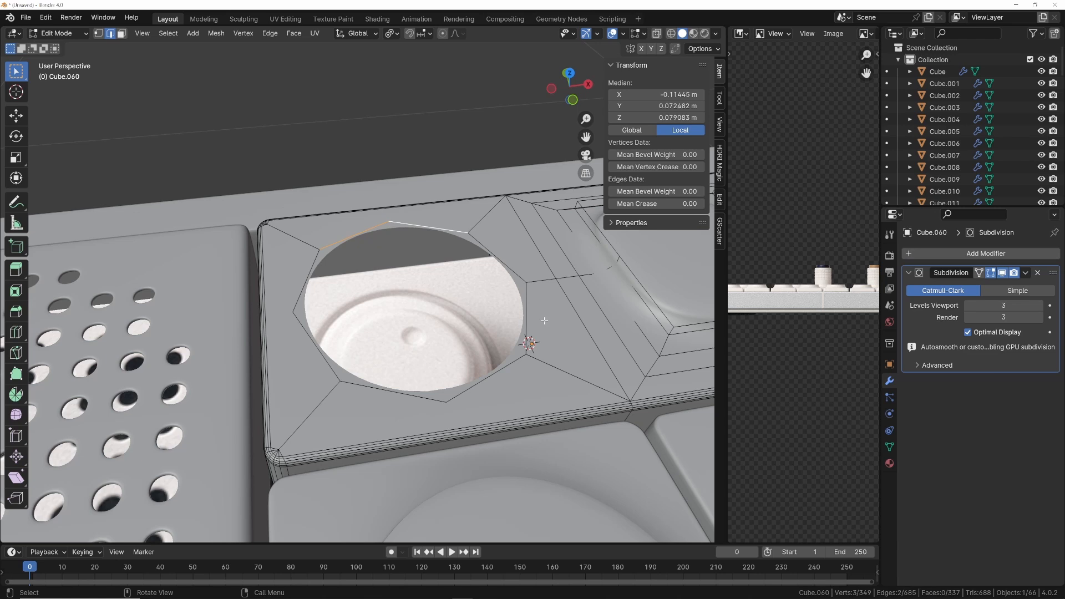
pyautogui.keyDown('ctrl'); pyautogui.click(523, 345); pyautogui.keyUp('ctrl')
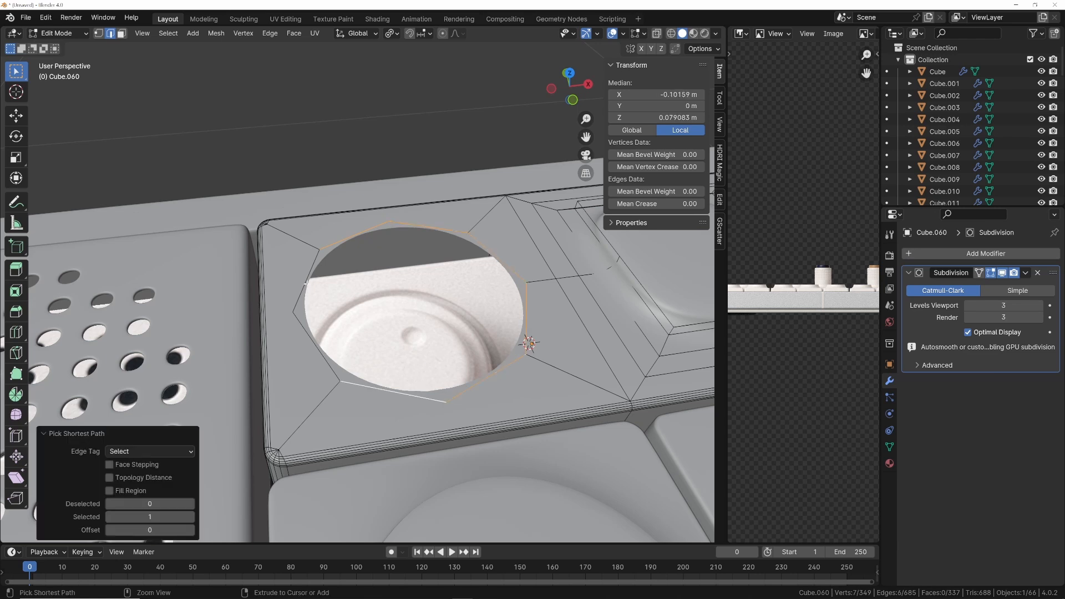
pyautogui.keyDown('ctrl'); pyautogui.click(305, 283); pyautogui.keyUp('ctrl')
pyautogui.moveTo(306, 283); pyautogui.dragTo(368, 285, button='middle')
pyautogui.rightClick(368, 285)
pyautogui.press('Escape')
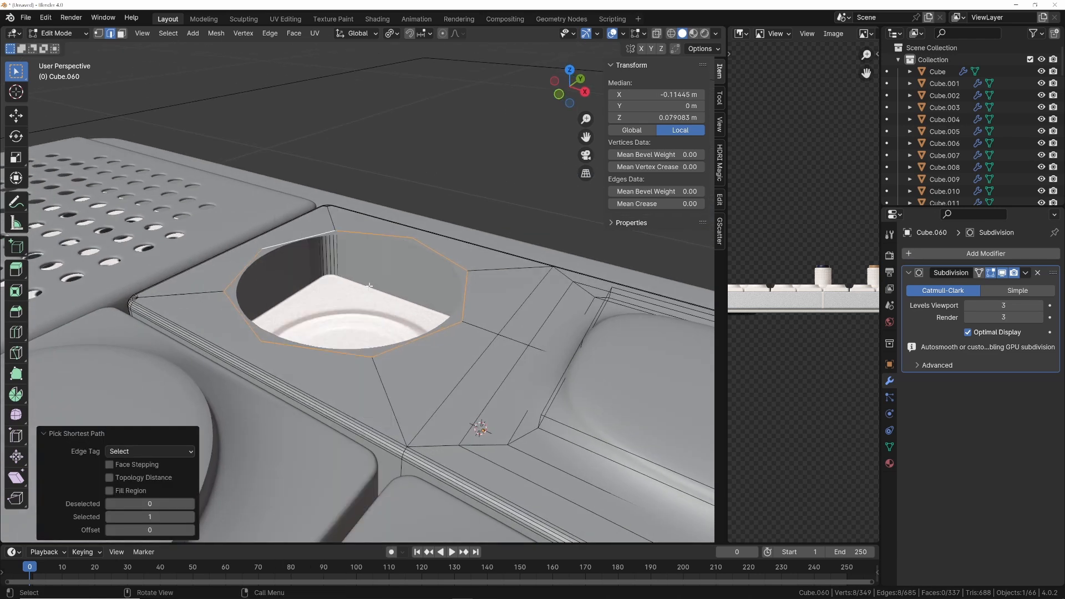
pyautogui.press('g')
pyautogui.press('z')
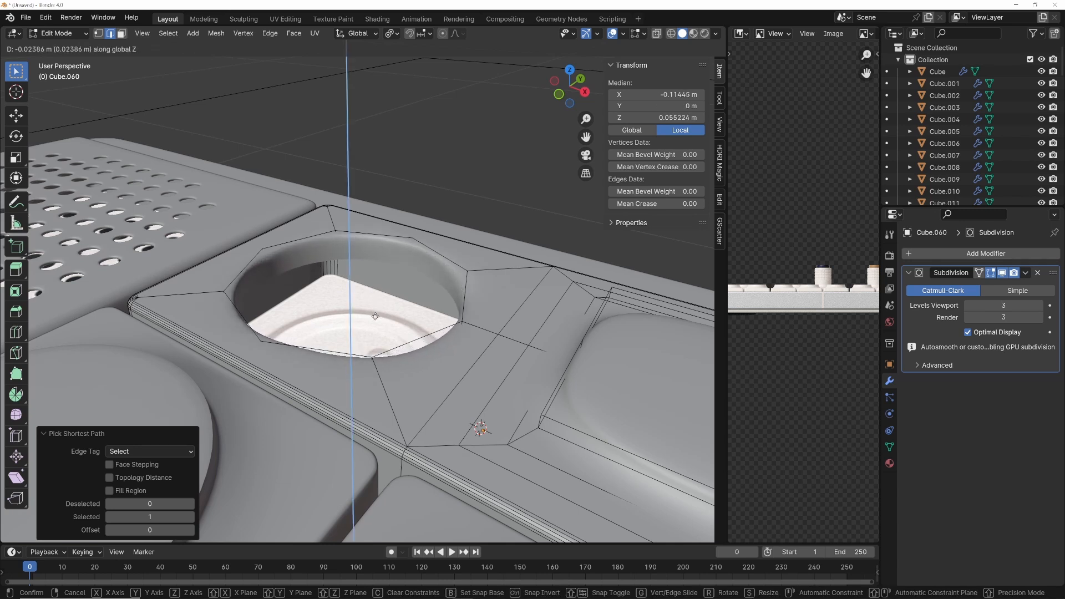
pyautogui.click(382, 325)
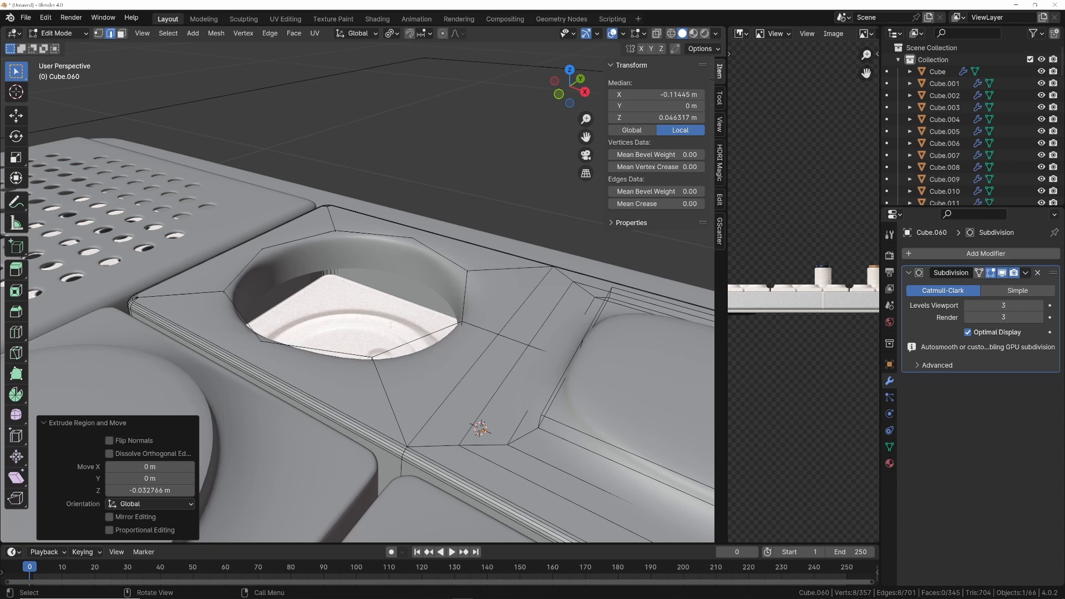
# Extrude the knob hole's lower edge loop, scale it inward to about 0.8, and fill it with a face
pyautogui.press('1')
pyautogui.press('e')
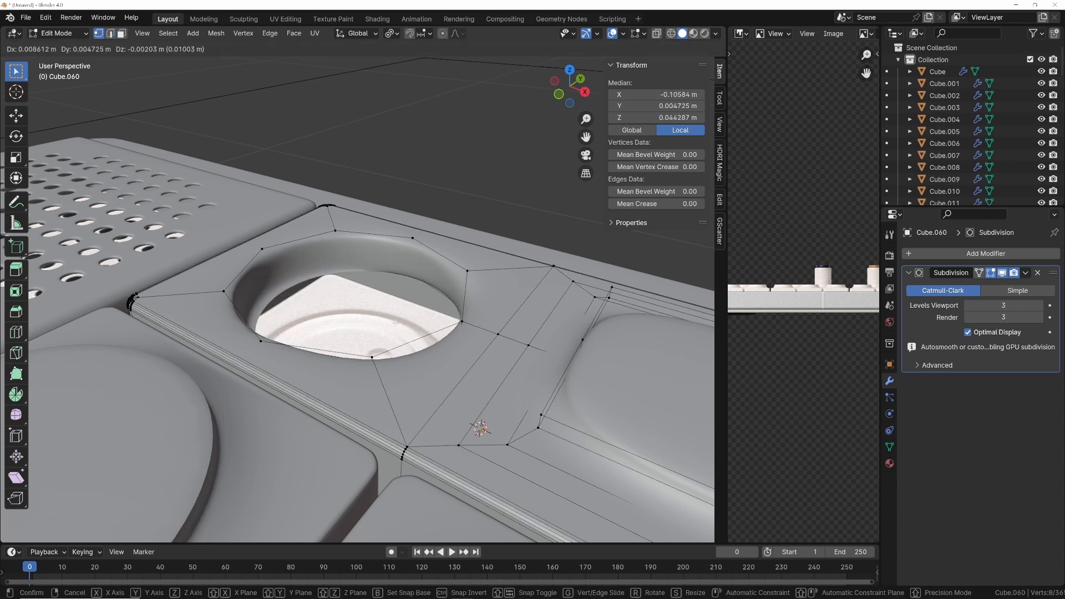
pyautogui.press('Escape')
pyautogui.press('s')
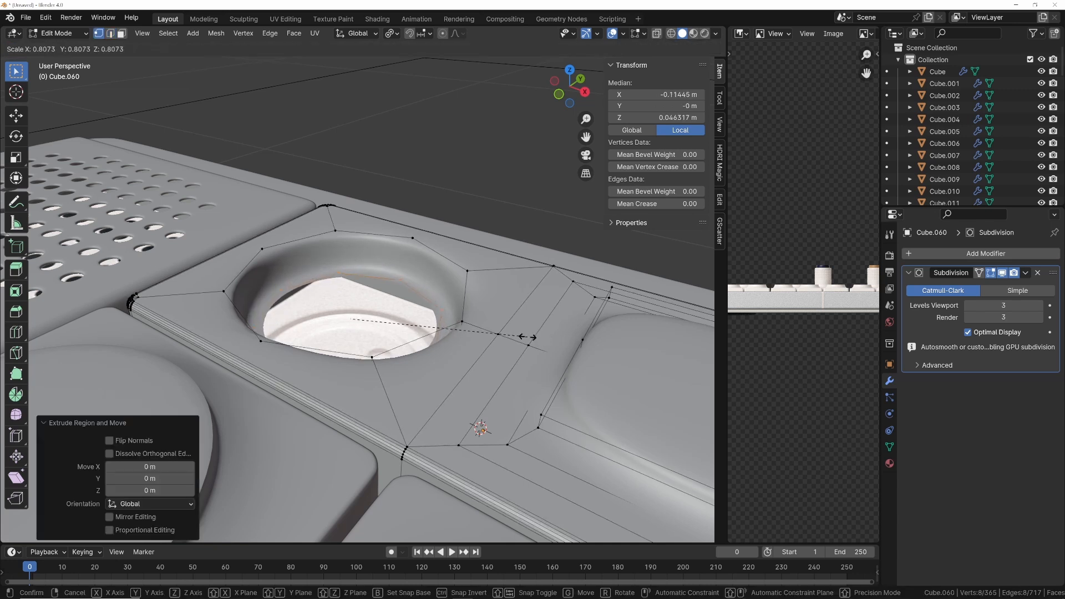
pyautogui.click(541, 336)
pyautogui.press('f')
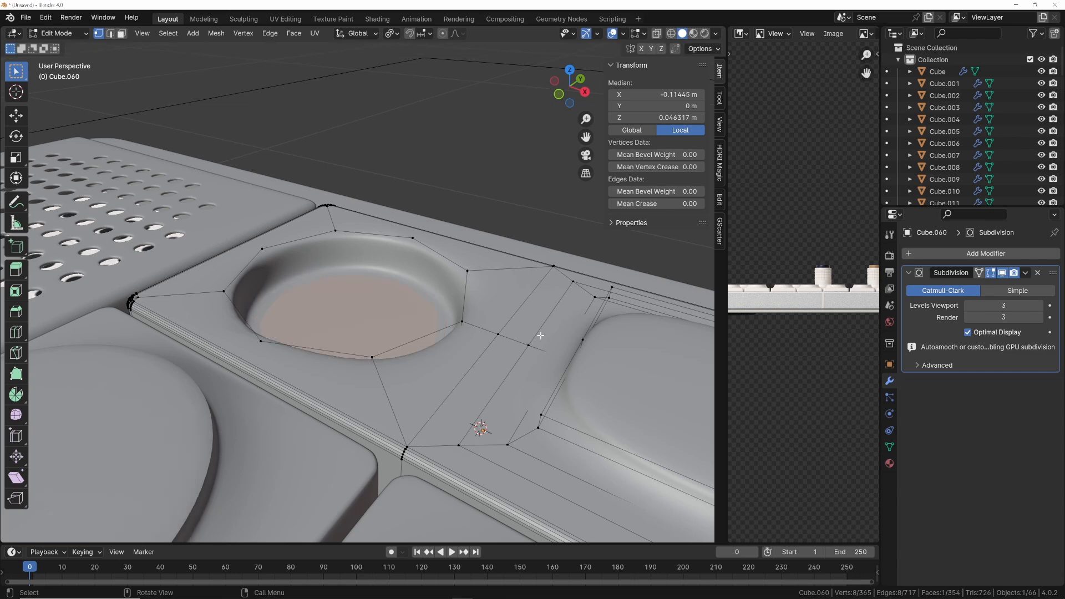
# Return to object mode, deselect the panel block, and unhide the knob over its recess
pyautogui.press('Tab')
pyautogui.press('KP_7')
pyautogui.scroll(-6, 497, 269)
pyautogui.moveTo(450, 333); pyautogui.dragTo(395, 245, button='middle')
pyautogui.click(426, 249)
pyautogui.press('KP_7')
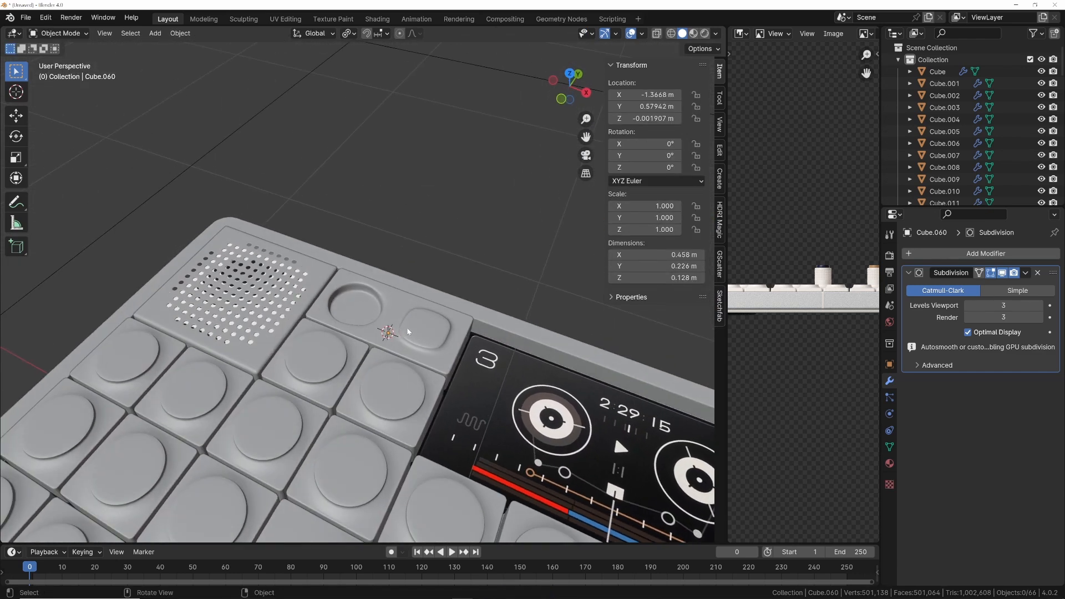
pyautogui.hotkey('alt', 'h')
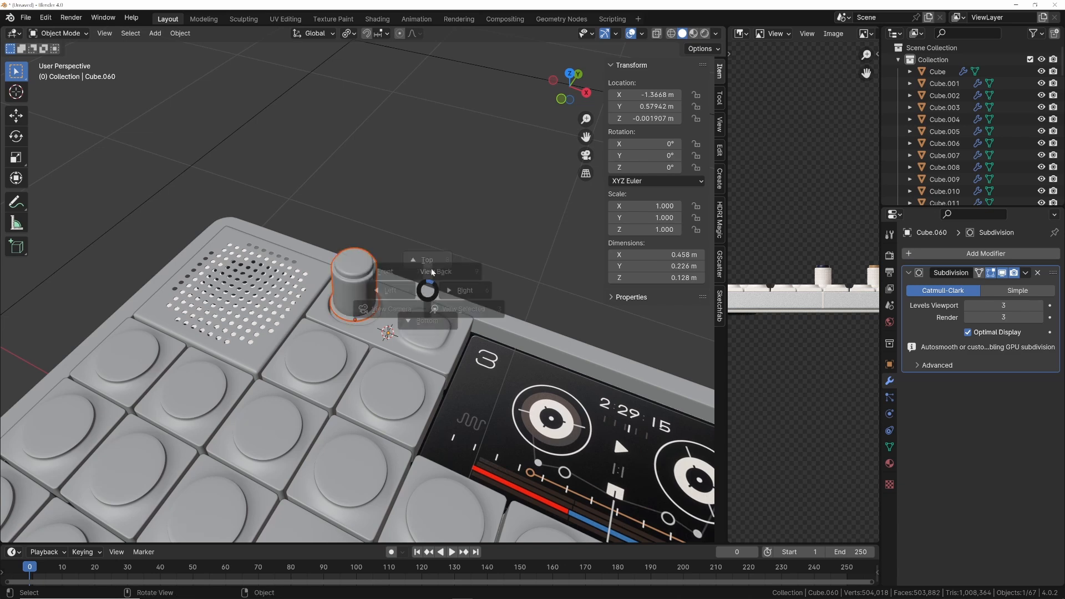
# Select the rim edge loop of the panel block's knob recess and scale it inward to about 0.882
pyautogui.press('KP_7')
pyautogui.scroll(4, 442, 299)
pyautogui.scroll(3, 442, 300)
pyautogui.scroll(-3, 473, 278)
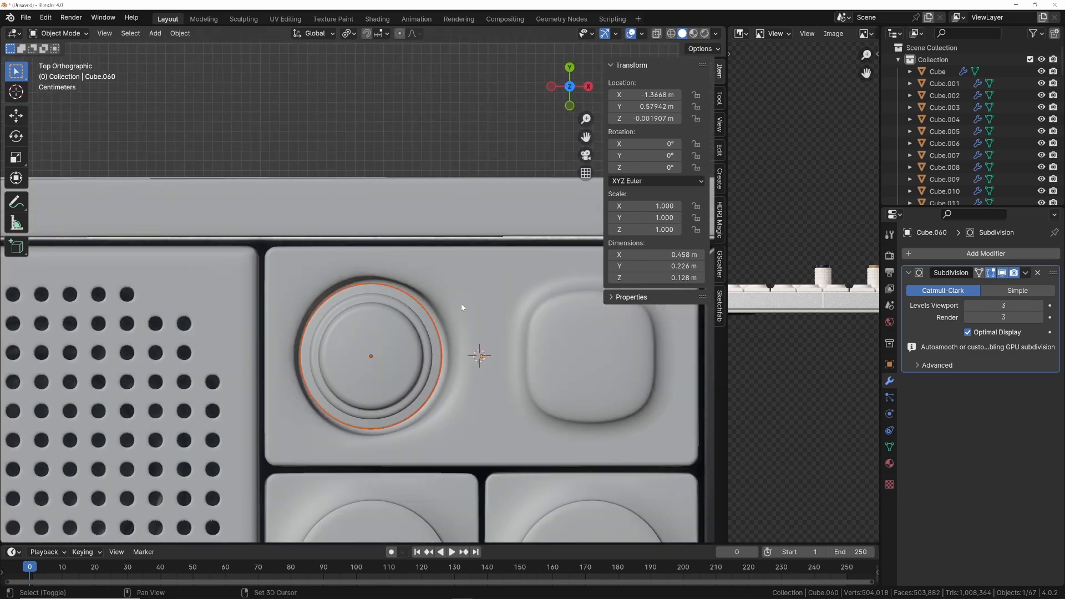
pyautogui.keyDown('shift'); pyautogui.moveTo(461, 304); pyautogui.dragTo(451, 279, button='middle'); pyautogui.keyUp('shift')
pyautogui.hotkey('alt', 'z')
pyautogui.hotkey('alt', 'z')
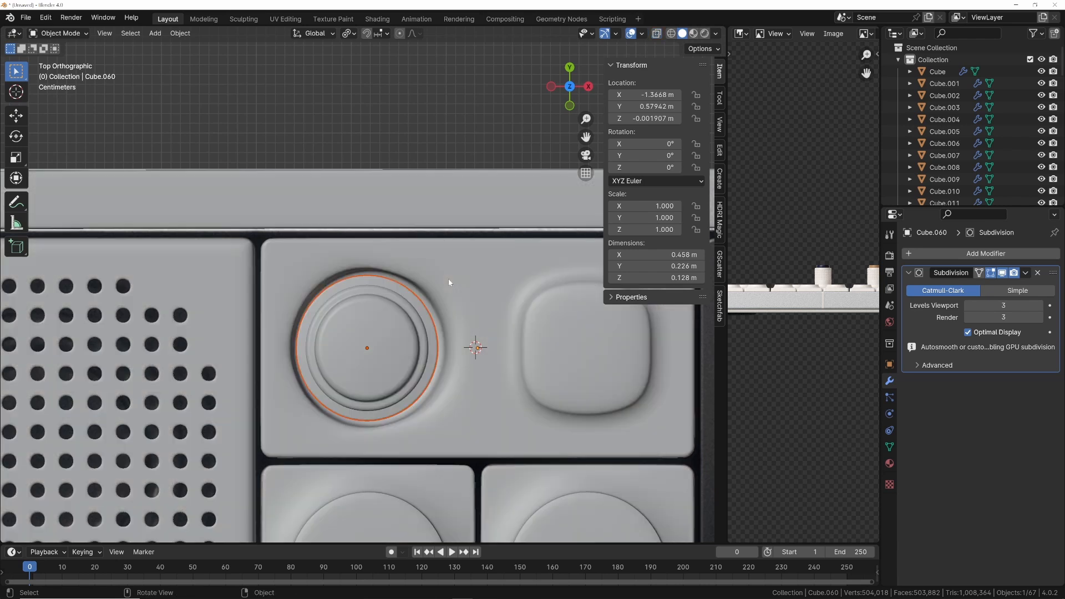
pyautogui.scroll(2, 460, 300)
pyautogui.press('Tab')
pyautogui.moveTo(478, 320); pyautogui.dragTo(470, 341, button='middle')
pyautogui.press('2')
pyautogui.keyDown('alt'); pyautogui.click(469, 341); pyautogui.keyUp('alt')
pyautogui.moveTo(332, 395); pyautogui.dragTo(426, 347, button='middle')
pyautogui.keyDown('ctrl'); pyautogui.click(312, 335); pyautogui.keyUp('ctrl')
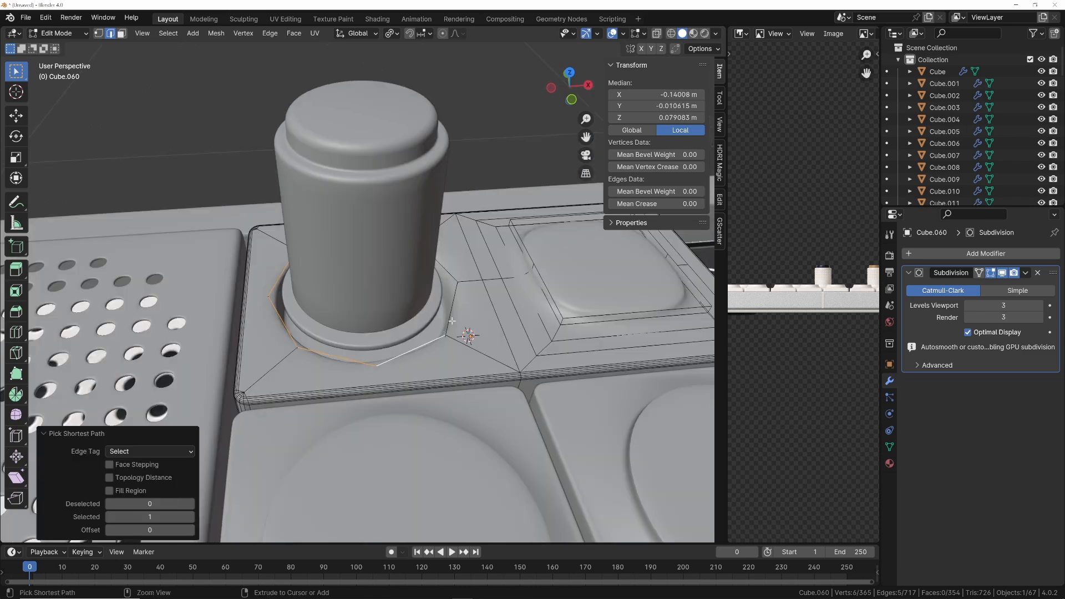
pyautogui.moveTo(447, 272); pyautogui.dragTo(393, 282, button='middle')
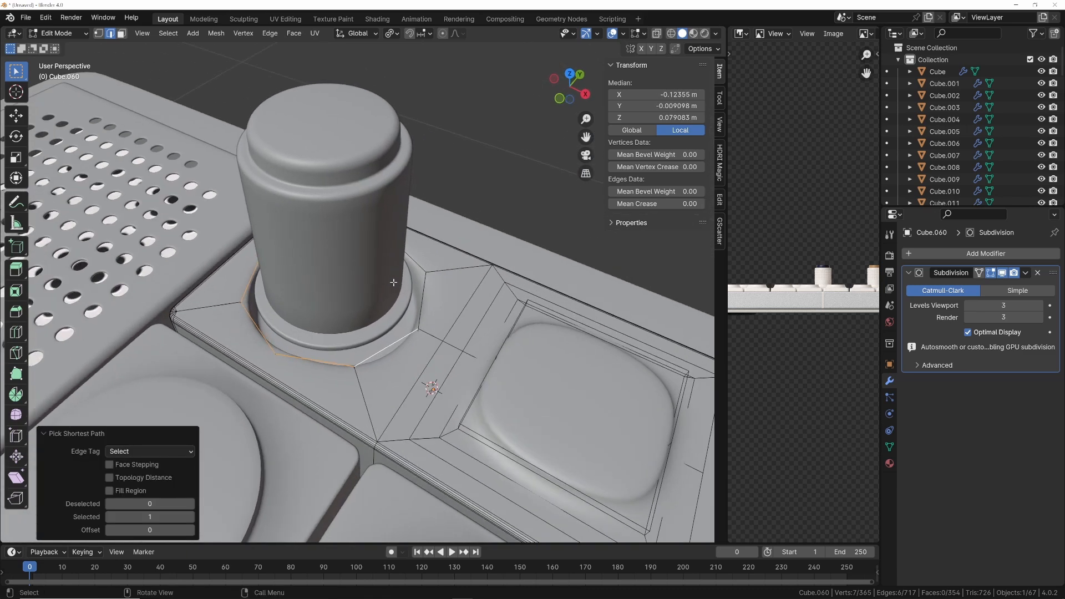
pyautogui.hotkey('ctrl', 'z')
pyautogui.keyDown('ctrl'); pyautogui.click(421, 296); pyautogui.keyUp('ctrl')
pyautogui.keyDown('ctrl'); pyautogui.click(417, 264); pyautogui.keyUp('ctrl')
pyautogui.press('`')
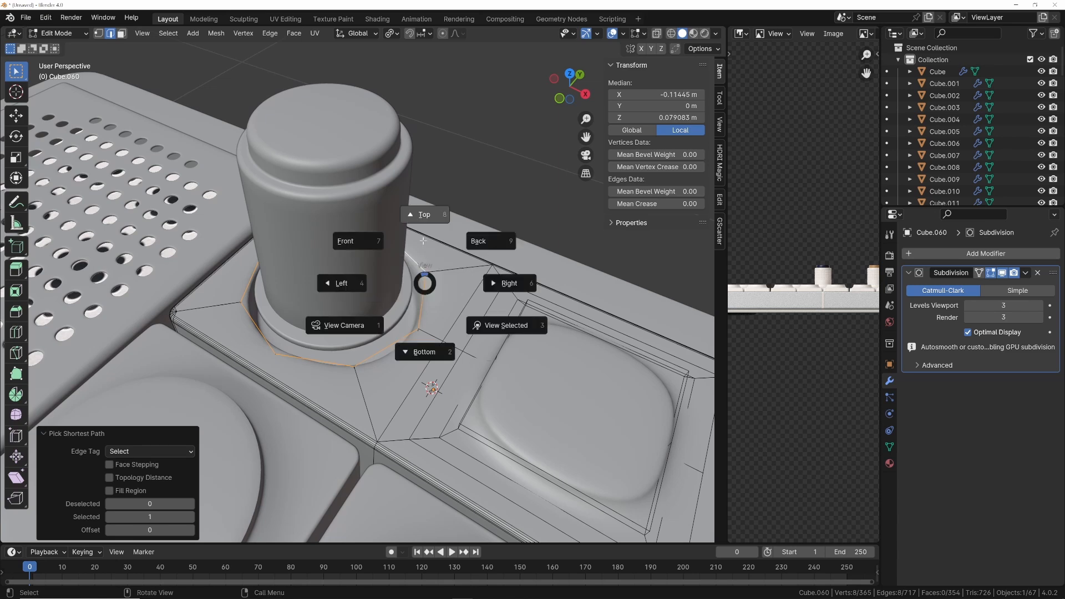
pyautogui.click(422, 244)
pyautogui.press('s')
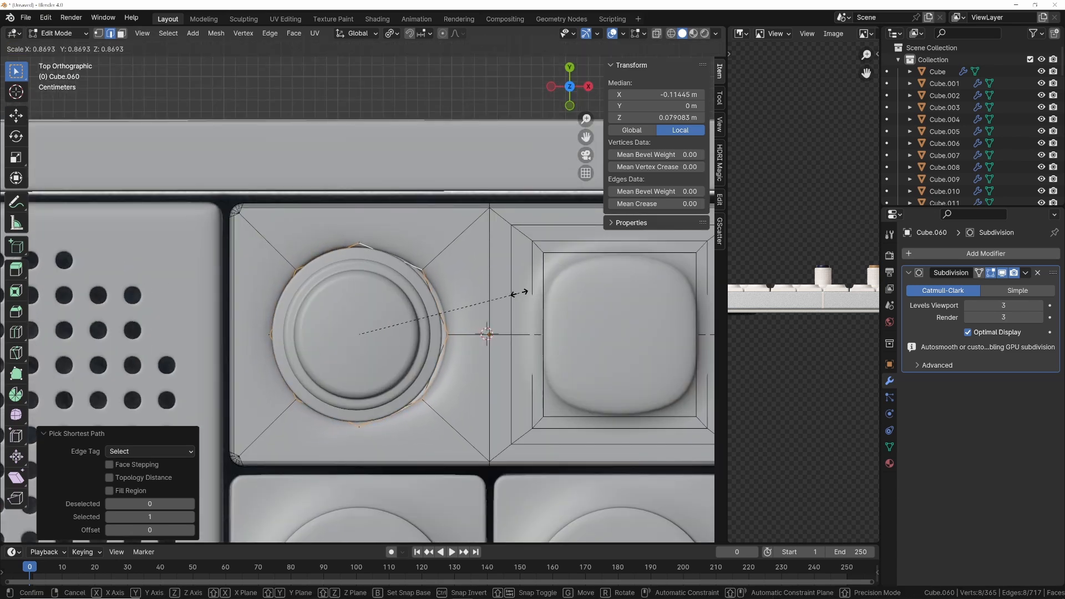
pyautogui.click(516, 293)
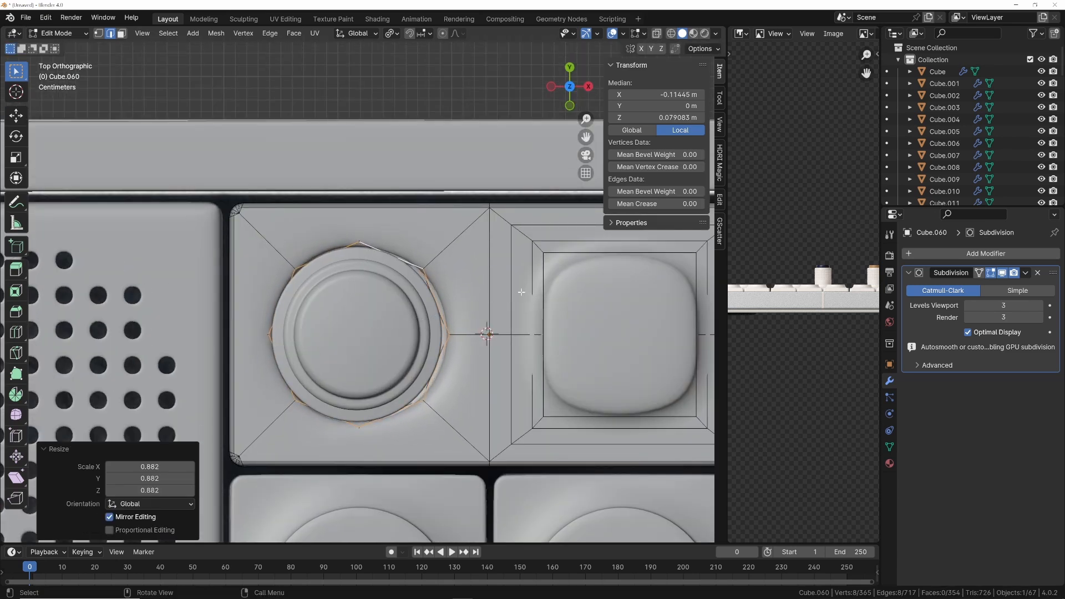
# Return to object mode, nudge the knob along X to center it in its recess, and clear the selection
pyautogui.press('Tab')
pyautogui.click(380, 328)
pyautogui.press('g')
pyautogui.press('x')
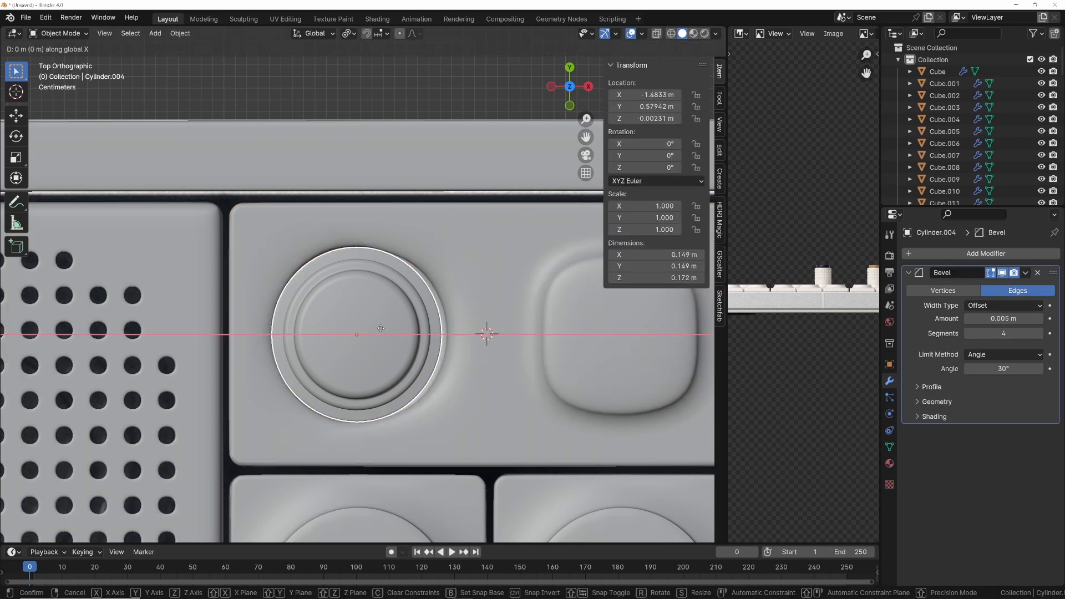
pyautogui.click(410, 327)
pyautogui.click(461, 311)
pyautogui.hotkey('alt', 'a')
# Place the 3D cursor at the center of the display in the top reference and add a cube there
pyautogui.hotkey('shift', 'c')
pyautogui.keyDown('shift'); pyautogui.moveTo(344, 290); pyautogui.dragTo(381, 290, button='middle'); pyautogui.keyUp('shift')
pyautogui.scroll(6, 396, 294)
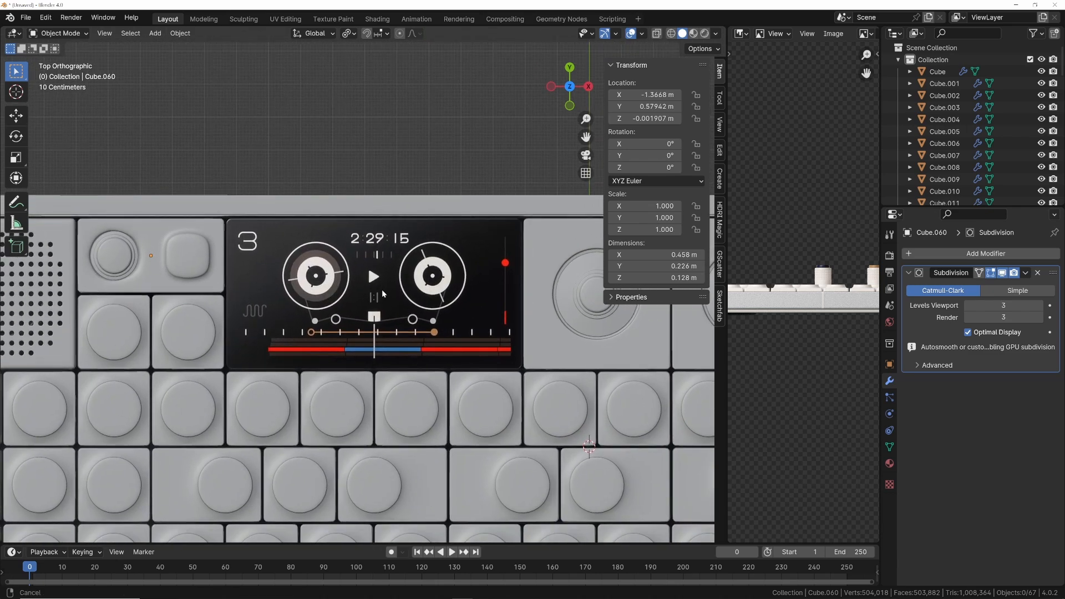
pyautogui.keyDown('shift'); pyautogui.rightClick(371, 292); pyautogui.keyUp('shift')
pyautogui.hotkey('shift', 'a')
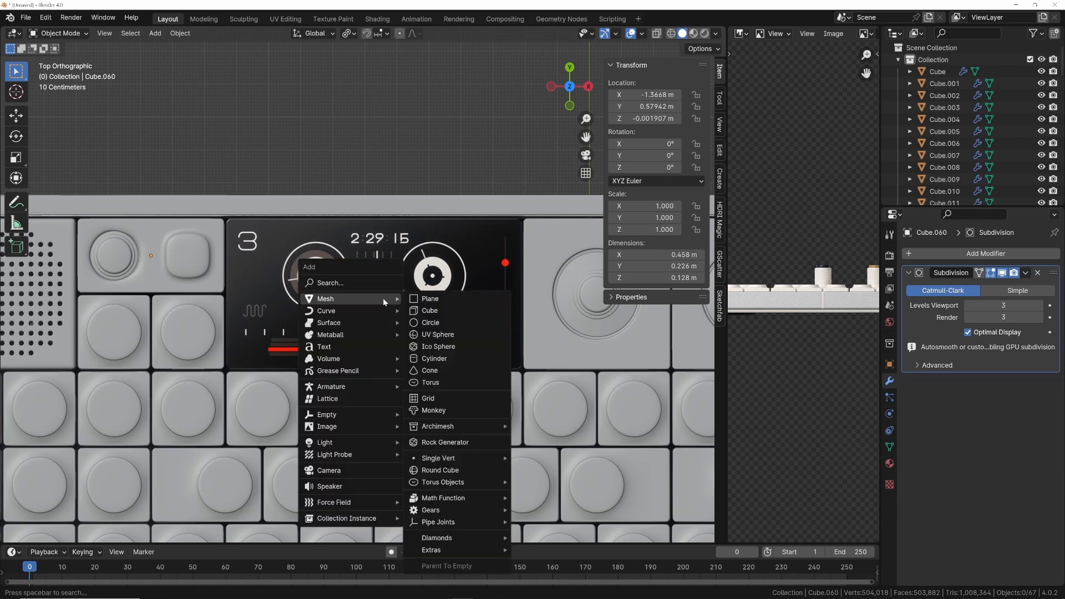
pyautogui.click(439, 304)
# Scale the cube's mesh uniformly to about 0.93 m to match the display's width in the reference
pyautogui.press('Tab')
pyautogui.press('s')
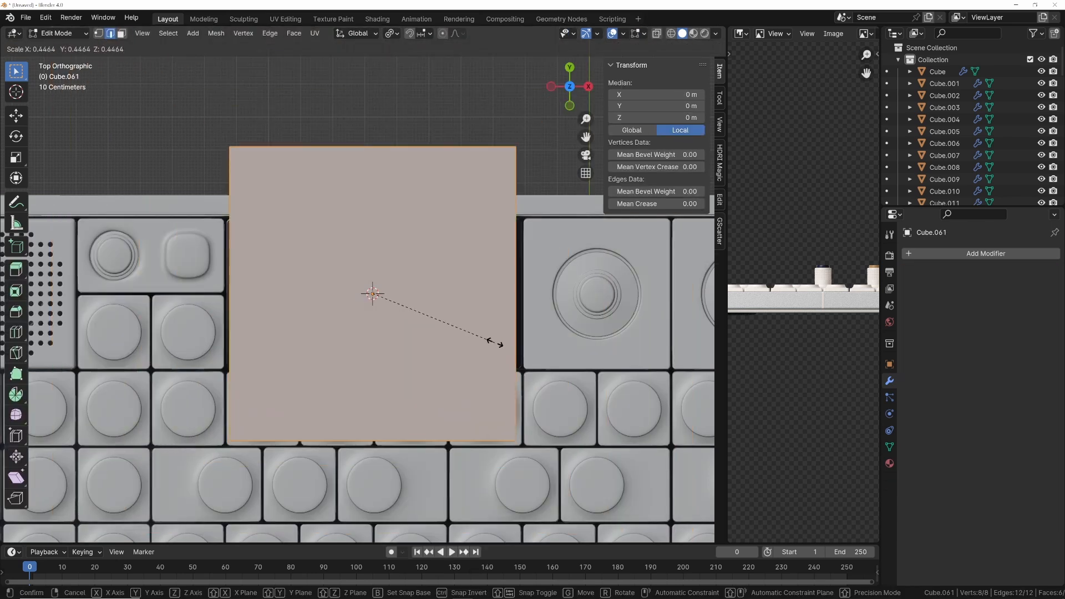
pyautogui.click(506, 343)
pyautogui.hotkey('alt', 'z')
pyautogui.scroll(2, 508, 343)
pyautogui.press('s')
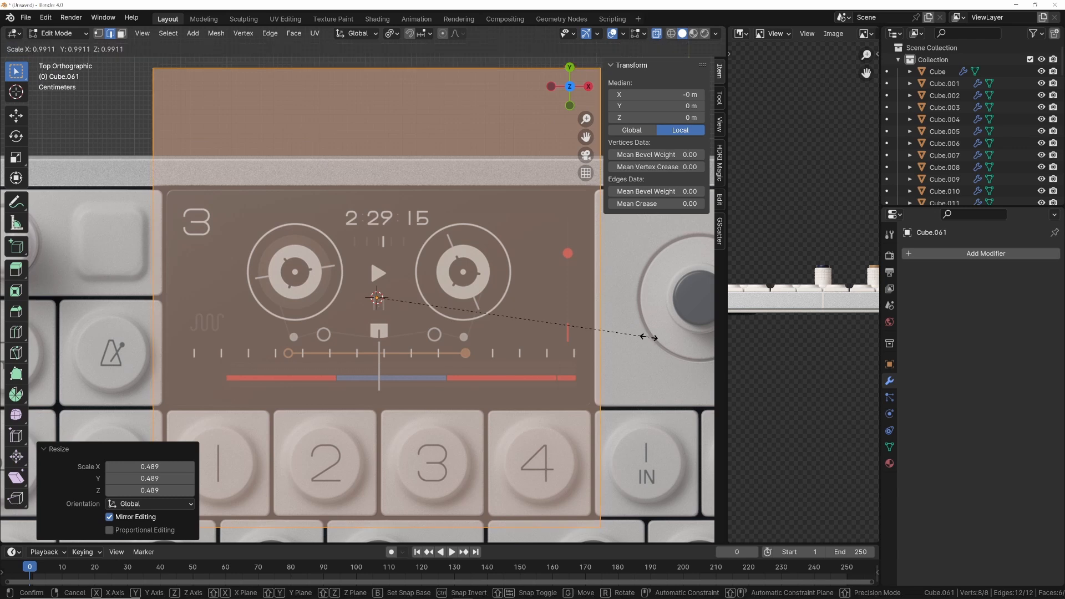
pyautogui.click(638, 335)
# Move the display cube about 0.003 m along X in object mode to align it with the reference
pyautogui.press('Tab')
pyautogui.press('g')
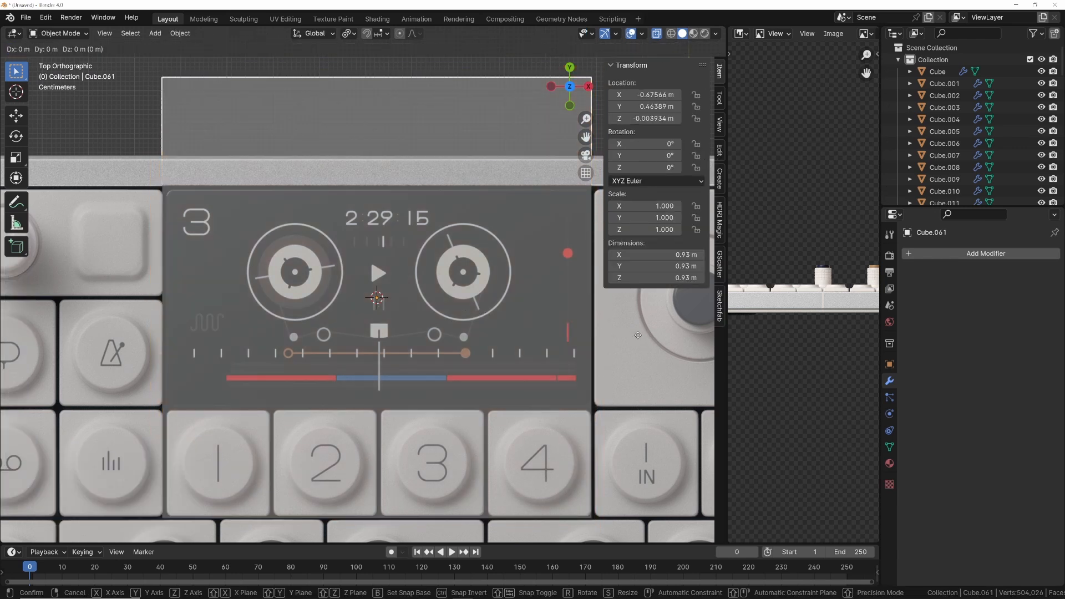
pyautogui.press('x')
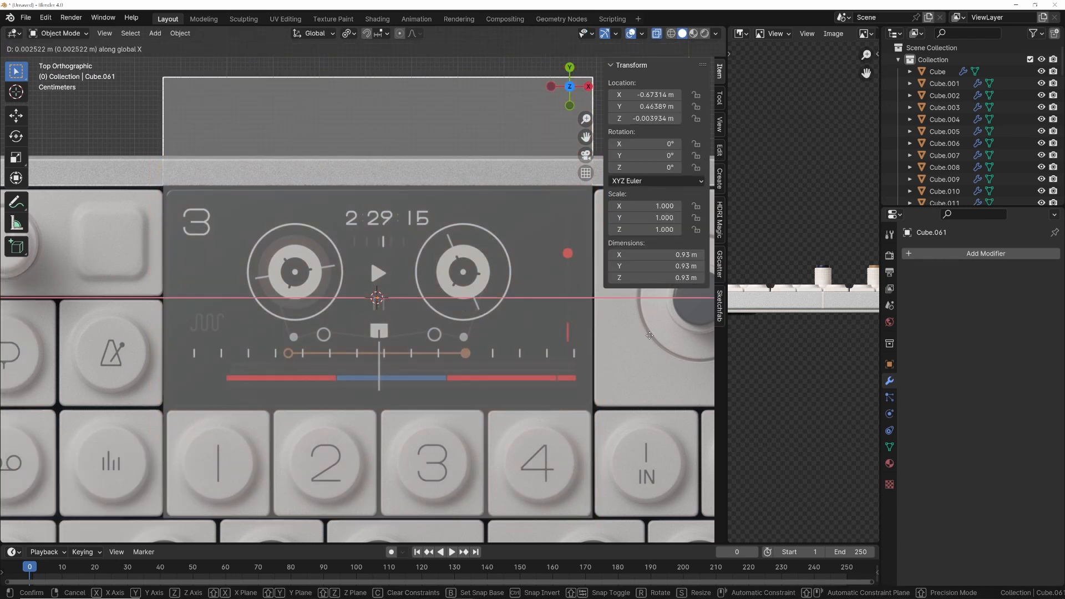
pyautogui.click(652, 335)
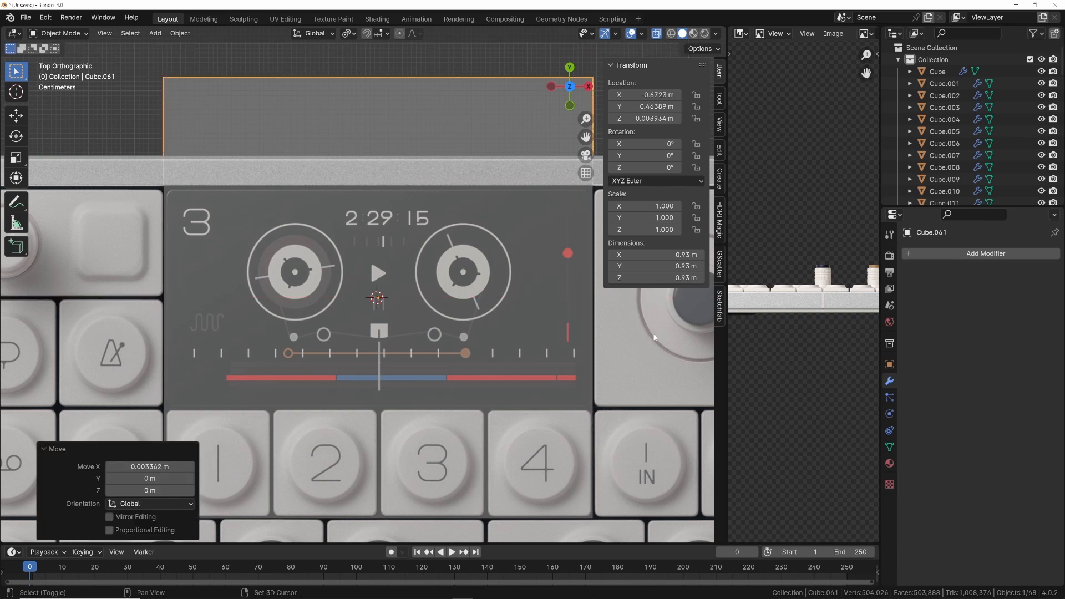
# Scale the display cube's mesh along X to about 0.923 m and along Y to about 0.458 m
pyautogui.press('Tab')
pyautogui.press('s')
pyautogui.press('x')
pyautogui.click(655, 335)
pyautogui.press('s')
pyautogui.press('y')
pyautogui.click(511, 314)
# In the right side view, select the display block's bottom vertices and raise them about 0.434 m along Z
pyautogui.moveTo(511, 315); pyautogui.dragTo(445, 322, button='middle')
pyautogui.press('1')
pyautogui.hotkey('alt', 'z')
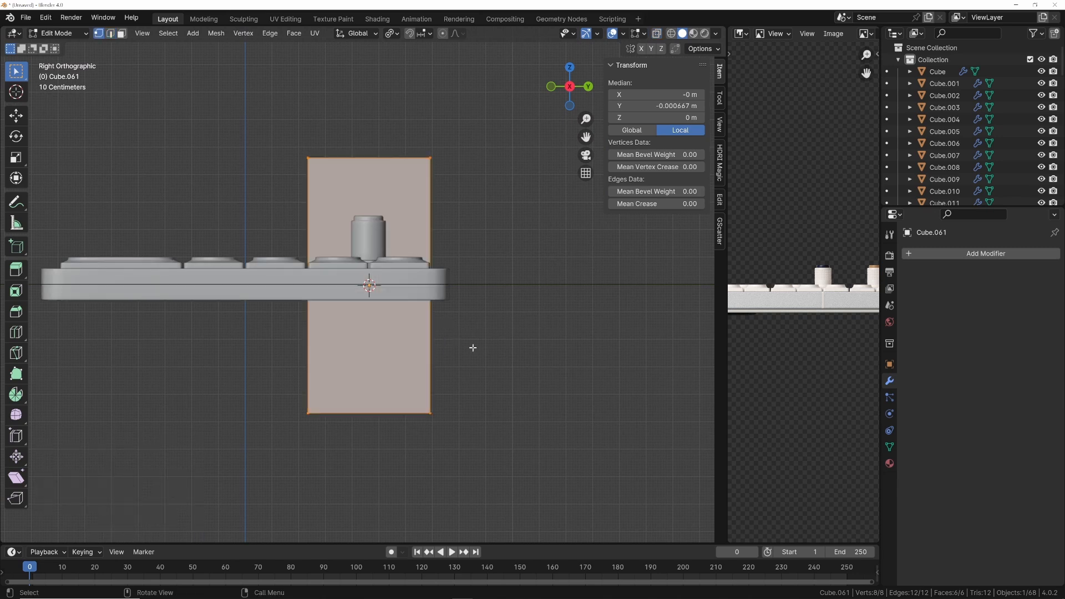
pyautogui.click(473, 348)
pyautogui.hotkey('alt', 'z')
pyautogui.moveTo(269, 383); pyautogui.dragTo(572, 465)
pyautogui.press('g')
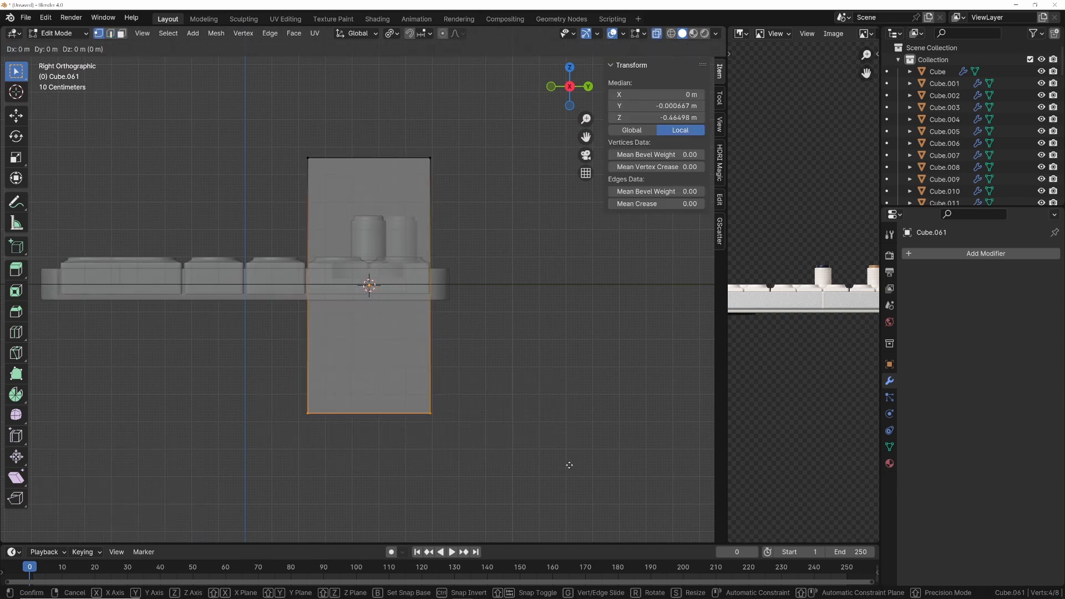
pyautogui.press('z')
pyautogui.click(554, 346)
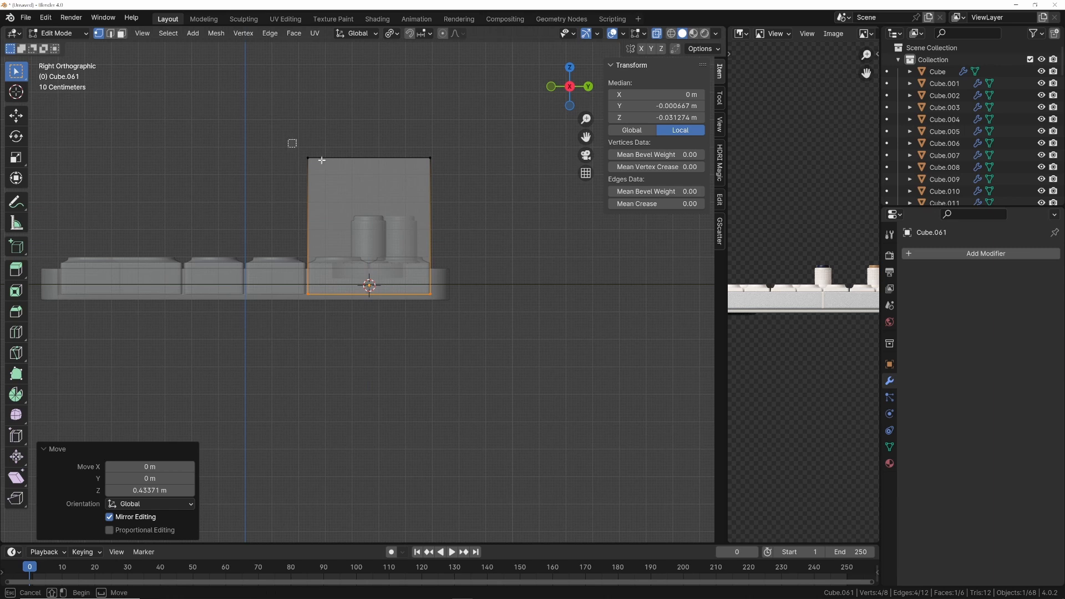
# Lower the display block's top vertices about 0.385 m along Z to the panel's height and return to object mode
pyautogui.moveTo(291, 144); pyautogui.dragTo(485, 216)
pyautogui.press('g')
pyautogui.press('z')
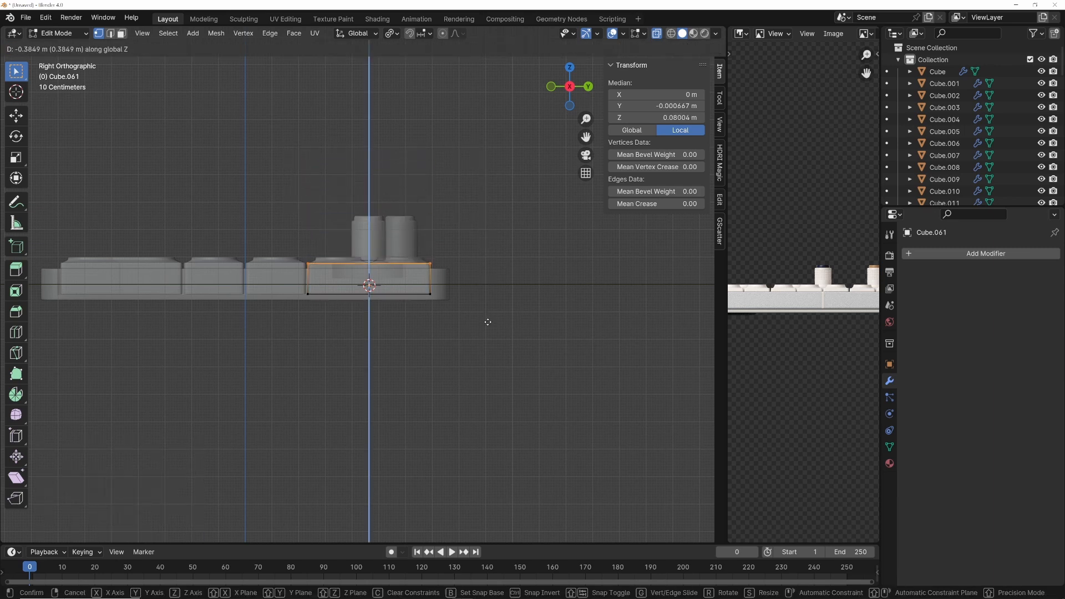
pyautogui.click(487, 321)
pyautogui.press('Tab')
pyautogui.press('`')
pyautogui.click(429, 178)
pyautogui.moveTo(452, 264); pyautogui.dragTo(392, 198, button='middle')
# Select the display block's vertical corner edges by similar direction and bevel them about 0.013 m with 5 segments
pyautogui.press('Tab')
pyautogui.moveTo(469, 327); pyautogui.dragTo(461, 300, button='middle')
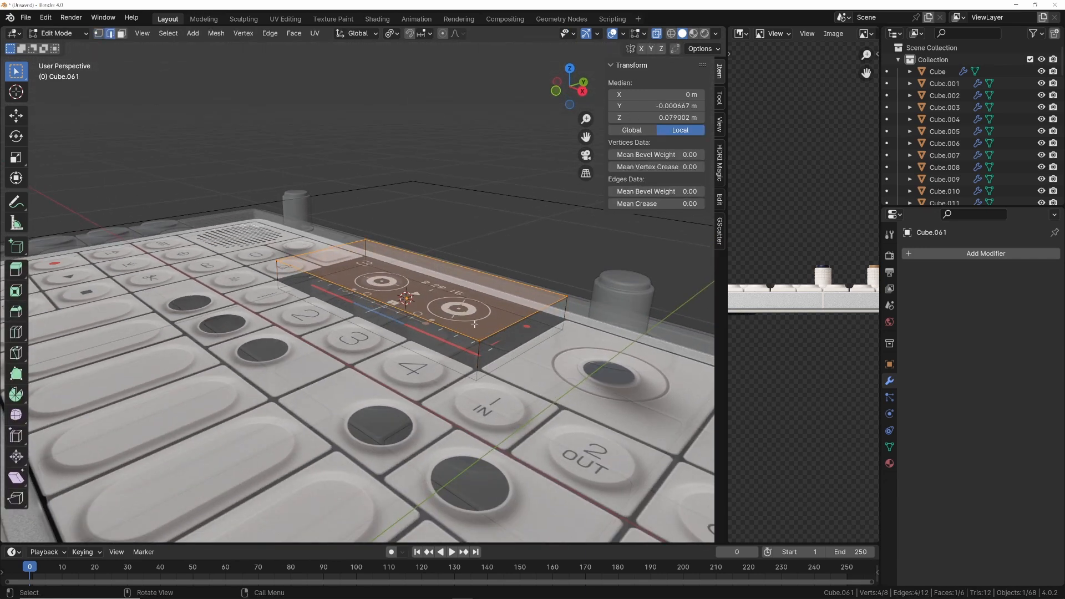
pyautogui.click(481, 354)
pyautogui.hotkey('shift', 'g')
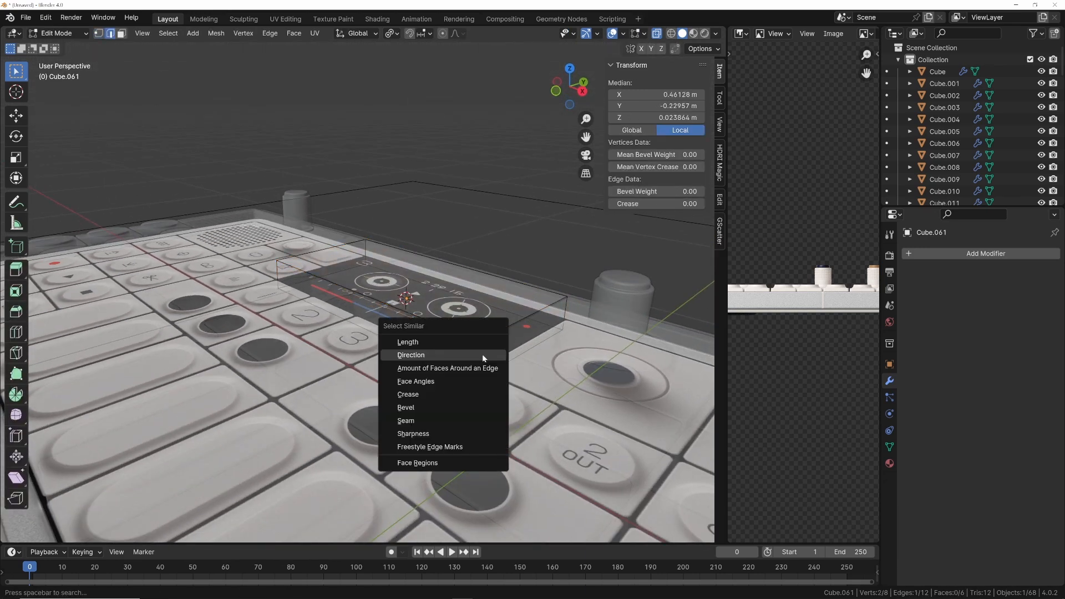
pyautogui.click(481, 354)
pyautogui.click(540, 264)
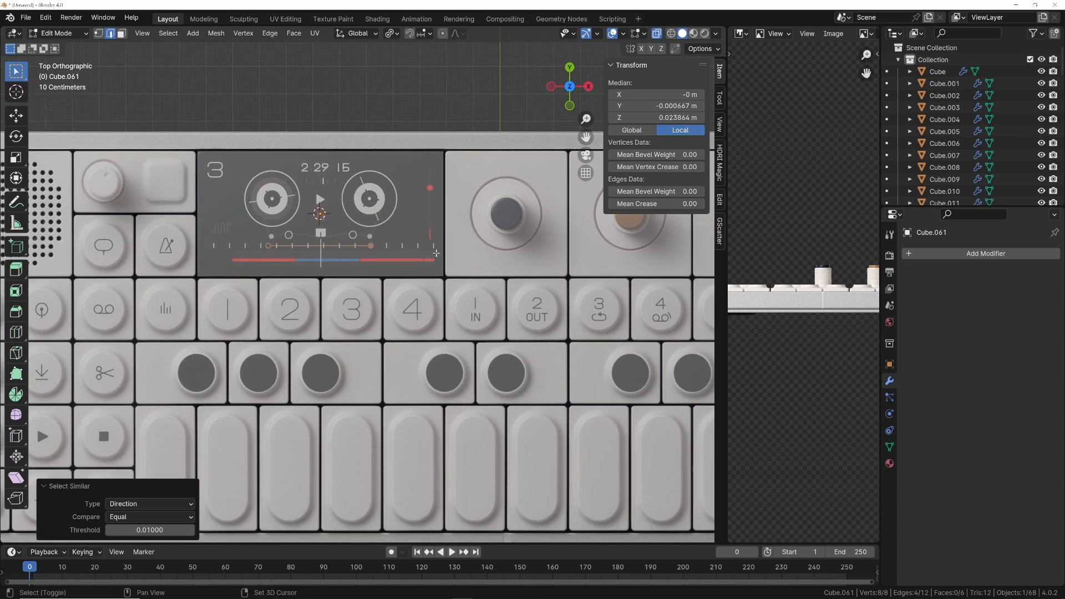
pyautogui.scroll(9, 443, 237)
pyautogui.hotkey('ctrl', 'b')
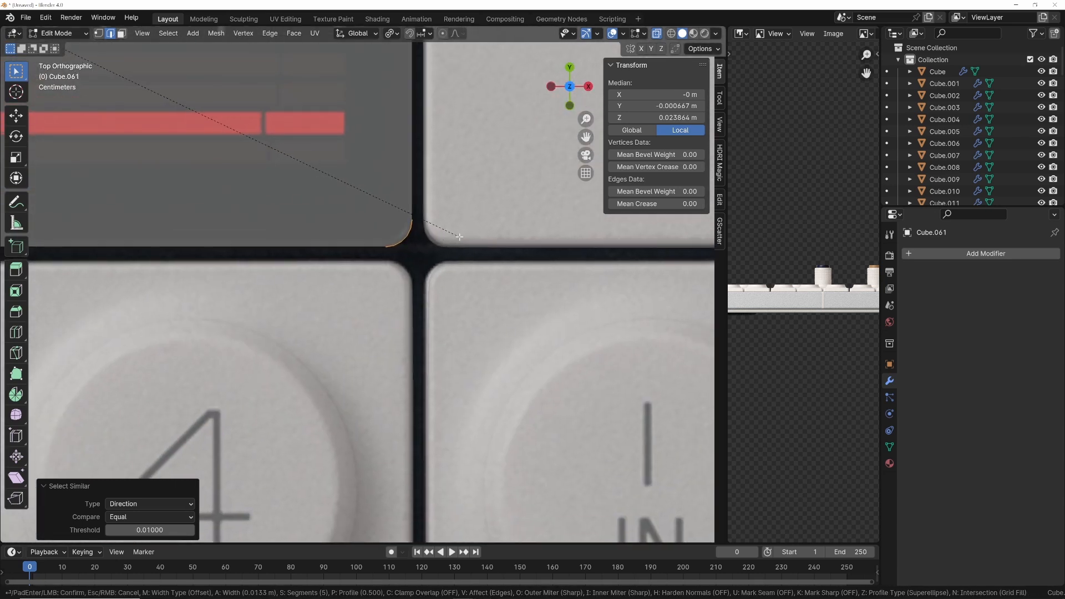
pyautogui.click(457, 237)
pyautogui.press('Tab')
# Add a Bevel modifier to the display block with an amount of 0.004 m and 3 segments
pyautogui.moveTo(458, 236); pyautogui.dragTo(409, 259, button='middle')
pyautogui.hotkey('alt', 'z')
pyautogui.scroll(3, 408, 259)
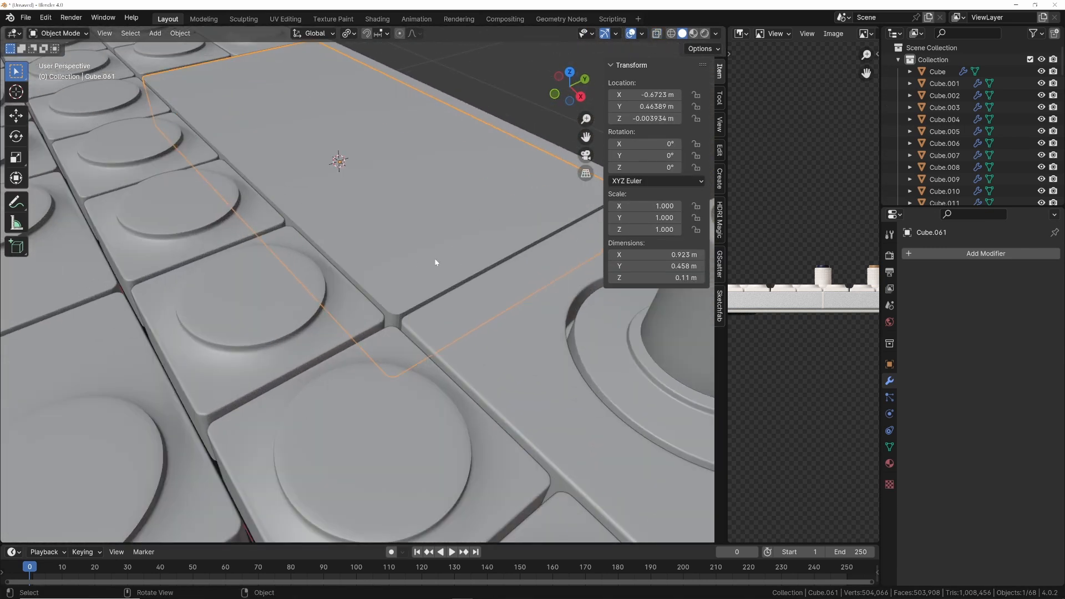
pyautogui.click(910, 254)
pyautogui.write('b')
pyautogui.press('Return')
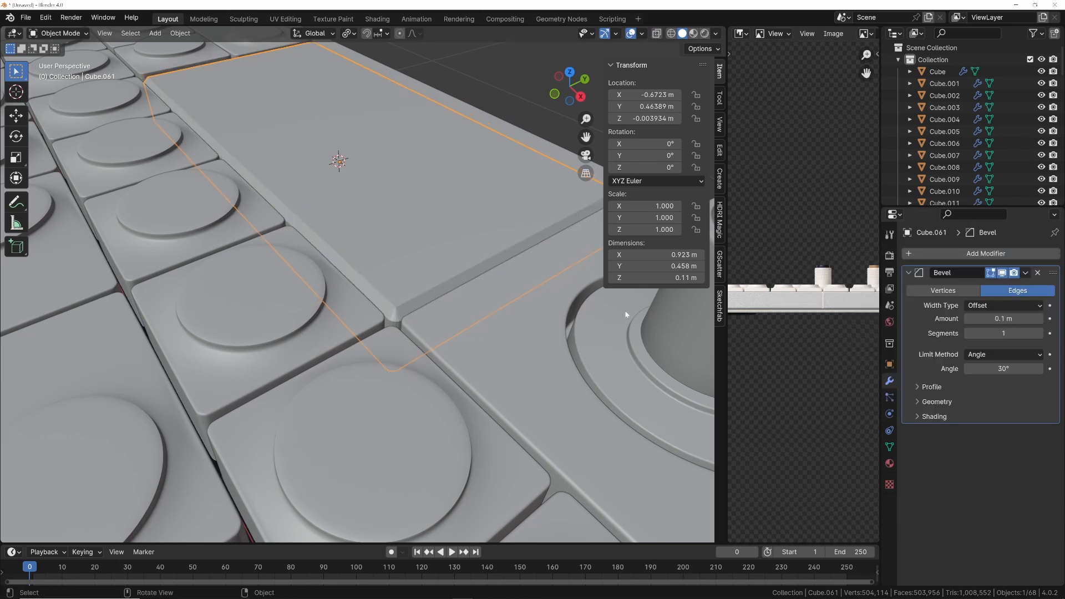
pyautogui.scroll(2, 676, 303)
pyautogui.moveTo(1003, 319)
pyautogui.mouseDown()
pyautogui.moveTo(990, 319)
pyautogui.moveTo(1005, 319)
pyautogui.mouseUp()
pyautogui.click(1040, 333)
pyautogui.click(1040, 333)
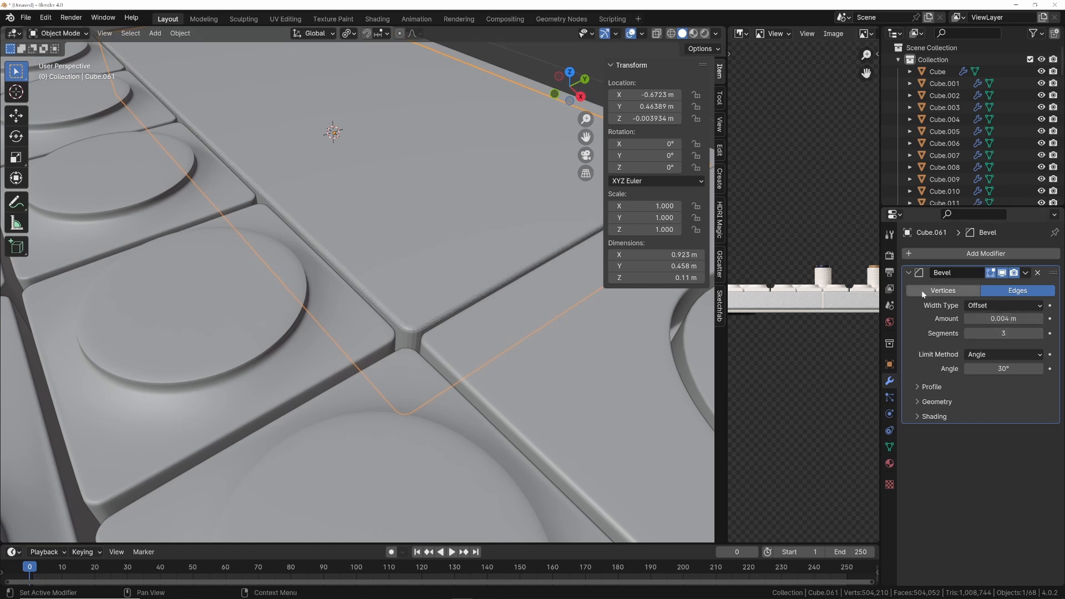
pyautogui.click(909, 272)
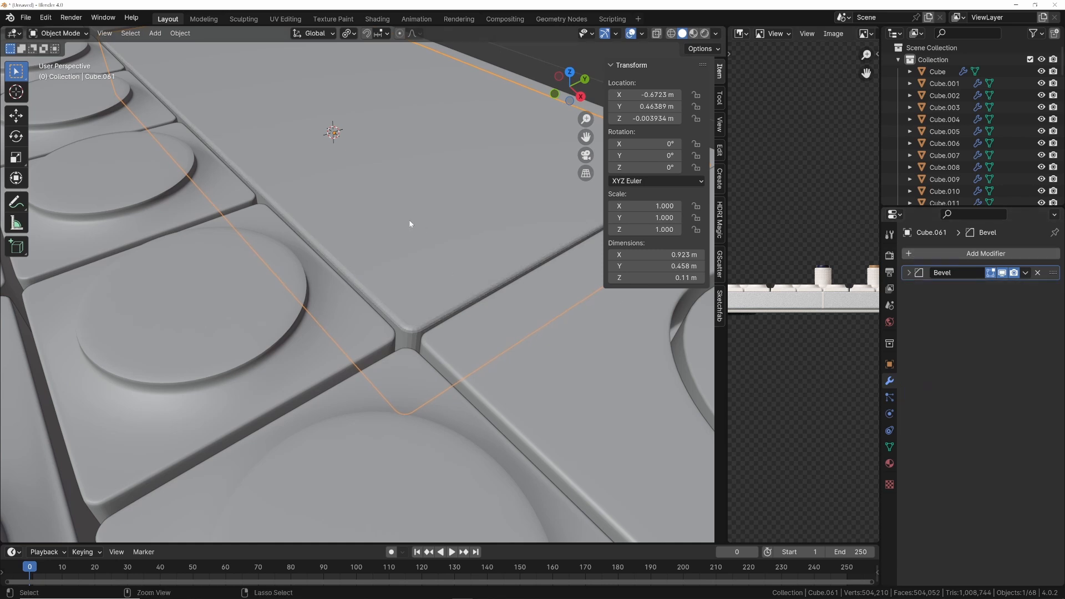
# Add a level 2 Subdivision modifier to the display block and deselect it in the top view
pyautogui.hotkey('ctrl', '2')
pyautogui.press('KP_7')
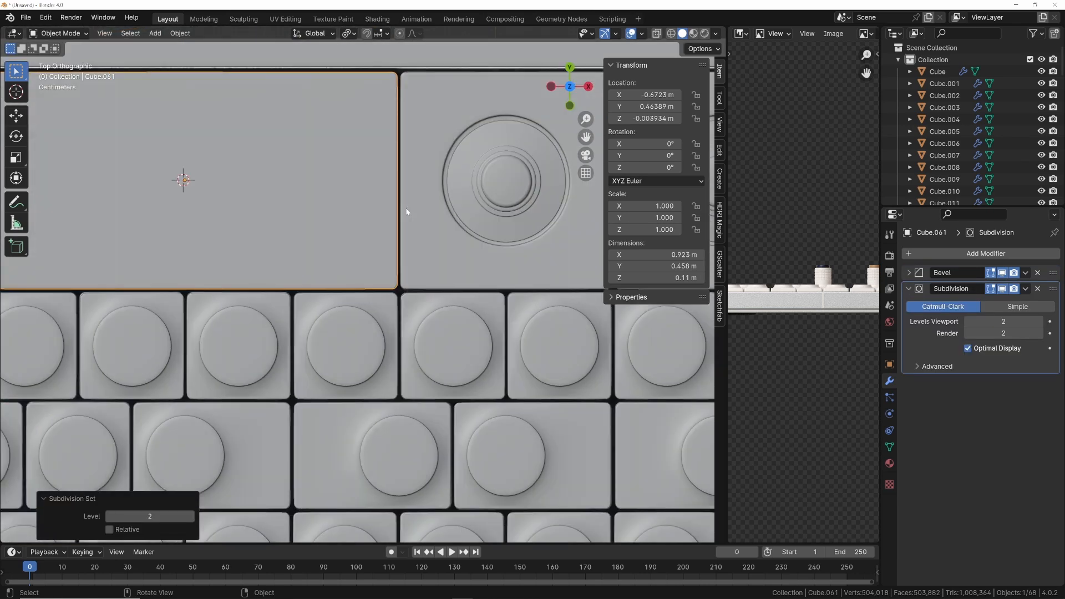
pyautogui.scroll(-8, 406, 212)
pyautogui.hotkey('alt', 'a')
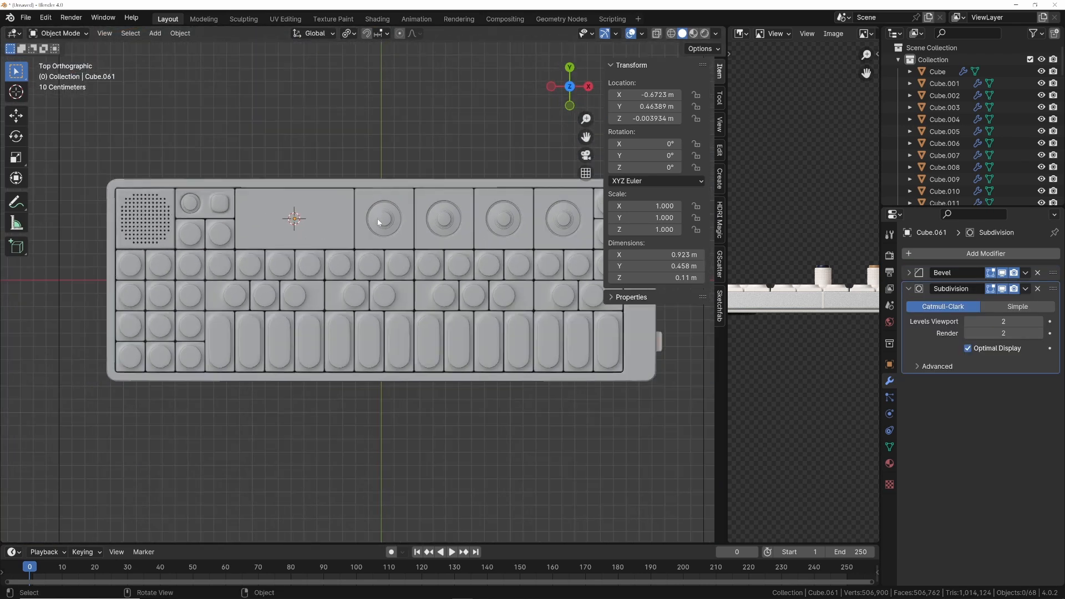
# Select the reference image empty beneath the synthesizer and delete it
pyautogui.scroll(-2, 378, 220)
pyautogui.click(601, 406)
pyautogui.press('g')
pyautogui.rightClick(598, 377)
pyautogui.press('Delete')
# Inspect the whole synthesizer model from several angles and from the top
pyautogui.moveTo(439, 395); pyautogui.dragTo(398, 270, button='middle')
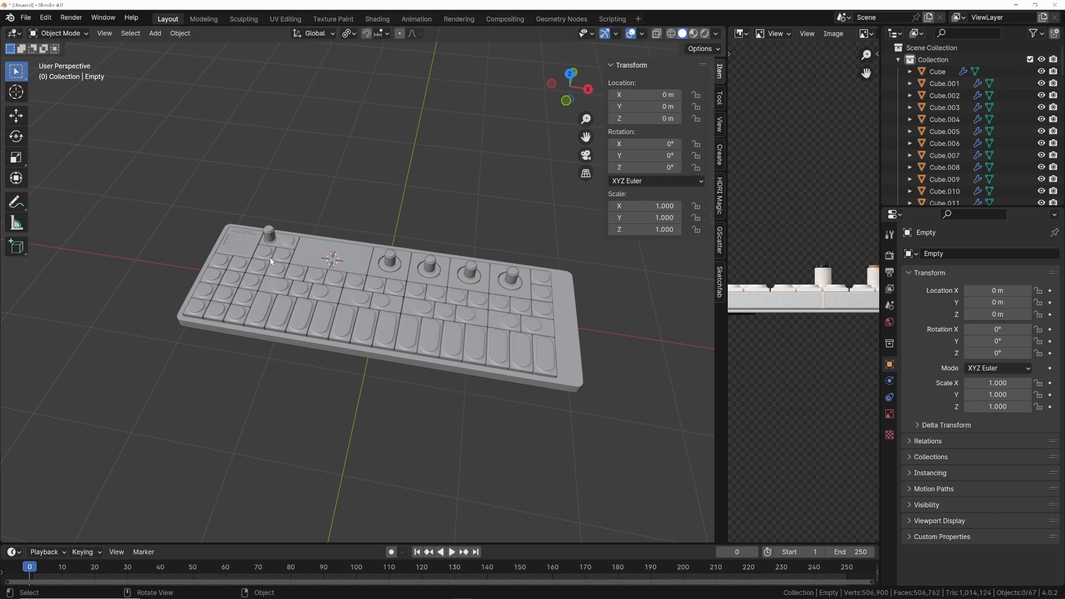
pyautogui.moveTo(402, 286); pyautogui.dragTo(433, 318, button='middle')
pyautogui.scroll(3, 430, 305)
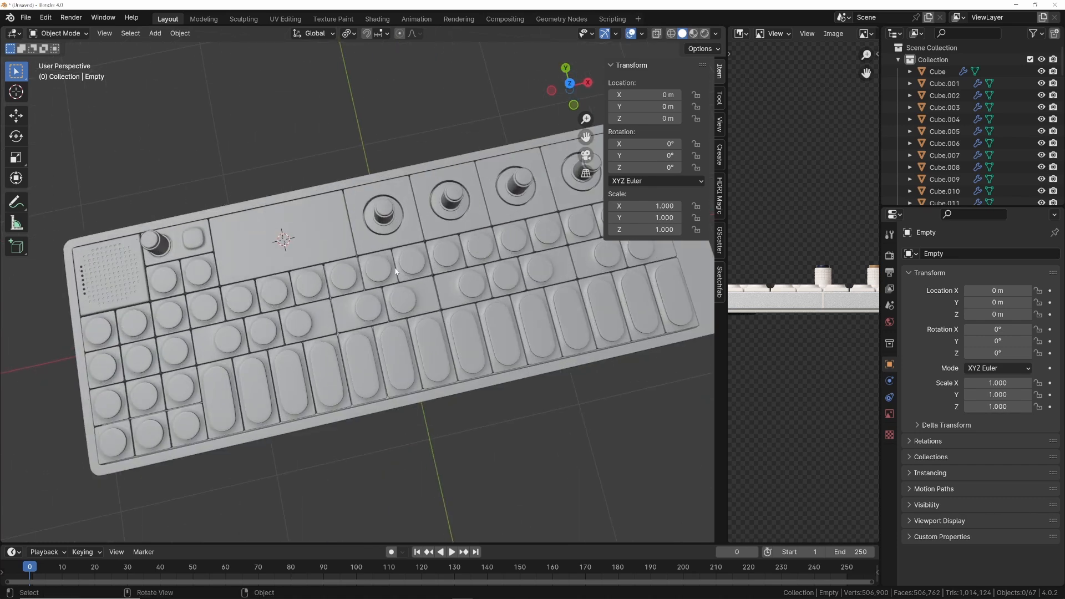
pyautogui.moveTo(441, 272); pyautogui.dragTo(413, 233, button='middle')
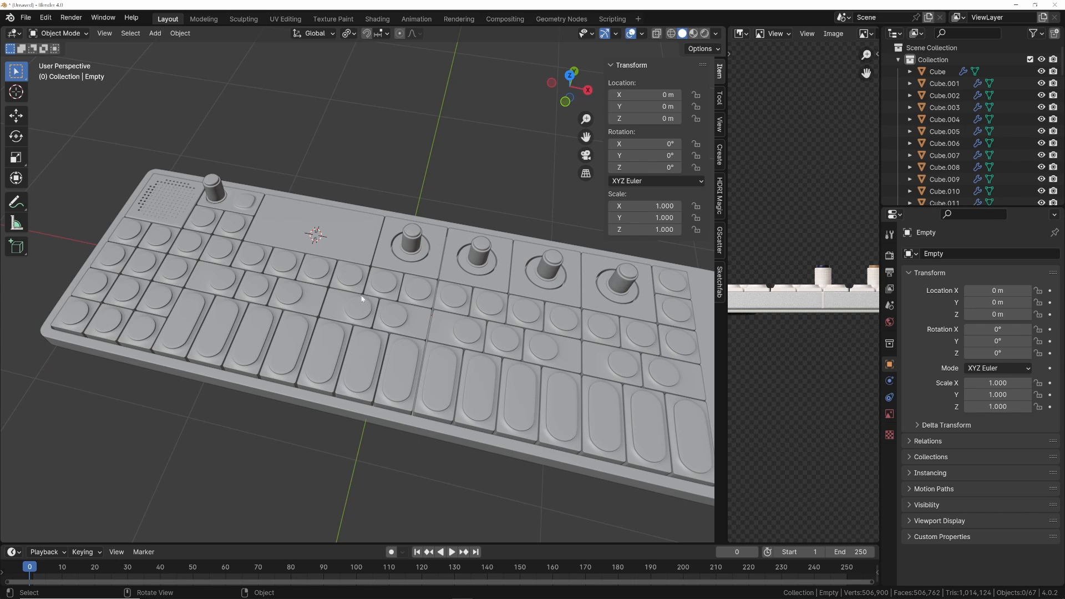
pyautogui.press('KP_7')
pyautogui.scroll(-2, 369, 284)
pyautogui.keyDown('shift'); pyautogui.moveTo(406, 302); pyautogui.dragTo(354, 246, button='middle'); pyautogui.keyUp('shift')
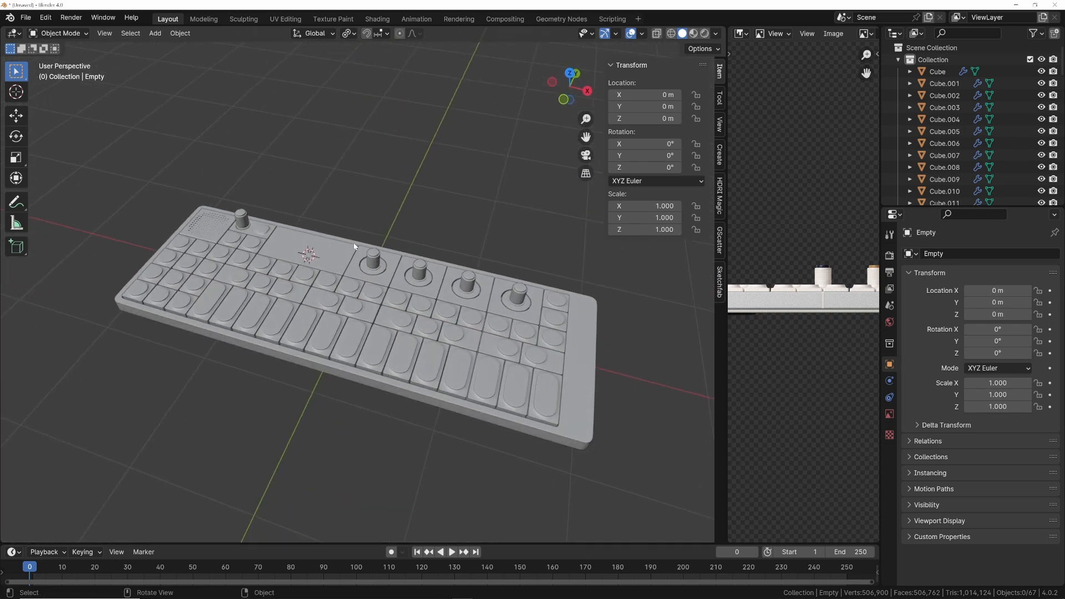